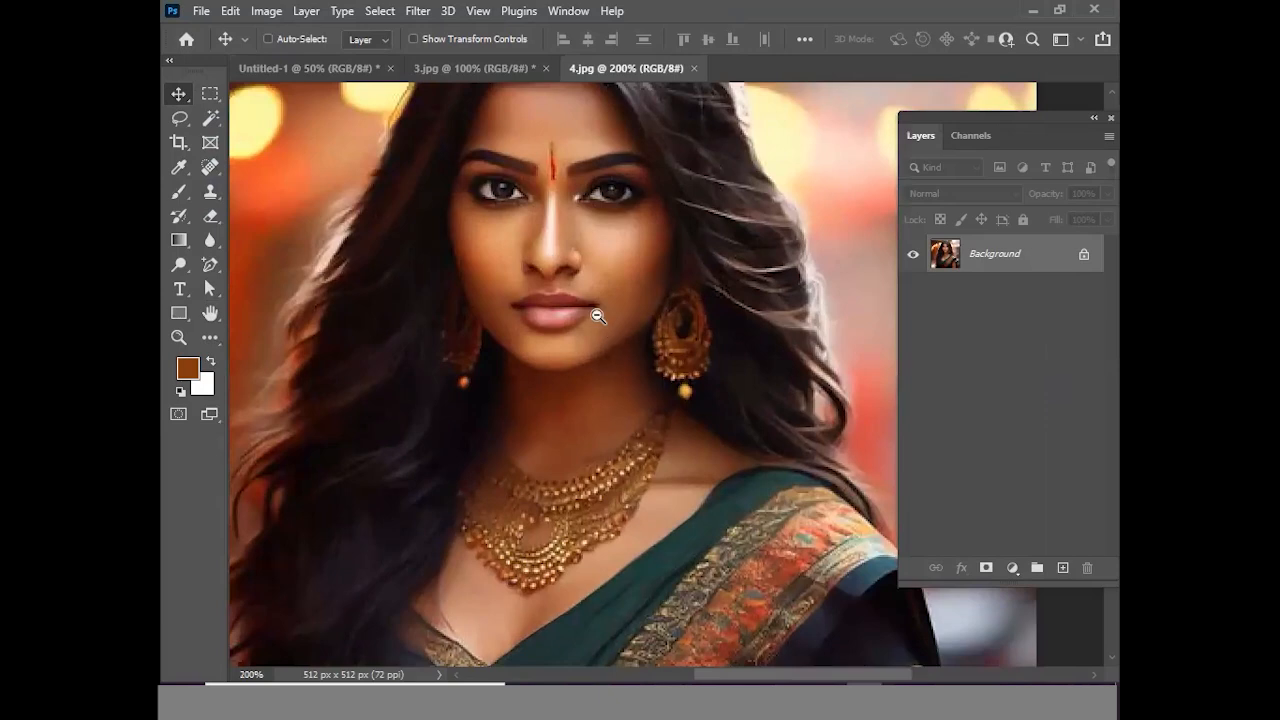
Examine the woman's face in 4.jpg up close and return to the full portrait
{"action": "left_click", "coordinate": [597, 297], "text": "ctrl"}
{"action": "left_click", "coordinate": [597, 297], "text": "ctrl"}
{"action": "left_click", "coordinate": [597, 297], "text": "ctrl"}
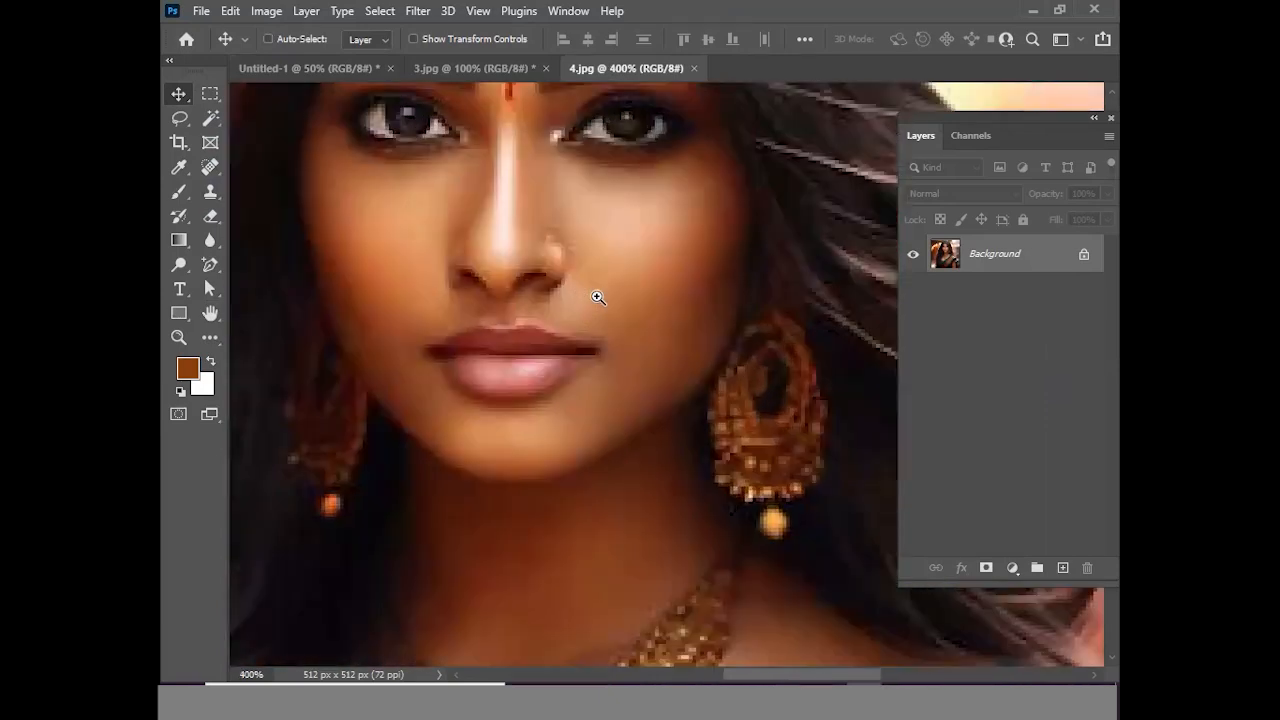
{"action": "left_click", "coordinate": [597, 297], "text": "ctrl"}
{"action": "left_click", "coordinate": [597, 297], "text": "ctrl+alt"}
{"action": "left_click", "coordinate": [597, 297], "text": "ctrl+alt"}
{"action": "left_click", "coordinate": [597, 297], "text": "ctrl+alt"}
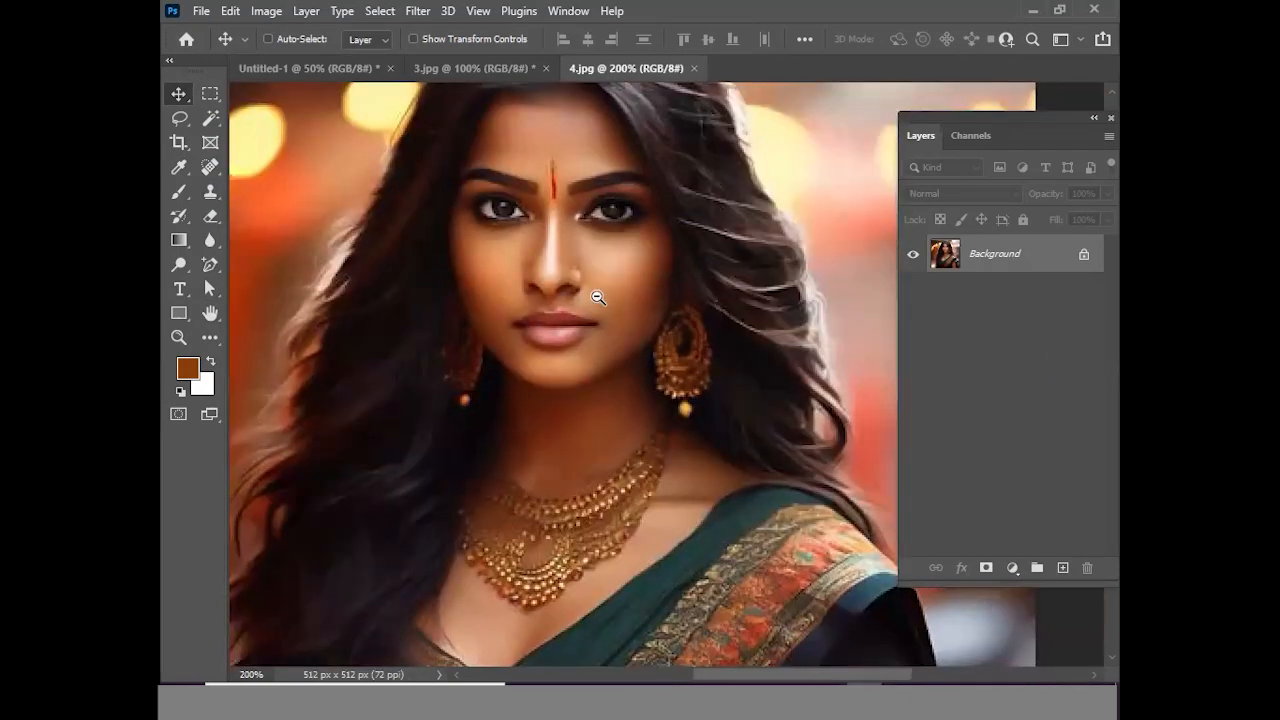
{"action": "left_click", "coordinate": [597, 297], "text": "ctrl+alt"}
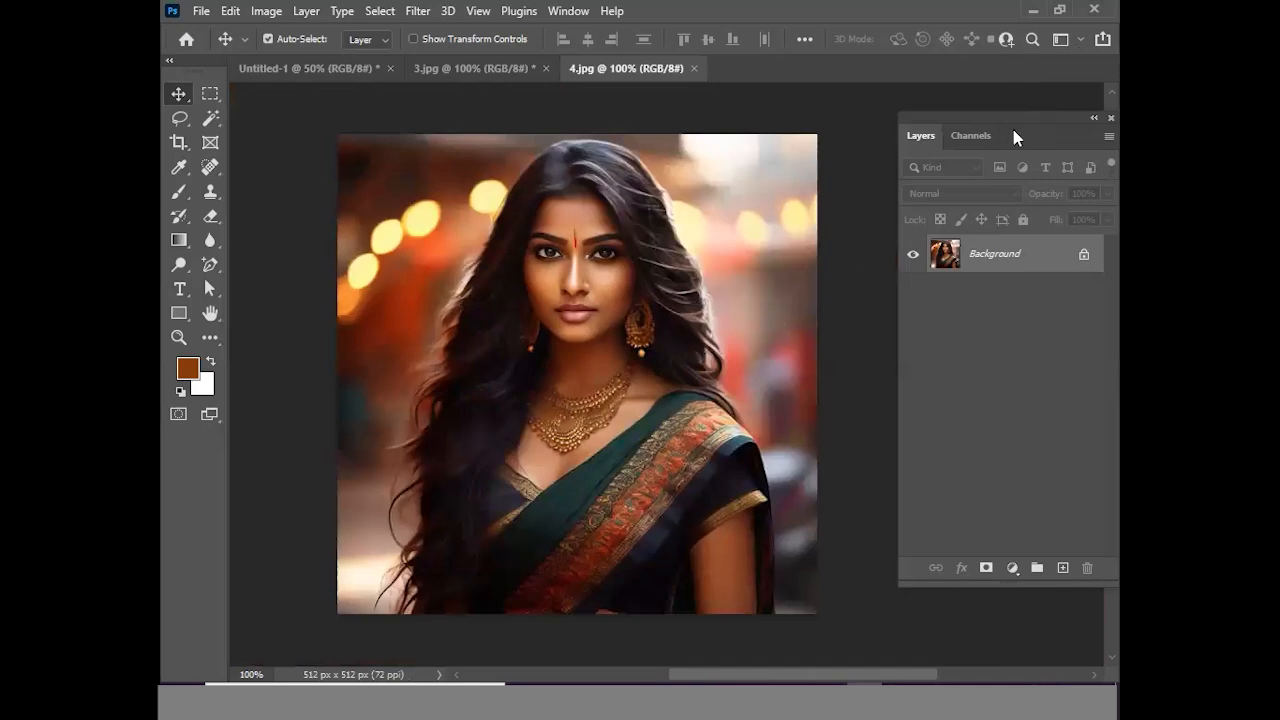
Duplicate the Background layer as Background copy and hide the original Background layer
{"action": "left_click_drag", "start_coordinate": [1046, 120], "coordinate": [1011, 114]}
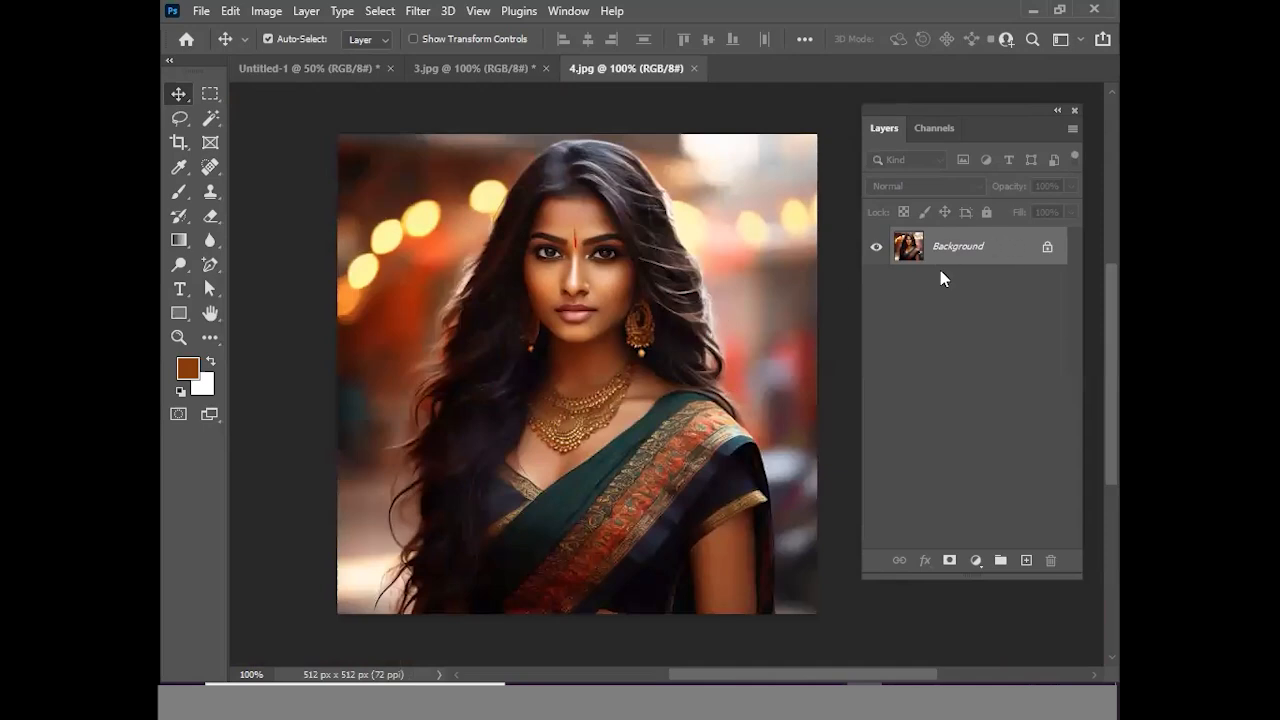
{"action": "key", "text": "ctrl+j"}
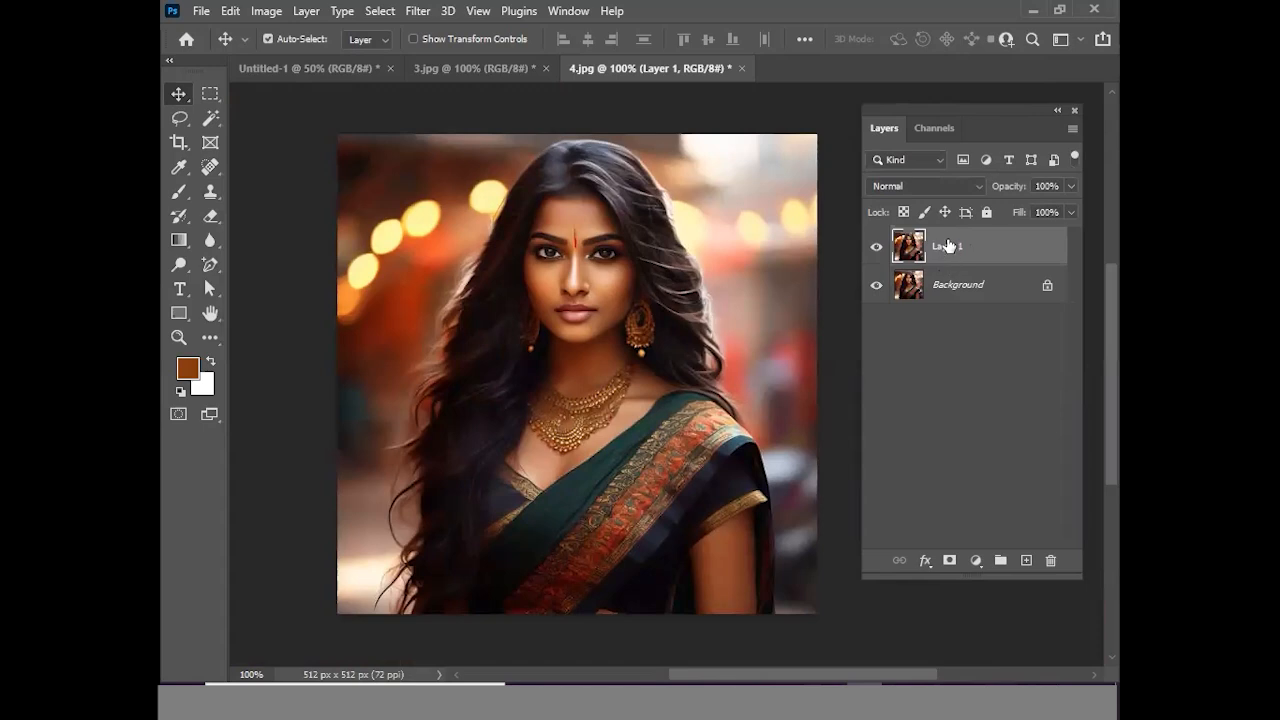
{"action": "key", "text": "Delete"}
{"action": "left_click_drag", "start_coordinate": [951, 260], "coordinate": [1026, 560]}
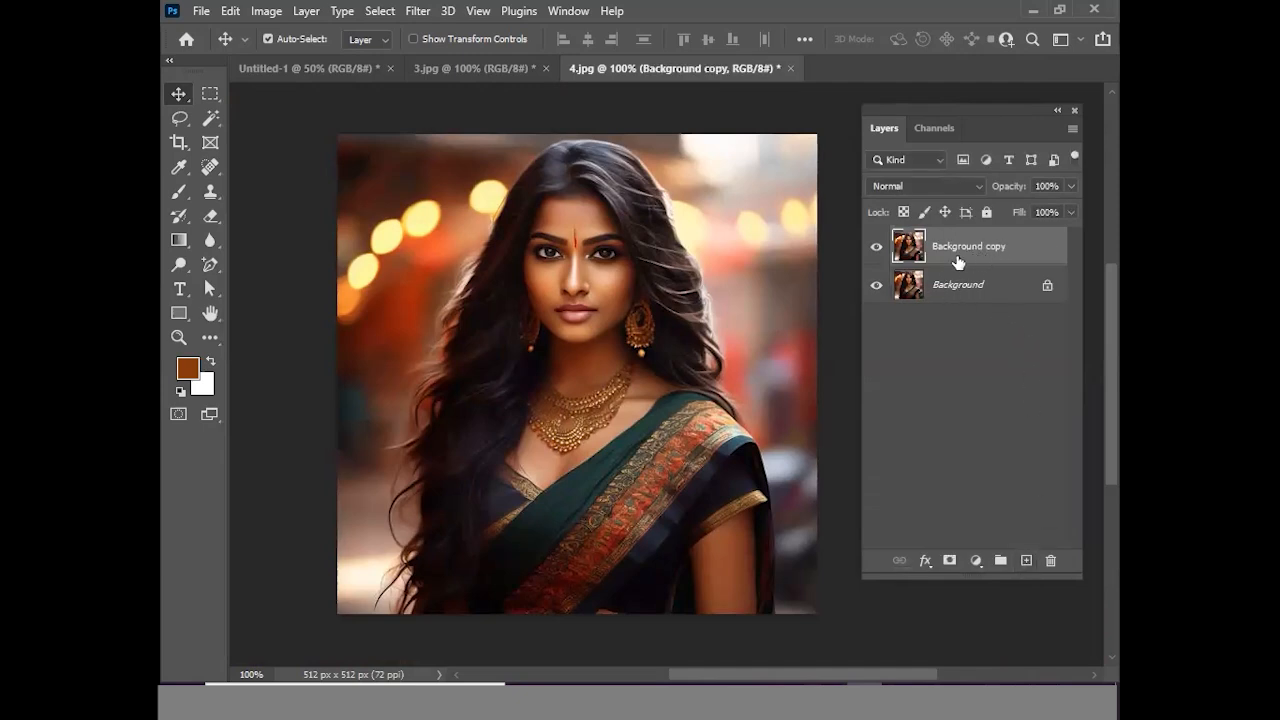
{"action": "left_click", "coordinate": [876, 285]}
{"action": "left_click_drag", "start_coordinate": [620, 322], "coordinate": [624, 304]}
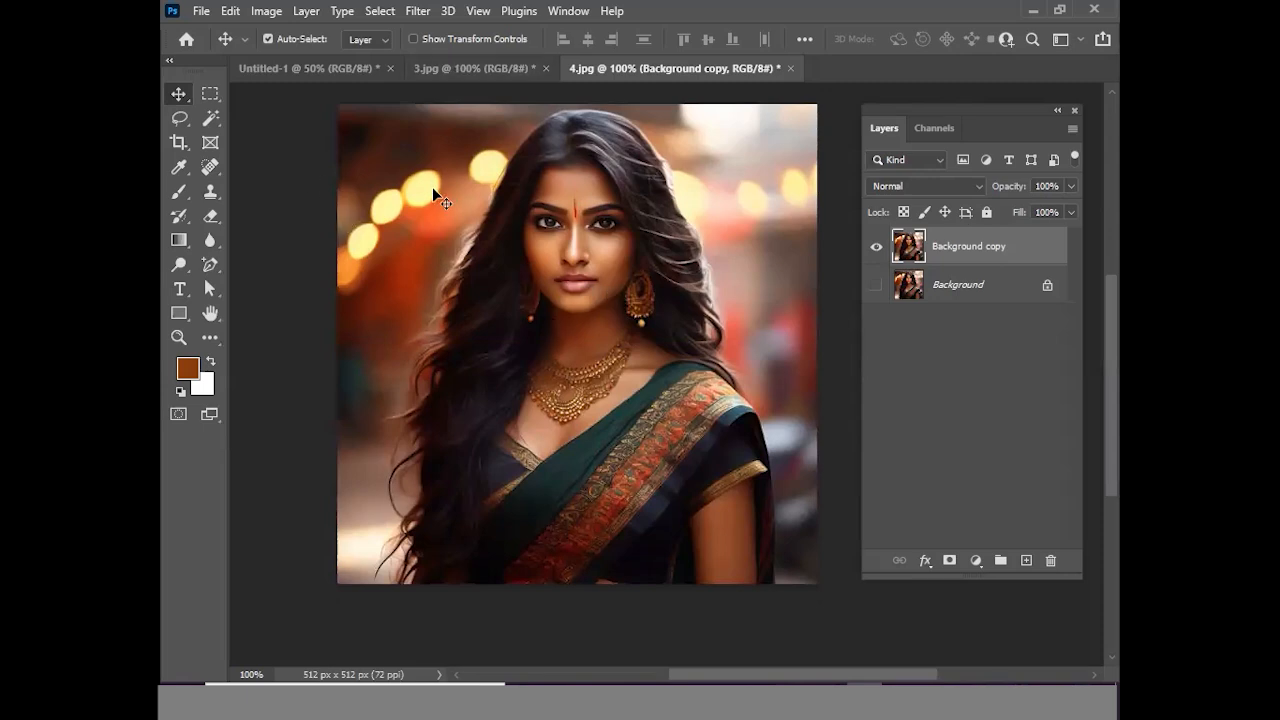
{"action": "left_click", "coordinate": [266, 14]}
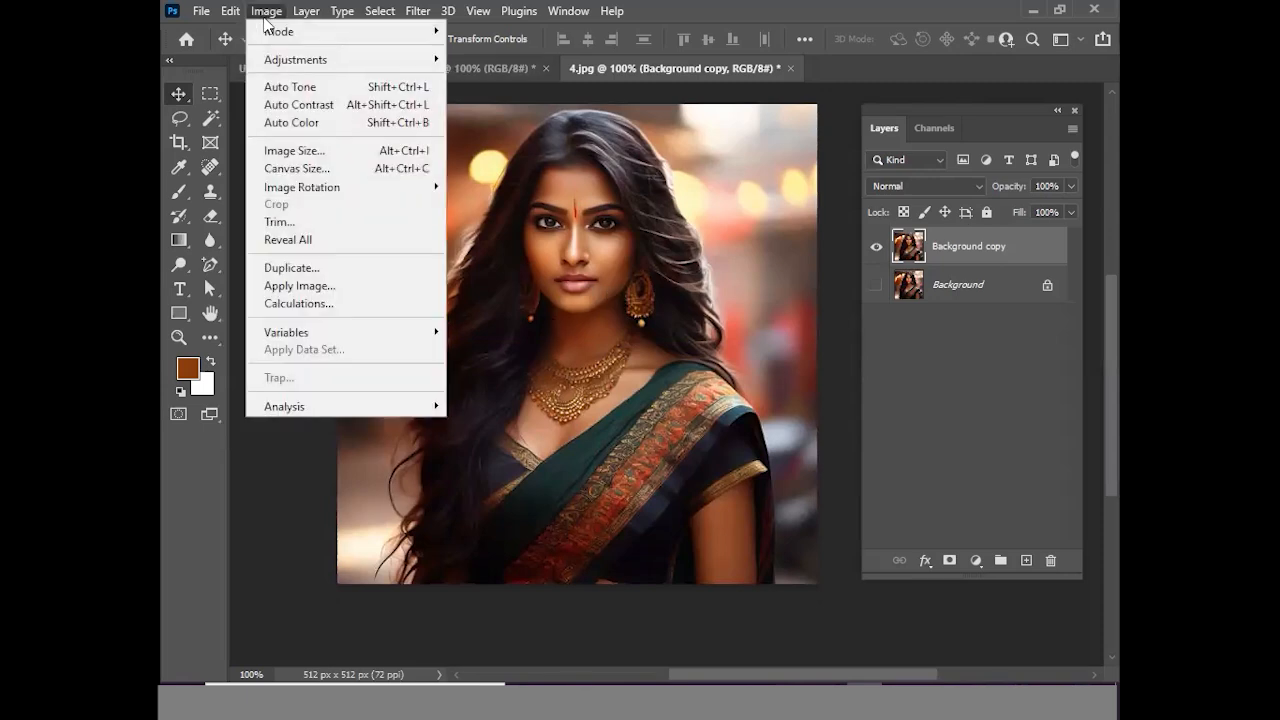
{"action": "mouse_move", "coordinate": [300, 64]}
{"action": "left_click", "coordinate": [176, 96]}
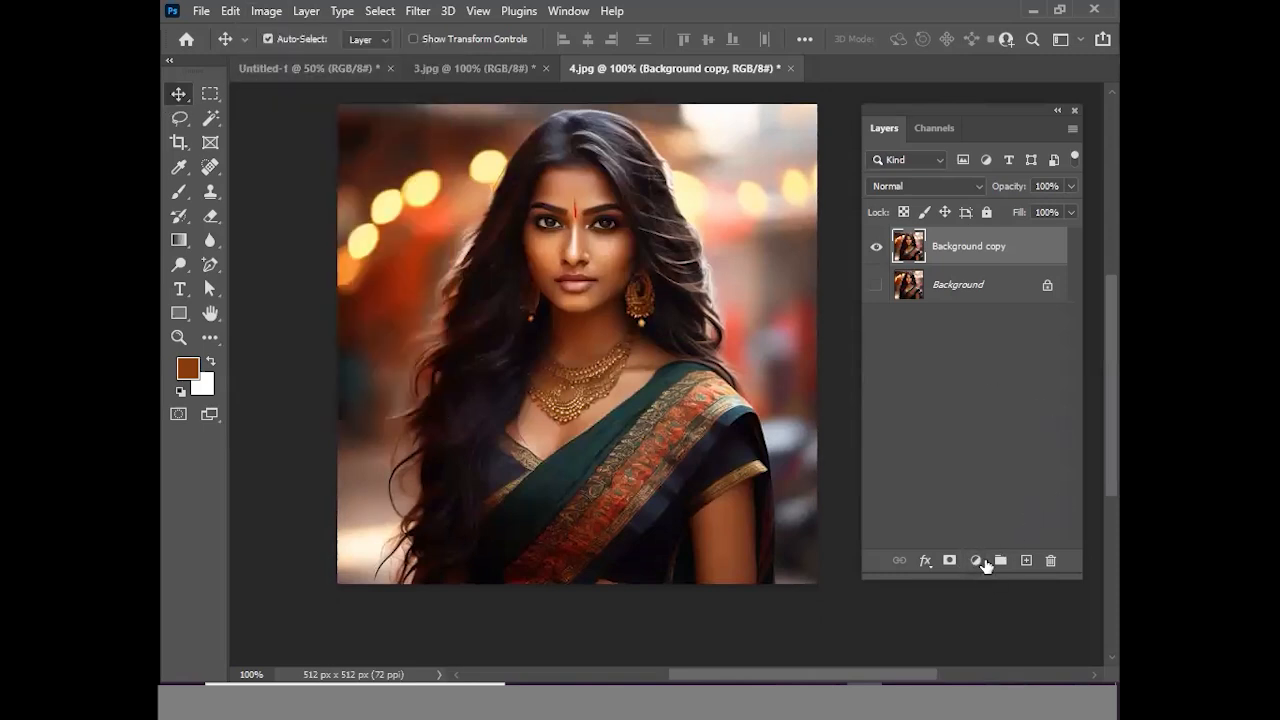
{"action": "left_click", "coordinate": [975, 562]}
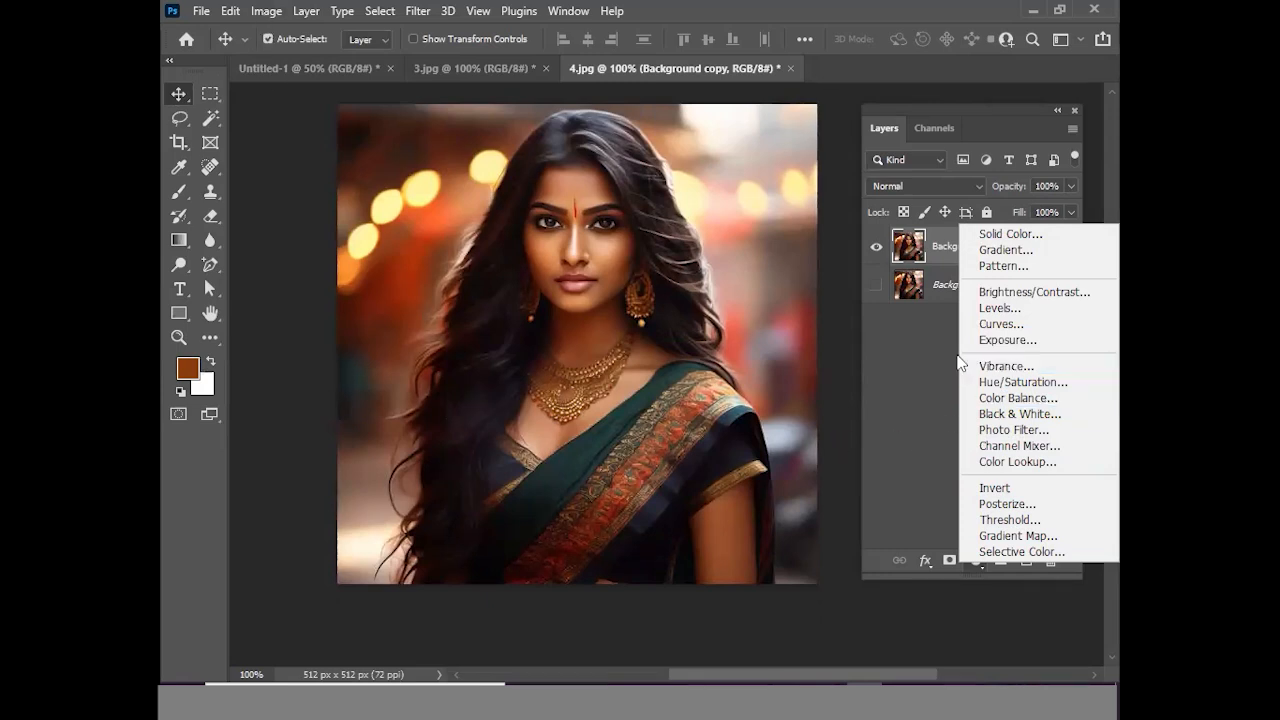
{"action": "left_click", "coordinate": [657, 374]}
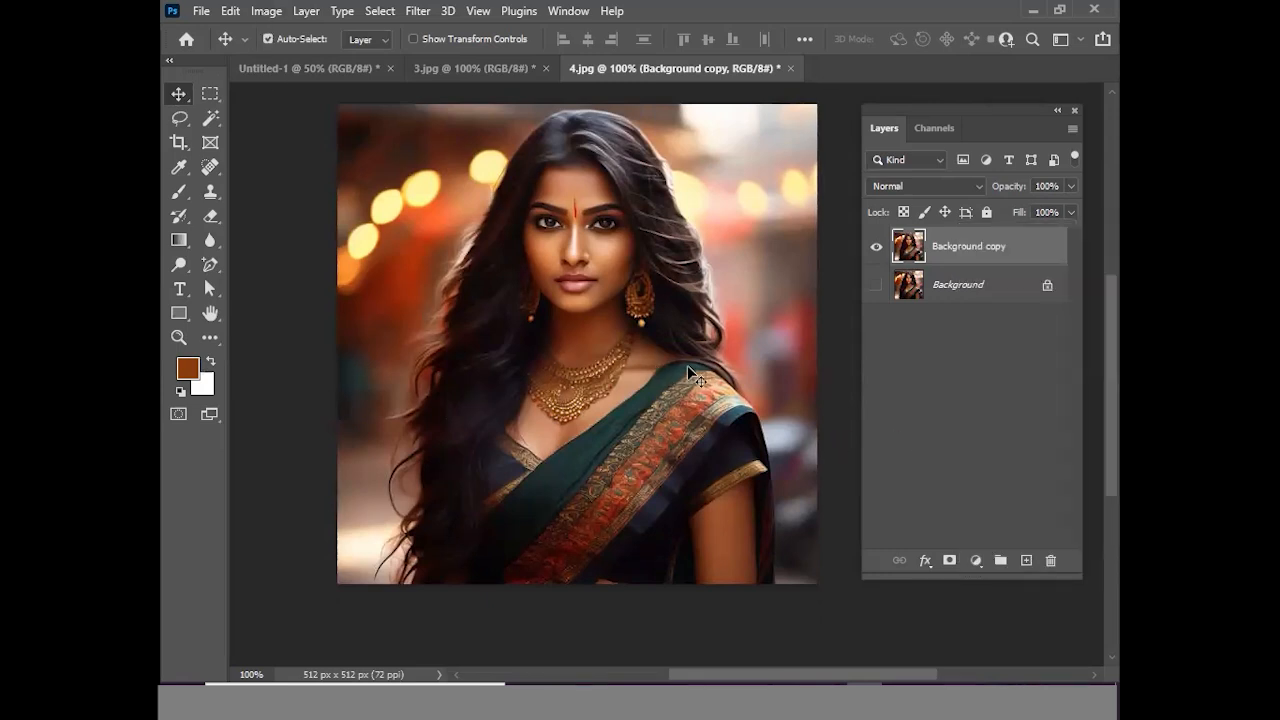
Try a Brightness/Contrast adjustment on Background copy with brightness 29 and slightly raised contrast, and discard it
{"action": "left_click", "coordinate": [260, 10]}
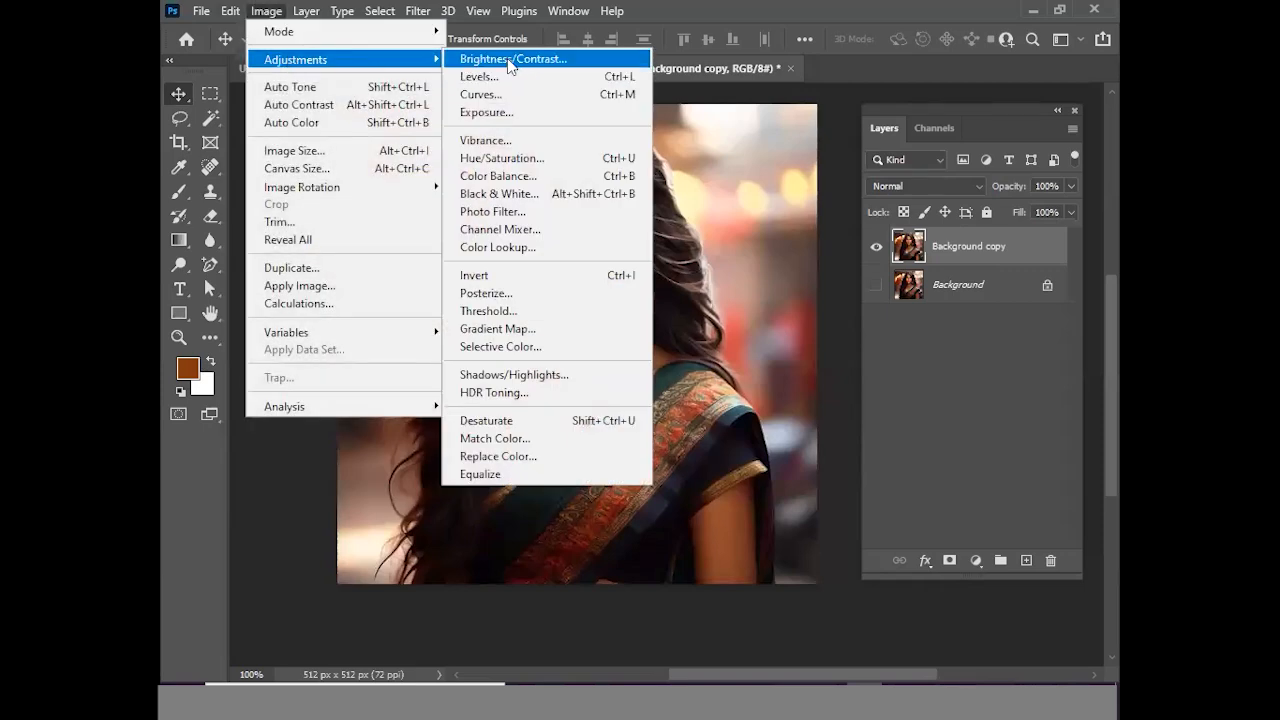
{"action": "left_click", "coordinate": [510, 59]}
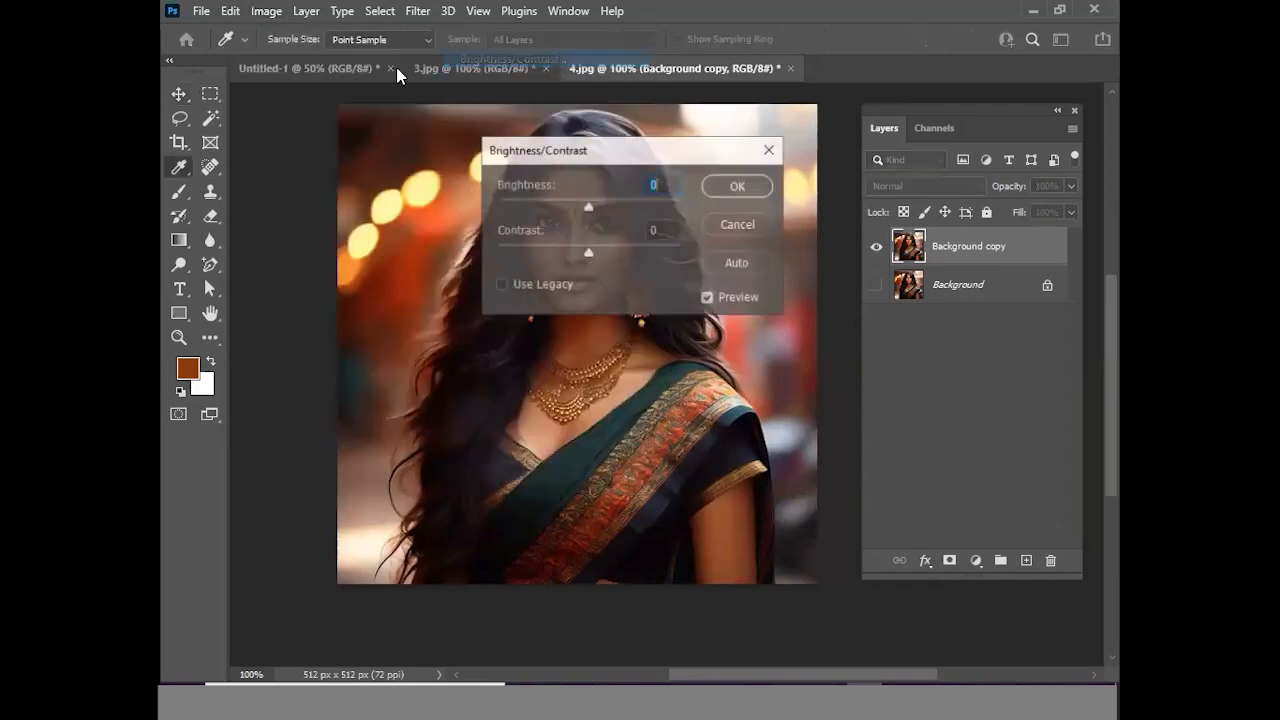
{"action": "left_click_drag", "start_coordinate": [605, 168], "coordinate": [782, 144]}
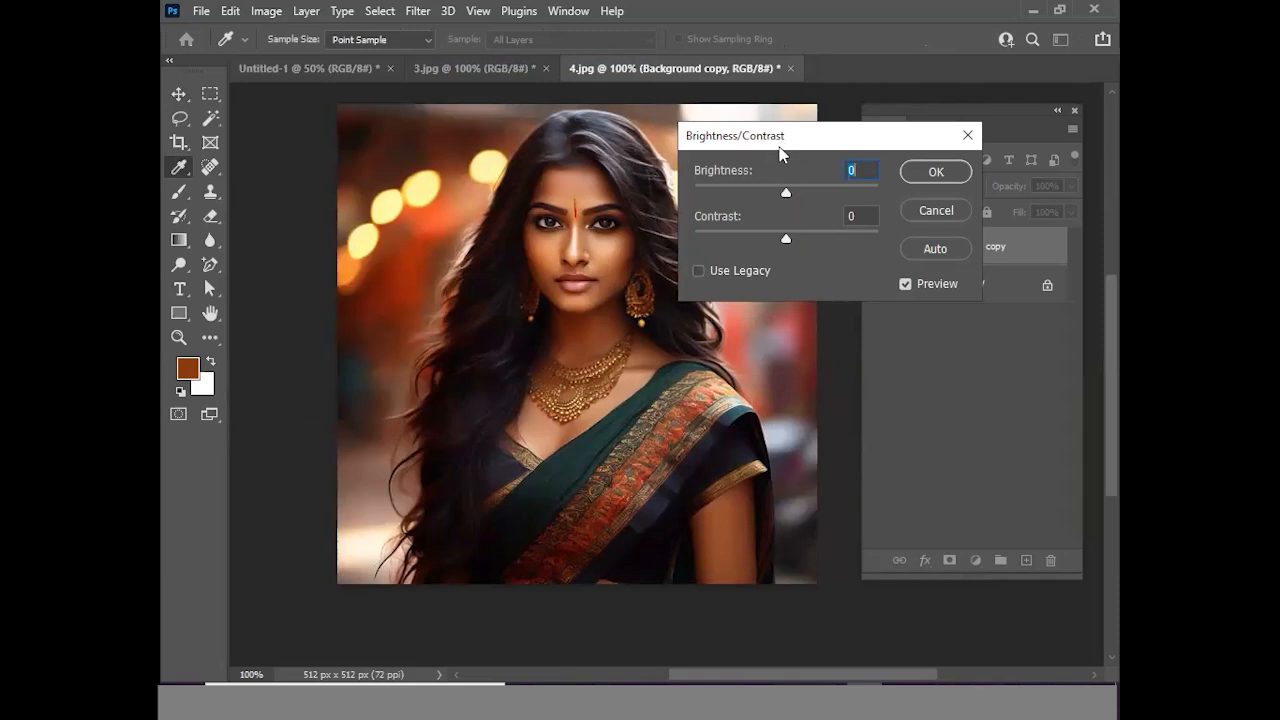
{"action": "mouse_move", "coordinate": [791, 194]}
{"action": "left_mouse_down"}
{"action": "mouse_move", "coordinate": [868, 194]}
{"action": "mouse_move", "coordinate": [805, 193]}
{"action": "left_mouse_up"}
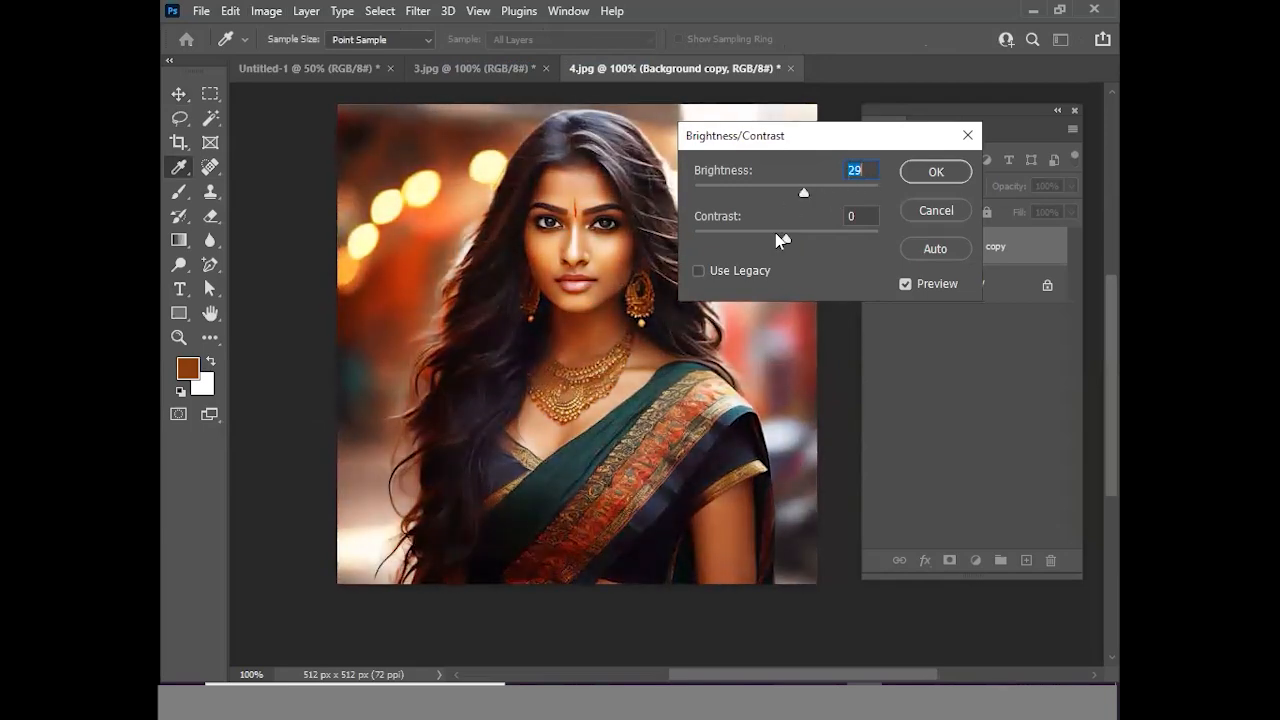
{"action": "mouse_move", "coordinate": [792, 240]}
{"action": "left_mouse_down"}
{"action": "mouse_move", "coordinate": [877, 239]}
{"action": "mouse_move", "coordinate": [734, 237]}
{"action": "mouse_move", "coordinate": [803, 238]}
{"action": "left_mouse_up"}
{"action": "left_click", "coordinate": [935, 210]}
Try a Levels adjustment on Background copy with the RGB midtone input at 1.15, and discard it
{"action": "left_click", "coordinate": [266, 12]}
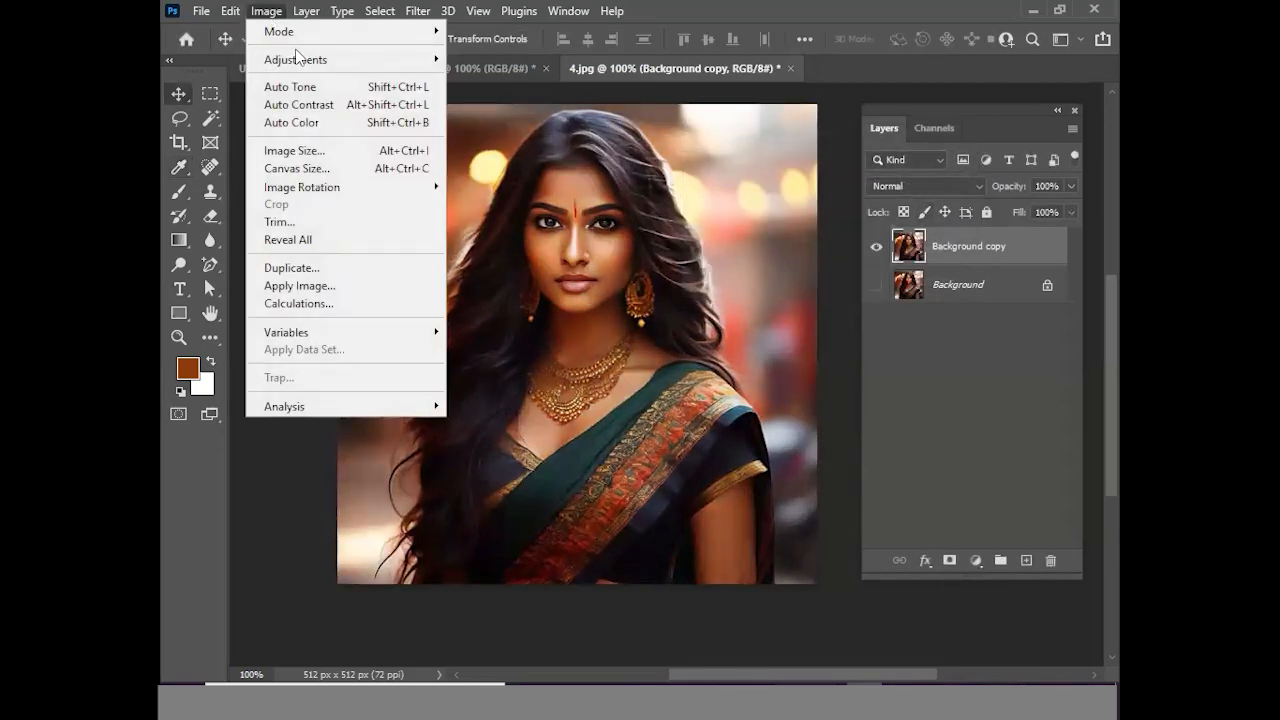
{"action": "mouse_move", "coordinate": [300, 58]}
{"action": "left_click", "coordinate": [500, 78]}
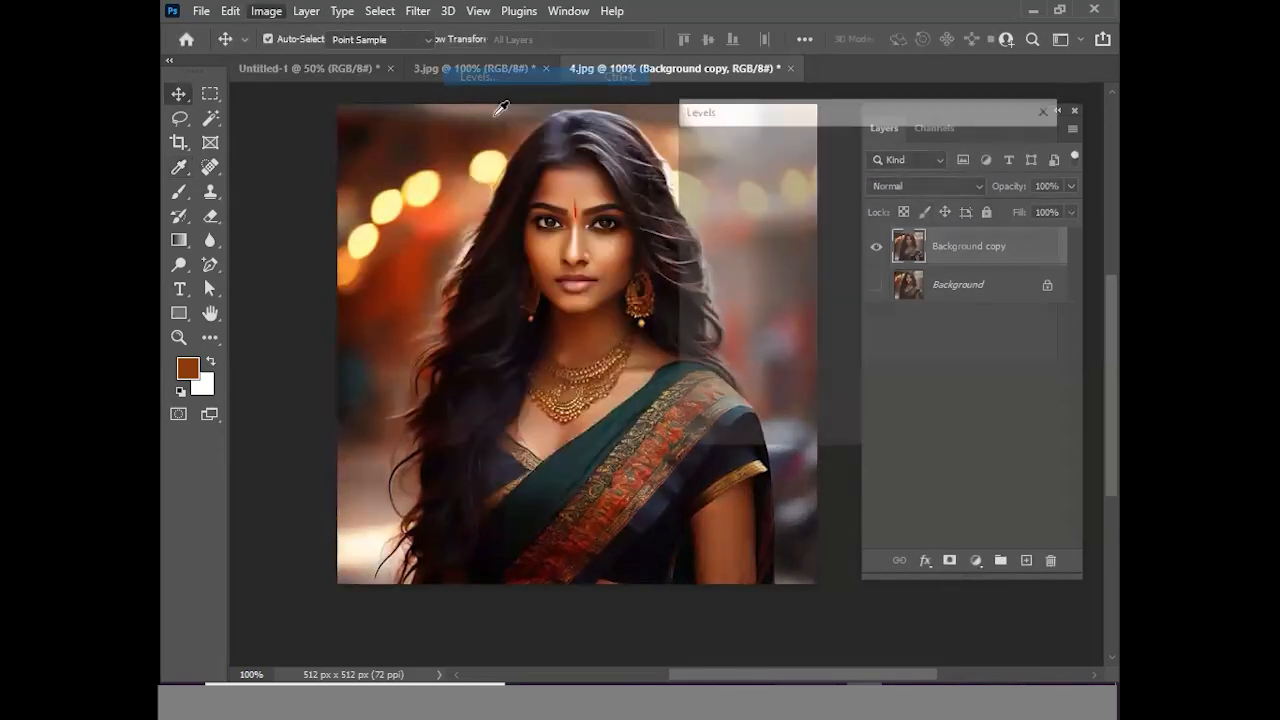
{"action": "left_click_drag", "start_coordinate": [751, 120], "coordinate": [749, 140]}
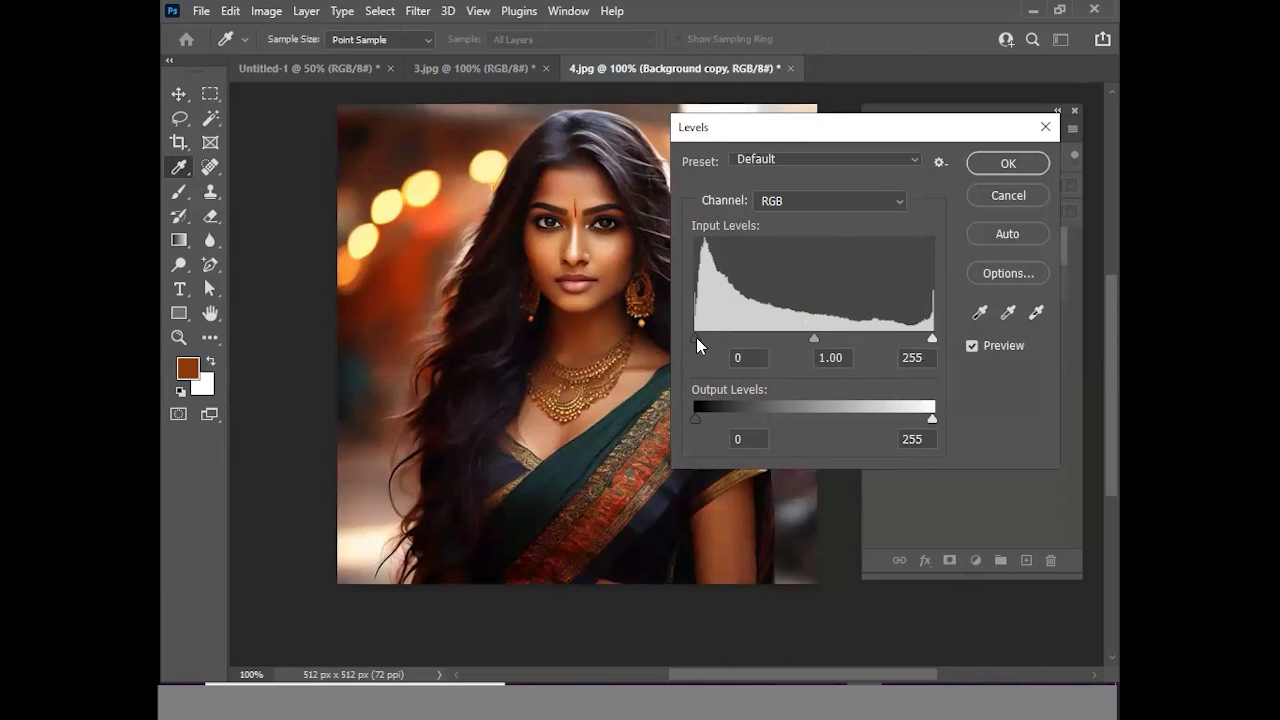
{"action": "mouse_move", "coordinate": [696, 338]}
{"action": "left_mouse_down"}
{"action": "mouse_move", "coordinate": [931, 346]}
{"action": "mouse_move", "coordinate": [726, 354]}
{"action": "mouse_move", "coordinate": [677, 342]}
{"action": "left_mouse_up"}
{"action": "mouse_move", "coordinate": [934, 338]}
{"action": "left_mouse_down"}
{"action": "mouse_move", "coordinate": [690, 350]}
{"action": "mouse_move", "coordinate": [940, 338]}
{"action": "left_mouse_up"}
{"action": "mouse_move", "coordinate": [926, 343]}
{"action": "left_mouse_down"}
{"action": "mouse_move", "coordinate": [845, 340]}
{"action": "mouse_move", "coordinate": [932, 340]}
{"action": "left_mouse_up"}
{"action": "mouse_move", "coordinate": [816, 338]}
{"action": "left_mouse_down"}
{"action": "mouse_move", "coordinate": [889, 345]}
{"action": "mouse_move", "coordinate": [717, 336]}
{"action": "mouse_move", "coordinate": [827, 336]}
{"action": "mouse_move", "coordinate": [801, 338]}
{"action": "left_mouse_up"}
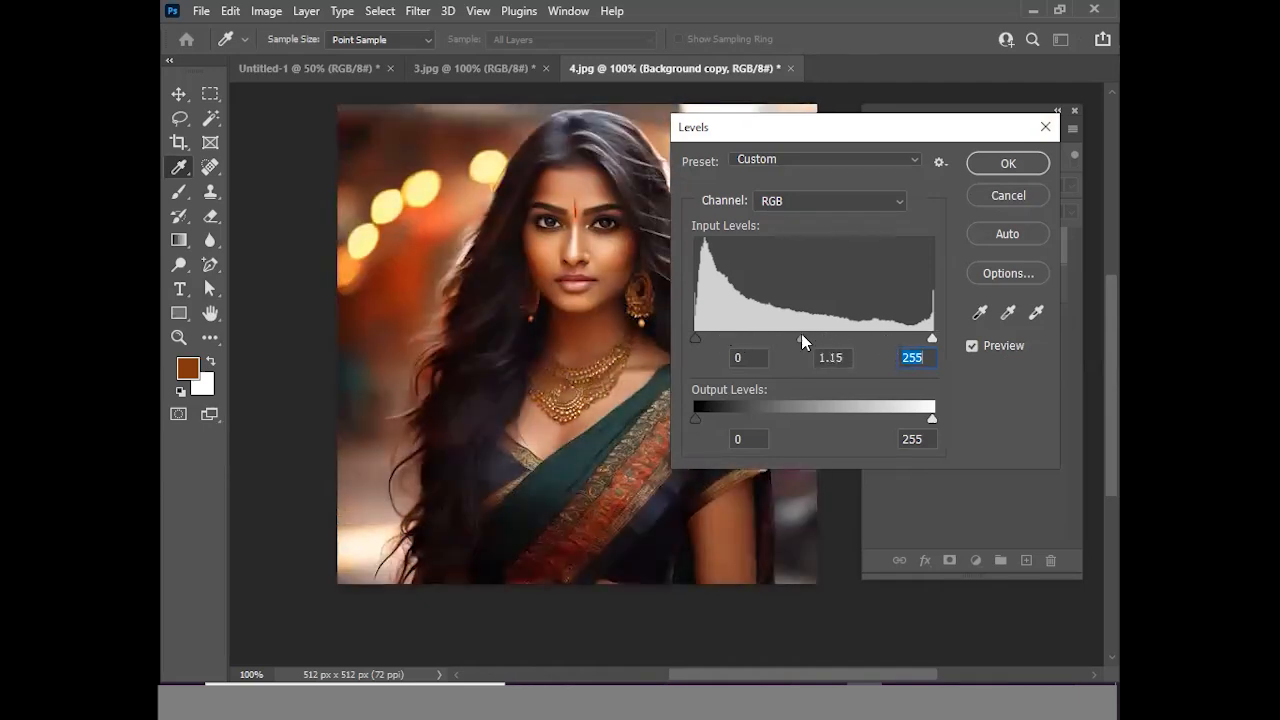
{"action": "left_click", "coordinate": [1044, 134]}
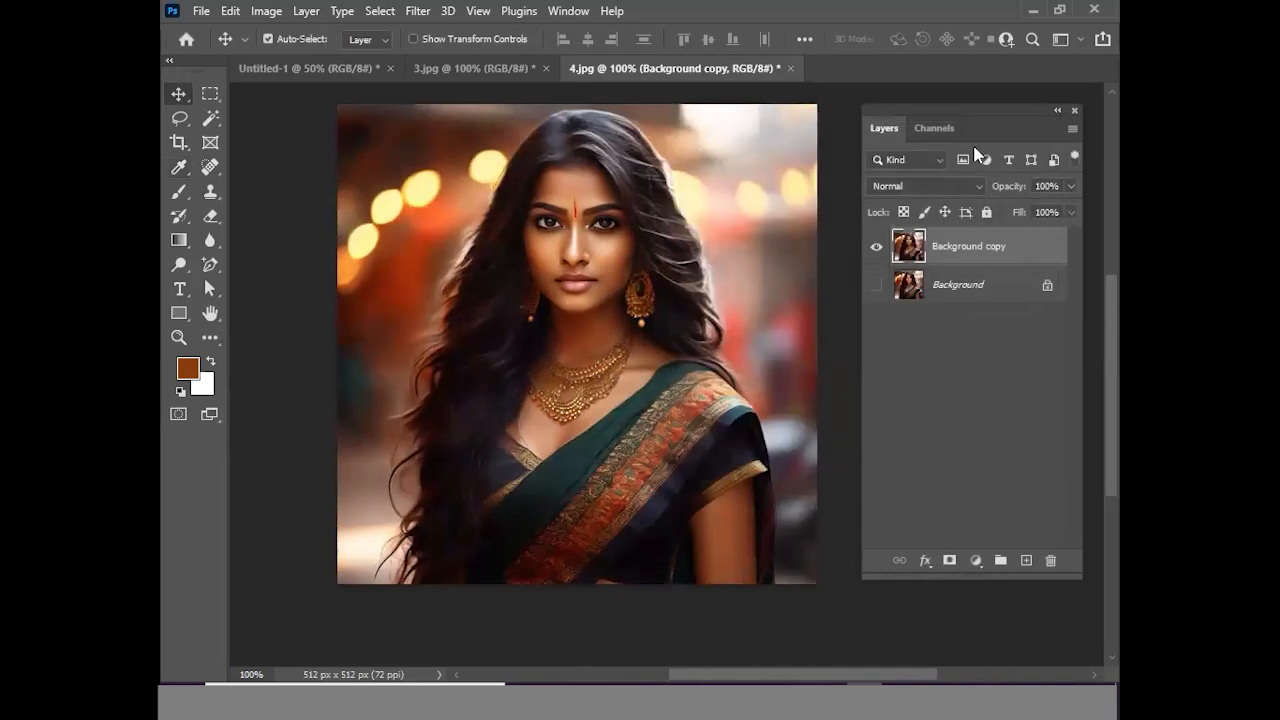
Try brightening Background copy with an RGB curve point at input 121, output 146, and discard it
{"action": "left_click", "coordinate": [266, 12]}
{"action": "mouse_move", "coordinate": [295, 59]}
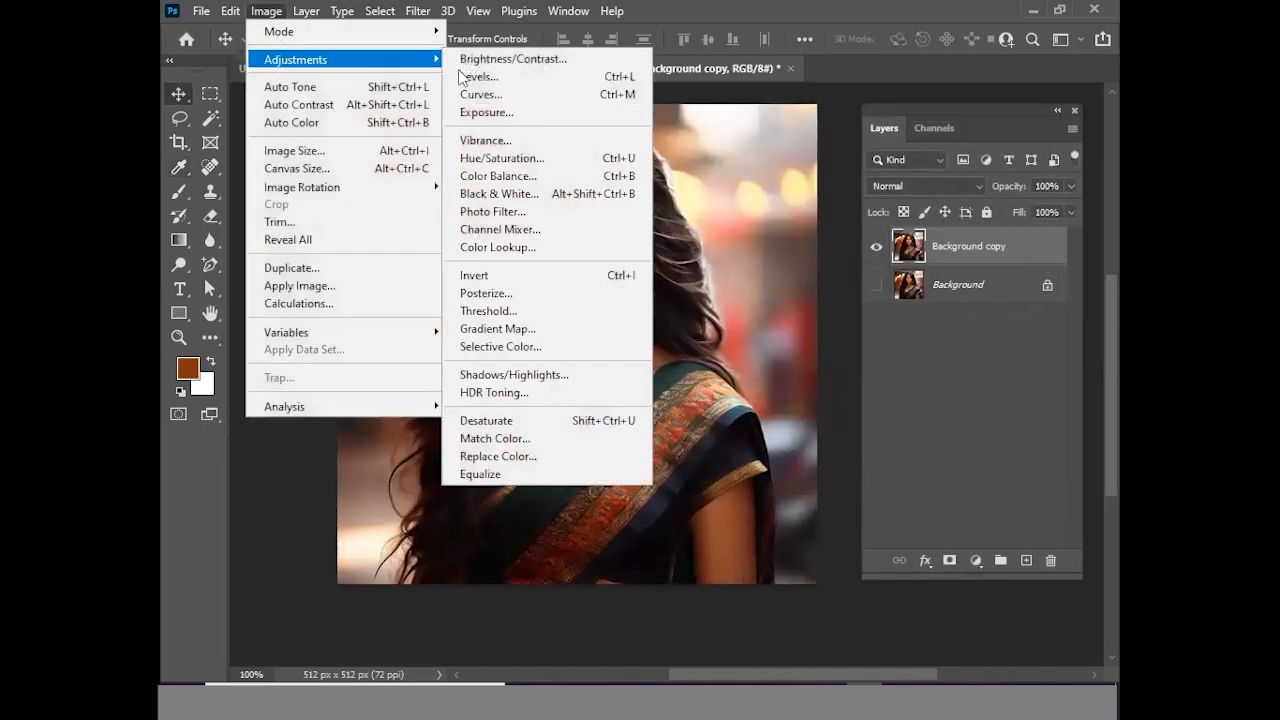
{"action": "left_click", "coordinate": [586, 98]}
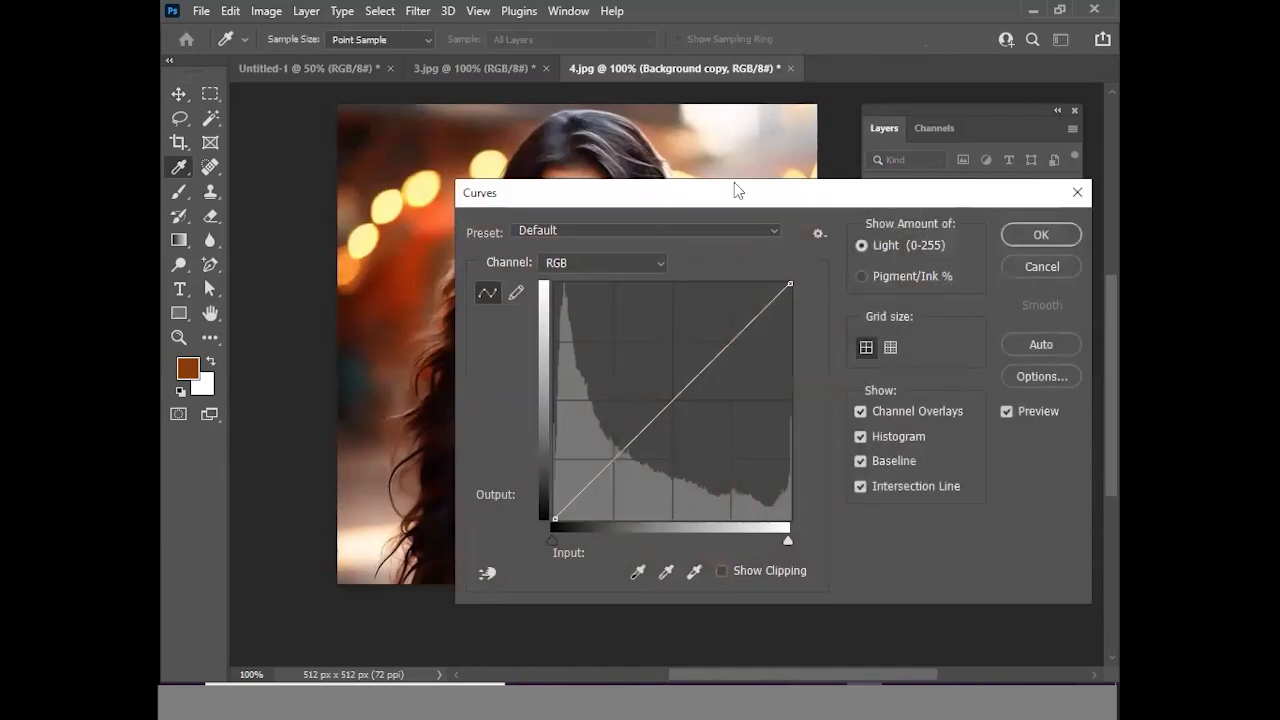
{"action": "left_click_drag", "start_coordinate": [729, 190], "coordinate": [753, 122]}
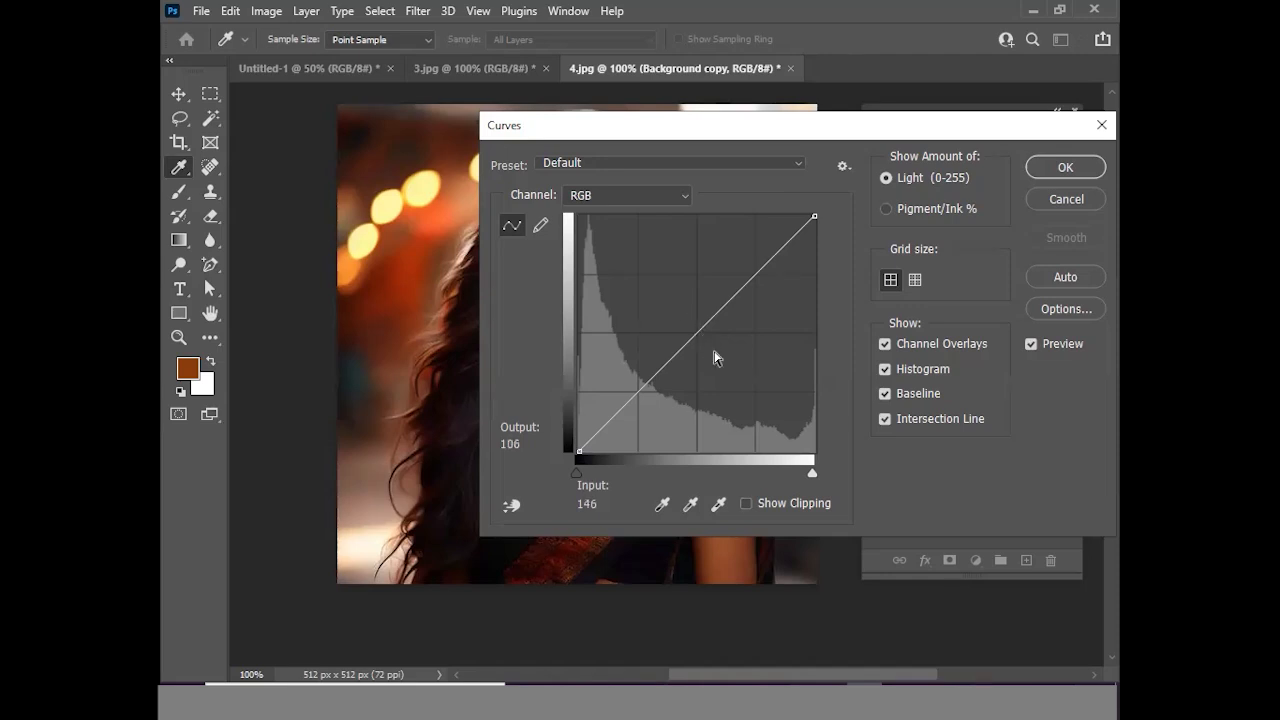
{"action": "left_click_drag", "start_coordinate": [562, 134], "coordinate": [732, 160]}
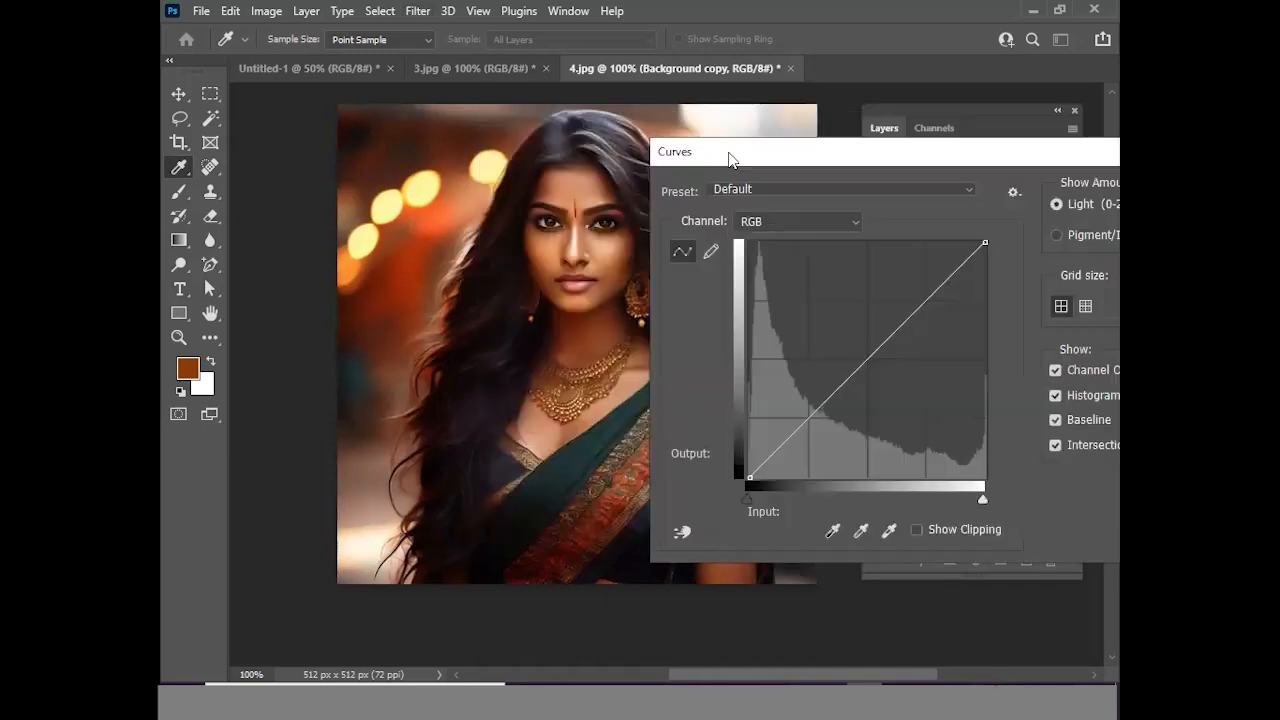
{"action": "left_click", "coordinate": [860, 342]}
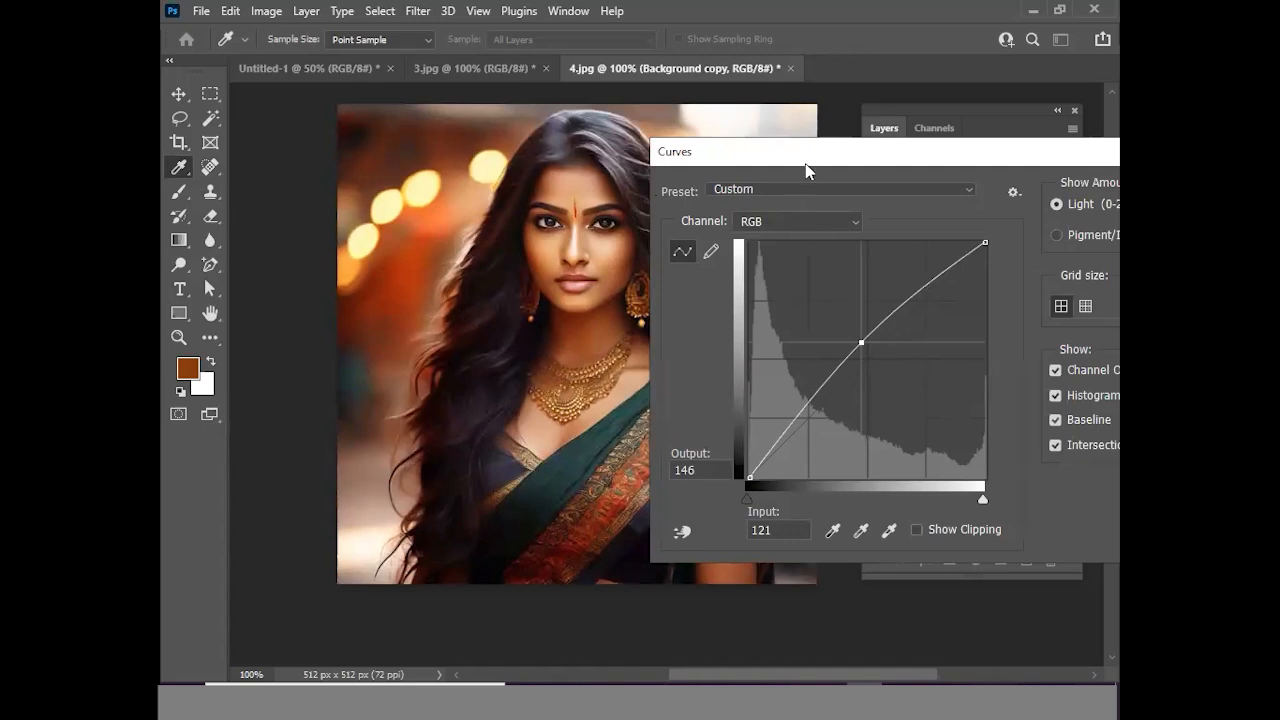
{"action": "left_click_drag", "start_coordinate": [799, 151], "coordinate": [492, 174]}
{"action": "left_click", "coordinate": [968, 175]}
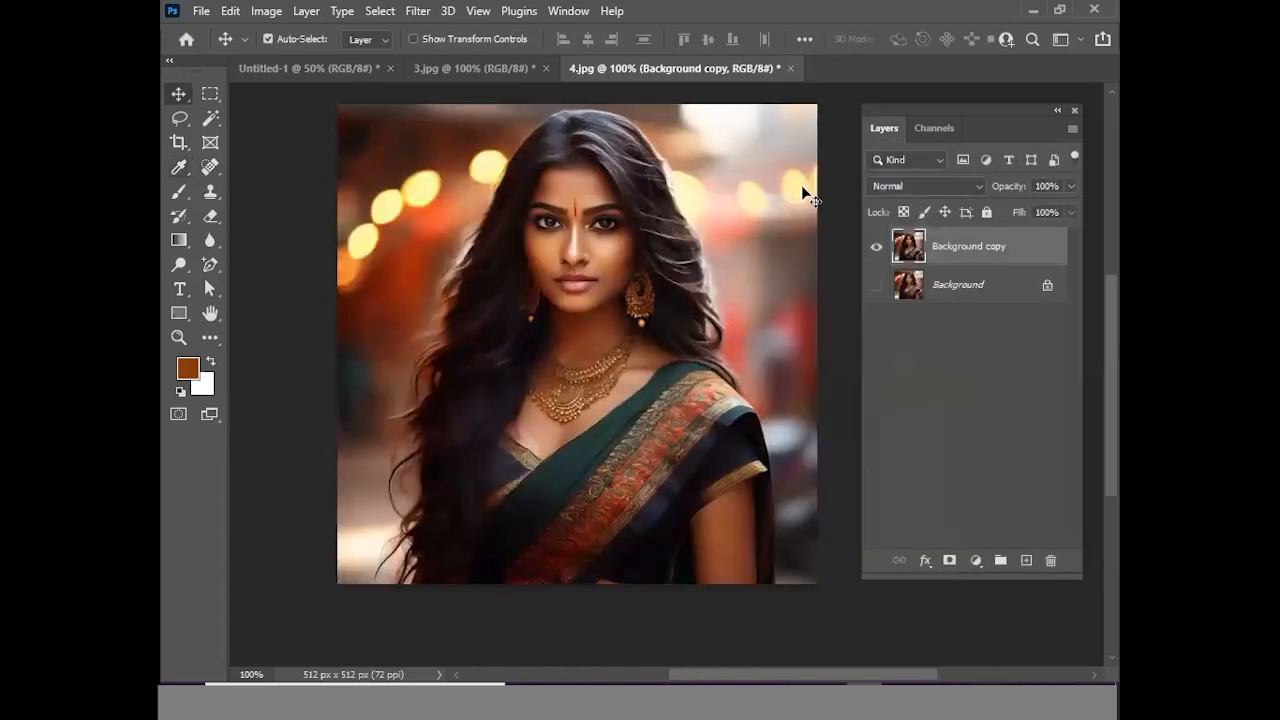
Try darkening Background copy with an RGB curve point at input 153, output 125, and discard it
{"action": "key", "text": "ctrl+m"}
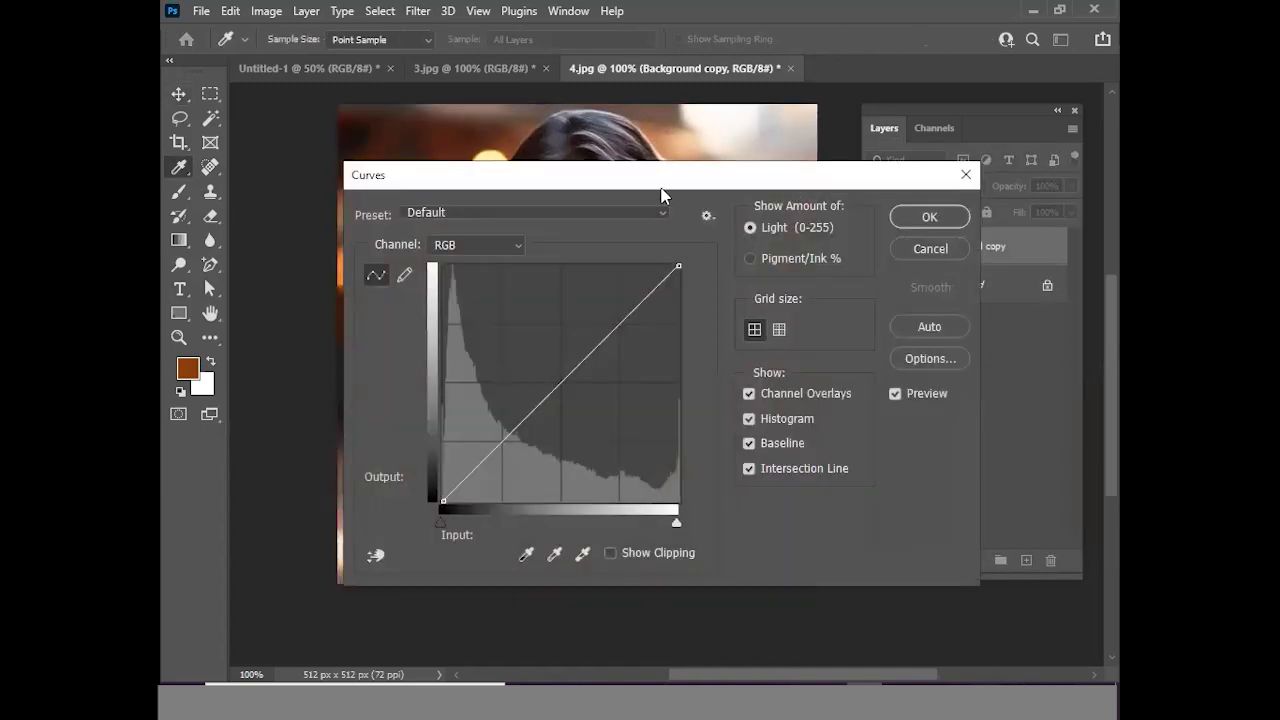
{"action": "left_click_drag", "start_coordinate": [677, 194], "coordinate": [892, 182]}
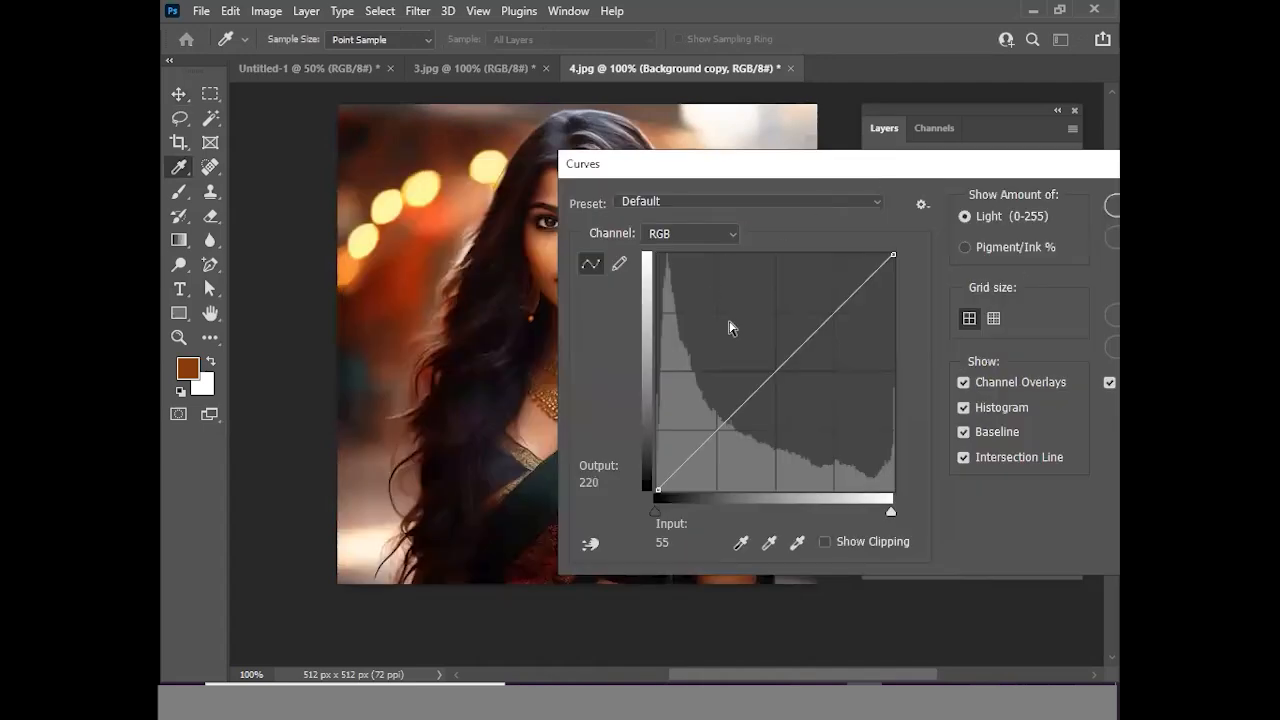
{"action": "left_click", "coordinate": [798, 373]}
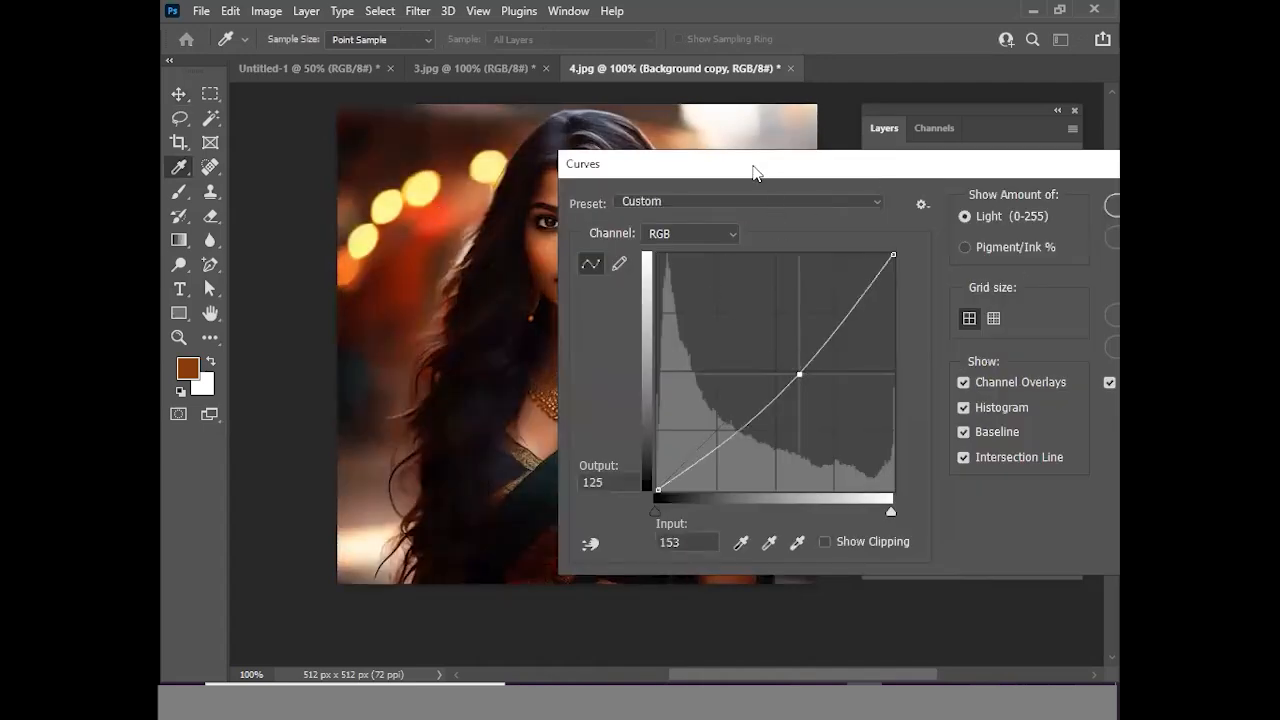
{"action": "left_click_drag", "start_coordinate": [754, 170], "coordinate": [540, 178]}
{"action": "left_click", "coordinate": [967, 171]}
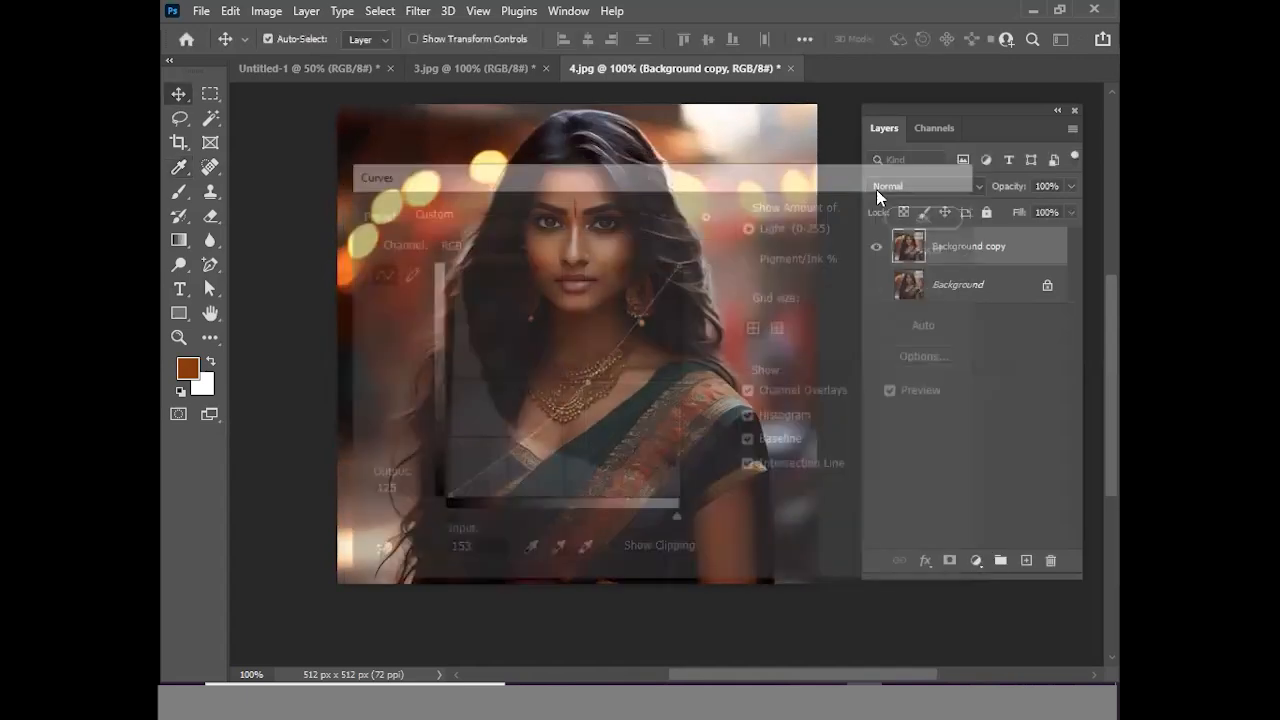
Try reducing red in Background copy with a Red channel curve point at input 147, output 117, and discard it
{"action": "key", "text": "ctrl+m"}
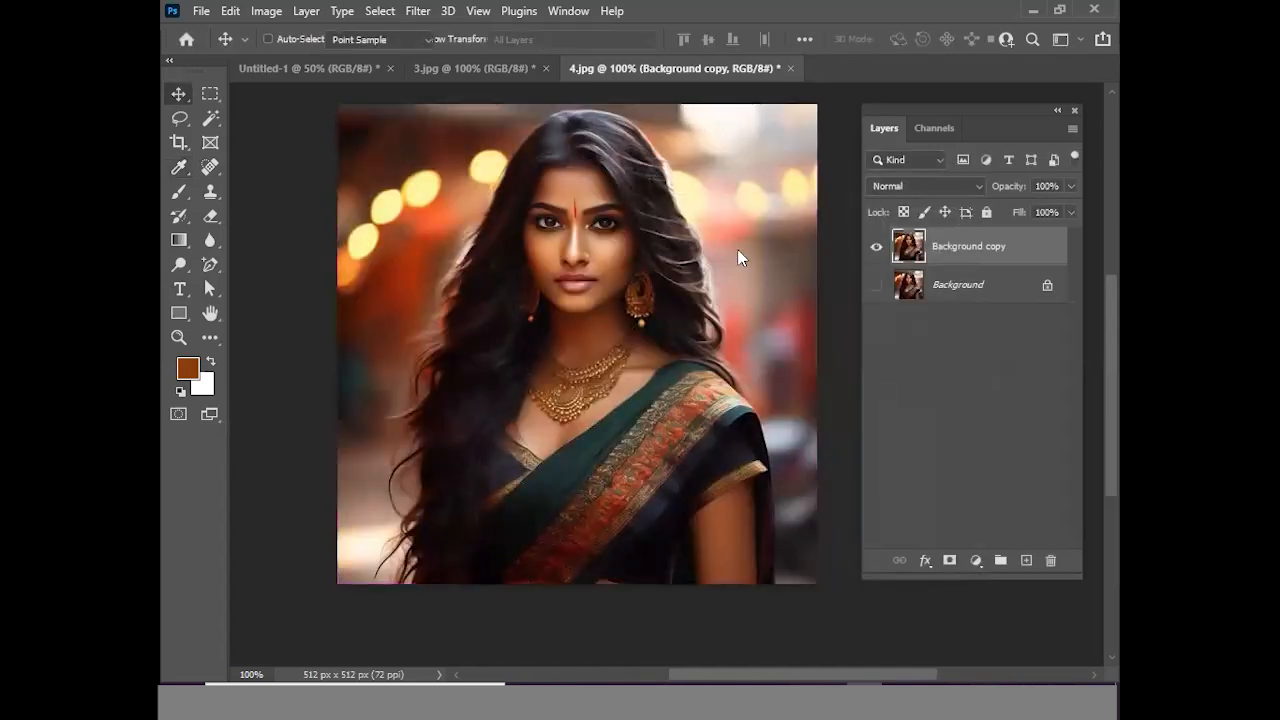
{"action": "left_click_drag", "start_coordinate": [624, 190], "coordinate": [972, 150]}
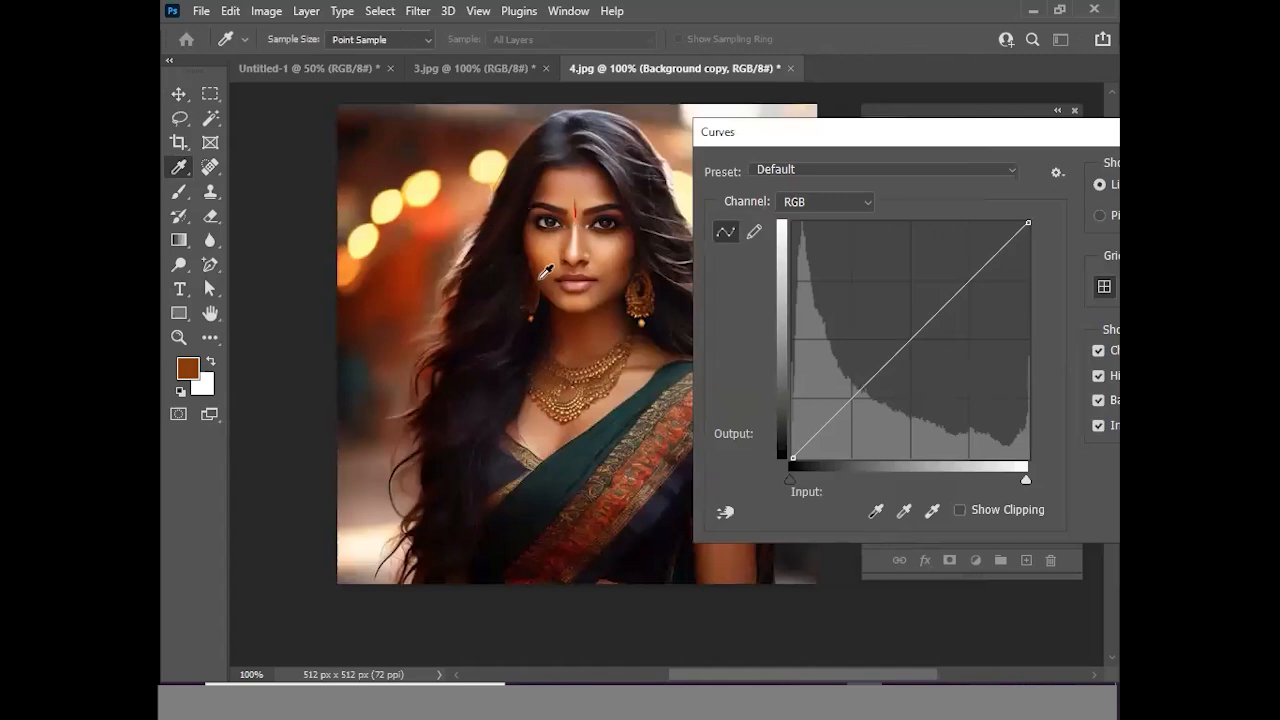
{"action": "left_click_drag", "start_coordinate": [908, 134], "coordinate": [817, 156]}
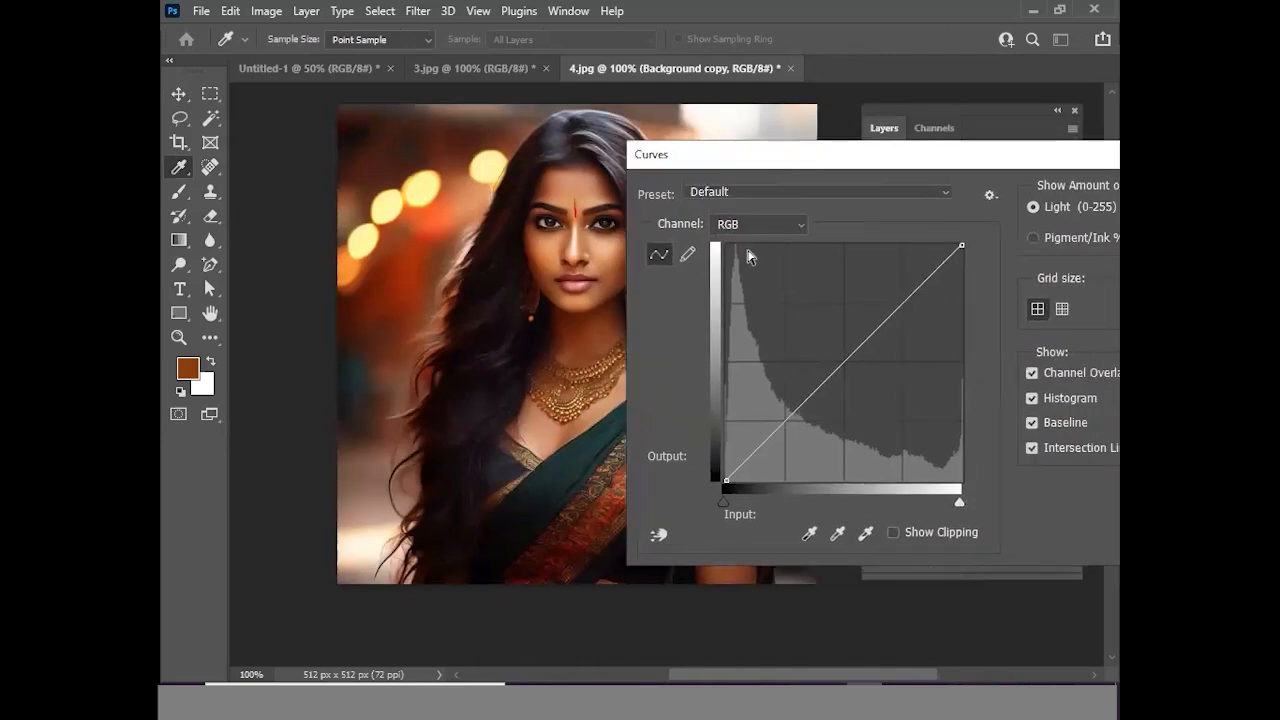
{"action": "left_click", "coordinate": [798, 226]}
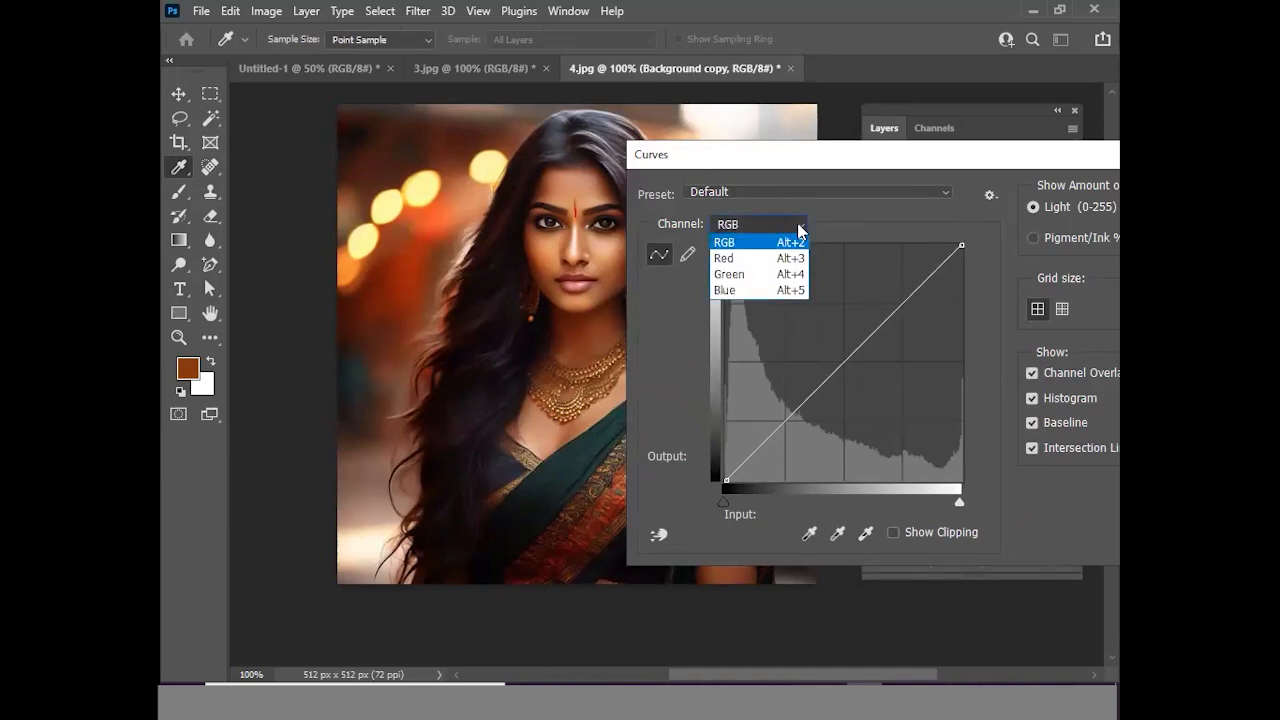
{"action": "left_click", "coordinate": [800, 212]}
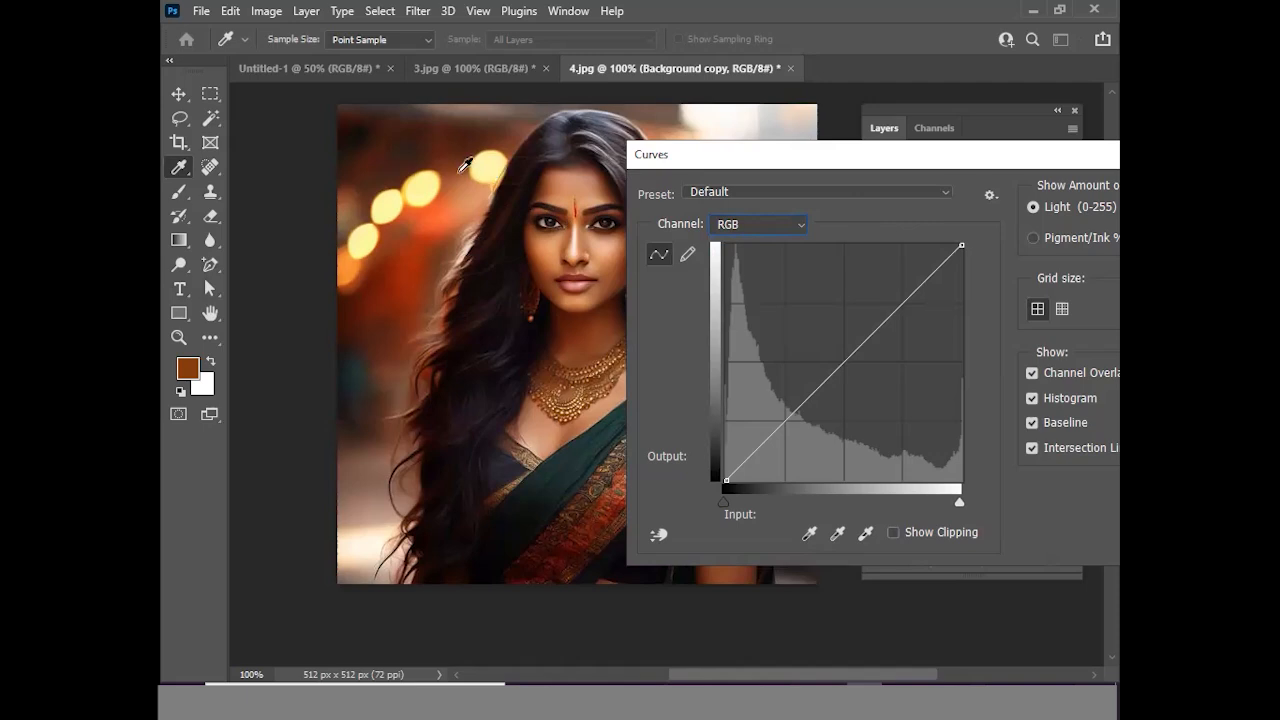
{"action": "left_click", "coordinate": [799, 232]}
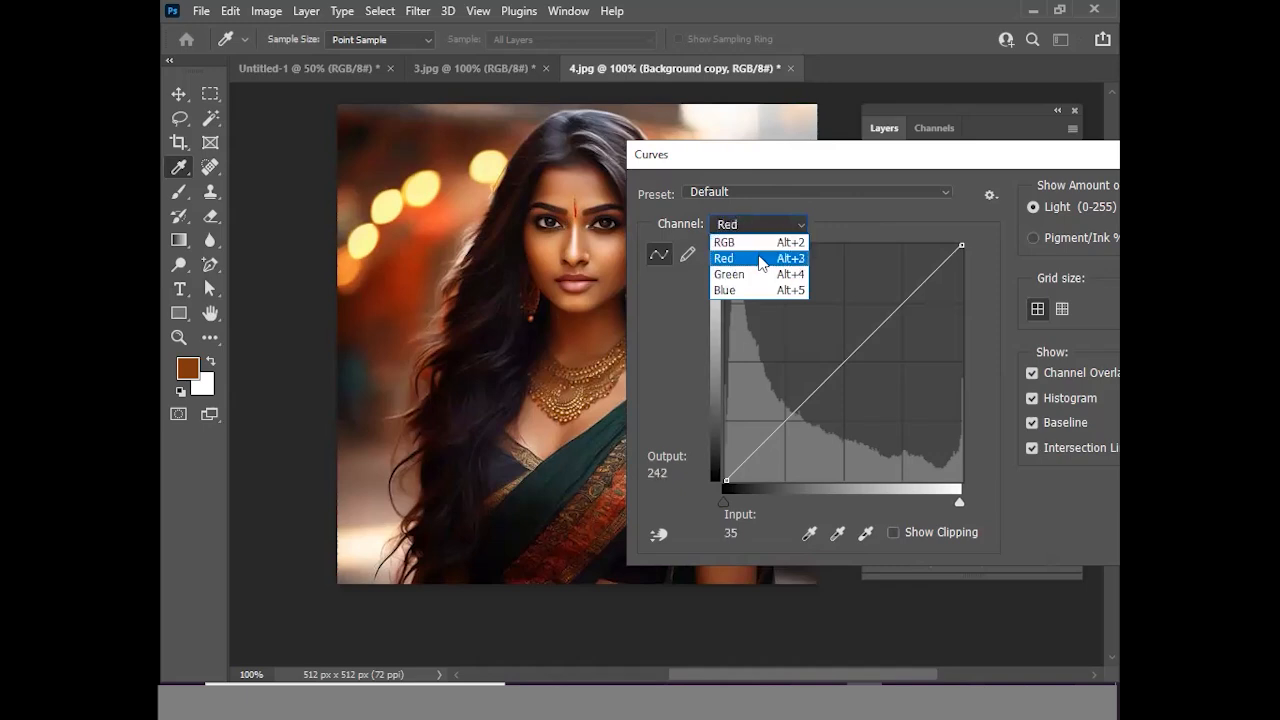
{"action": "left_click", "coordinate": [762, 258]}
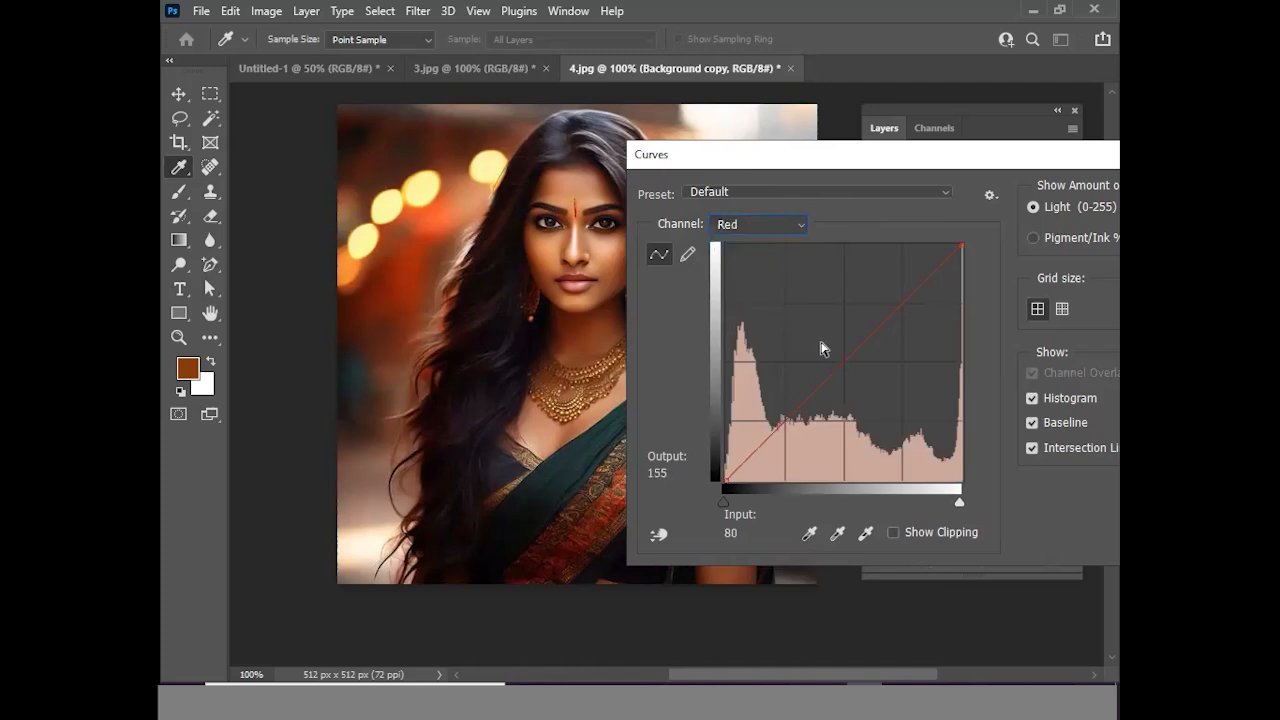
{"action": "left_click", "coordinate": [862, 372]}
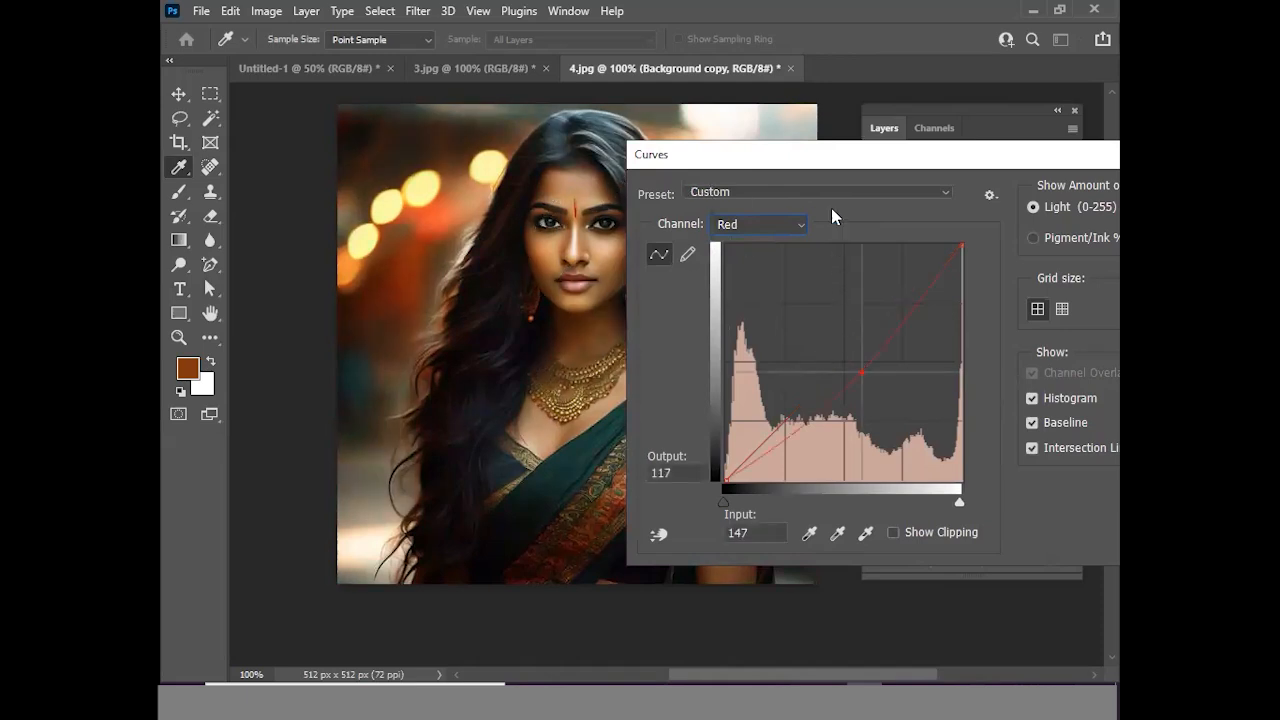
{"action": "left_click_drag", "start_coordinate": [988, 154], "coordinate": [850, 195]}
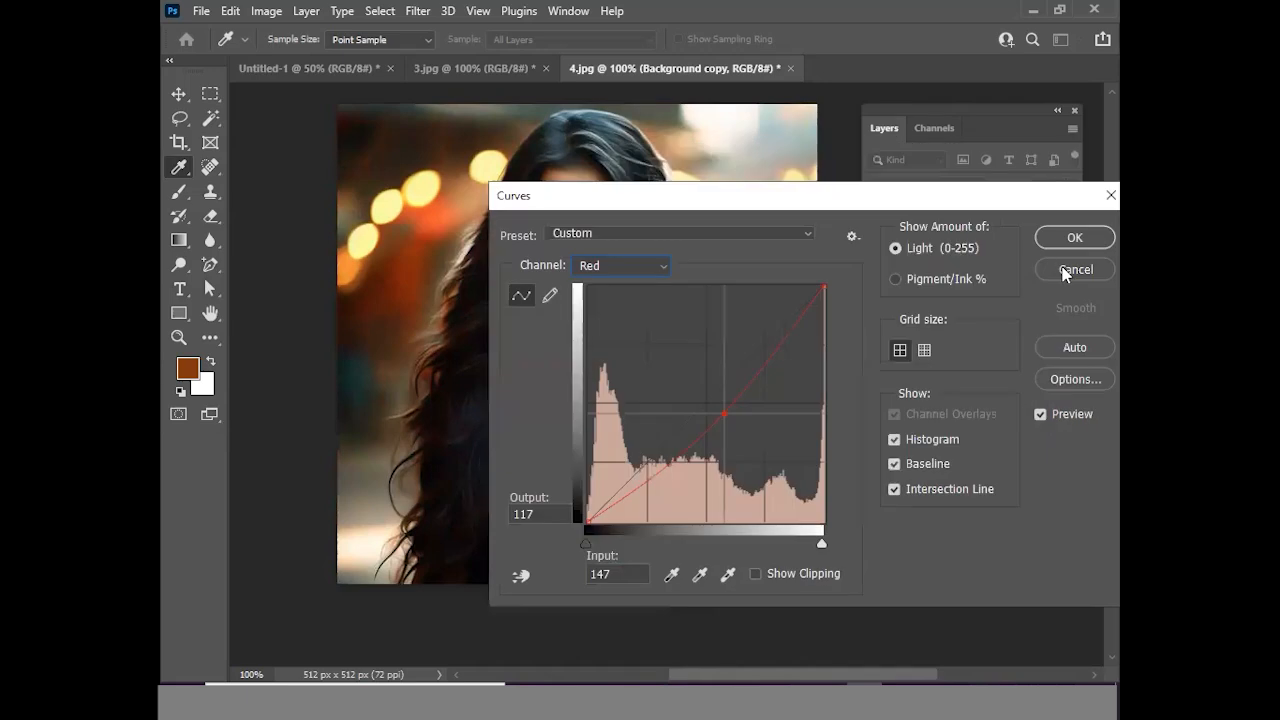
{"action": "left_click", "coordinate": [1068, 270]}
Try a Red channel curve point at input 145, output 116 on Background copy, and discard it
{"action": "key", "text": "ctrl+m"}
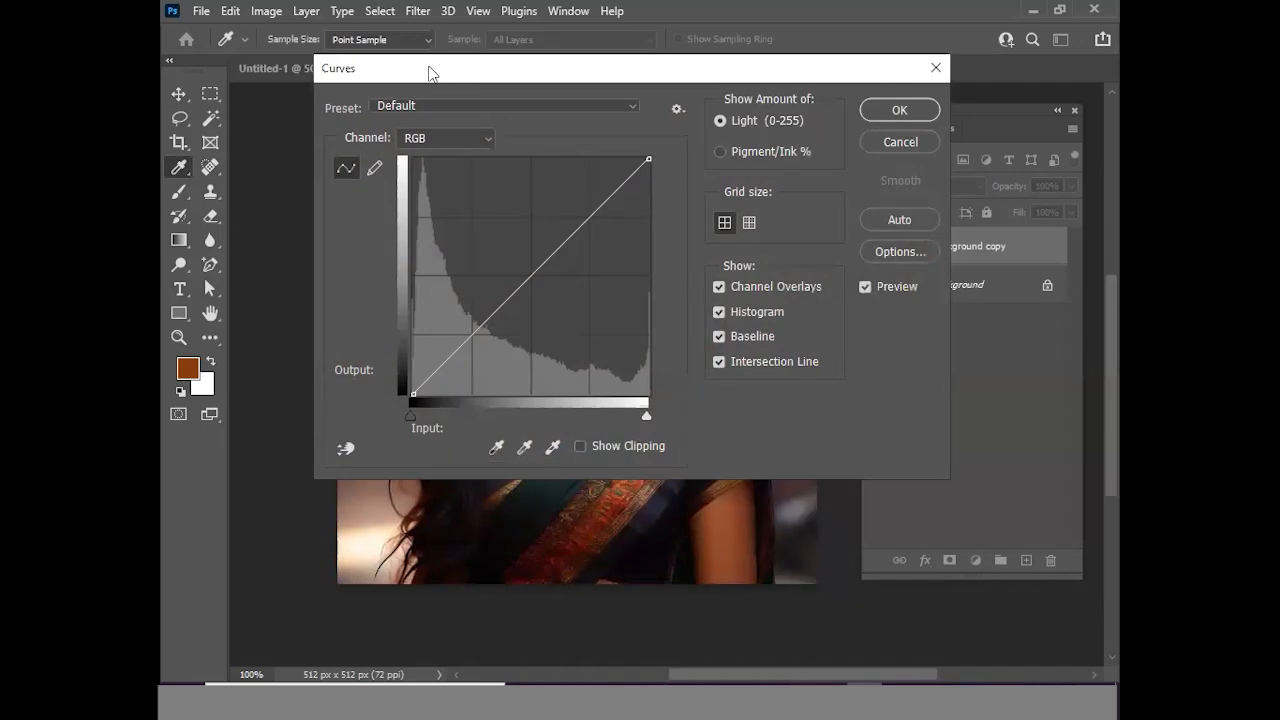
{"action": "left_click_drag", "start_coordinate": [430, 73], "coordinate": [808, 160]}
{"action": "left_click", "coordinate": [833, 223]}
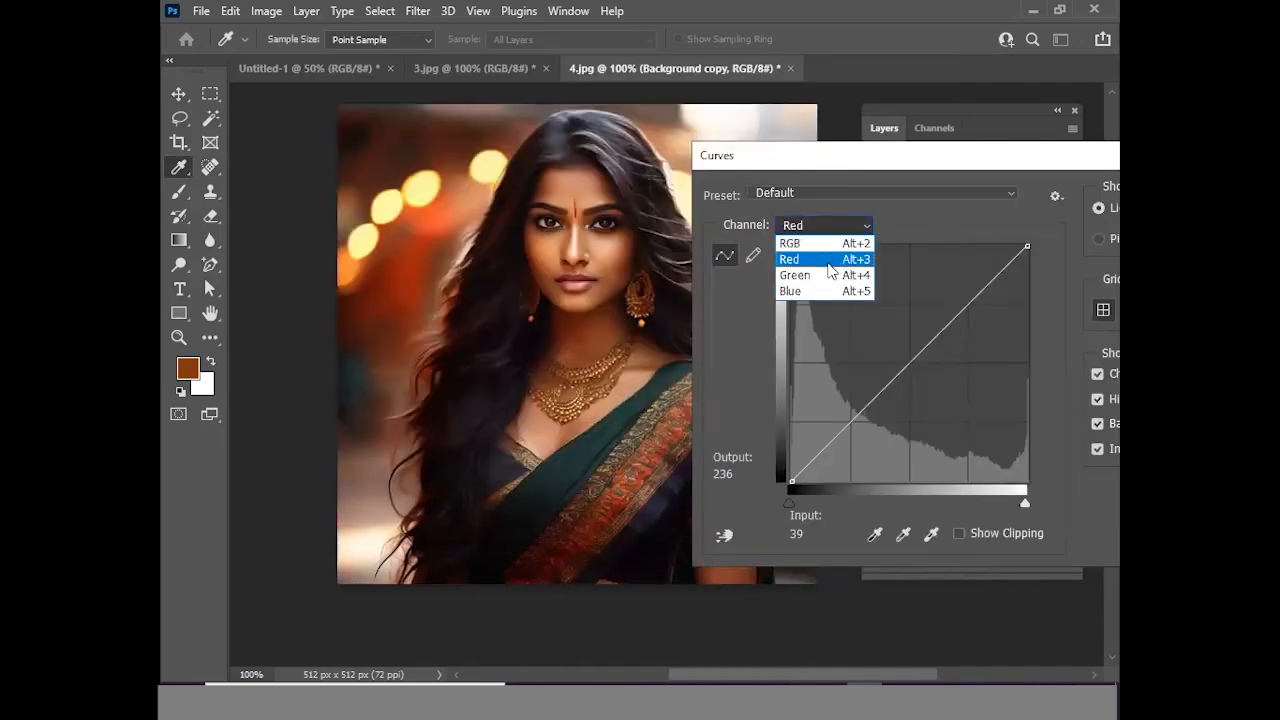
{"action": "left_click", "coordinate": [830, 258]}
{"action": "left_click_drag", "start_coordinate": [921, 410], "coordinate": [926, 374]}
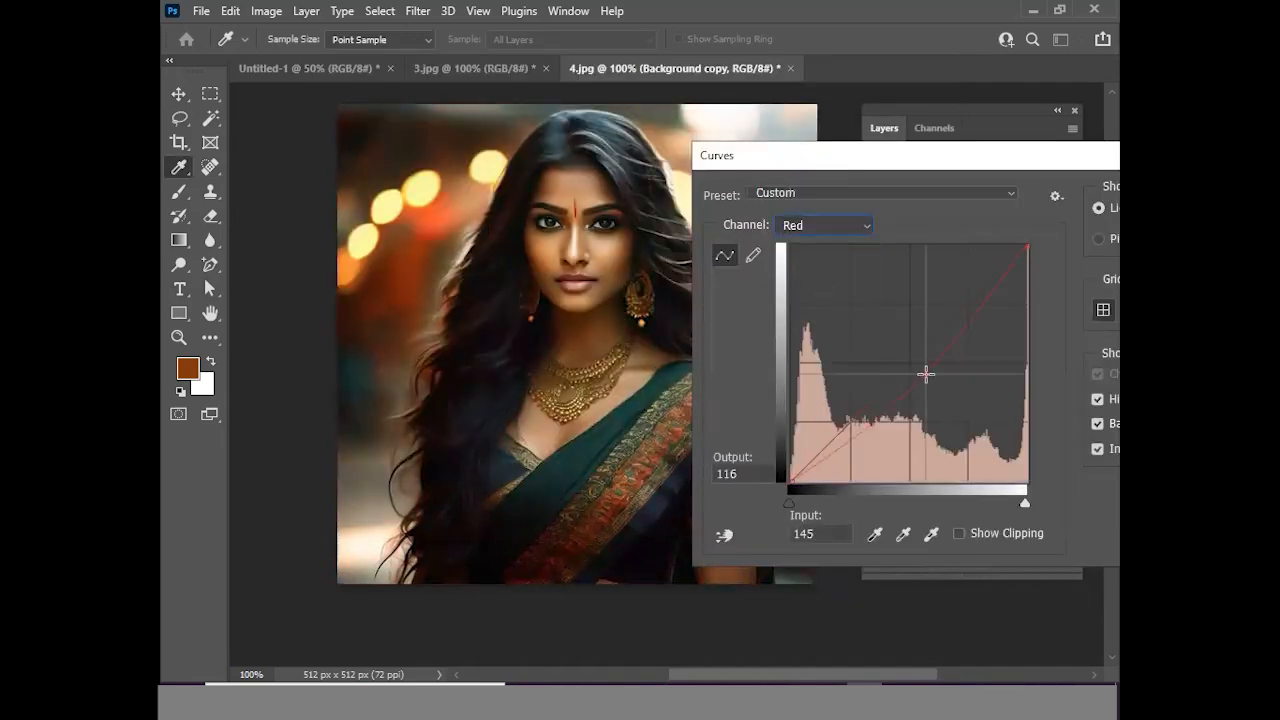
{"action": "left_click_drag", "start_coordinate": [893, 170], "coordinate": [806, 222]}
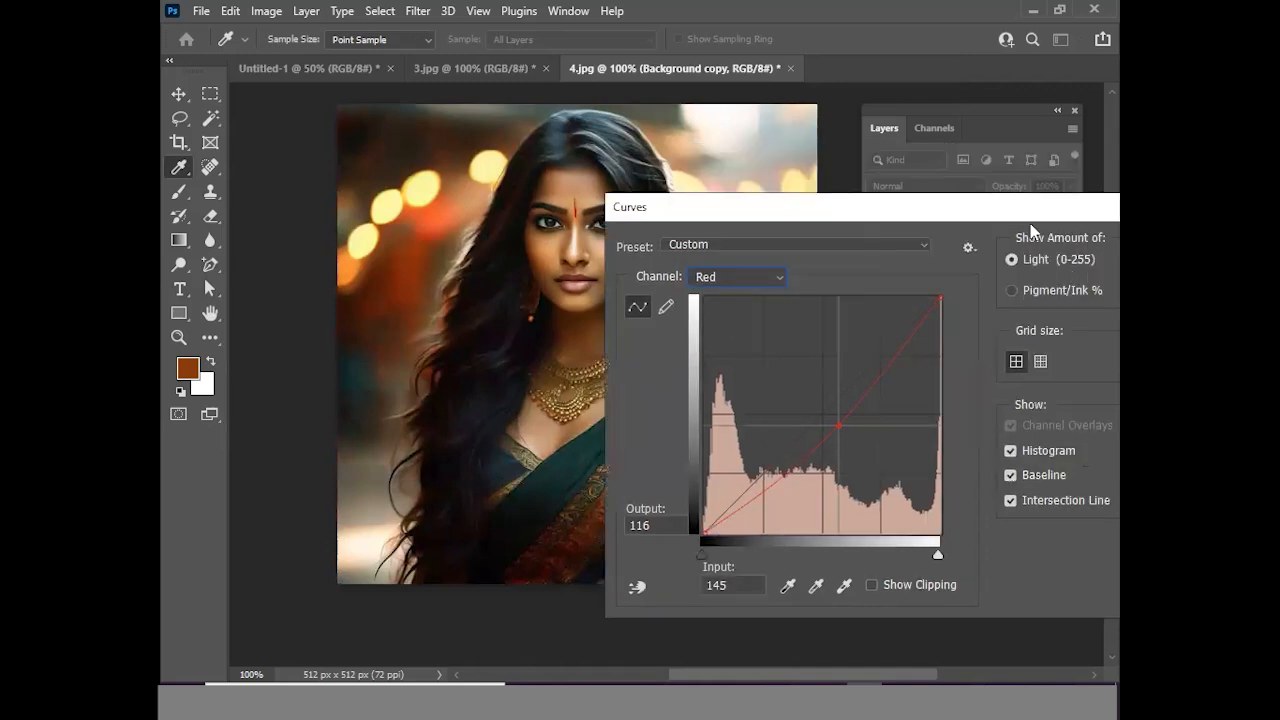
{"action": "left_click_drag", "start_coordinate": [1007, 216], "coordinate": [825, 252]}
{"action": "left_click", "coordinate": [990, 314]}
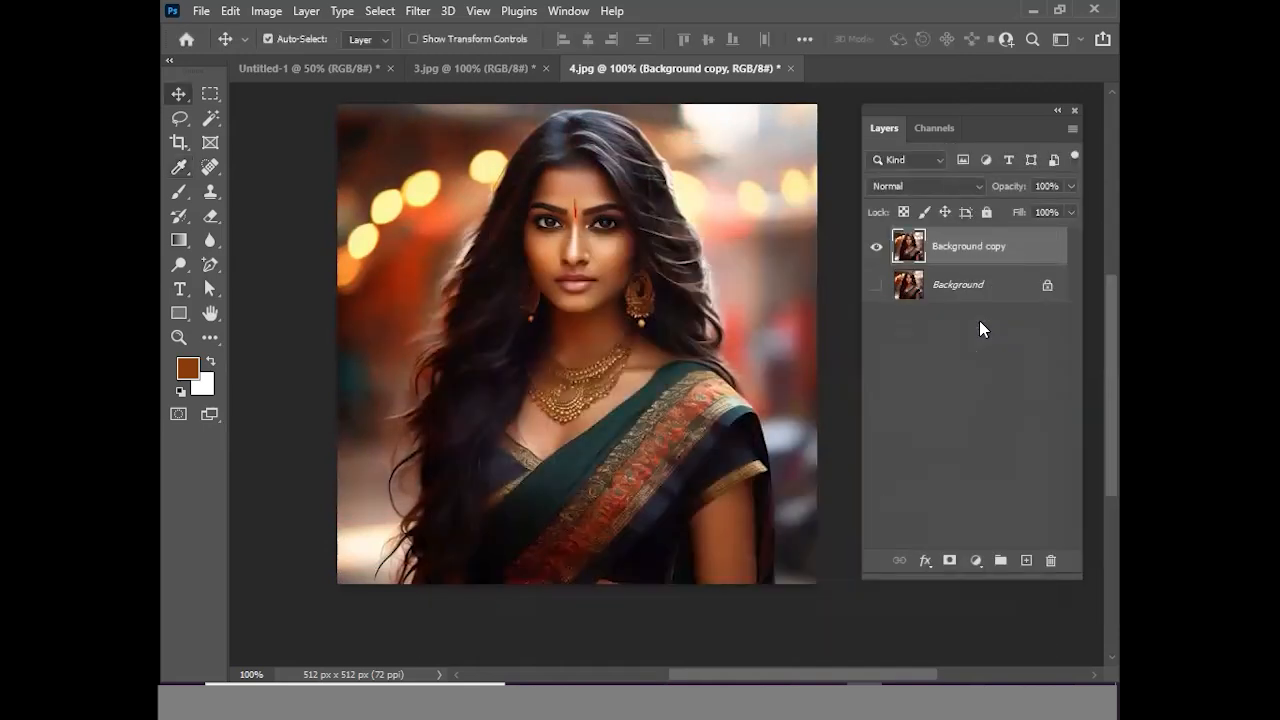
Try adding red to Background copy with a Red channel curve point at input 122, output 150, and discard it
{"action": "key", "text": "ctrl+m"}
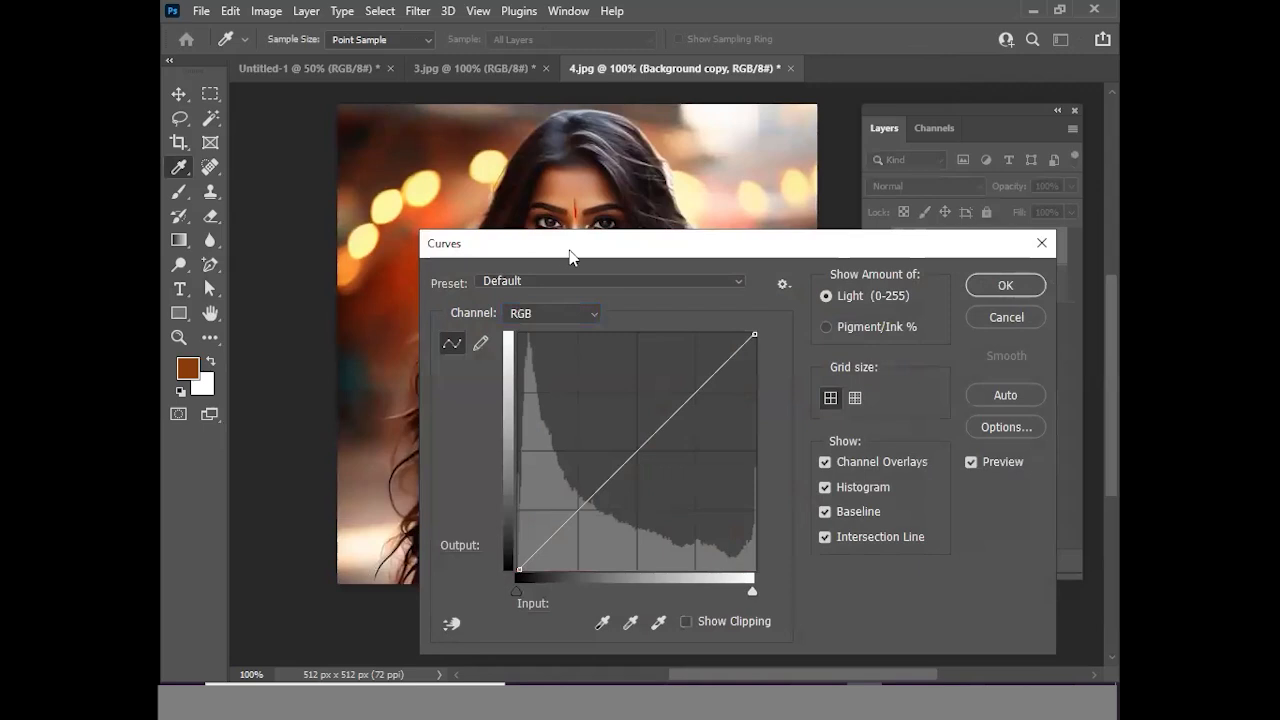
{"action": "left_click_drag", "start_coordinate": [570, 257], "coordinate": [836, 199]}
{"action": "left_click", "coordinate": [826, 255]}
{"action": "left_click", "coordinate": [822, 289]}
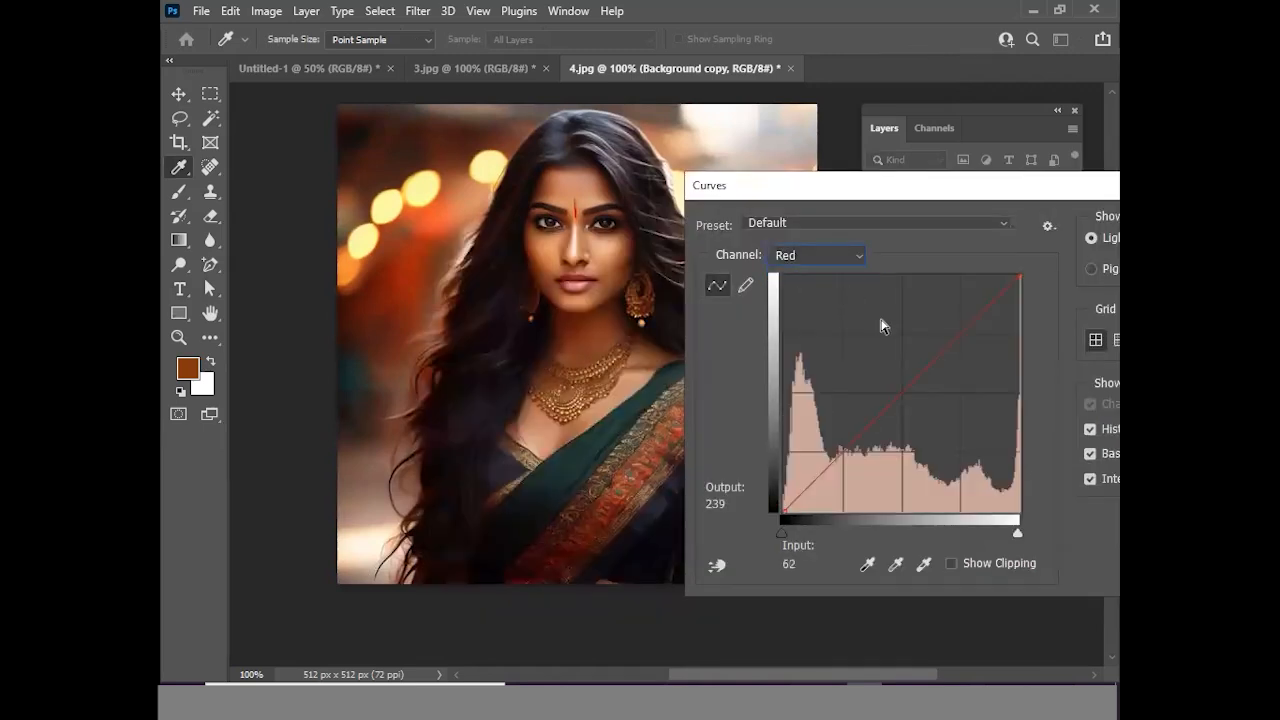
{"action": "left_click", "coordinate": [897, 372]}
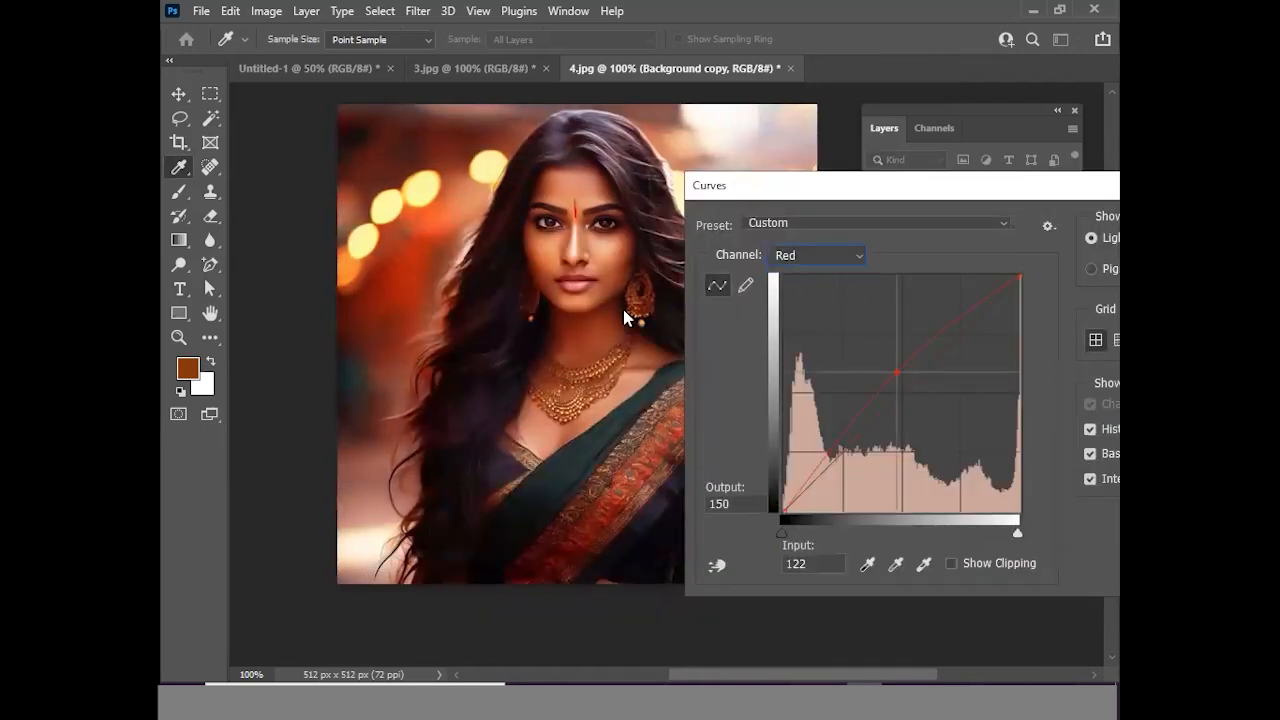
{"action": "left_click_drag", "start_coordinate": [871, 197], "coordinate": [714, 200]}
{"action": "left_click", "coordinate": [1110, 278]}
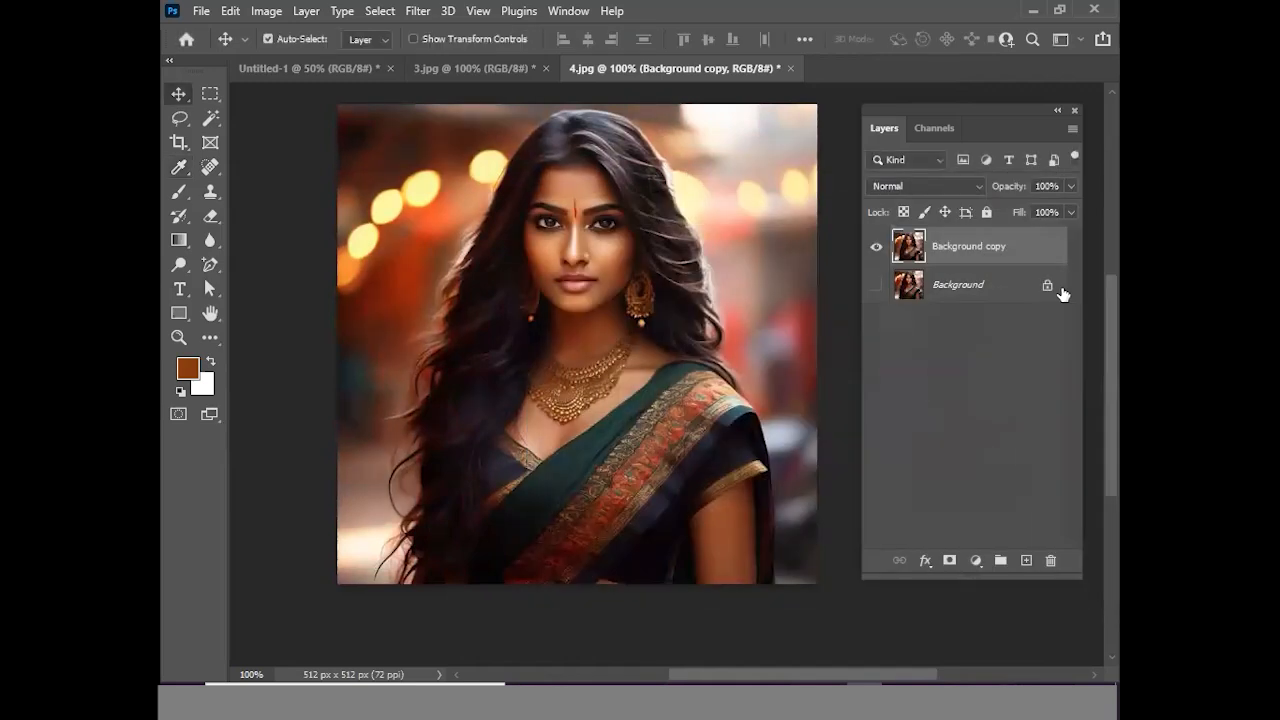
Try raising the midtones of the Green channel curve on Background copy, and discard the adjustment
{"action": "key", "text": "ctrl+m"}
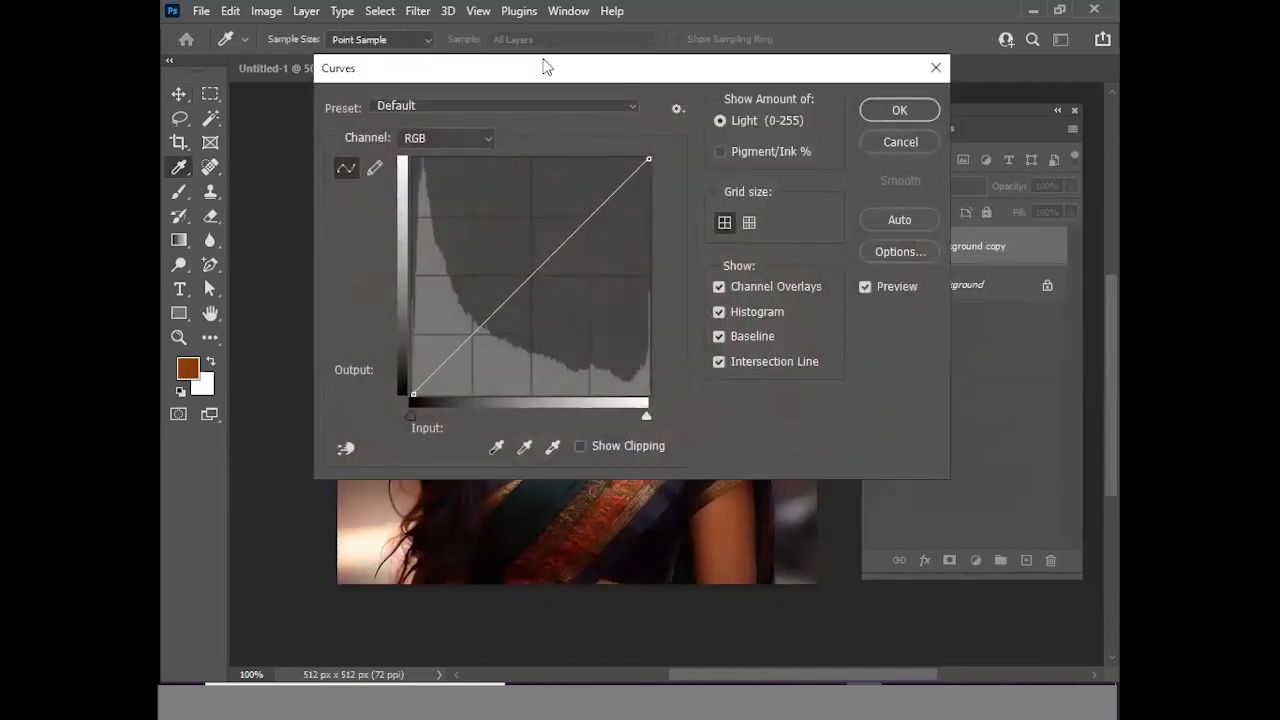
{"action": "left_click_drag", "start_coordinate": [543, 63], "coordinate": [909, 94]}
{"action": "left_click", "coordinate": [812, 169]}
{"action": "left_click", "coordinate": [808, 219]}
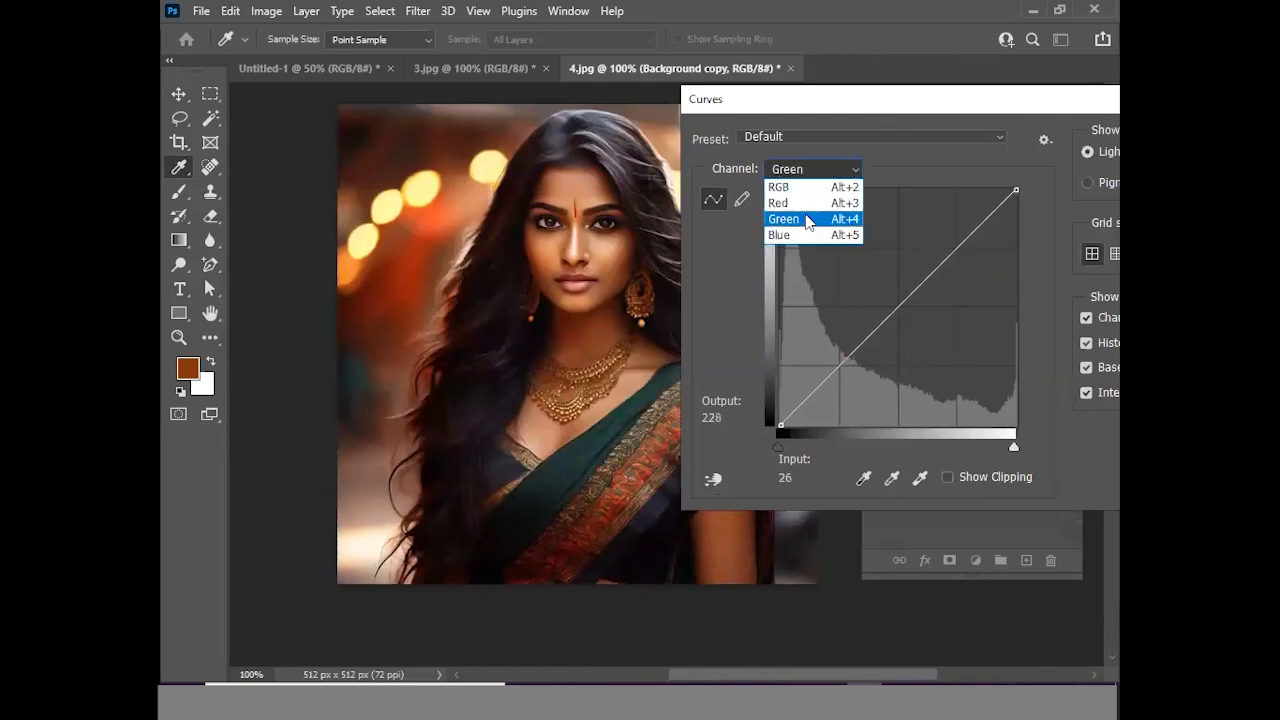
{"action": "left_click", "coordinate": [896, 283]}
{"action": "left_click_drag", "start_coordinate": [807, 101], "coordinate": [610, 170]}
{"action": "left_click", "coordinate": [1094, 169]}
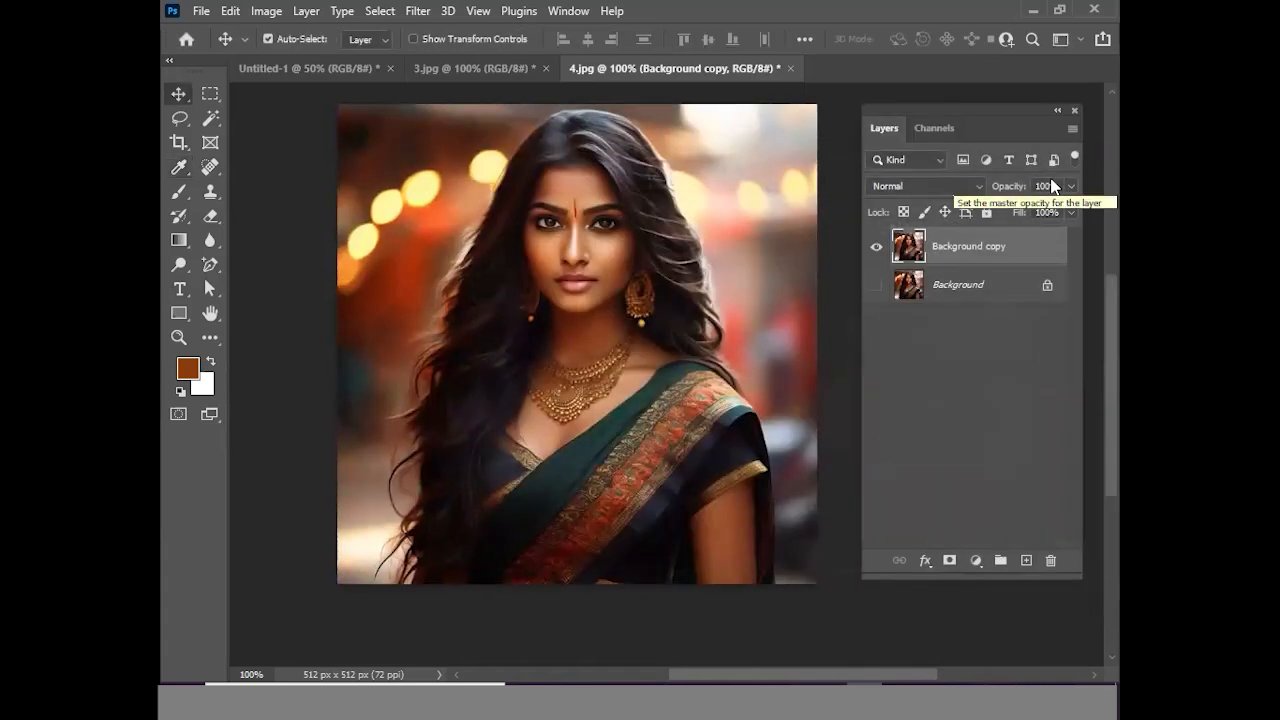
Try an Exposure adjustment on Background copy with exposure +1.08, offset -0.0692 and gamma correction 1.46, and discard it
{"action": "left_click", "coordinate": [262, 13]}
{"action": "mouse_move", "coordinate": [296, 66]}
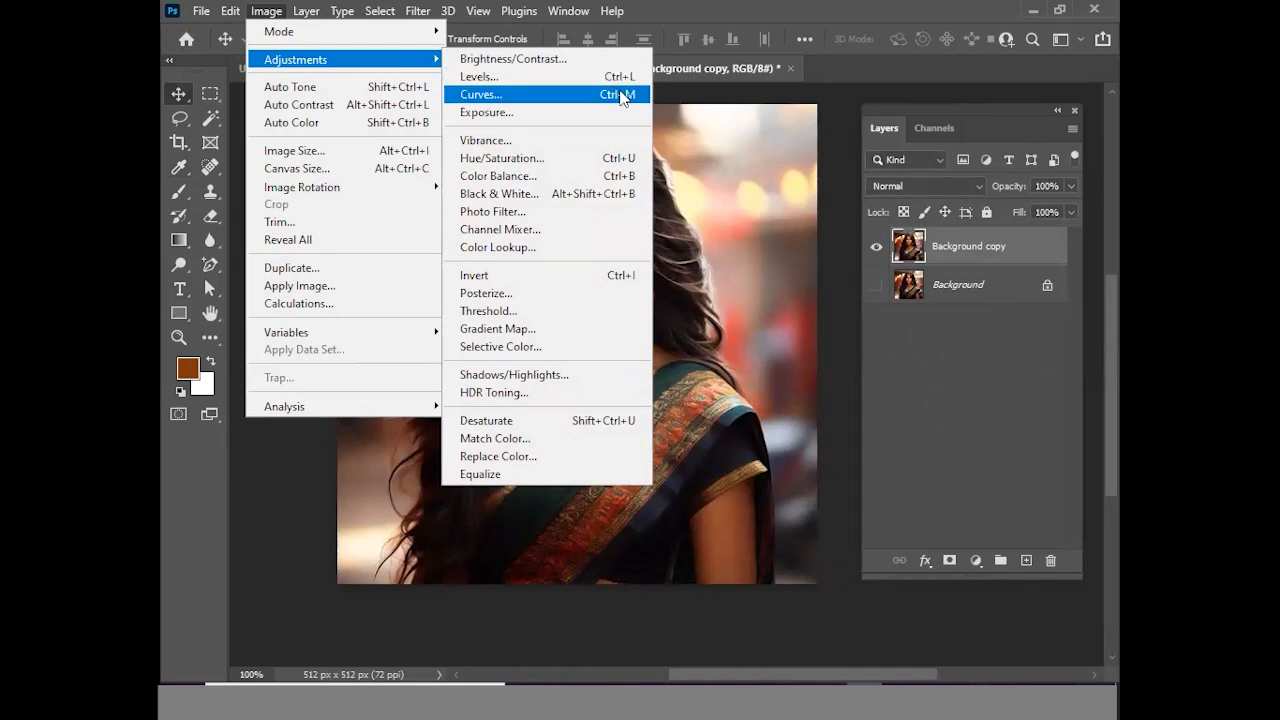
{"action": "left_click", "coordinate": [487, 112]}
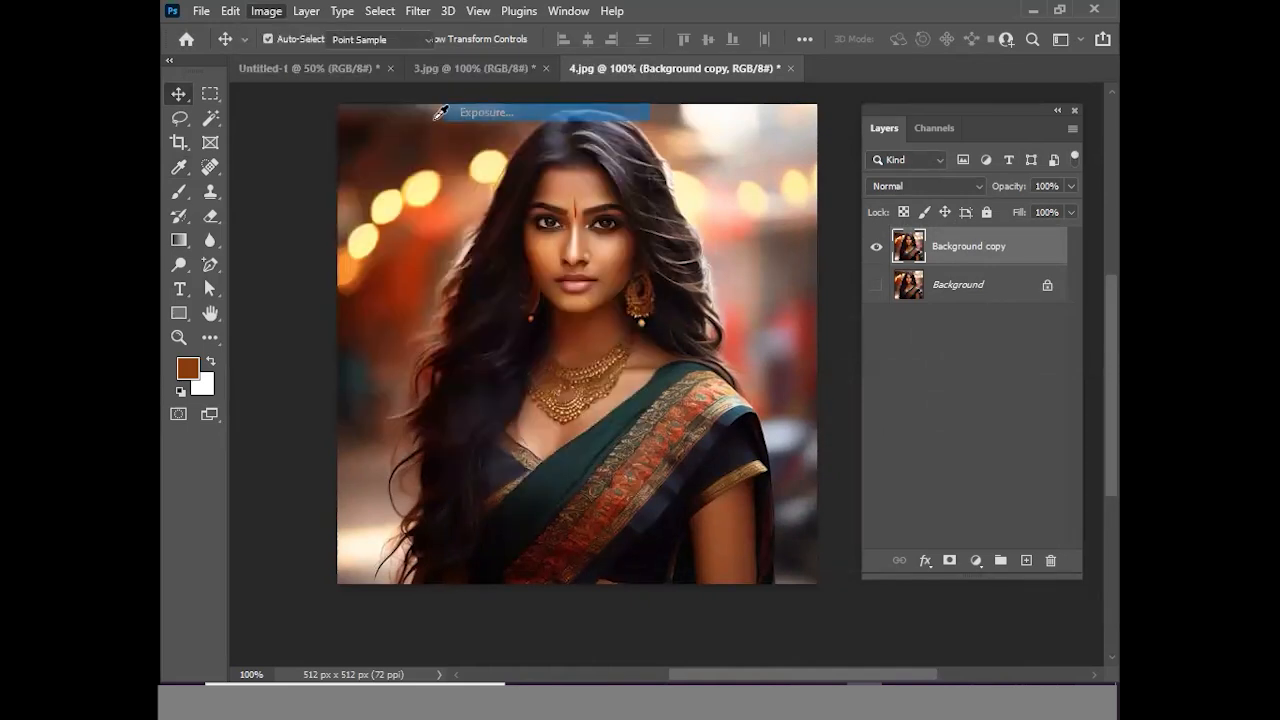
{"action": "left_click_drag", "start_coordinate": [624, 150], "coordinate": [844, 149]}
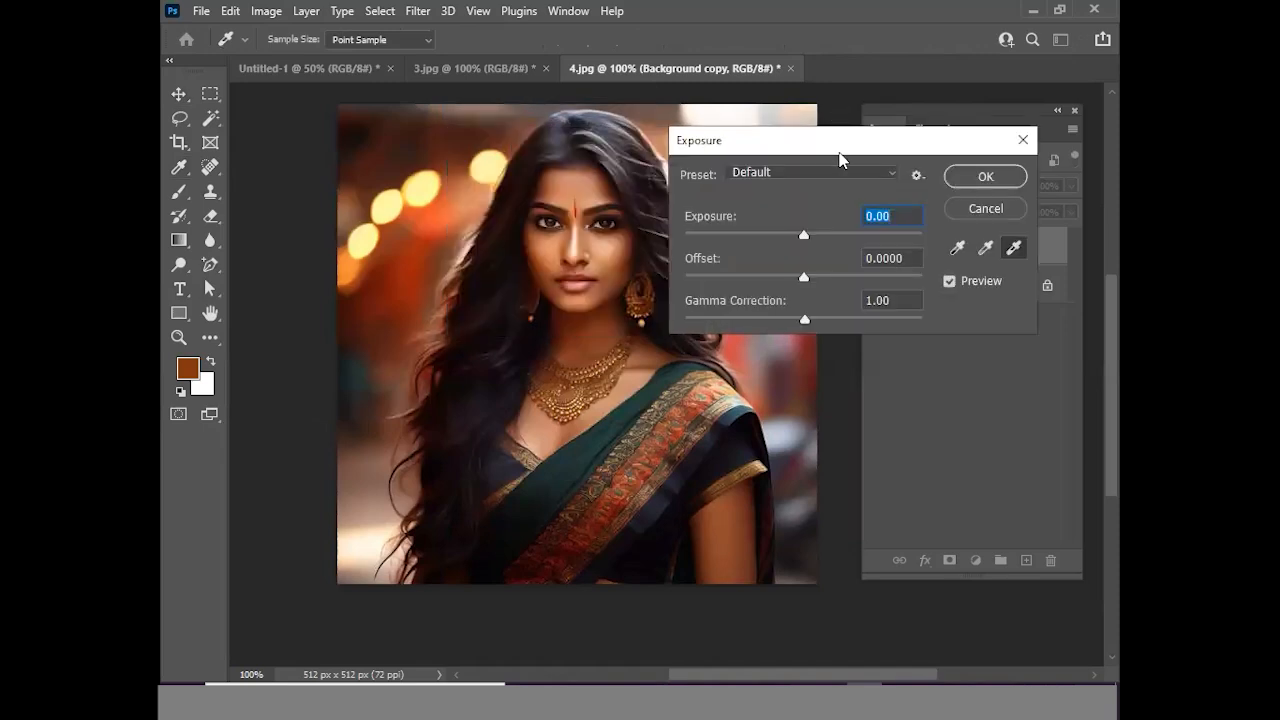
{"action": "left_click_drag", "start_coordinate": [812, 235], "coordinate": [769, 235]}
{"action": "left_click_drag", "start_coordinate": [801, 277], "coordinate": [772, 320]}
{"action": "left_click_drag", "start_coordinate": [780, 240], "coordinate": [785, 276]}
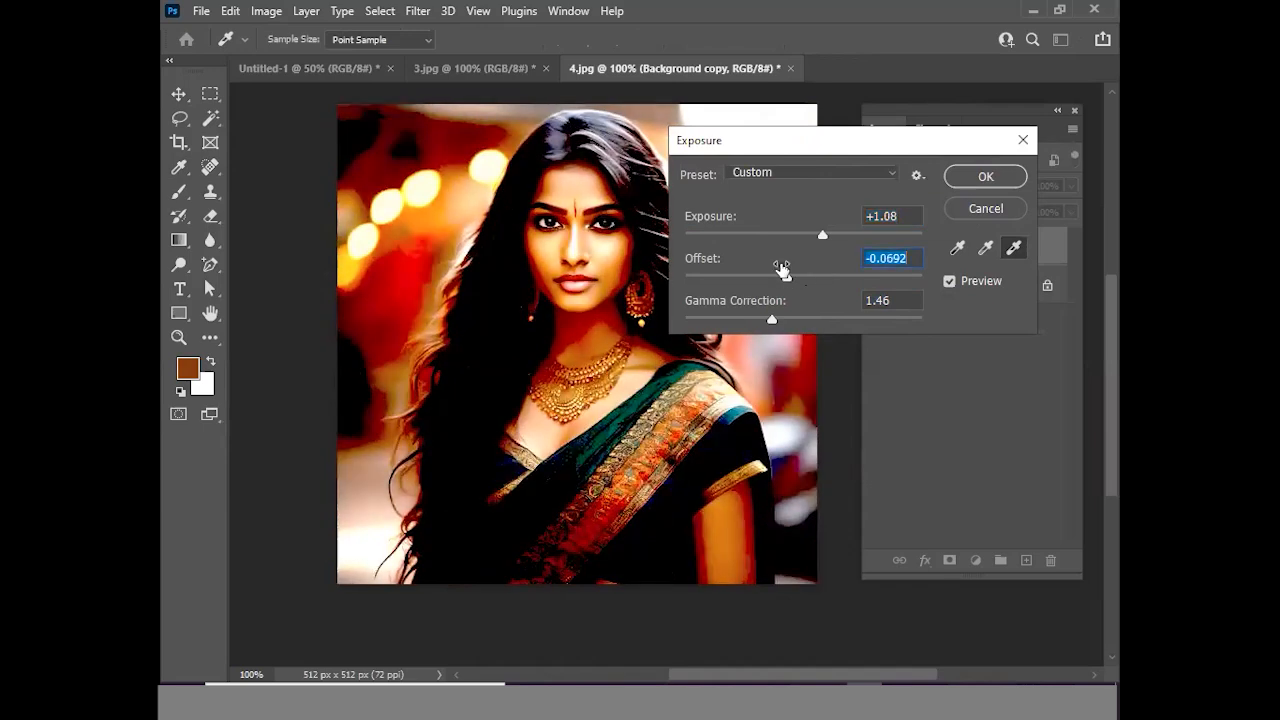
{"action": "left_click", "coordinate": [1023, 139]}
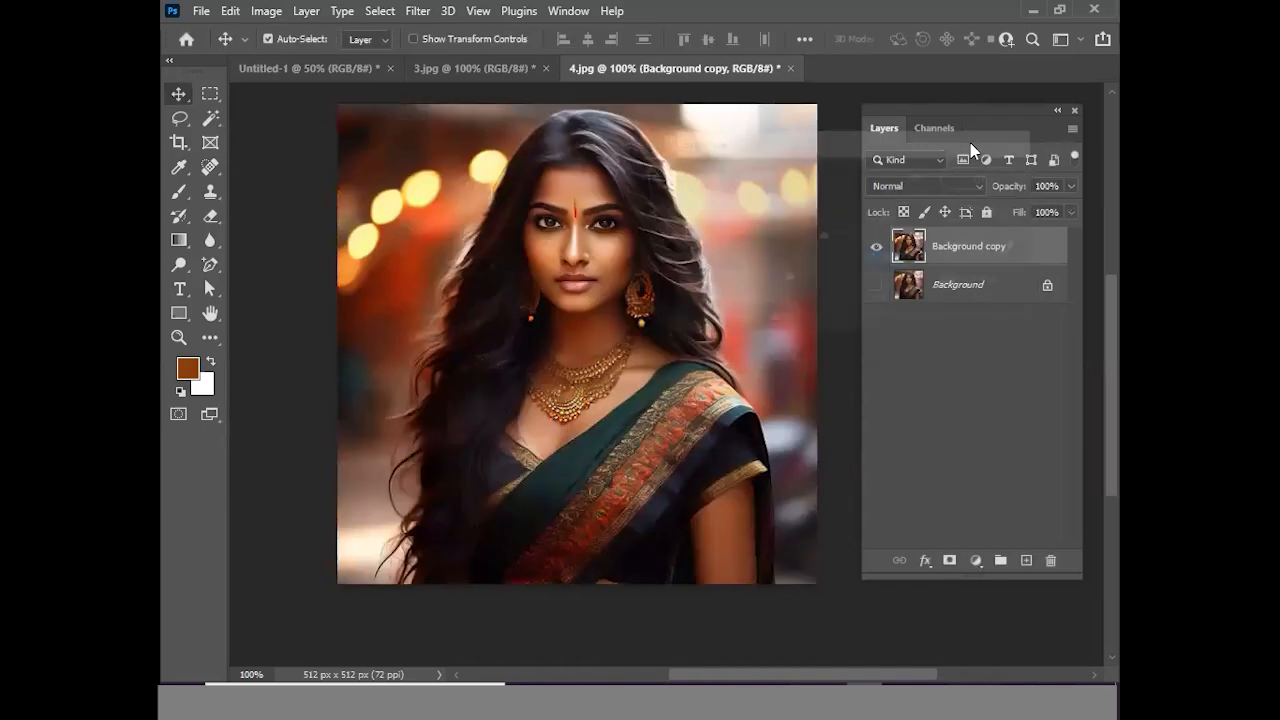
Try a Vibrance adjustment on Background copy with vibrance +72 and saturation +26, and discard it
{"action": "left_click", "coordinate": [266, 11]}
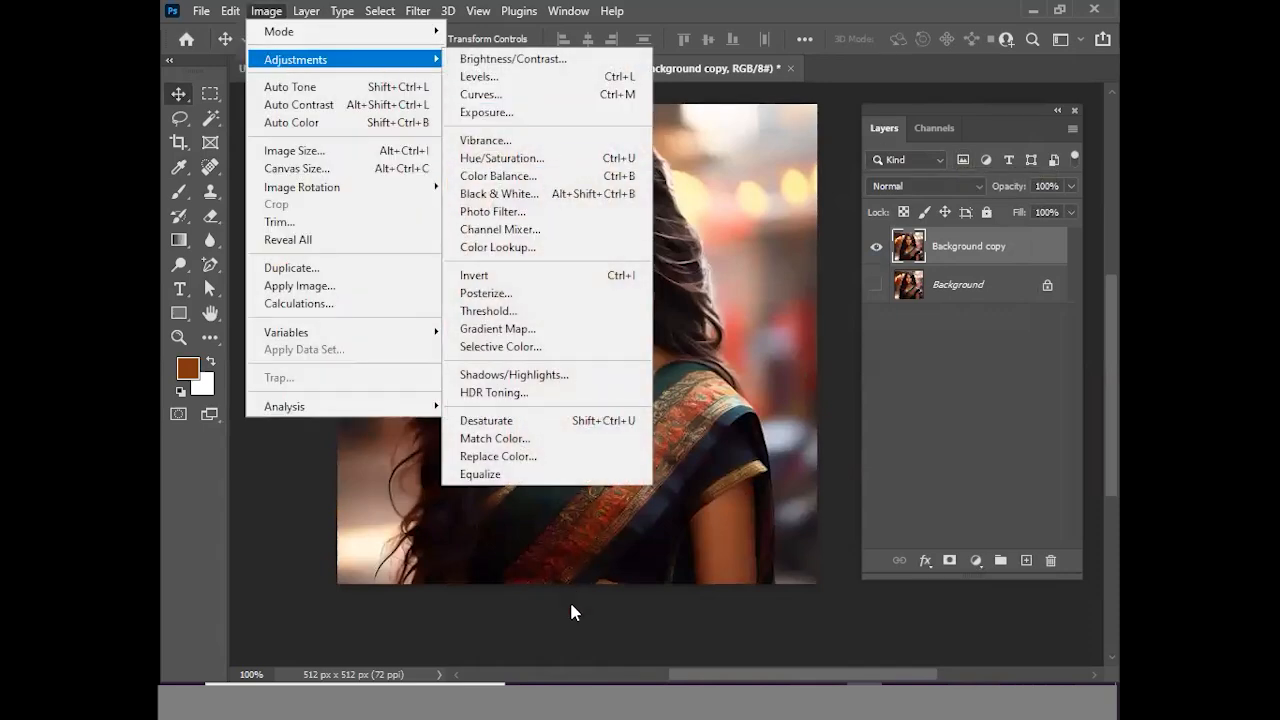
{"action": "left_click", "coordinate": [645, 477]}
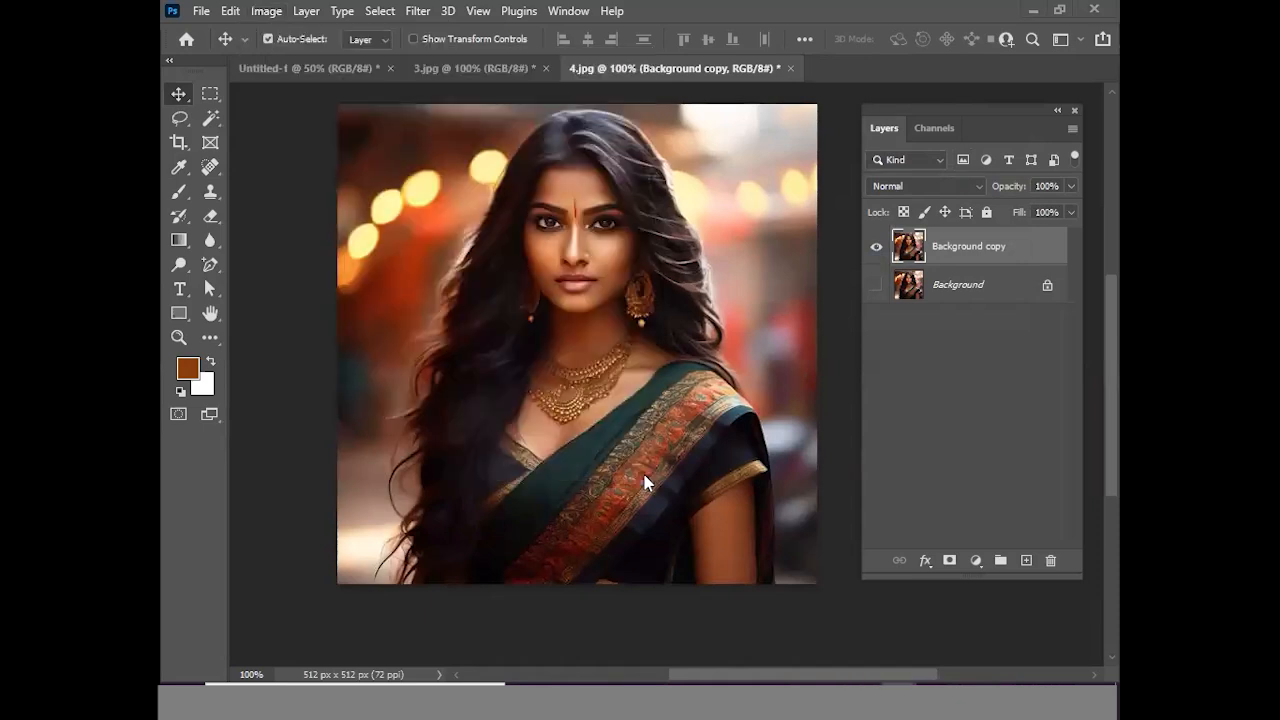
{"action": "left_click", "coordinate": [263, 11]}
{"action": "mouse_move", "coordinate": [277, 63]}
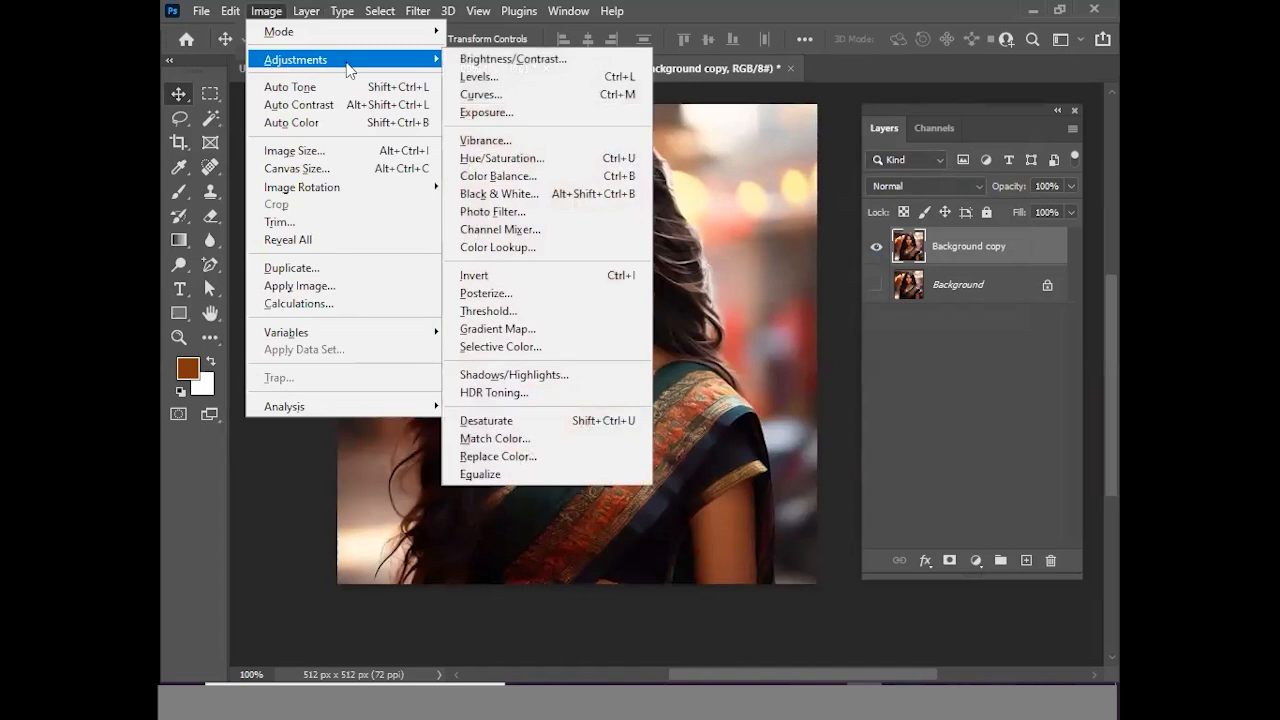
{"action": "left_click", "coordinate": [530, 141]}
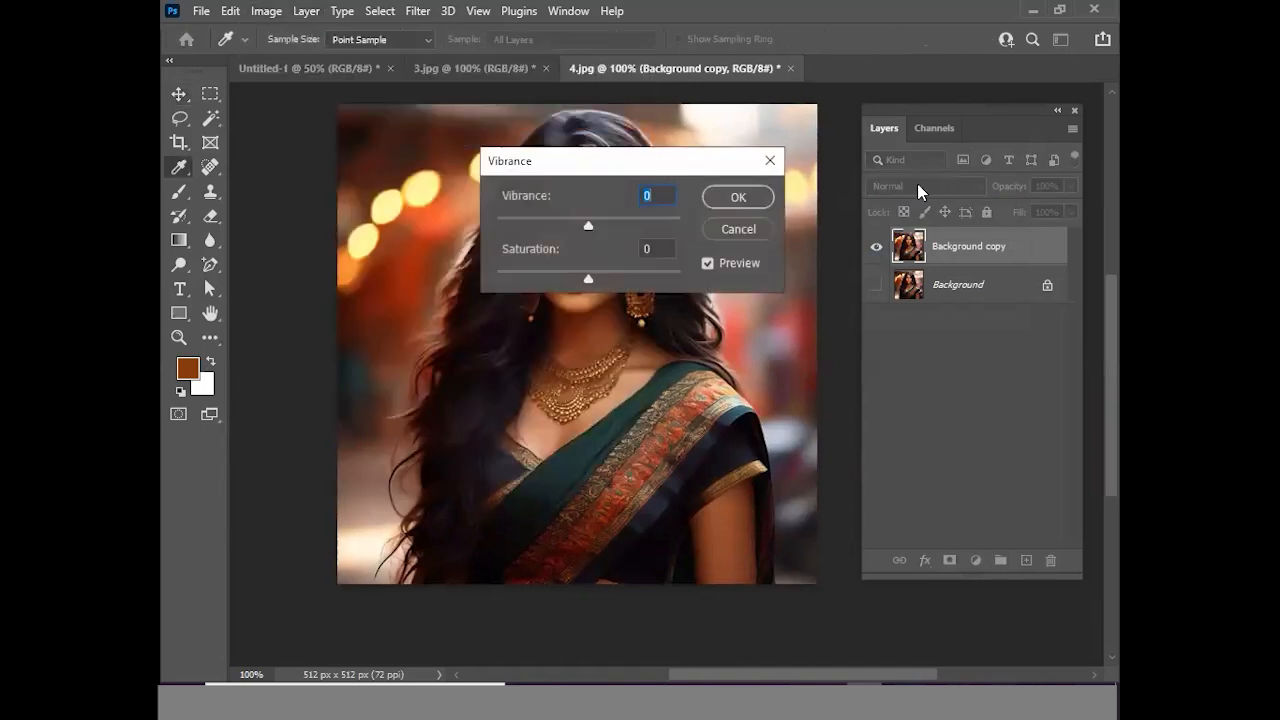
{"action": "left_click_drag", "start_coordinate": [590, 160], "coordinate": [848, 185]}
{"action": "left_click_drag", "start_coordinate": [848, 251], "coordinate": [912, 251]}
{"action": "mouse_move", "coordinate": [847, 303]}
{"action": "left_mouse_down"}
{"action": "mouse_move", "coordinate": [781, 304]}
{"action": "mouse_move", "coordinate": [870, 300]}
{"action": "left_mouse_up"}
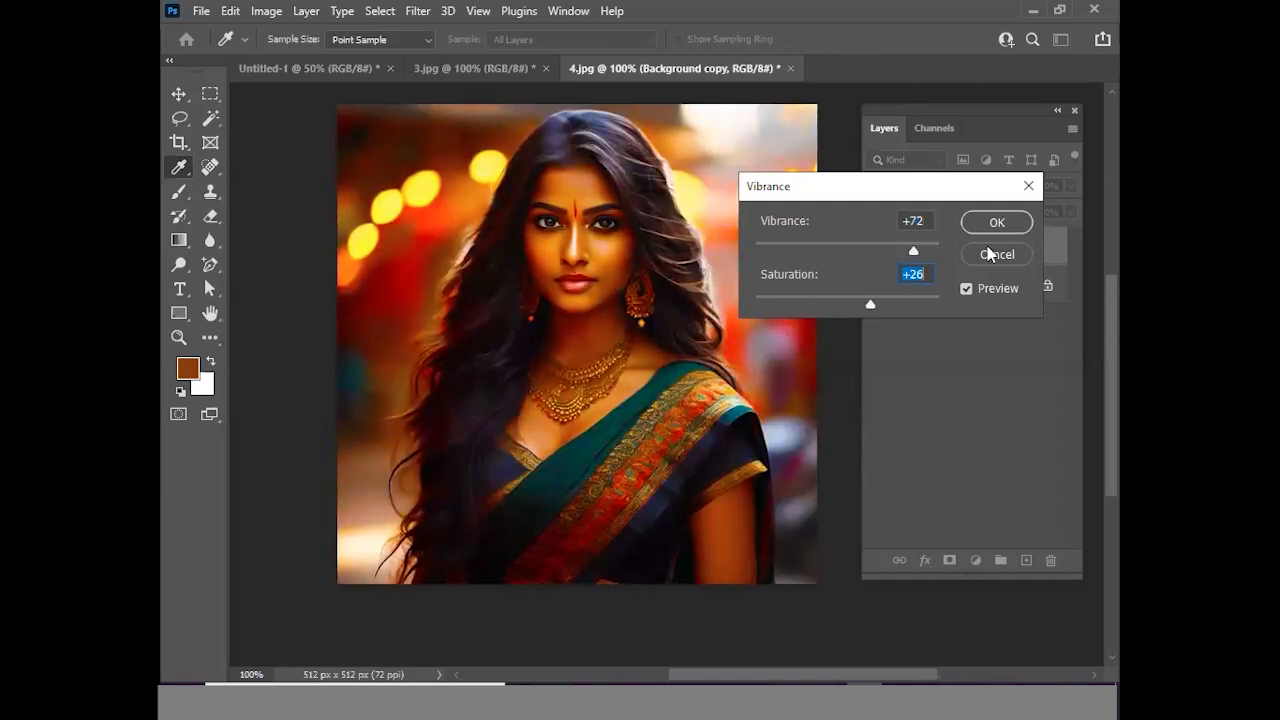
{"action": "left_click", "coordinate": [989, 255]}
Try a Hue/Saturation adjustment on Background copy with hue -9, saturation -20 and reduced lightness, and discard it
{"action": "left_click", "coordinate": [266, 11]}
{"action": "mouse_move", "coordinate": [281, 60]}
{"action": "left_click", "coordinate": [558, 156]}
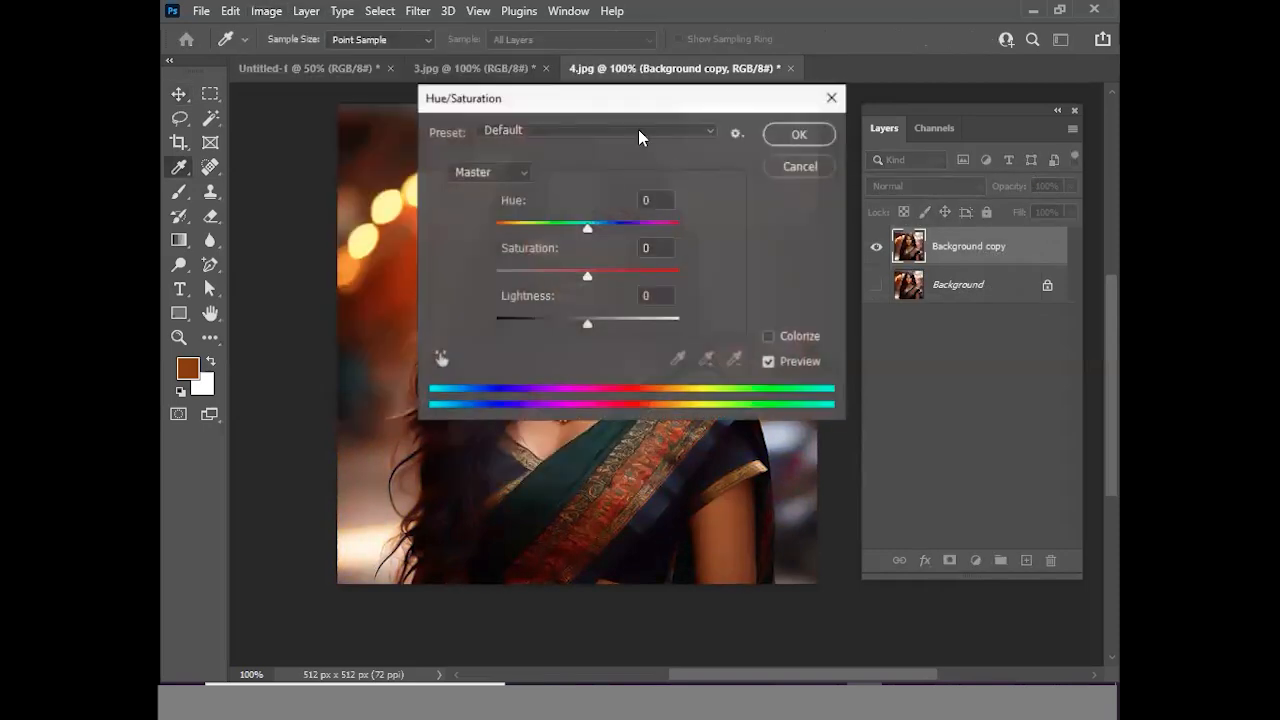
{"action": "left_click_drag", "start_coordinate": [598, 110], "coordinate": [832, 147]}
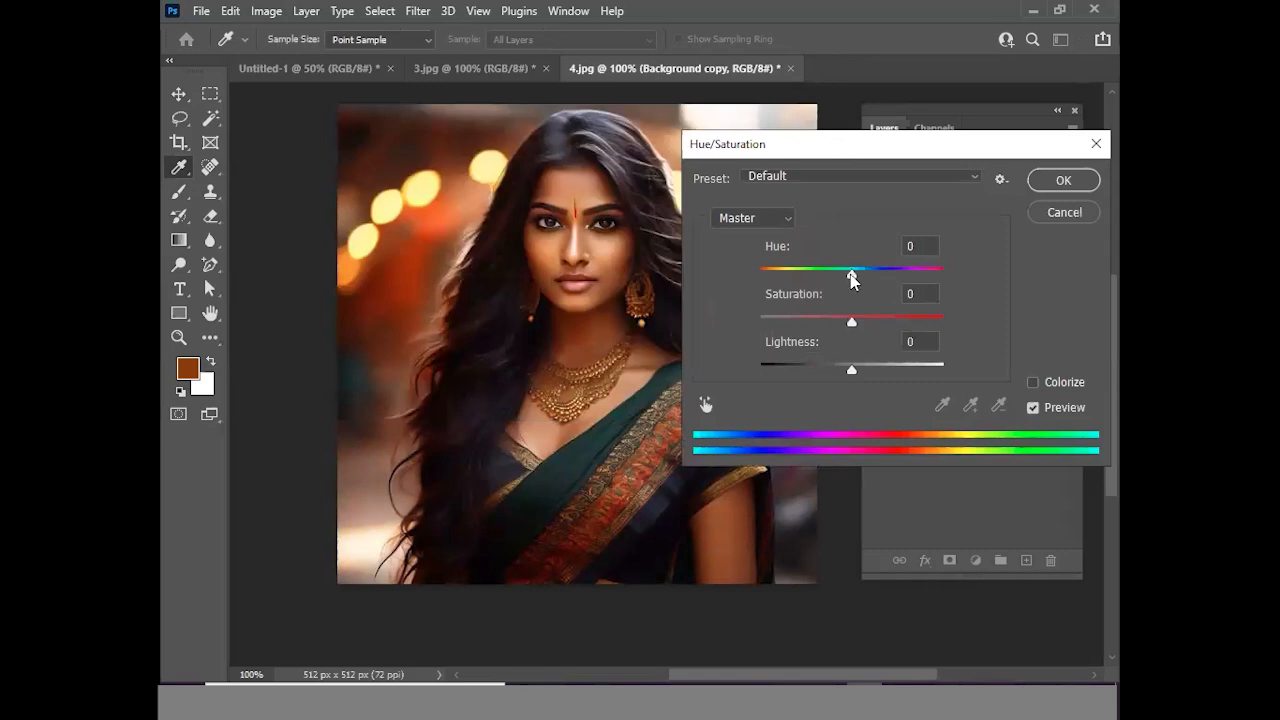
{"action": "mouse_move", "coordinate": [852, 270]}
{"action": "left_mouse_down"}
{"action": "mouse_move", "coordinate": [820, 270]}
{"action": "mouse_move", "coordinate": [935, 270]}
{"action": "mouse_move", "coordinate": [788, 276]}
{"action": "mouse_move", "coordinate": [953, 278]}
{"action": "mouse_move", "coordinate": [791, 272]}
{"action": "mouse_move", "coordinate": [940, 270]}
{"action": "mouse_move", "coordinate": [845, 276]}
{"action": "left_mouse_up"}
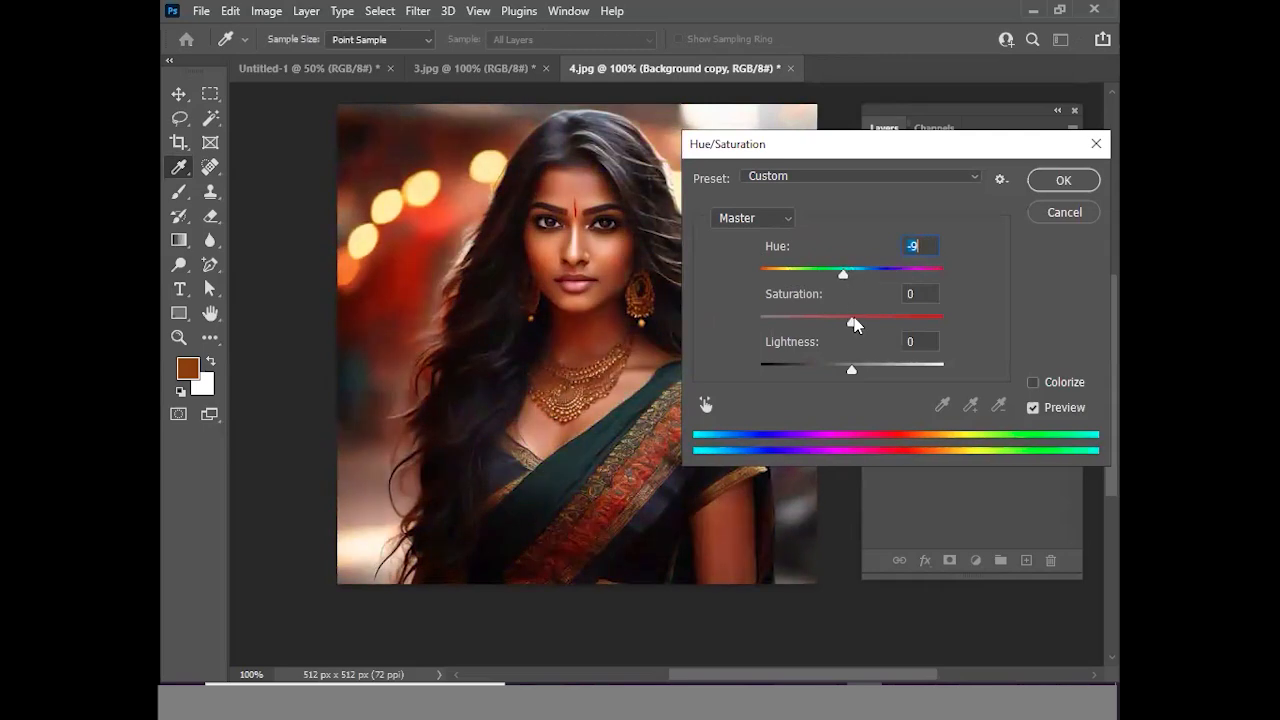
{"action": "left_click_drag", "start_coordinate": [865, 320], "coordinate": [833, 322]}
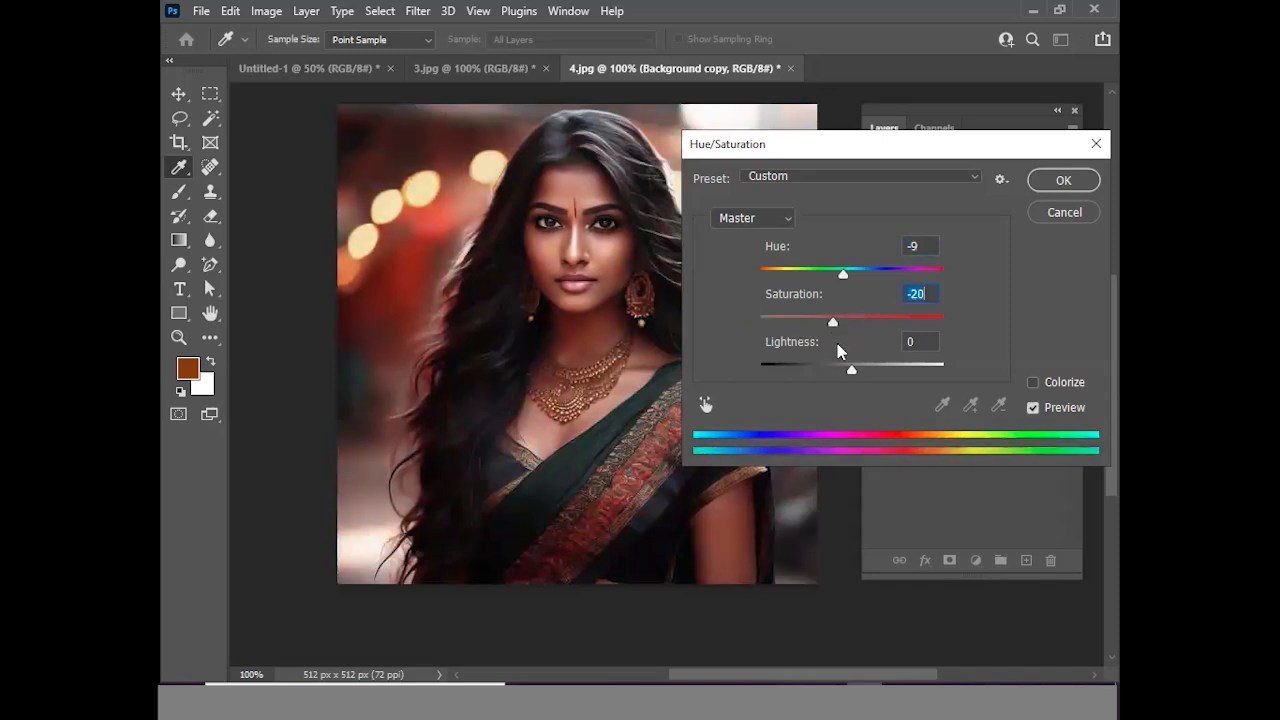
{"action": "left_click_drag", "start_coordinate": [853, 374], "coordinate": [767, 377]}
{"action": "left_click", "coordinate": [1063, 212]}
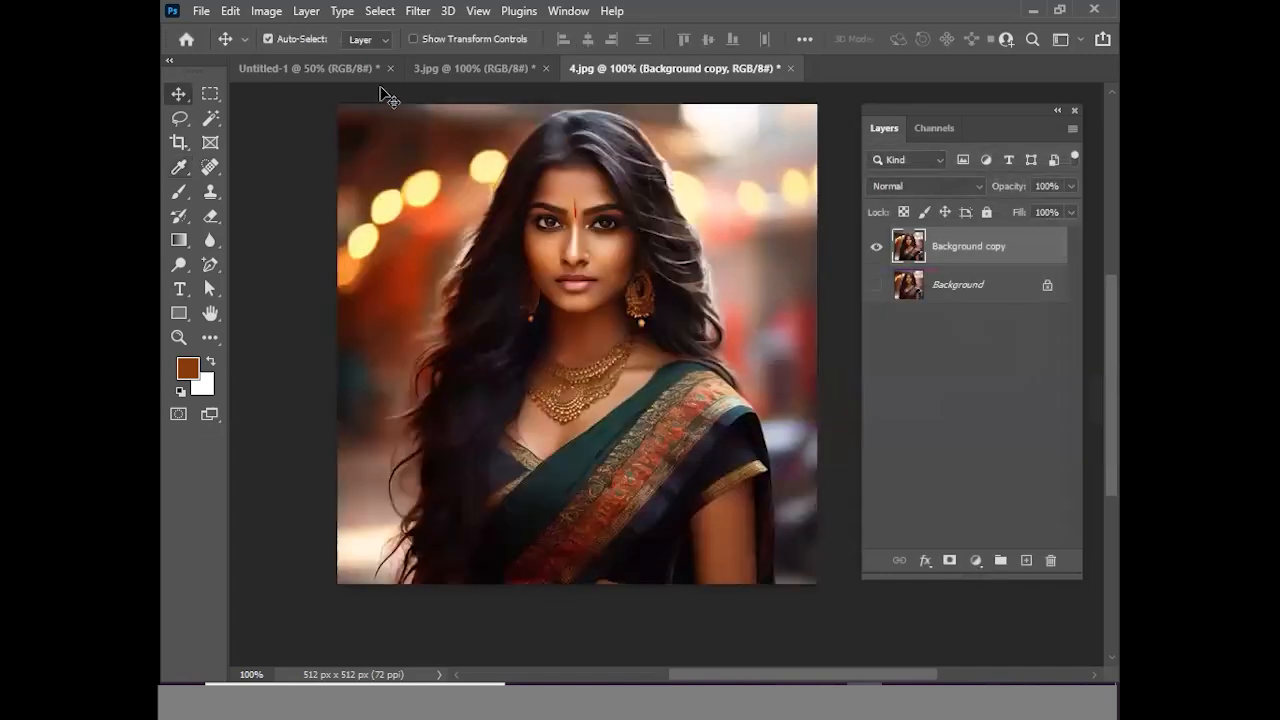
Try a midtone Color Balance on Background copy with levels -42, +54 and -59, shift it further toward green, and discard it
{"action": "left_click", "coordinate": [264, 11]}
{"action": "mouse_move", "coordinate": [330, 60]}
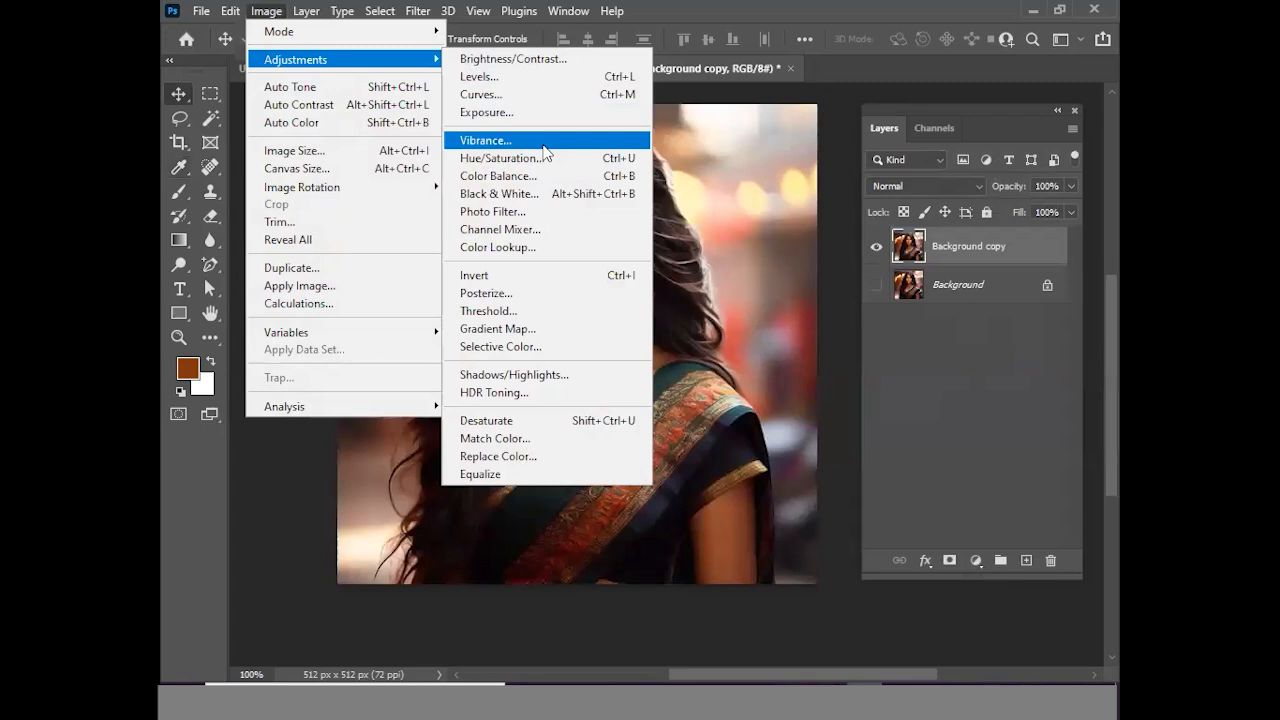
{"action": "left_click", "coordinate": [521, 175]}
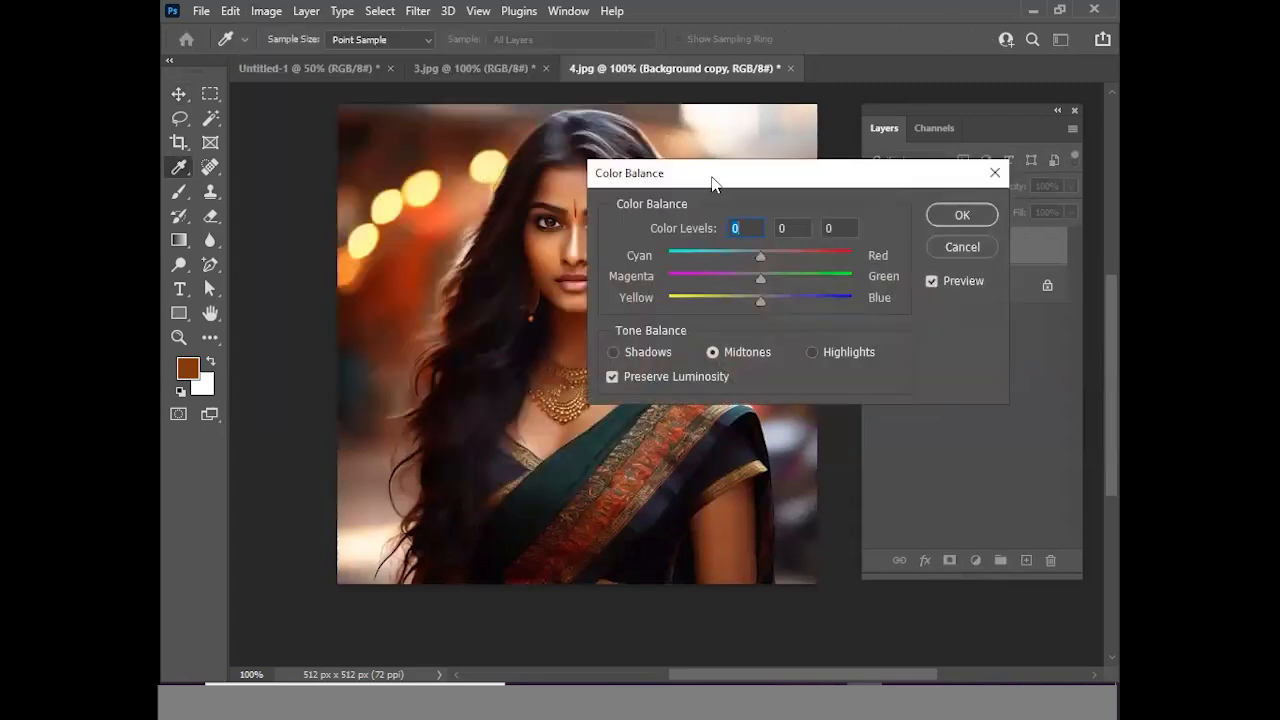
{"action": "left_click_drag", "start_coordinate": [713, 180], "coordinate": [852, 204]}
{"action": "left_click_drag", "start_coordinate": [901, 276], "coordinate": [845, 321]}
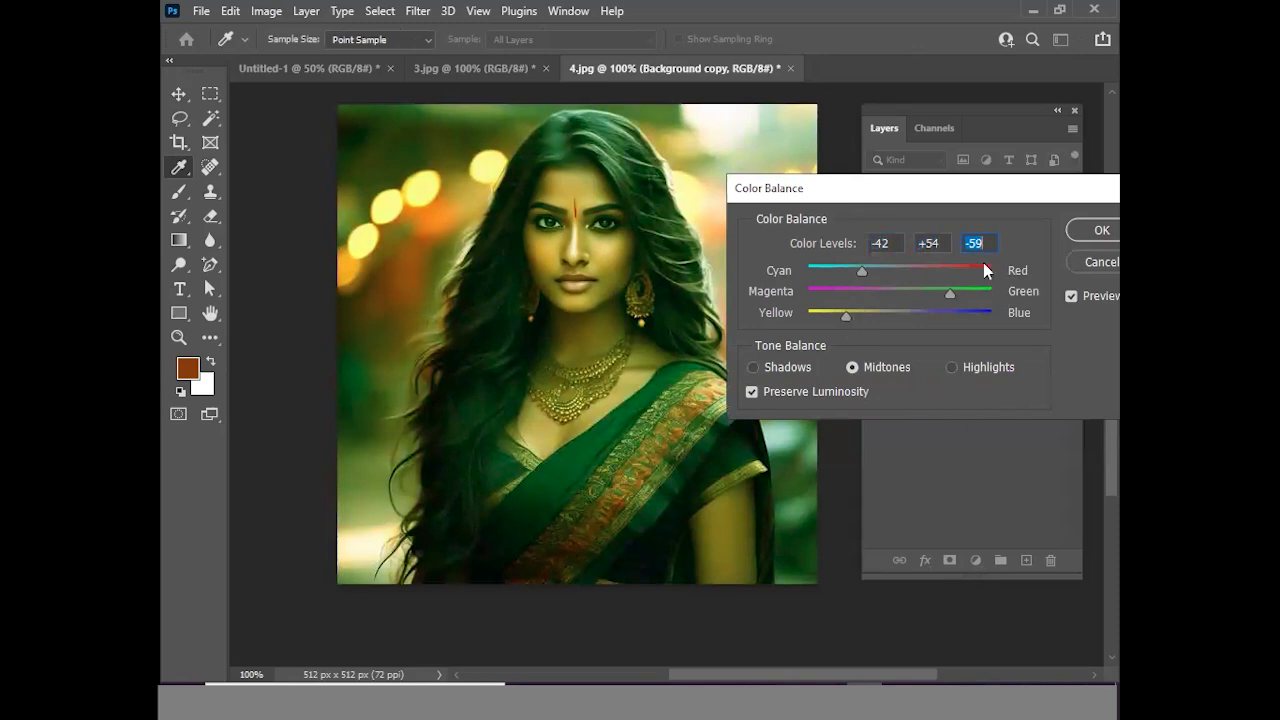
{"action": "mouse_move", "coordinate": [951, 294]}
{"action": "left_mouse_down"}
{"action": "mouse_move", "coordinate": [871, 294]}
{"action": "mouse_move", "coordinate": [971, 293]}
{"action": "left_mouse_up"}
{"action": "left_click", "coordinate": [1100, 262]}
{"action": "key", "text": "v"}
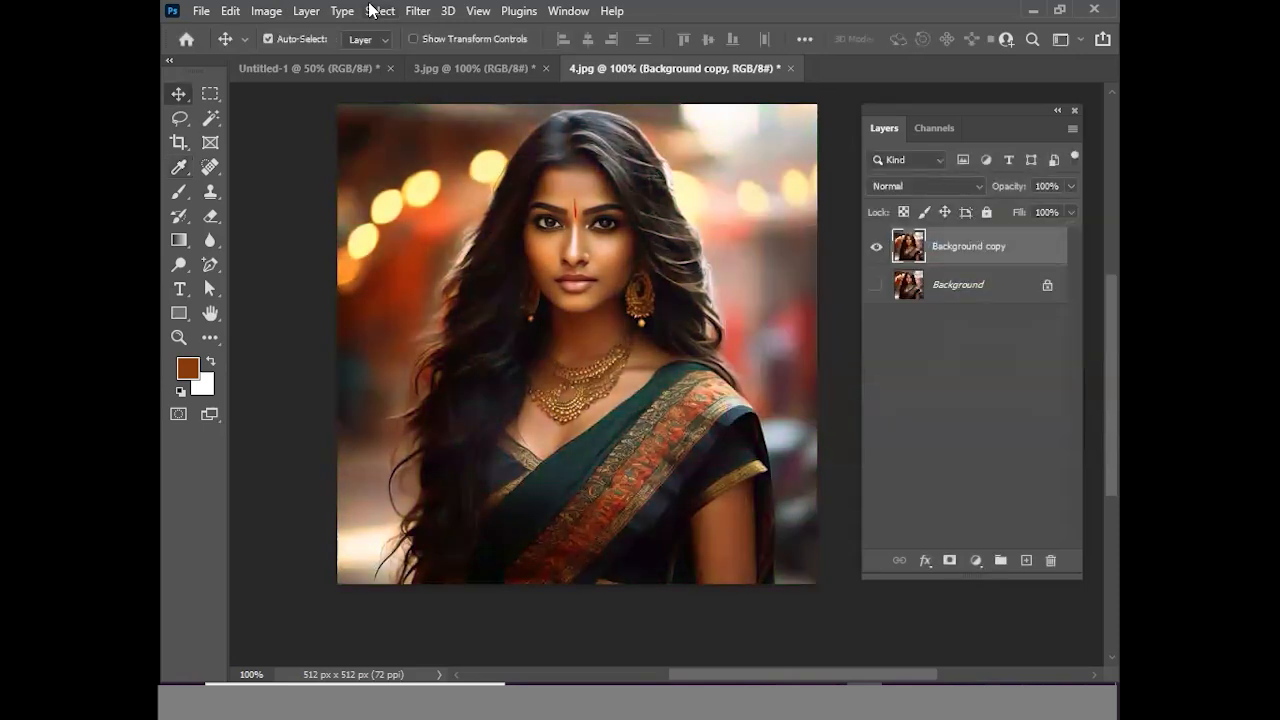
Try a Black & White conversion of Background copy with reds 47%, yellows 166% and reduced greens, and discard it
{"action": "left_click", "coordinate": [258, 11]}
{"action": "mouse_move", "coordinate": [312, 59]}
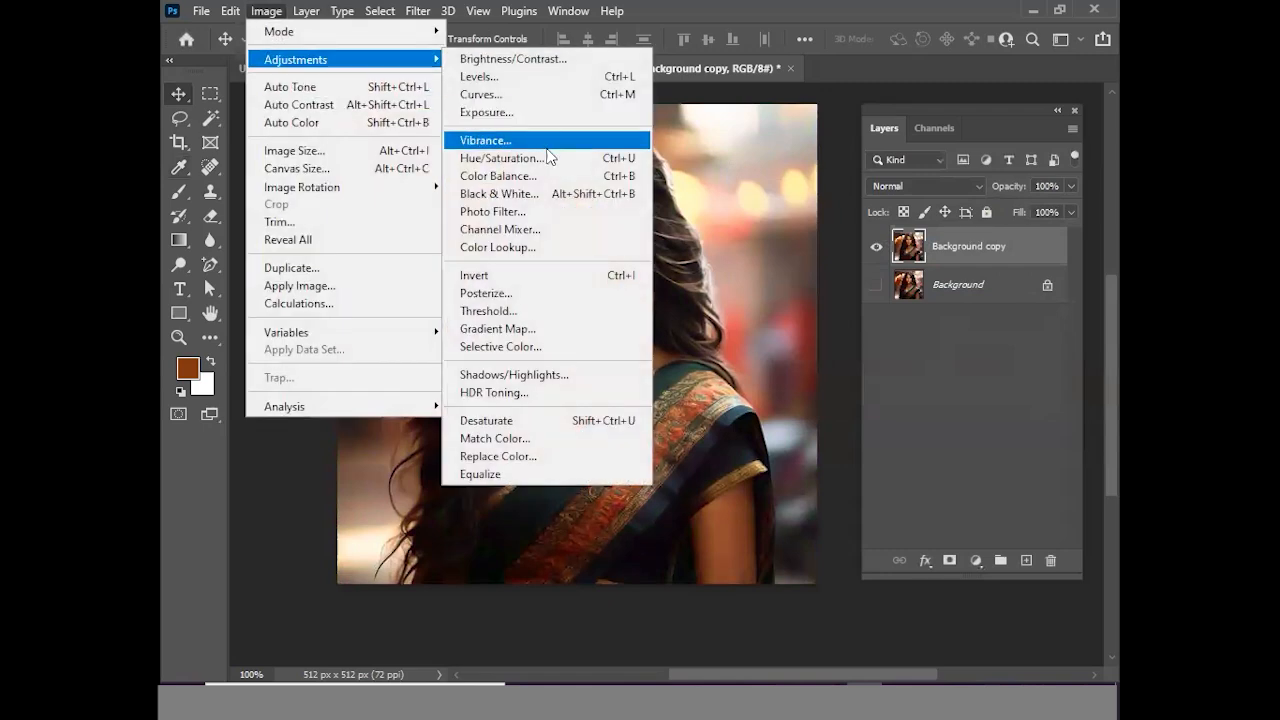
{"action": "left_click", "coordinate": [589, 197]}
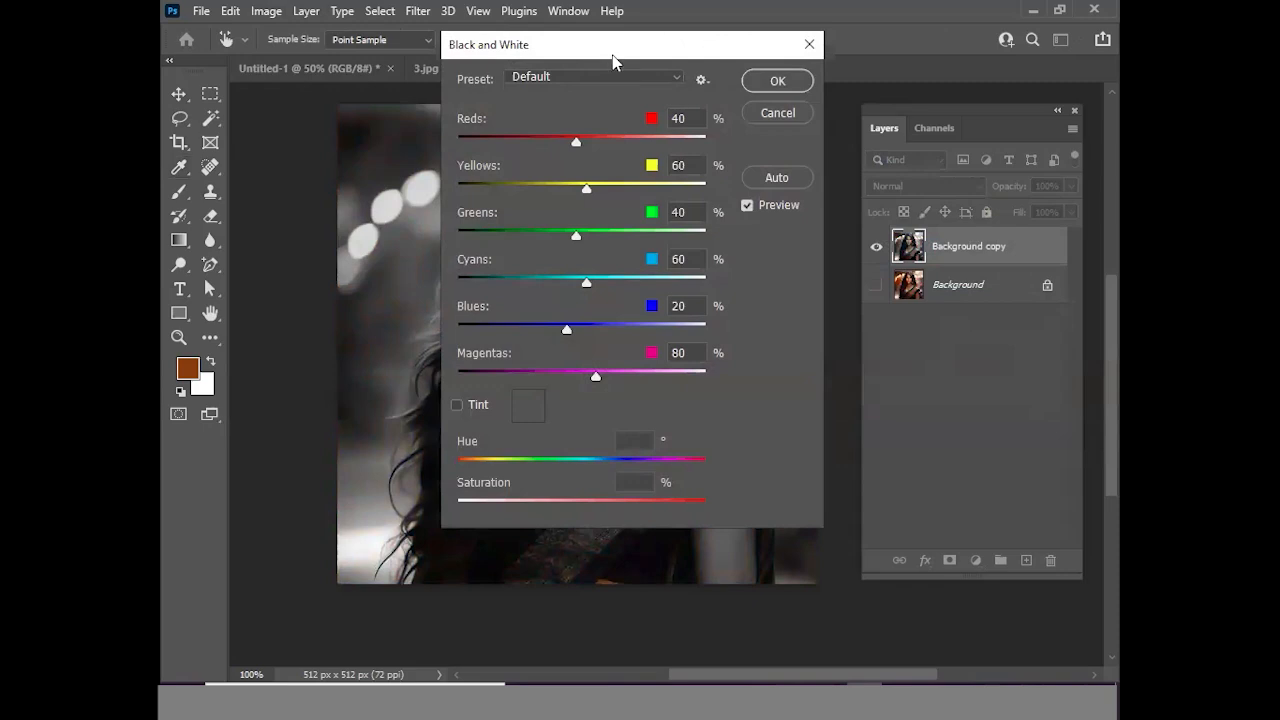
{"action": "left_click_drag", "start_coordinate": [612, 56], "coordinate": [864, 106]}
{"action": "left_click_drag", "start_coordinate": [846, 198], "coordinate": [940, 208]}
{"action": "left_click_drag", "start_coordinate": [956, 205], "coordinate": [910, 251]}
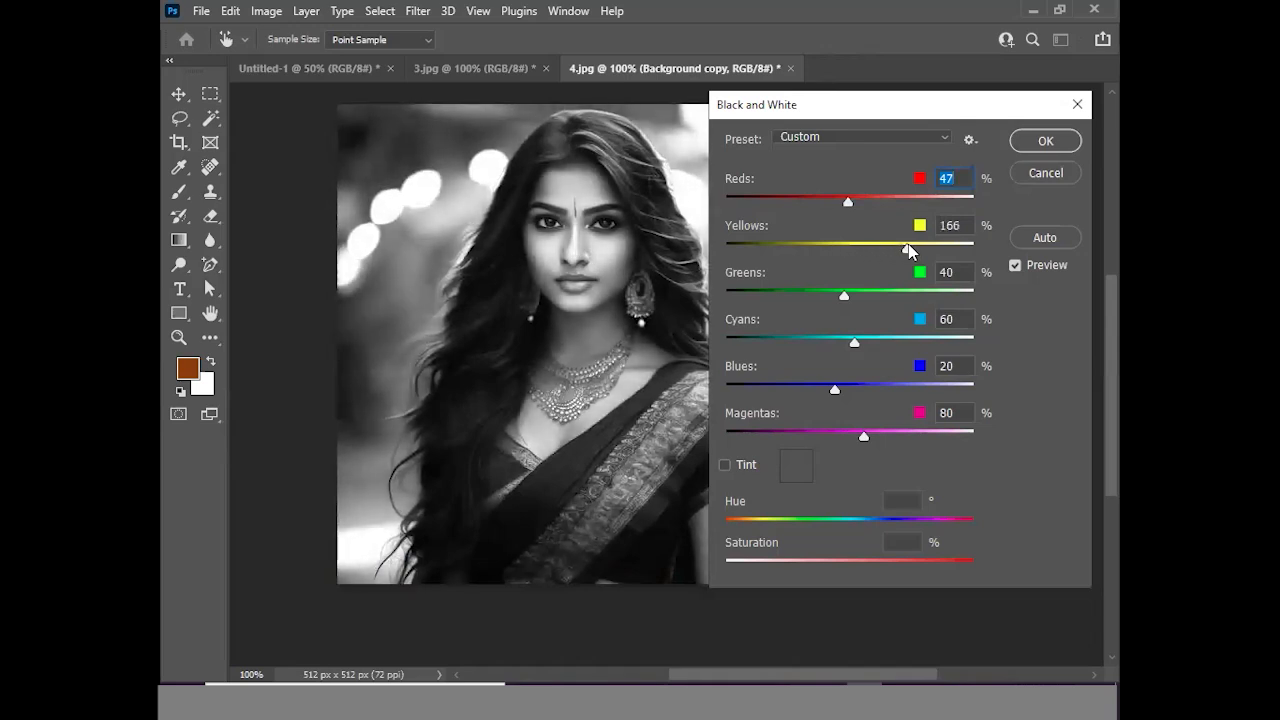
{"action": "left_click_drag", "start_coordinate": [846, 295], "coordinate": [820, 295]}
{"action": "left_click", "coordinate": [1046, 142]}
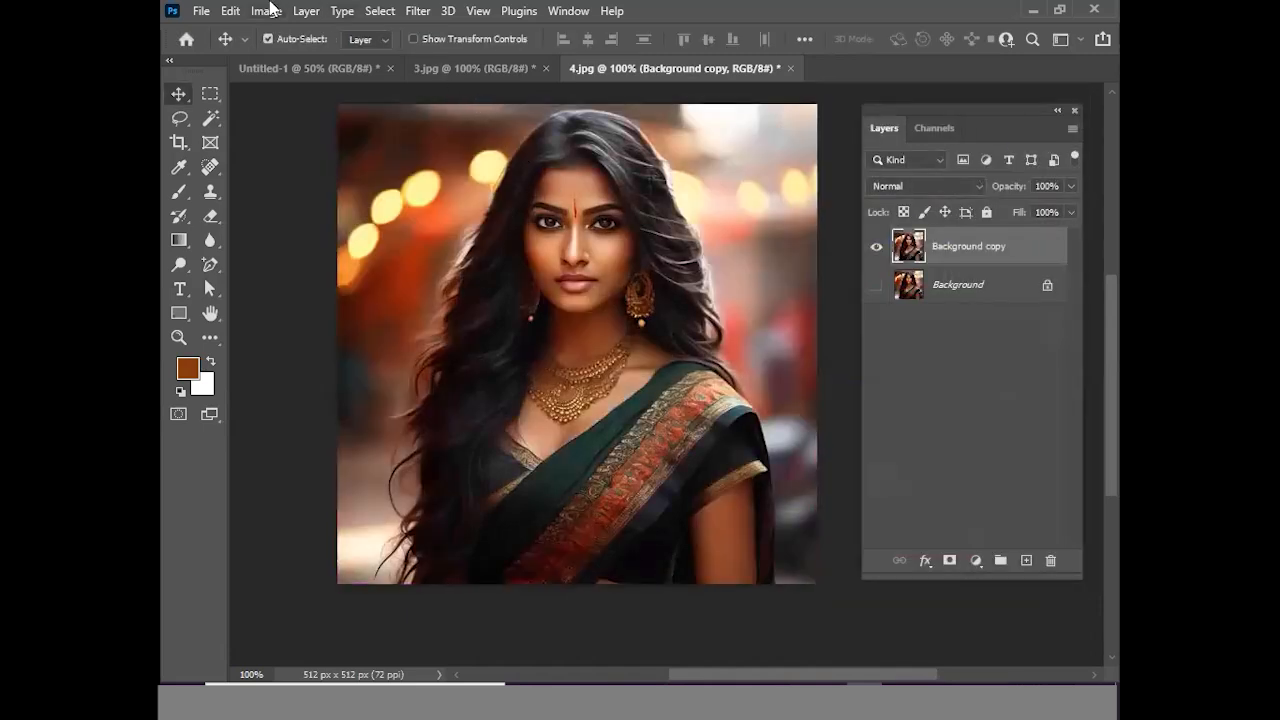
Try a Photo Filter on Background copy using the custom blue #1600ec at 96% density
{"action": "left_click", "coordinate": [268, 11]}
{"action": "mouse_move", "coordinate": [288, 58]}
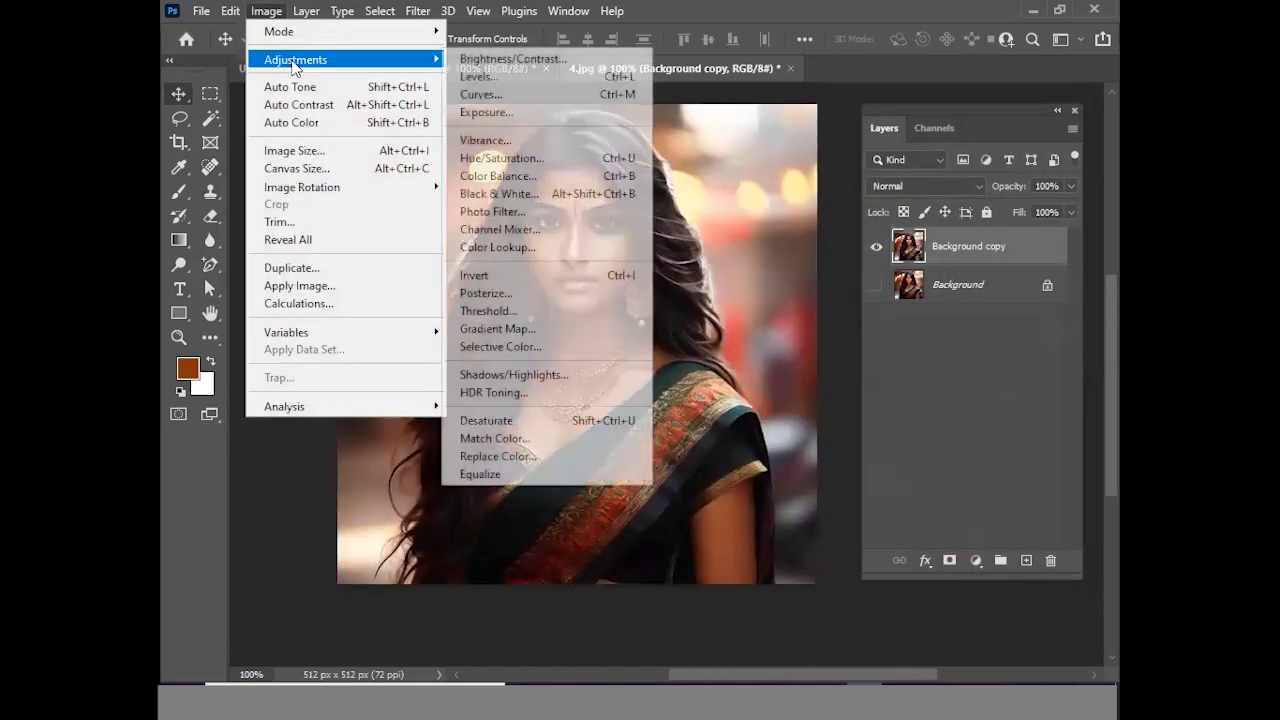
{"action": "left_click", "coordinate": [540, 215]}
{"action": "left_click_drag", "start_coordinate": [799, 189], "coordinate": [811, 170]}
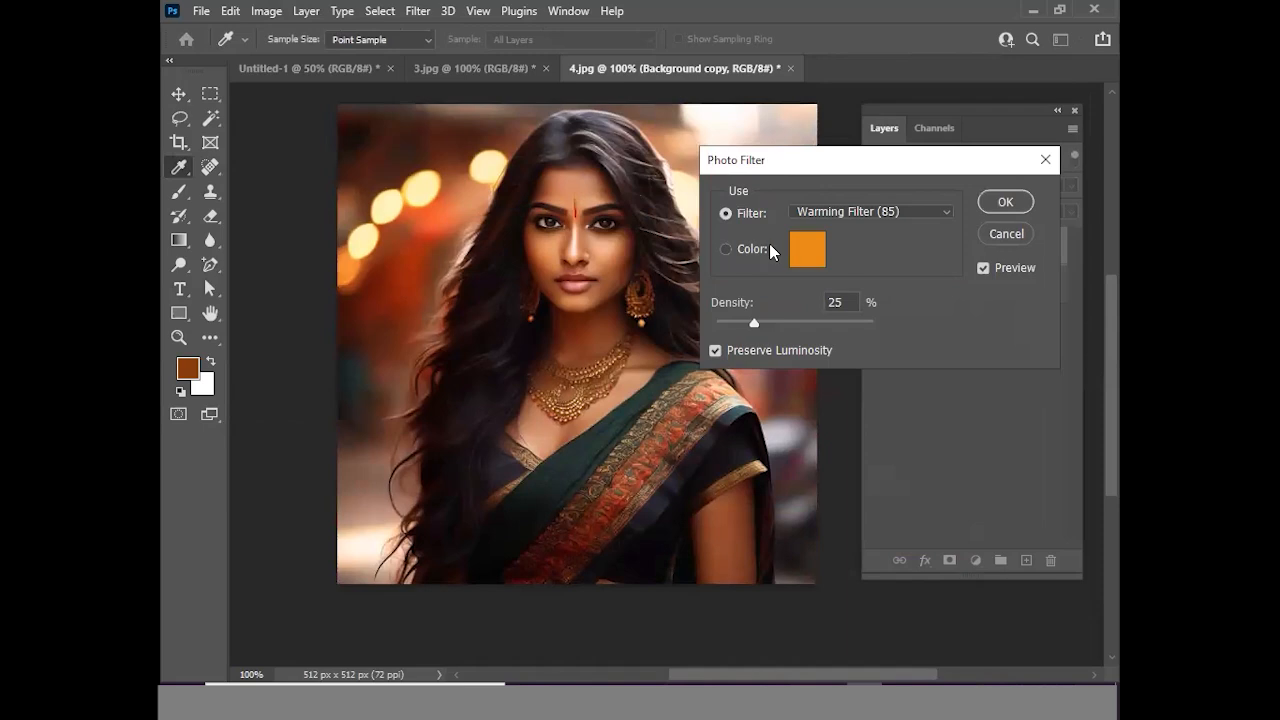
{"action": "left_click", "coordinate": [808, 251]}
{"action": "left_click", "coordinate": [880, 320]}
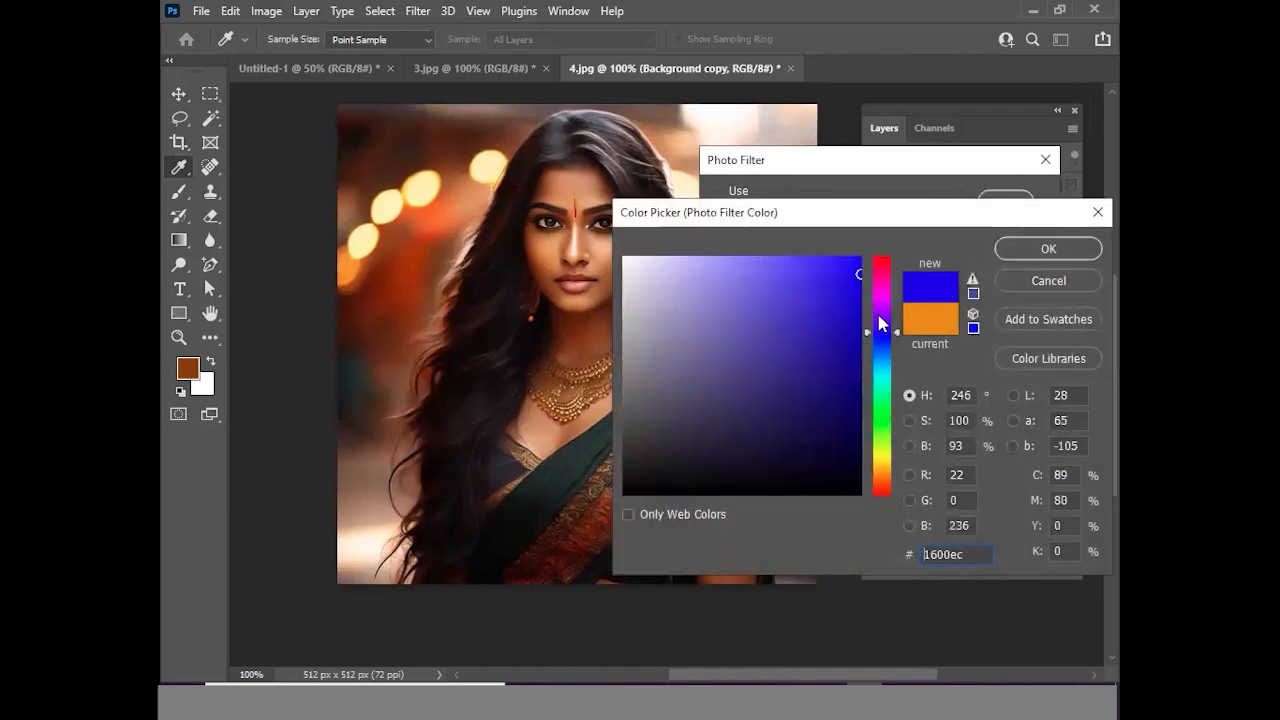
{"action": "left_click", "coordinate": [1024, 256]}
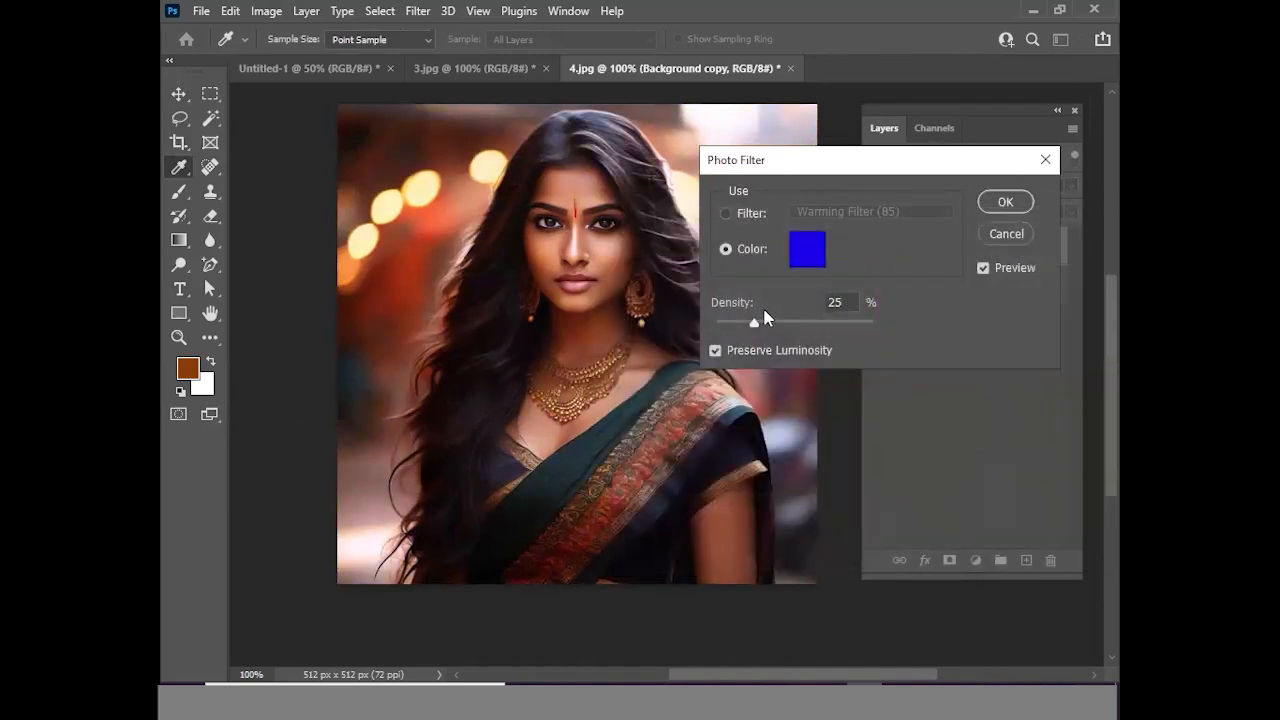
{"action": "left_click_drag", "start_coordinate": [758, 322], "coordinate": [820, 328]}
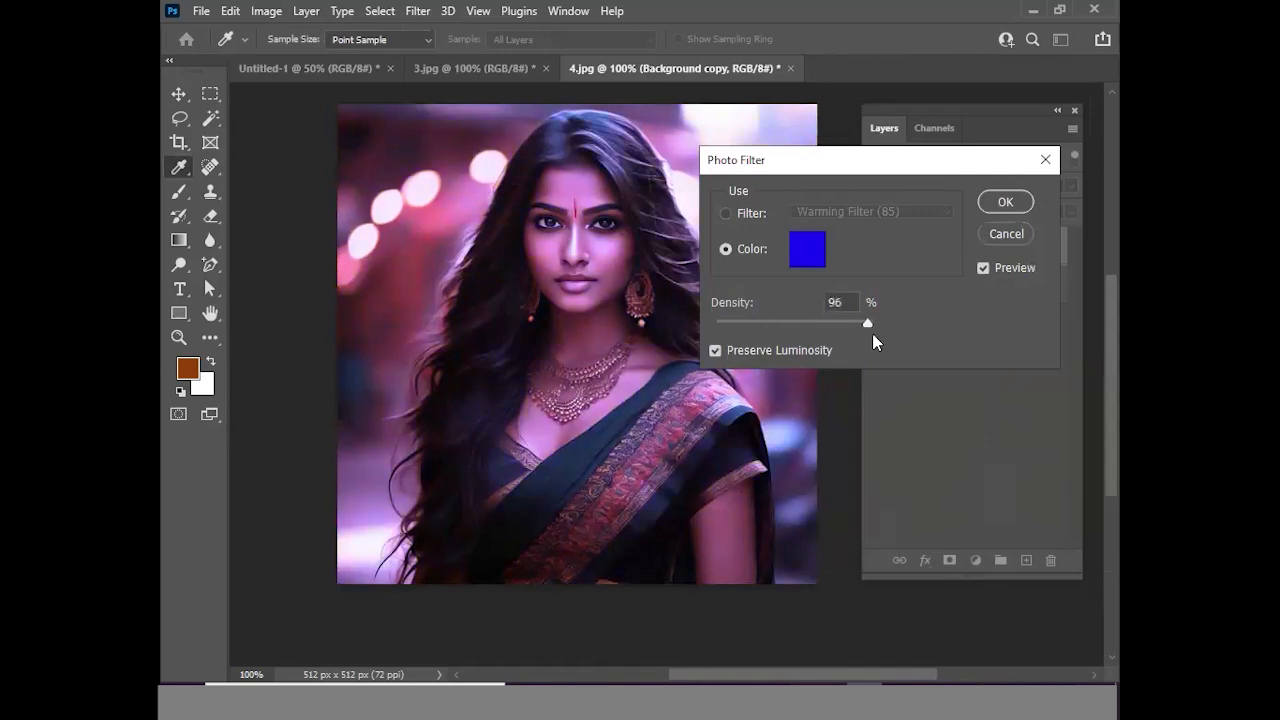
Try the Photo Filter with magenta #ec00e9 at 100% density, and discard the adjustment
{"action": "left_click", "coordinate": [840, 300]}
{"action": "left_click", "coordinate": [808, 250]}
{"action": "left_click", "coordinate": [879, 303]}
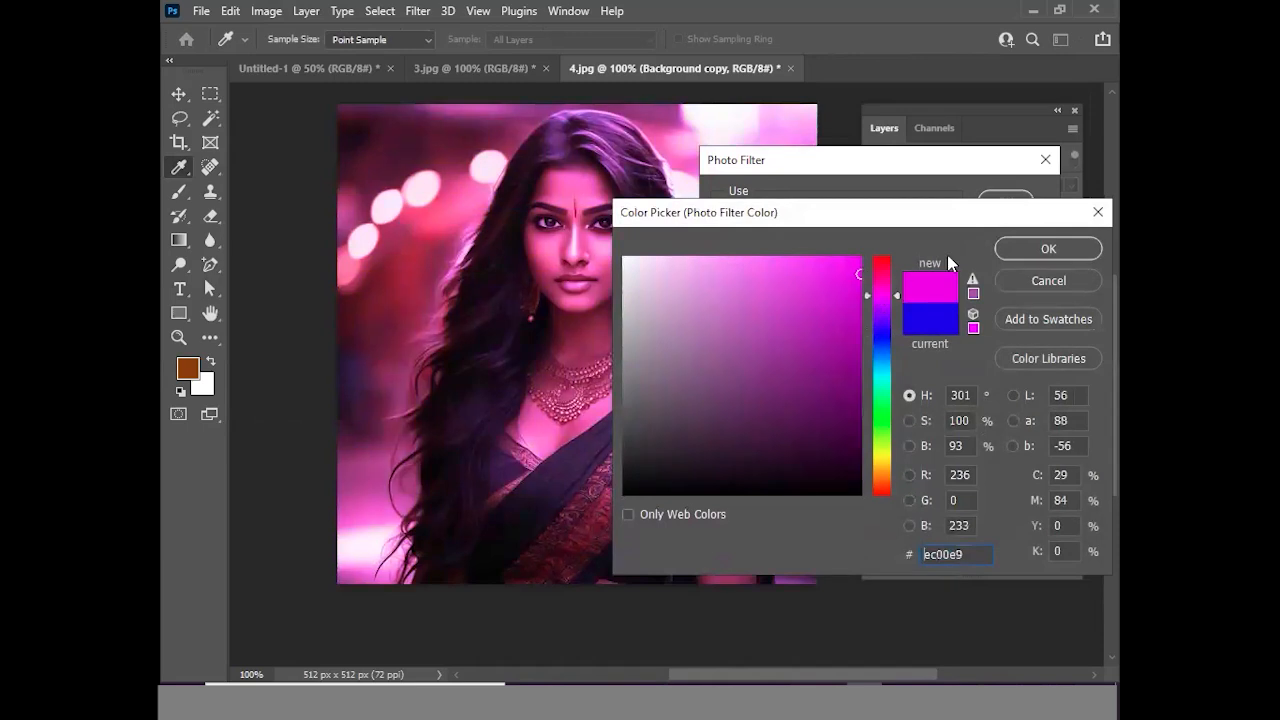
{"action": "left_click", "coordinate": [1022, 249]}
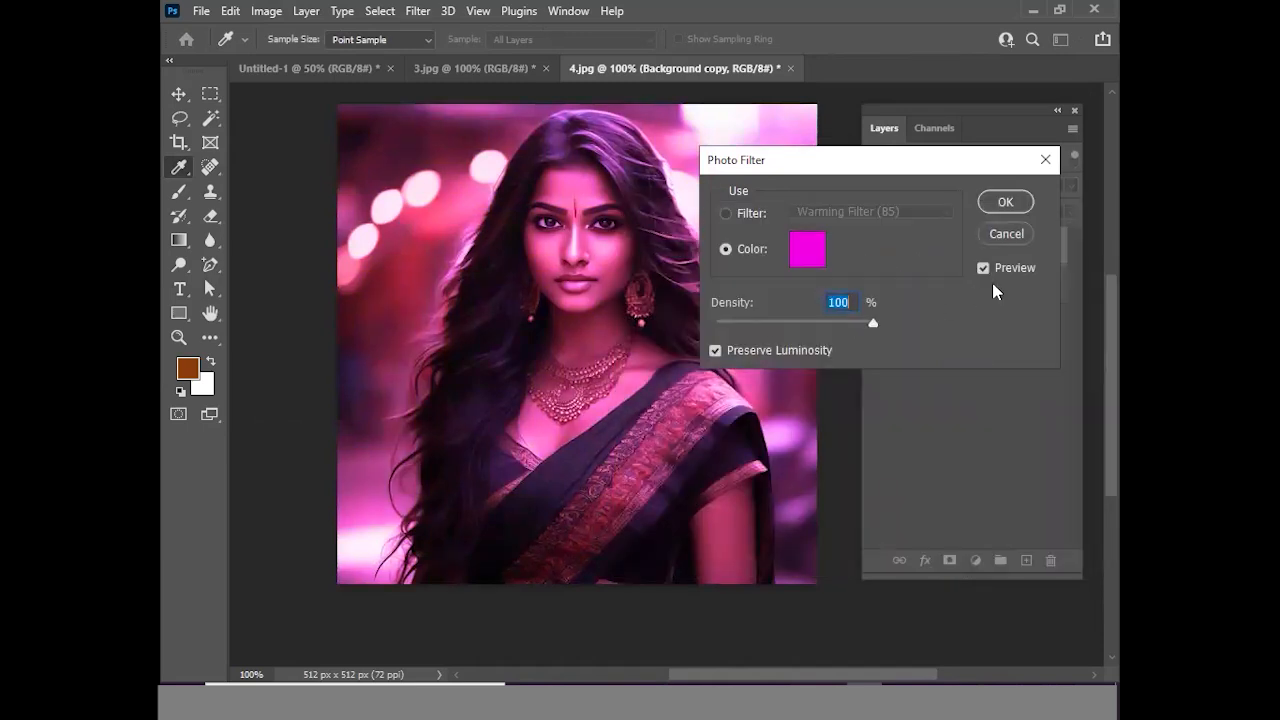
{"action": "left_click", "coordinate": [1006, 234]}
{"action": "key", "text": "v"}
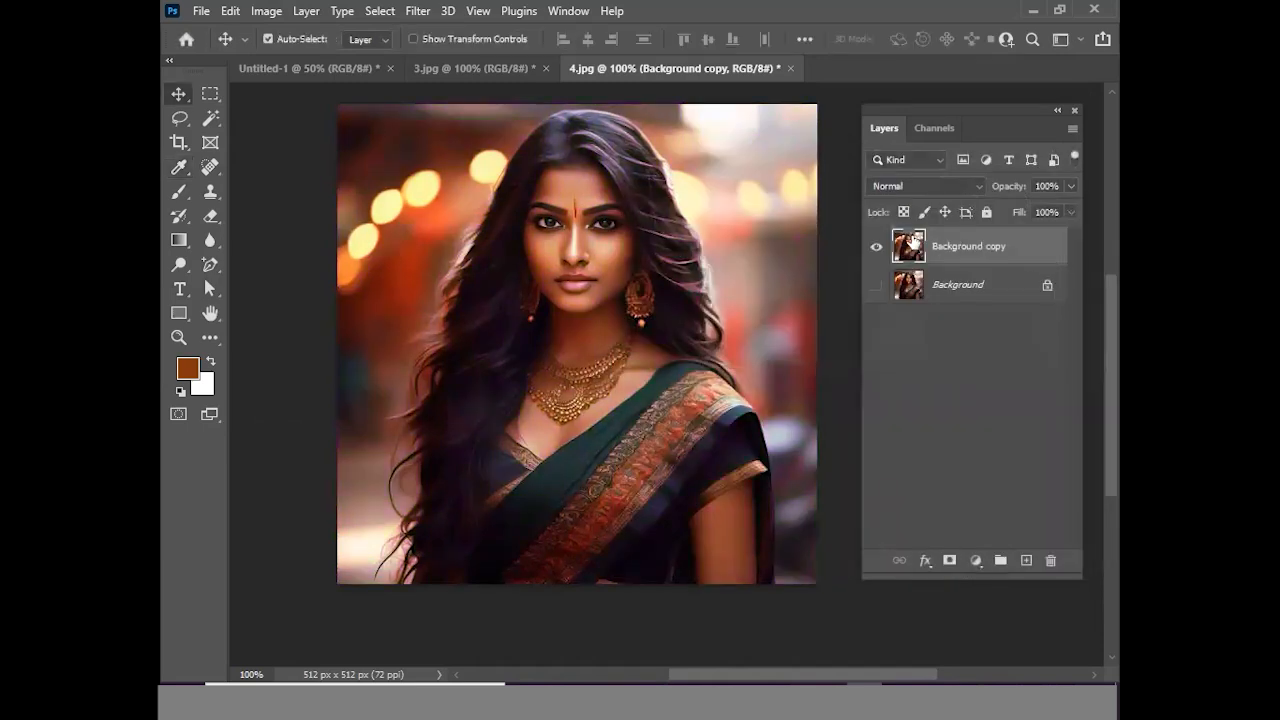
View the Color Lookup adjustment's options for Background copy and close them without applying a lookup
{"action": "left_click", "coordinate": [265, 12]}
{"action": "mouse_move", "coordinate": [320, 59]}
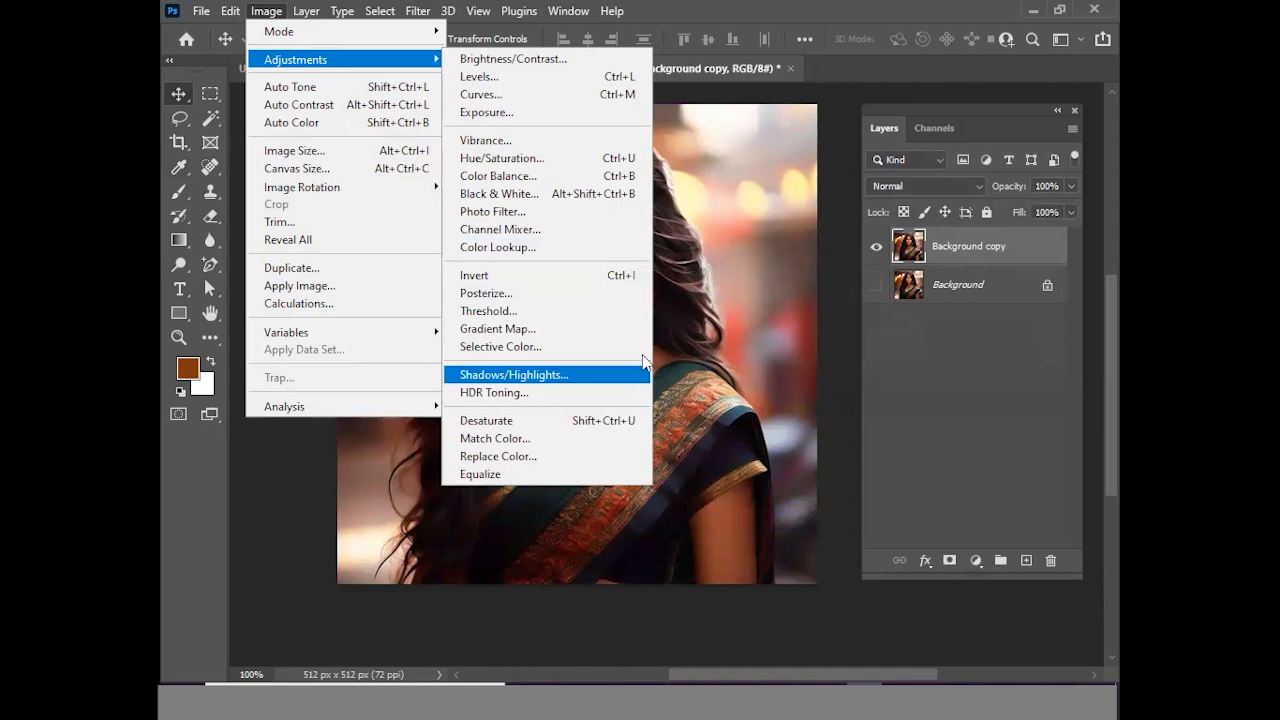
{"action": "left_click", "coordinate": [552, 259]}
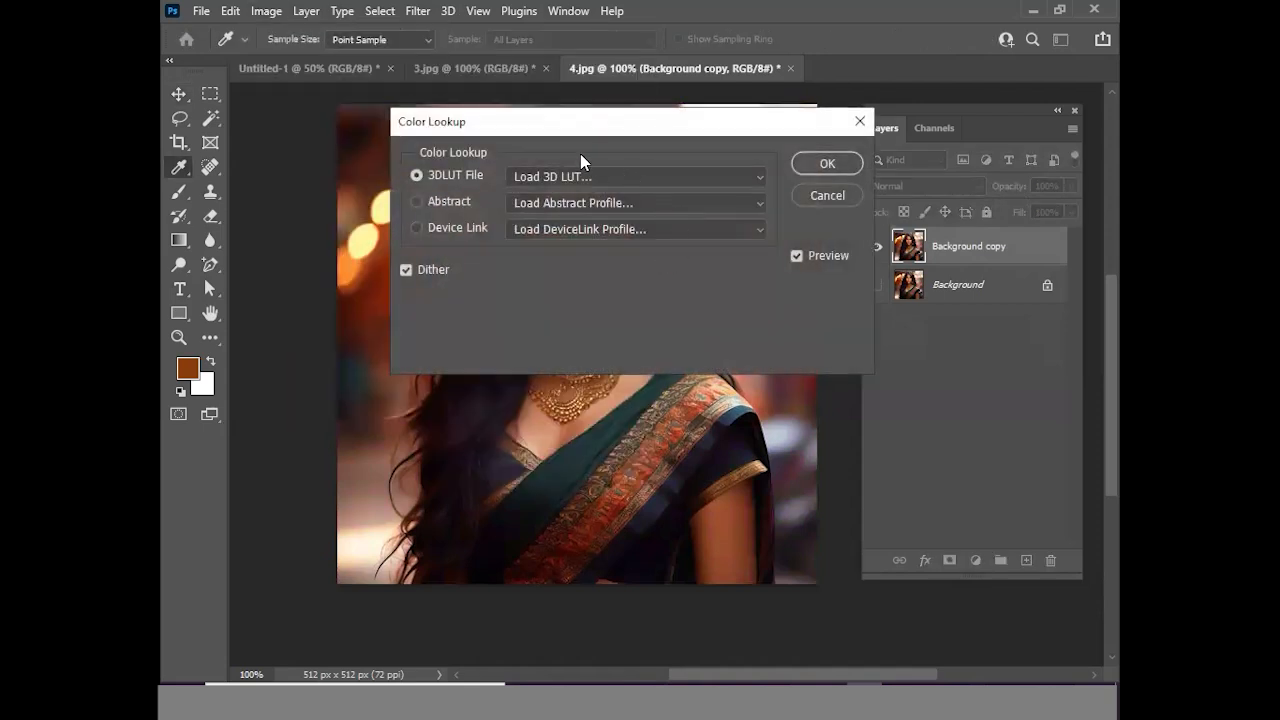
{"action": "left_click_drag", "start_coordinate": [600, 126], "coordinate": [706, 147]}
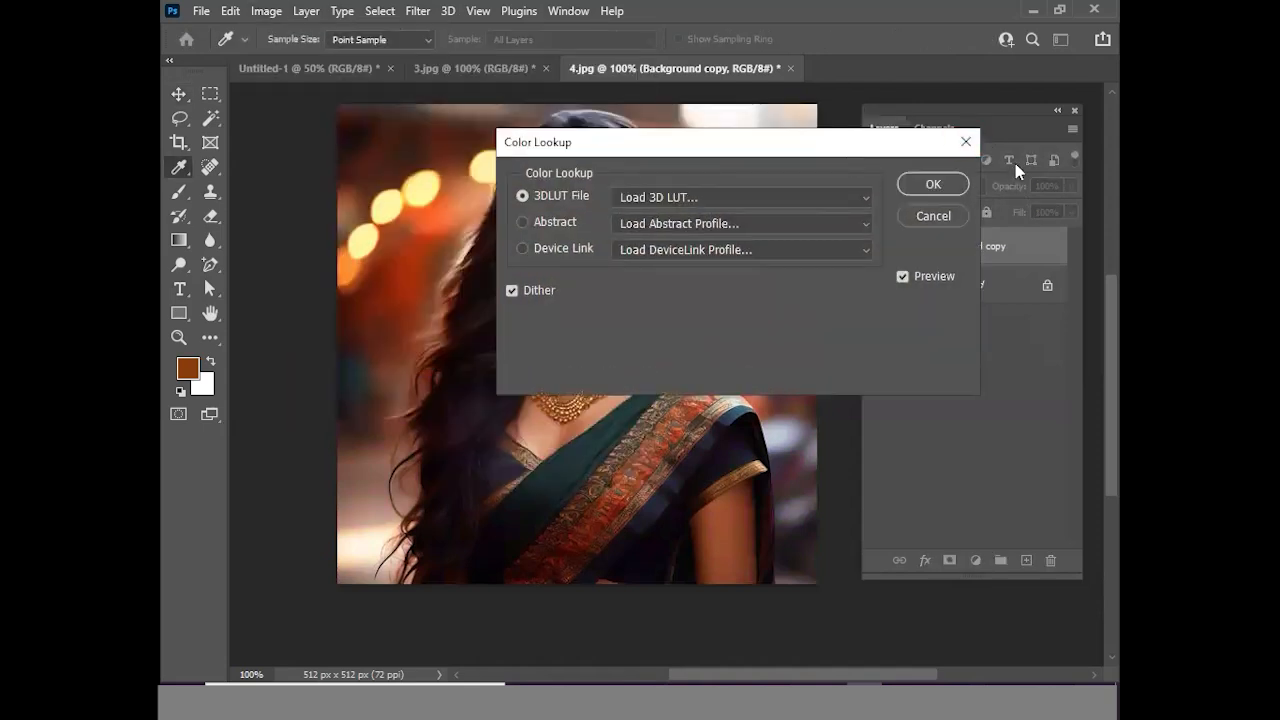
{"action": "left_click", "coordinate": [964, 149]}
Move the Background copy layer around the canvas, delete it, and show the original Background layer
{"action": "left_click_drag", "start_coordinate": [608, 276], "coordinate": [586, 254]}
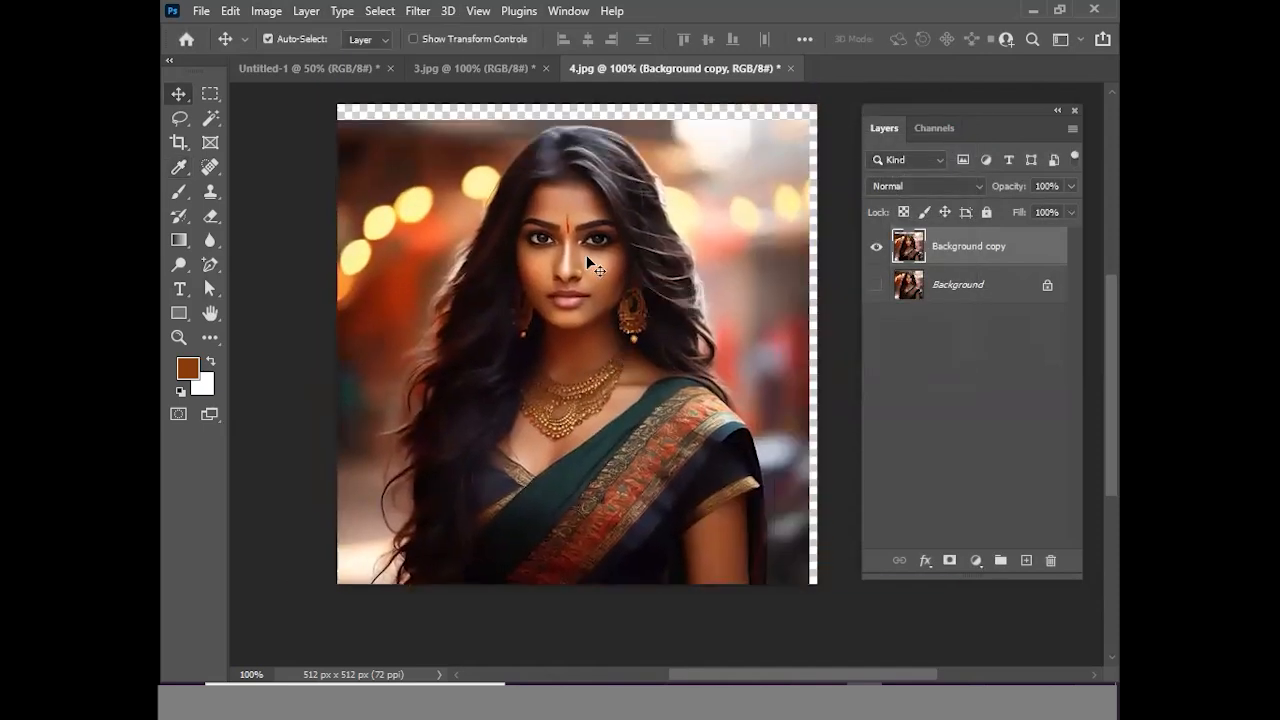
{"action": "left_click_drag", "start_coordinate": [607, 186], "coordinate": [587, 215]}
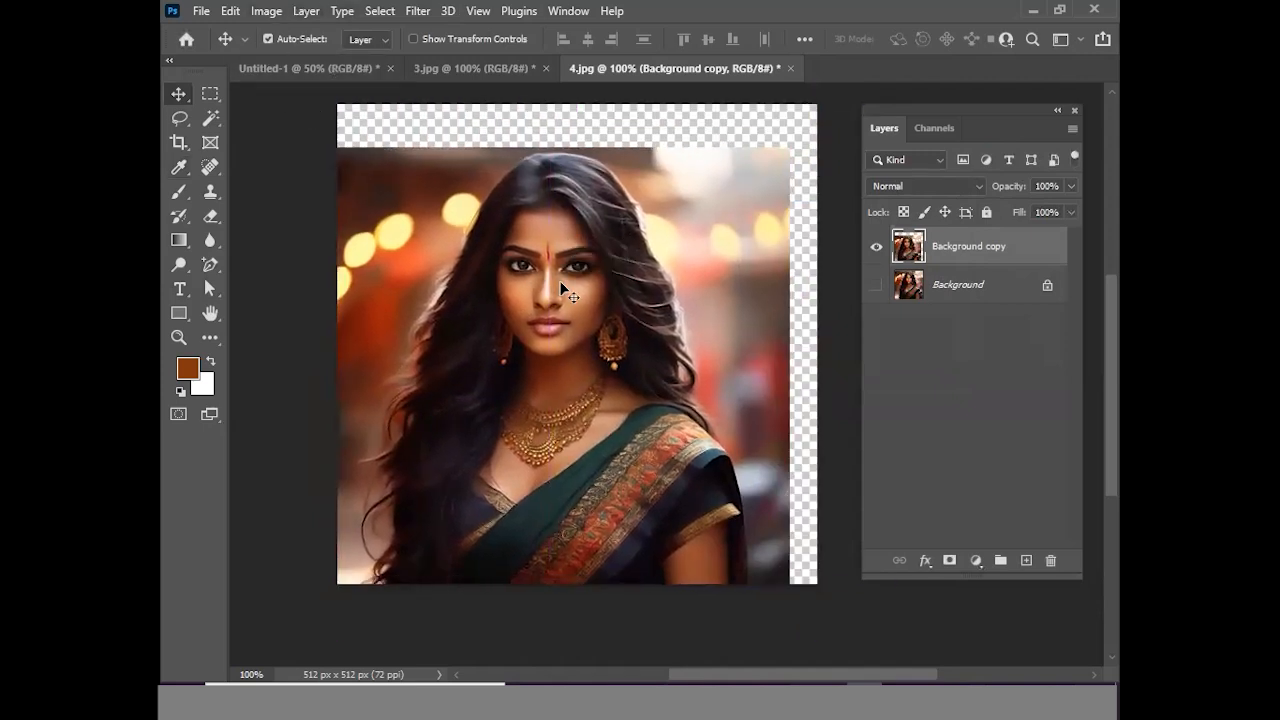
{"action": "mouse_move", "coordinate": [560, 290]}
{"action": "left_mouse_down"}
{"action": "mouse_move", "coordinate": [588, 250]}
{"action": "mouse_move", "coordinate": [600, 255]}
{"action": "mouse_move", "coordinate": [584, 292]}
{"action": "left_mouse_up"}
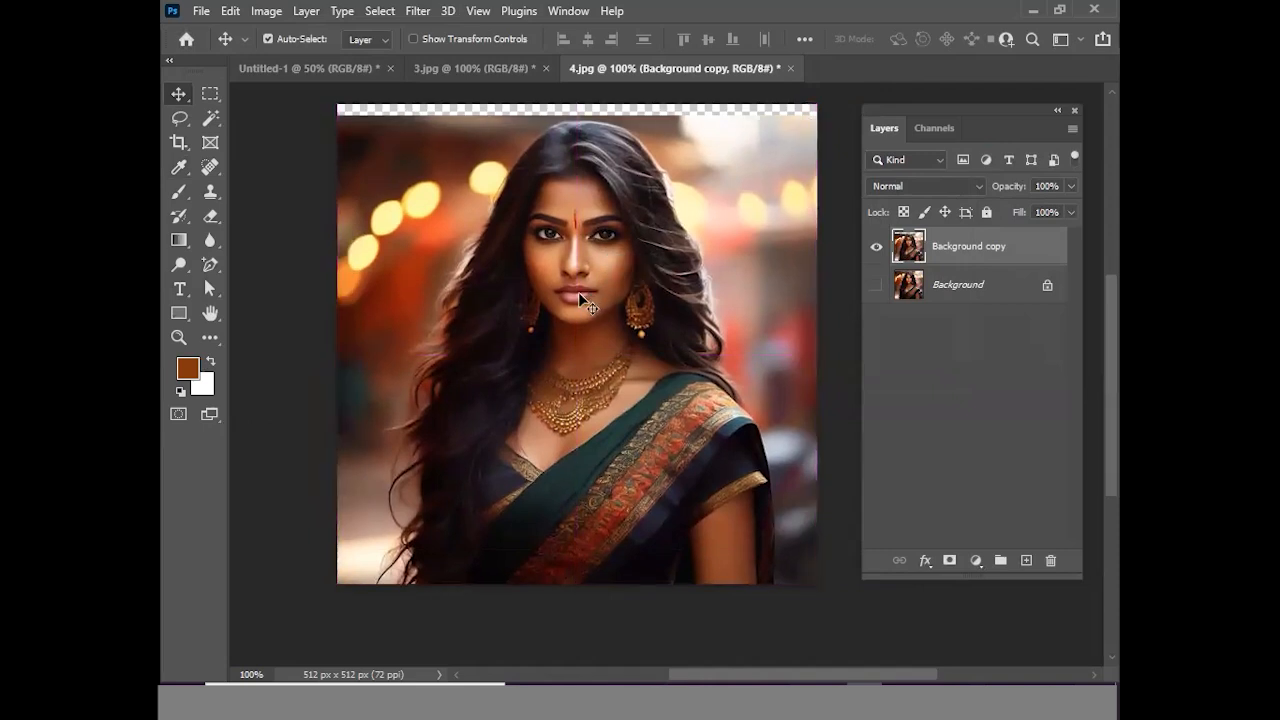
{"action": "key", "text": "Delete"}
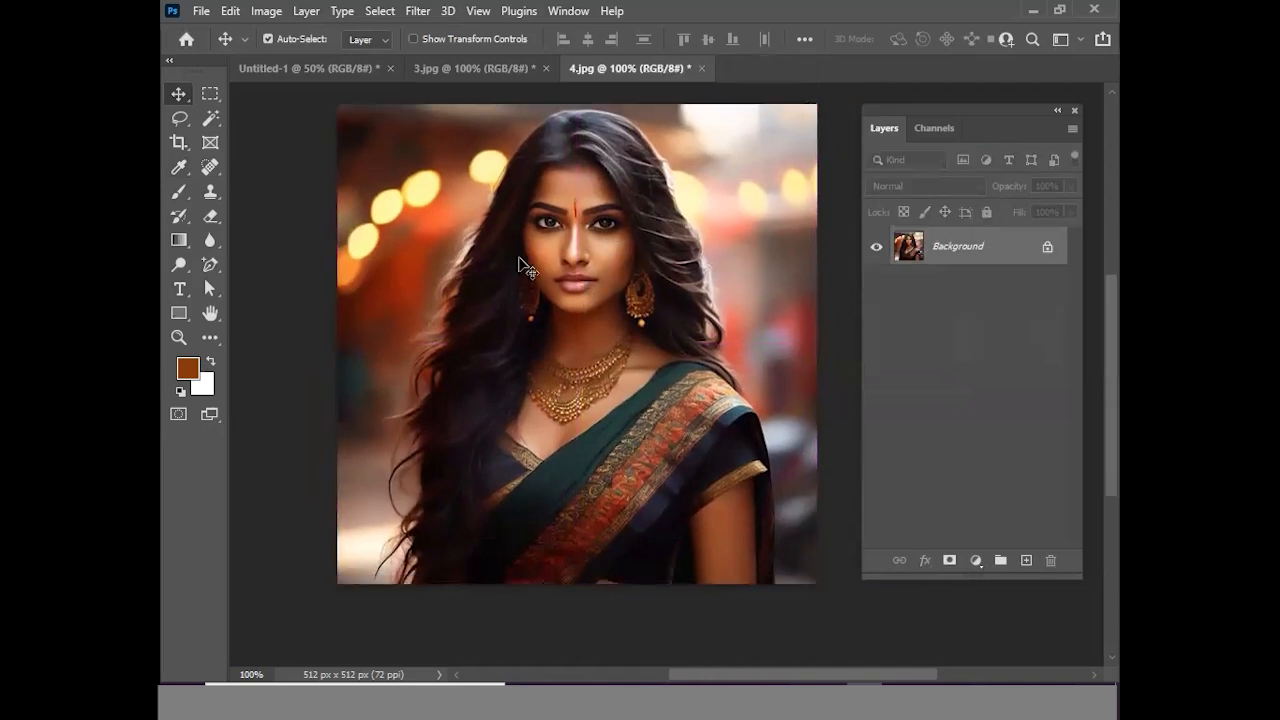
Look over the open 3.jpg and Untitled-1 documents
{"action": "left_click", "coordinate": [490, 68]}
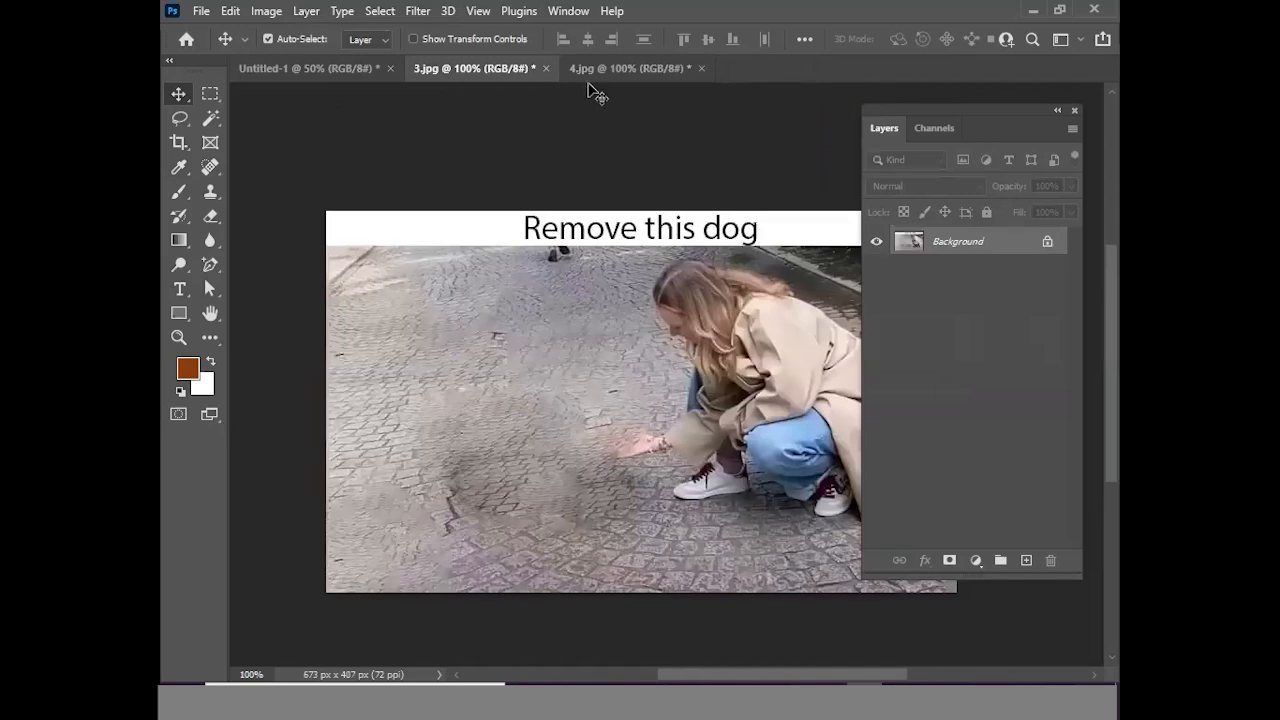
{"action": "left_click", "coordinate": [330, 68]}
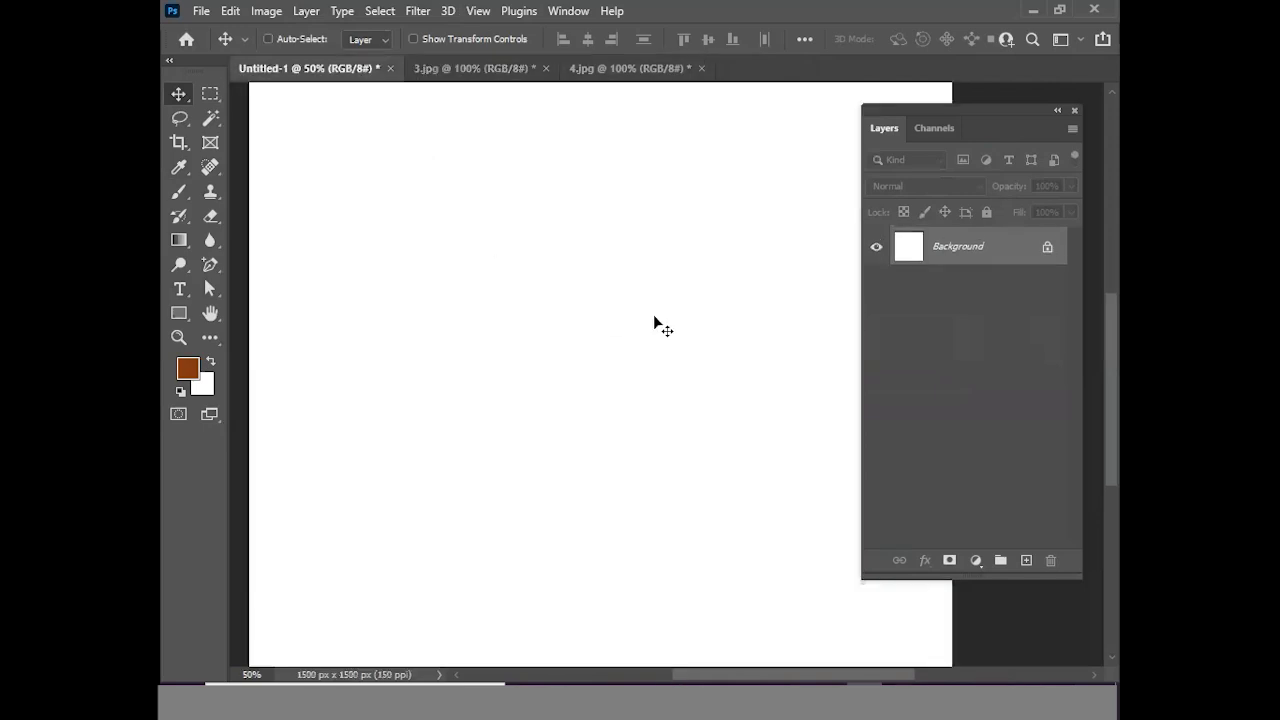
{"action": "key", "text": "ctrl+minus"}
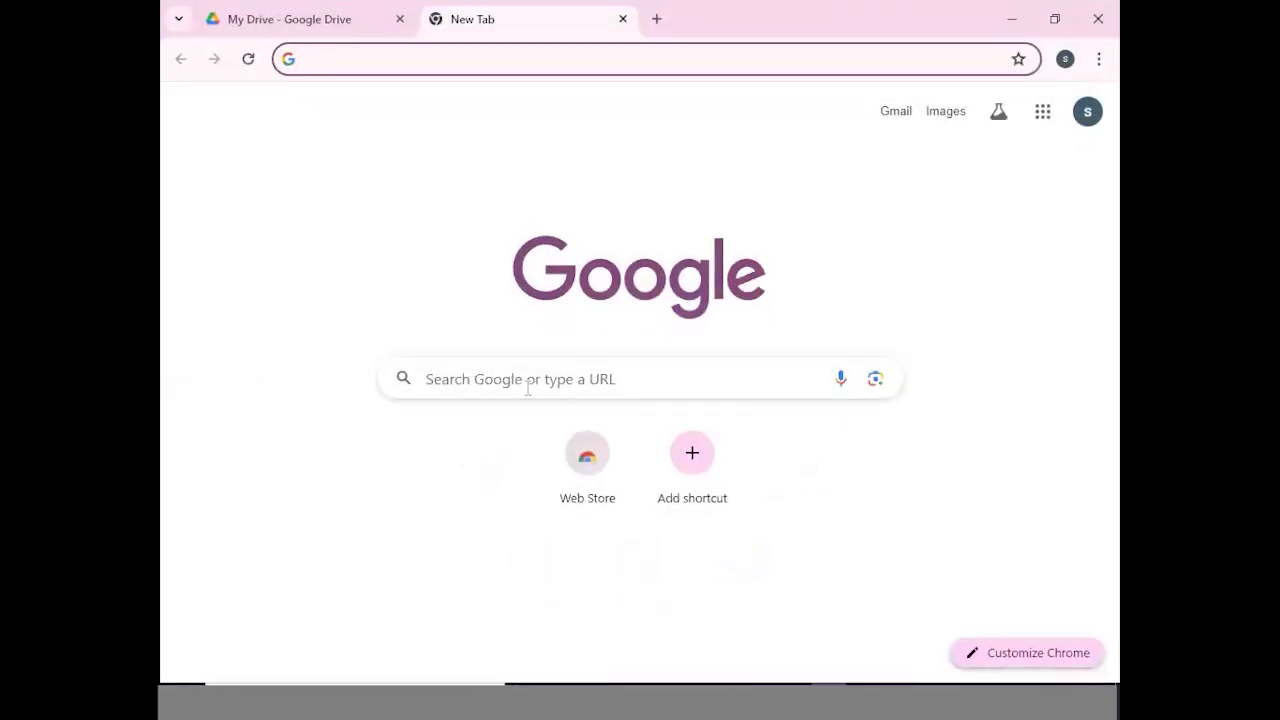
Switch to Chrome and search Google for "dark skin images"
{"action": "left_click", "coordinate": [528, 389]}
{"action": "type", "text": "dar"}
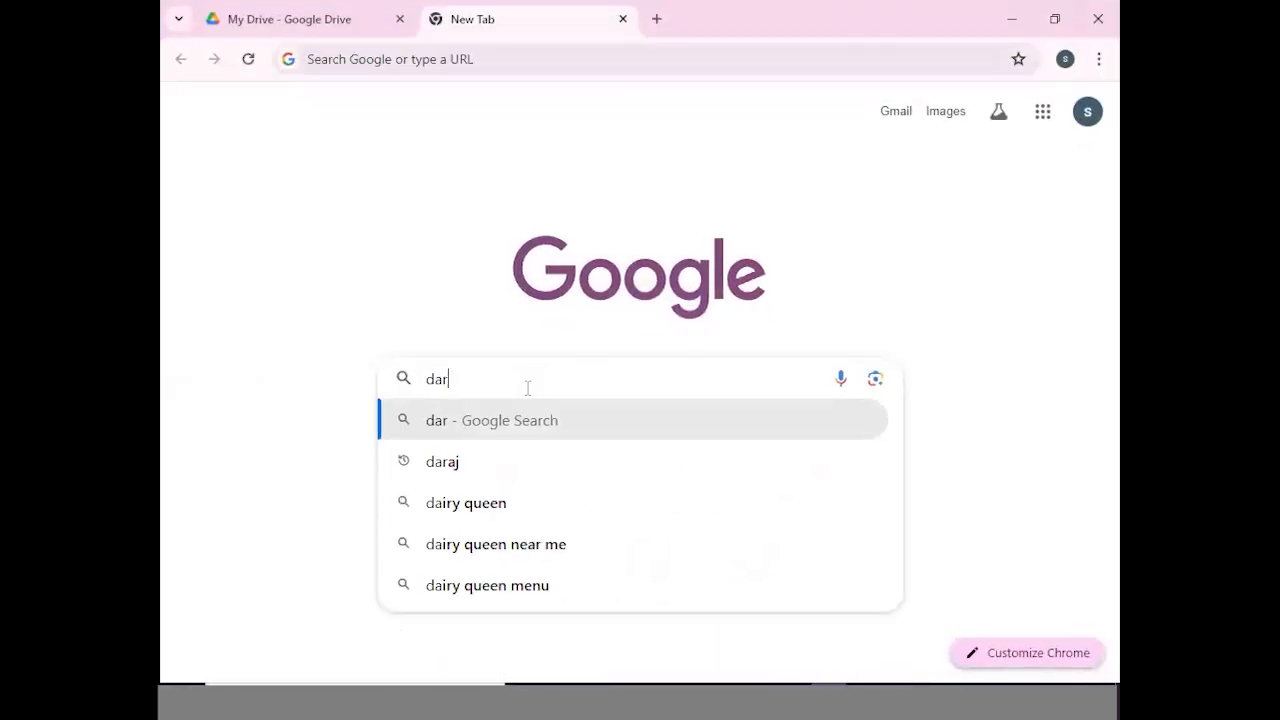
{"action": "type", "text": "k skin"}
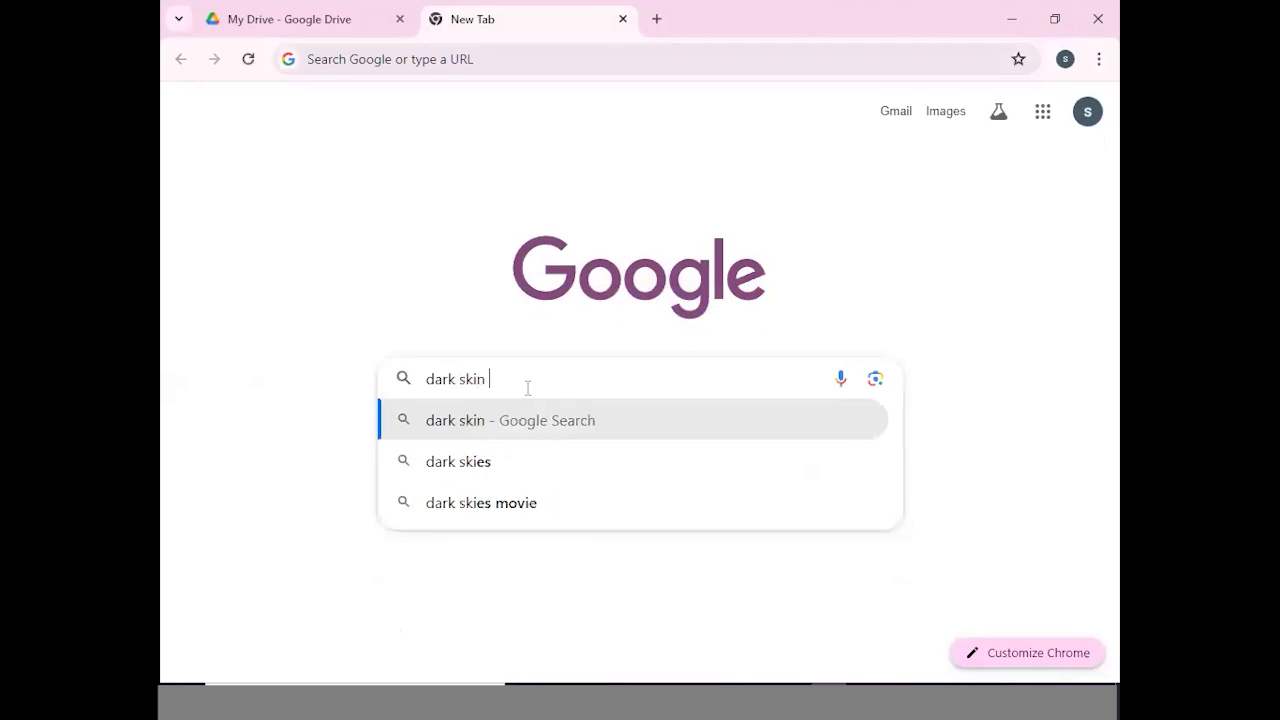
{"action": "type", "text": " im"}
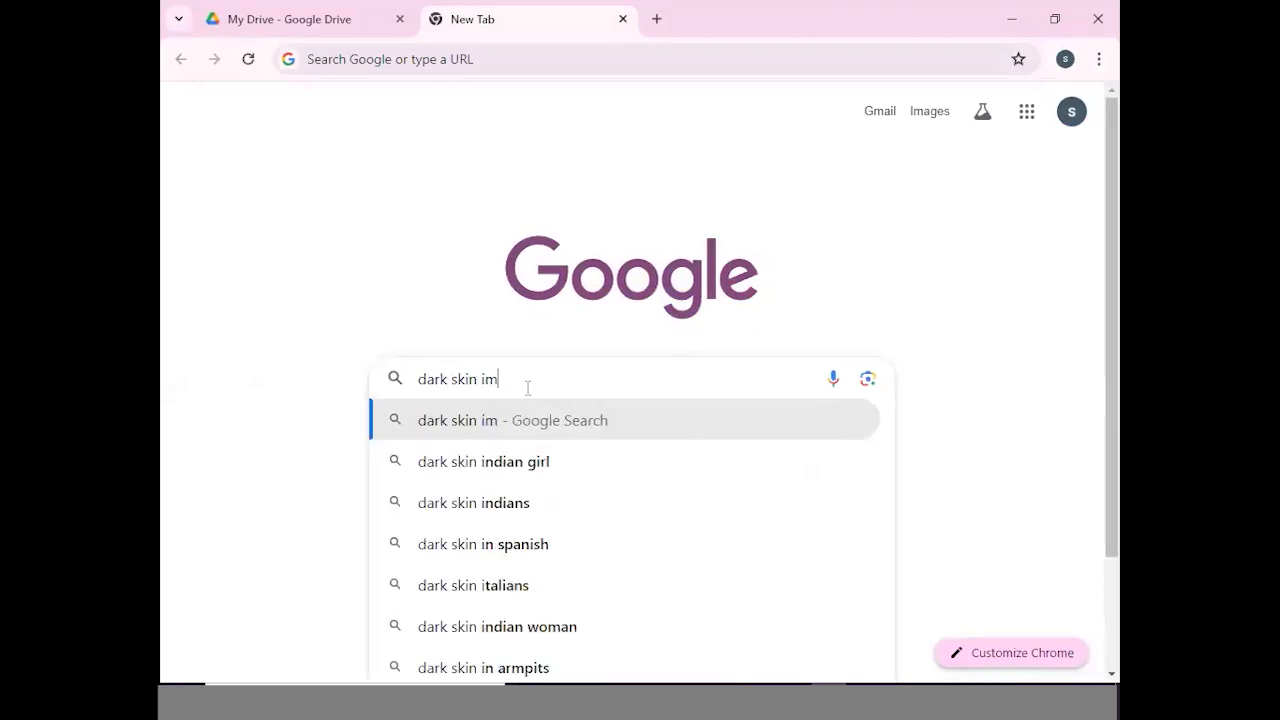
{"action": "type", "text": "ages"}
{"action": "key", "text": "Return"}
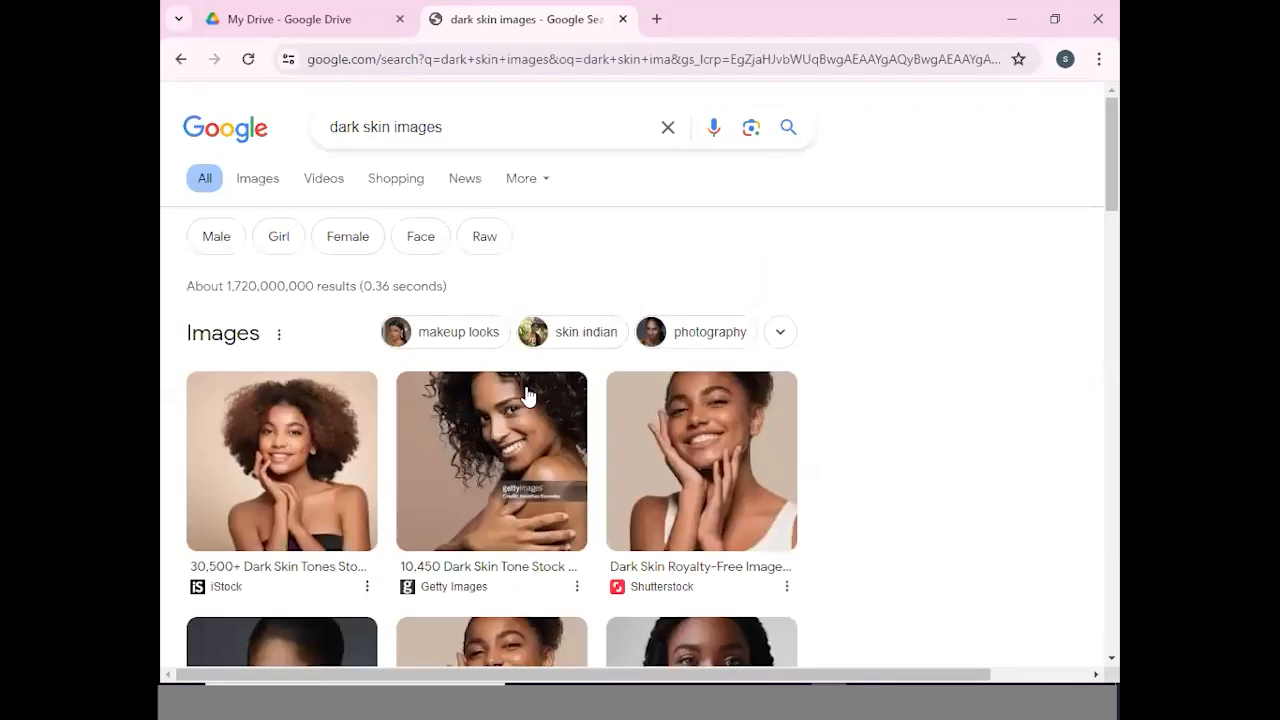
Refine the Google search to "dark skin images indian" and show only the image results
{"action": "left_click", "coordinate": [450, 134]}
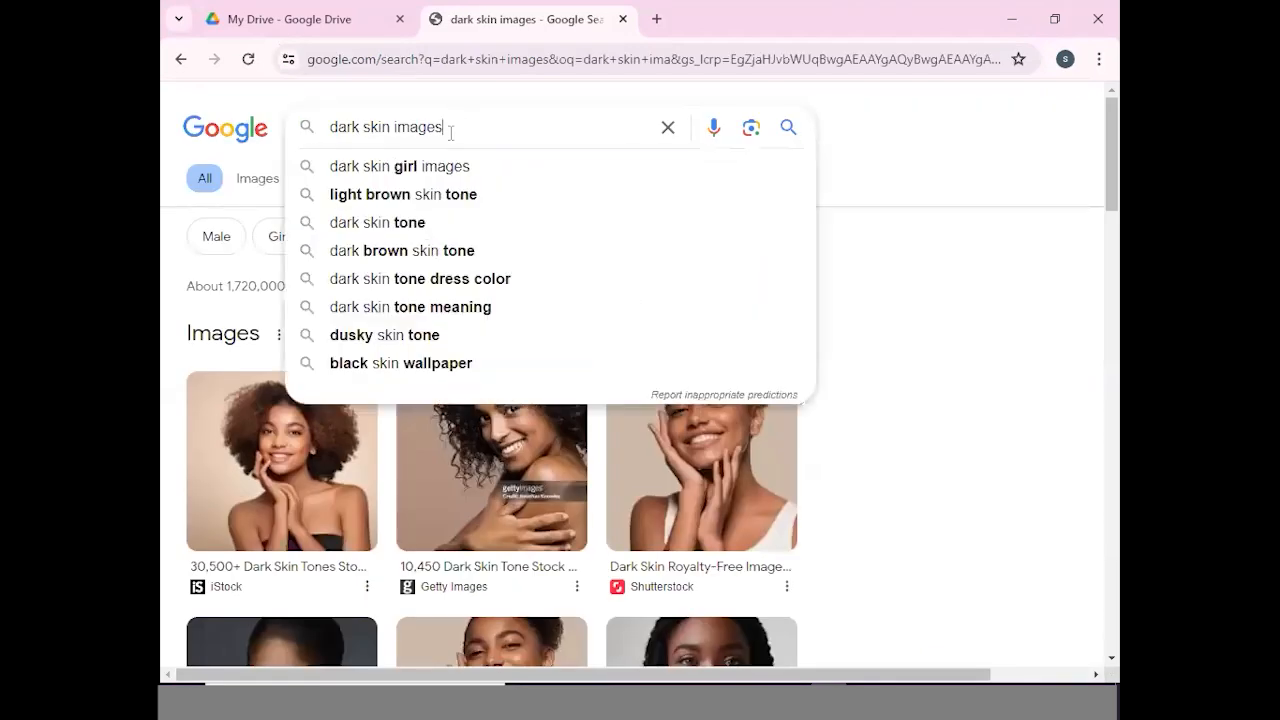
{"action": "type", "text": "indian"}
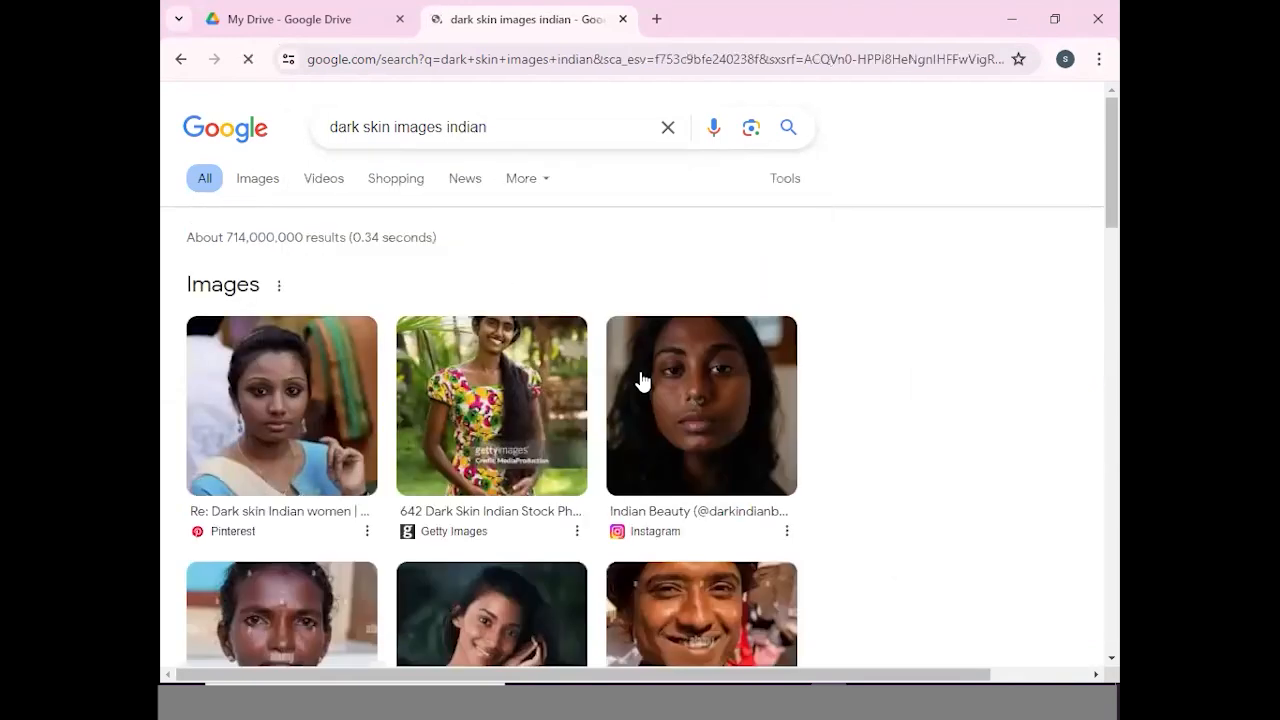
{"action": "left_click", "coordinate": [270, 182]}
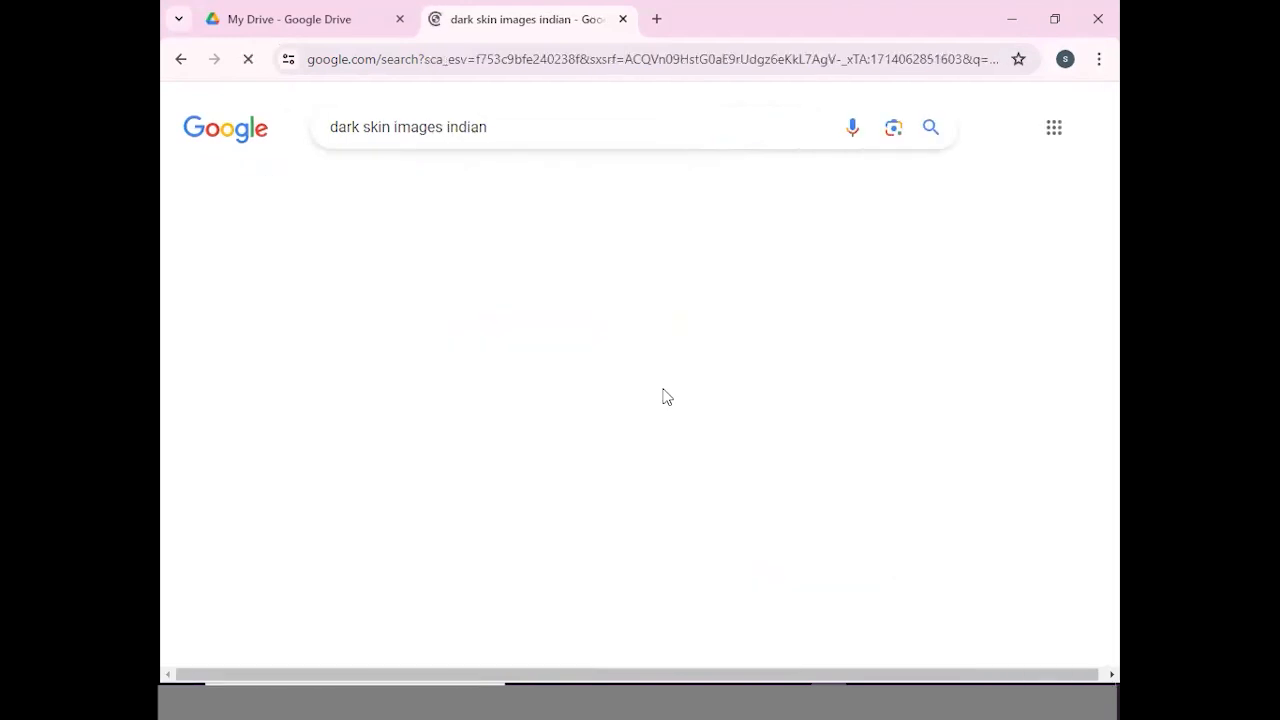
Browse the image results for a close-up portrait with dark skin suitable for retouching
{"action": "scroll", "coordinate": [688, 400], "scroll_direction": "down", "scroll_amount": 2}
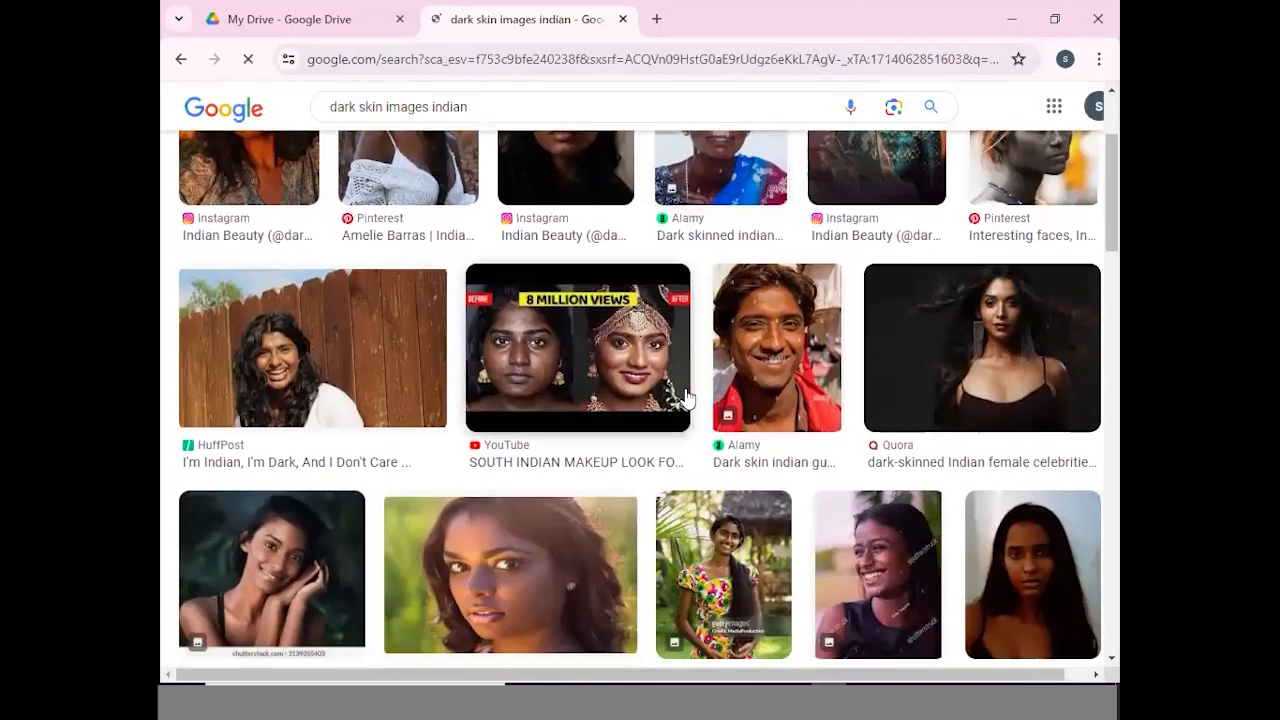
{"action": "scroll", "coordinate": [686, 398], "scroll_direction": "down", "scroll_amount": 2}
{"action": "scroll", "coordinate": [686, 398], "scroll_direction": "down", "scroll_amount": 1}
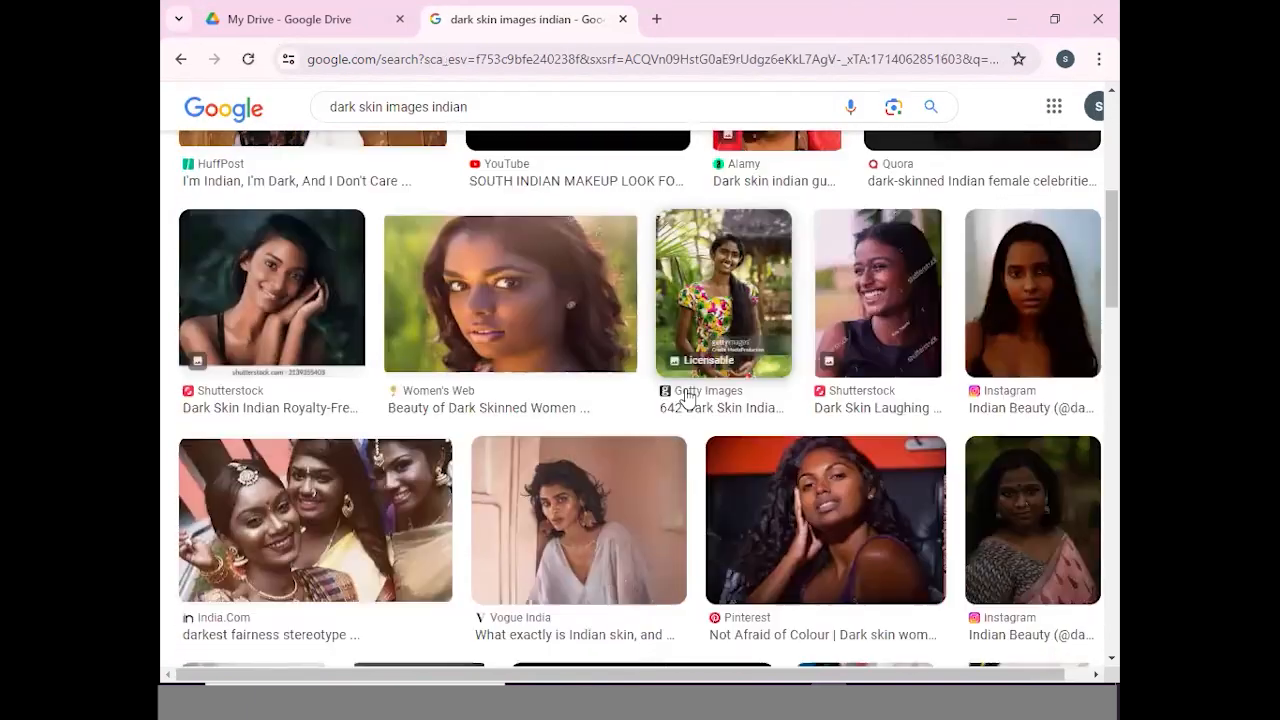
{"action": "scroll", "coordinate": [686, 398], "scroll_direction": "down", "scroll_amount": 3}
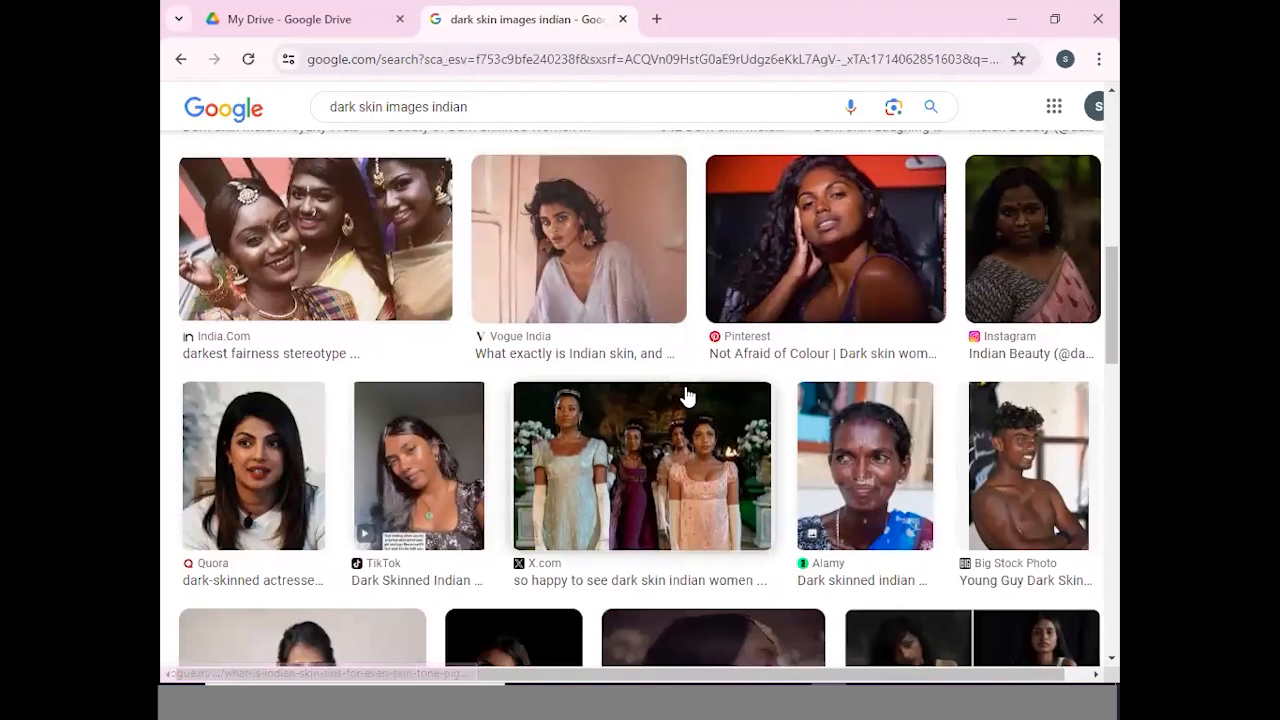
{"action": "scroll", "coordinate": [686, 397], "scroll_direction": "down", "scroll_amount": 3}
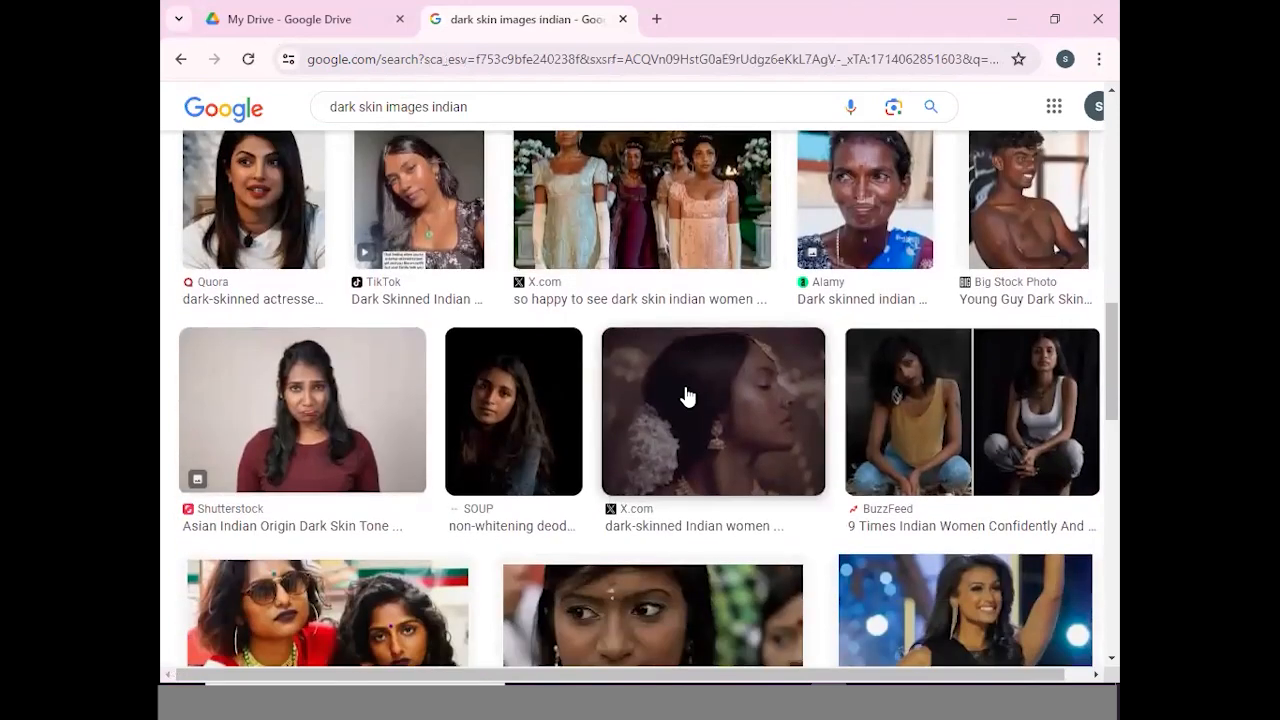
{"action": "scroll", "coordinate": [686, 397], "scroll_direction": "down", "scroll_amount": 7}
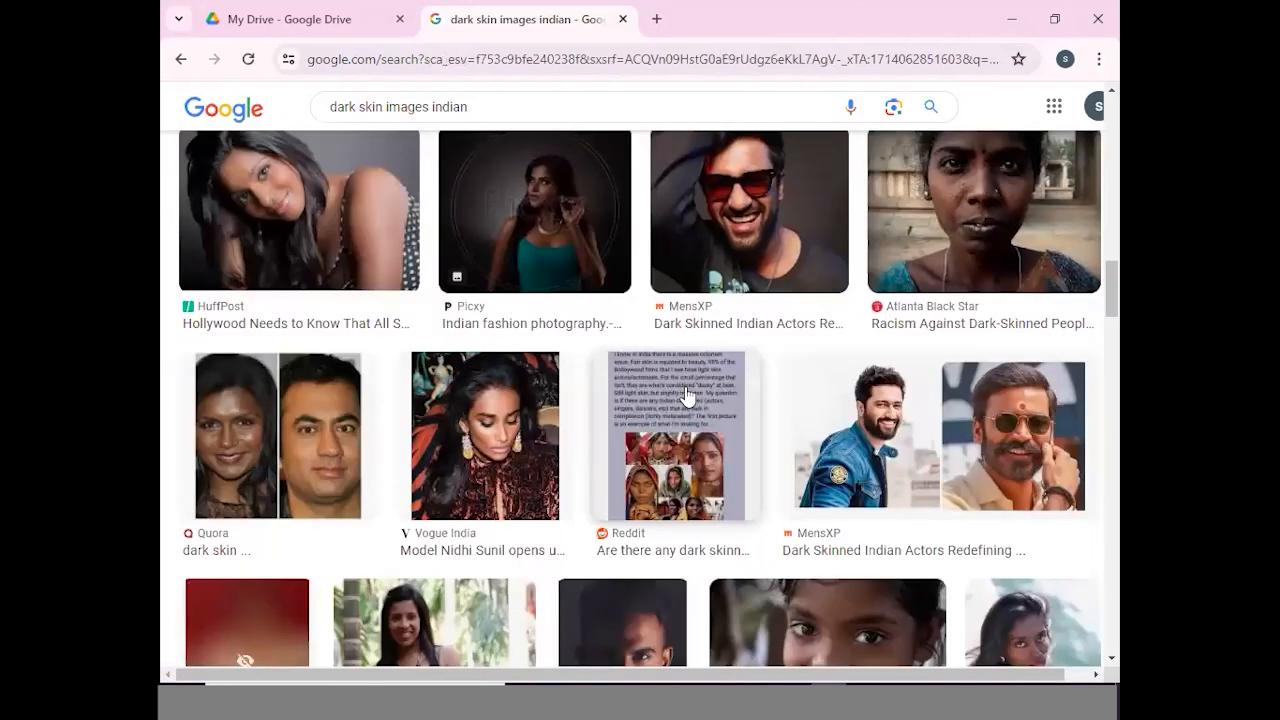
{"action": "scroll", "coordinate": [686, 397], "scroll_direction": "down", "scroll_amount": 9}
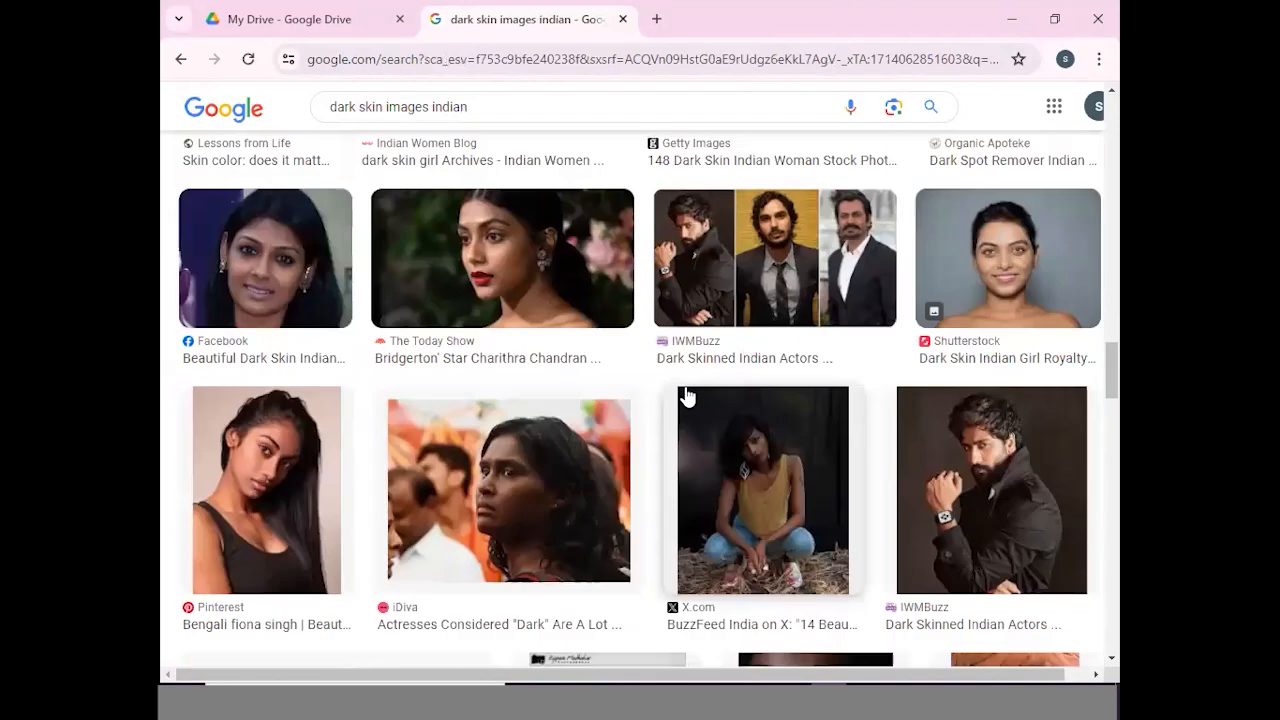
{"action": "scroll", "coordinate": [686, 397], "scroll_direction": "down", "scroll_amount": 6}
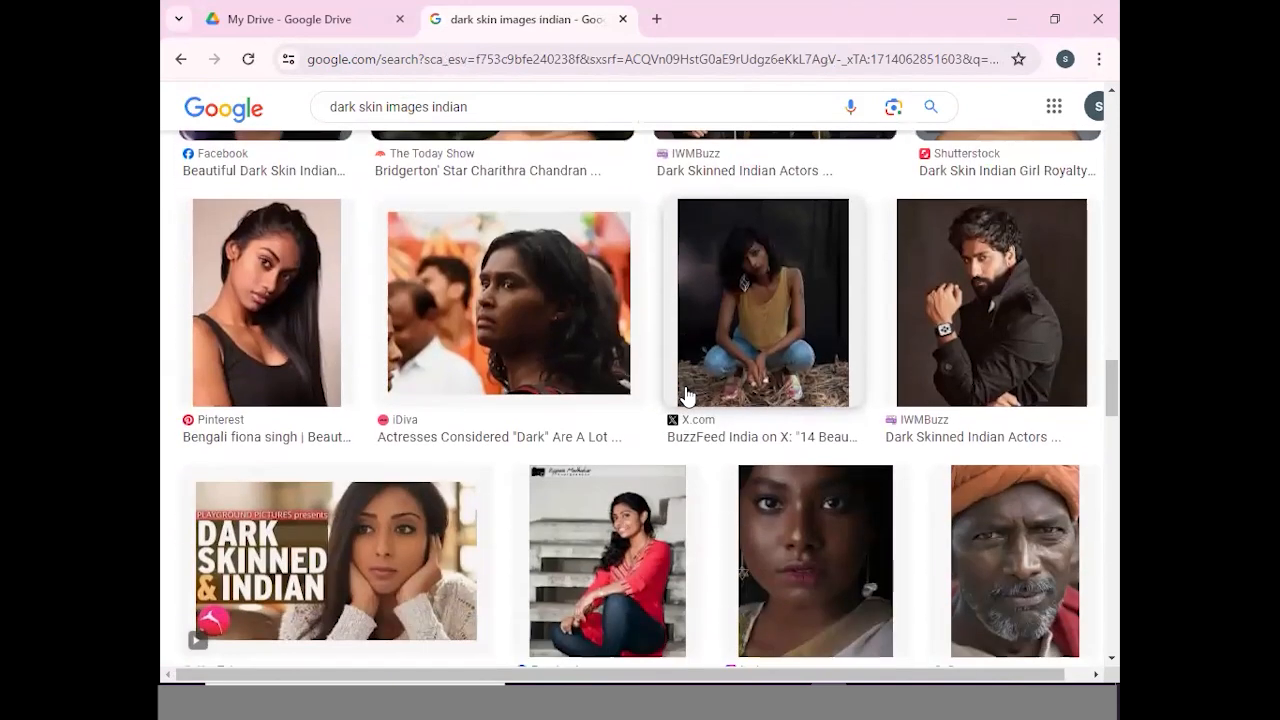
{"action": "scroll", "coordinate": [686, 393], "scroll_direction": "down", "scroll_amount": 6}
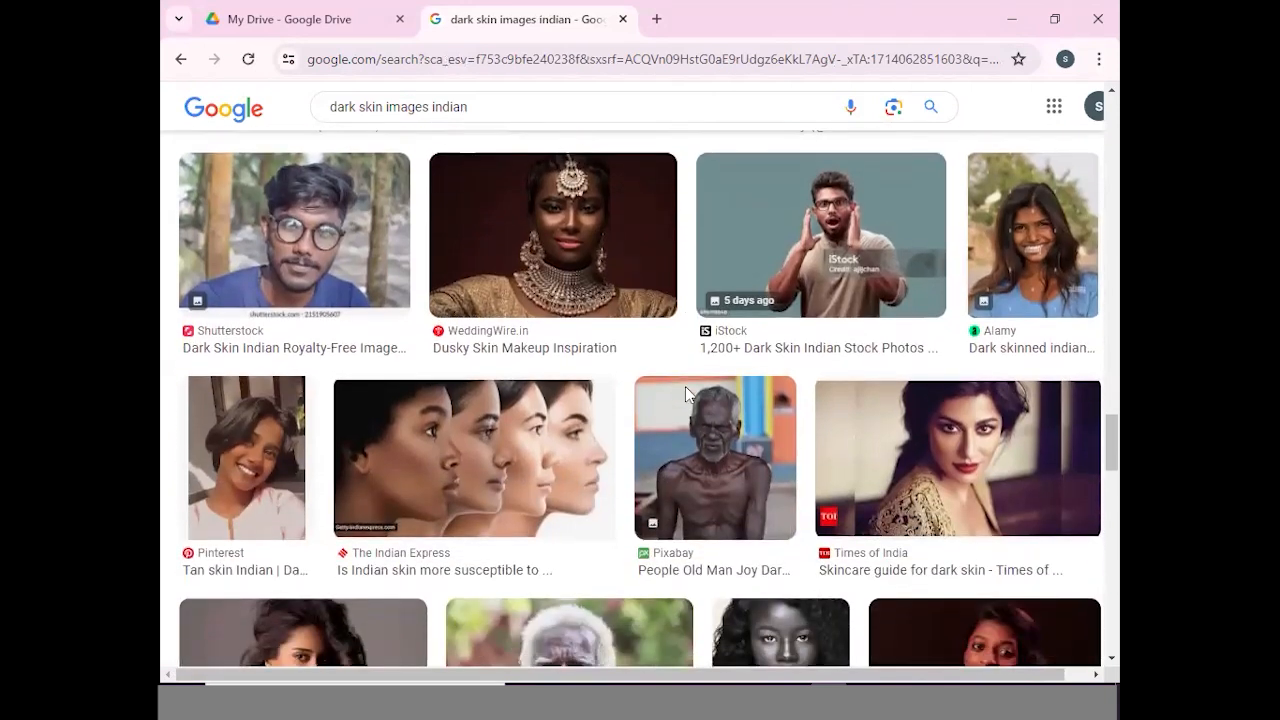
{"action": "scroll", "coordinate": [686, 395], "scroll_direction": "down", "scroll_amount": 3}
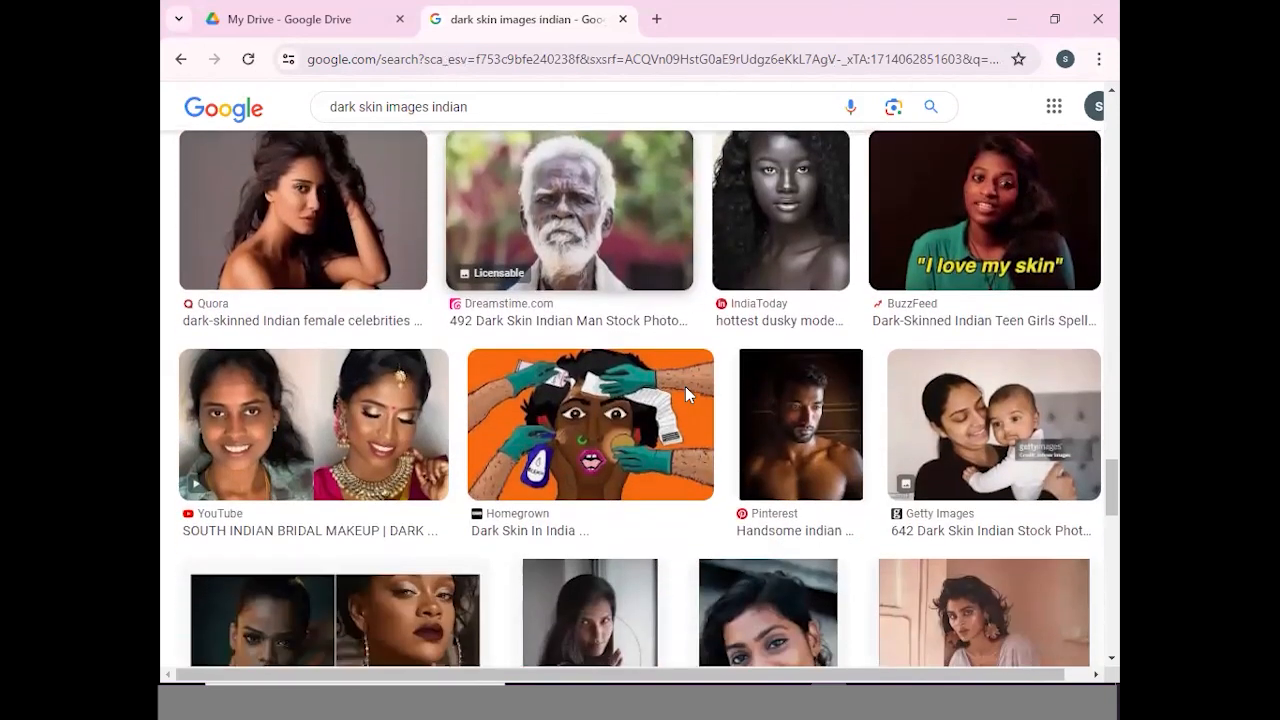
{"action": "scroll", "coordinate": [686, 393], "scroll_direction": "down", "scroll_amount": 2}
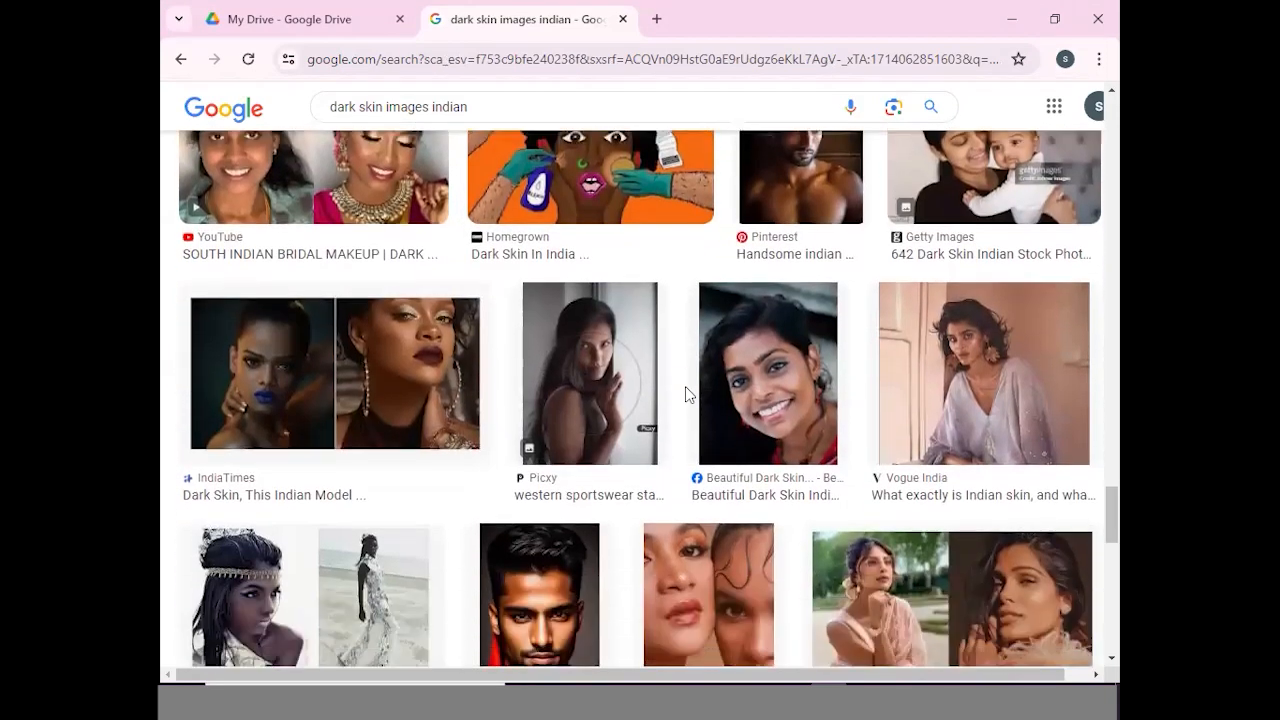
{"action": "scroll", "coordinate": [686, 393], "scroll_direction": "down", "scroll_amount": 4}
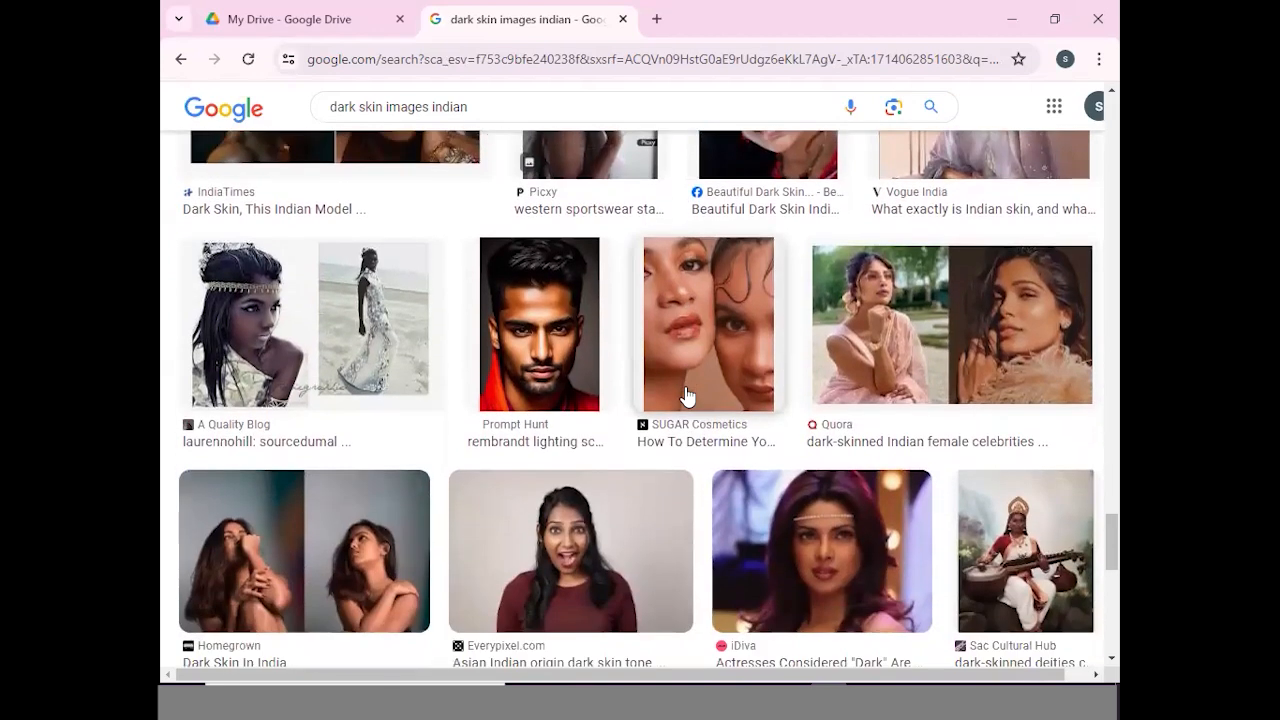
{"action": "scroll", "coordinate": [686, 395], "scroll_direction": "down", "scroll_amount": 2}
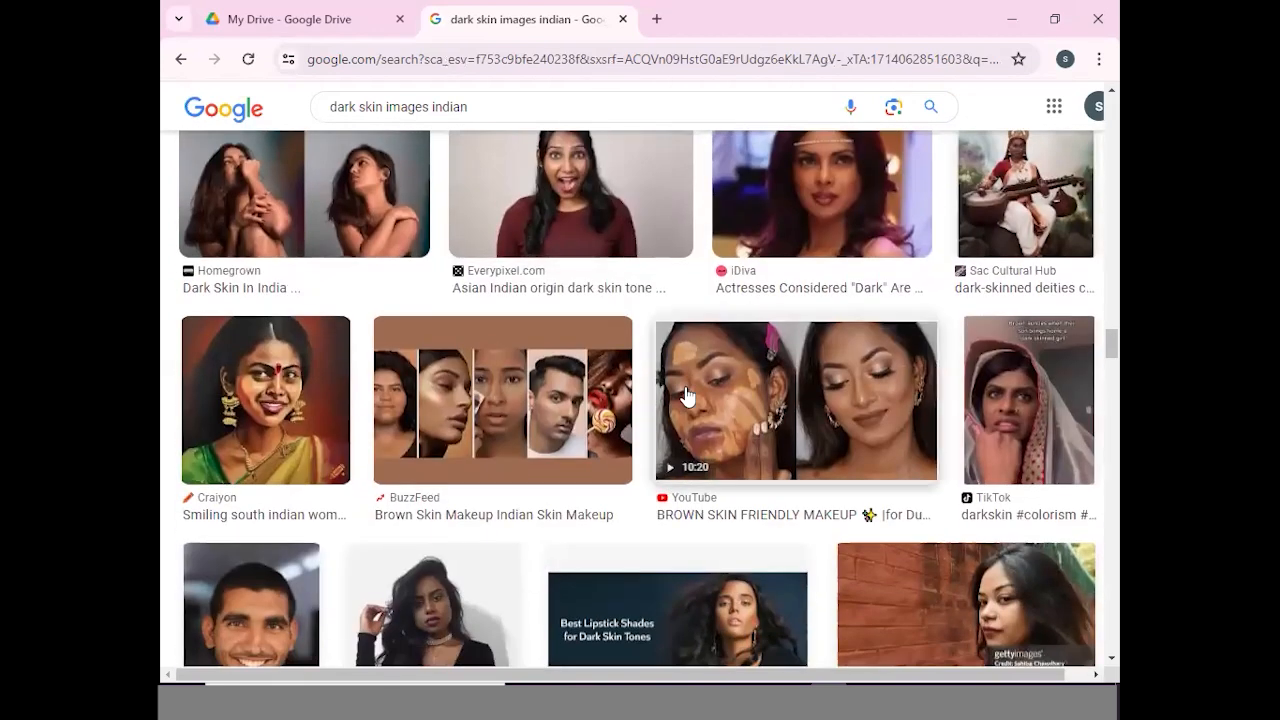
{"action": "scroll", "coordinate": [686, 395], "scroll_direction": "down", "scroll_amount": 2}
{"action": "scroll", "coordinate": [686, 396], "scroll_direction": "down", "scroll_amount": 2}
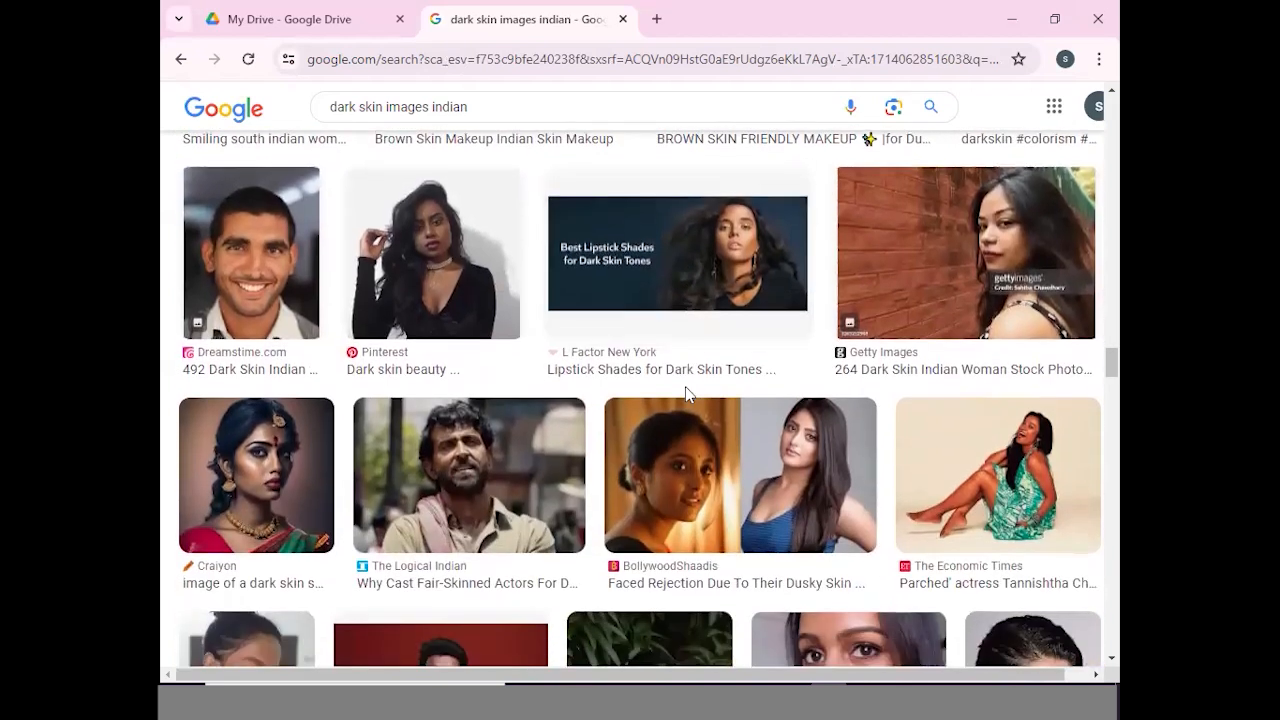
{"action": "scroll", "coordinate": [686, 396], "scroll_direction": "down", "scroll_amount": 4}
{"action": "scroll", "coordinate": [686, 393], "scroll_direction": "down", "scroll_amount": 2}
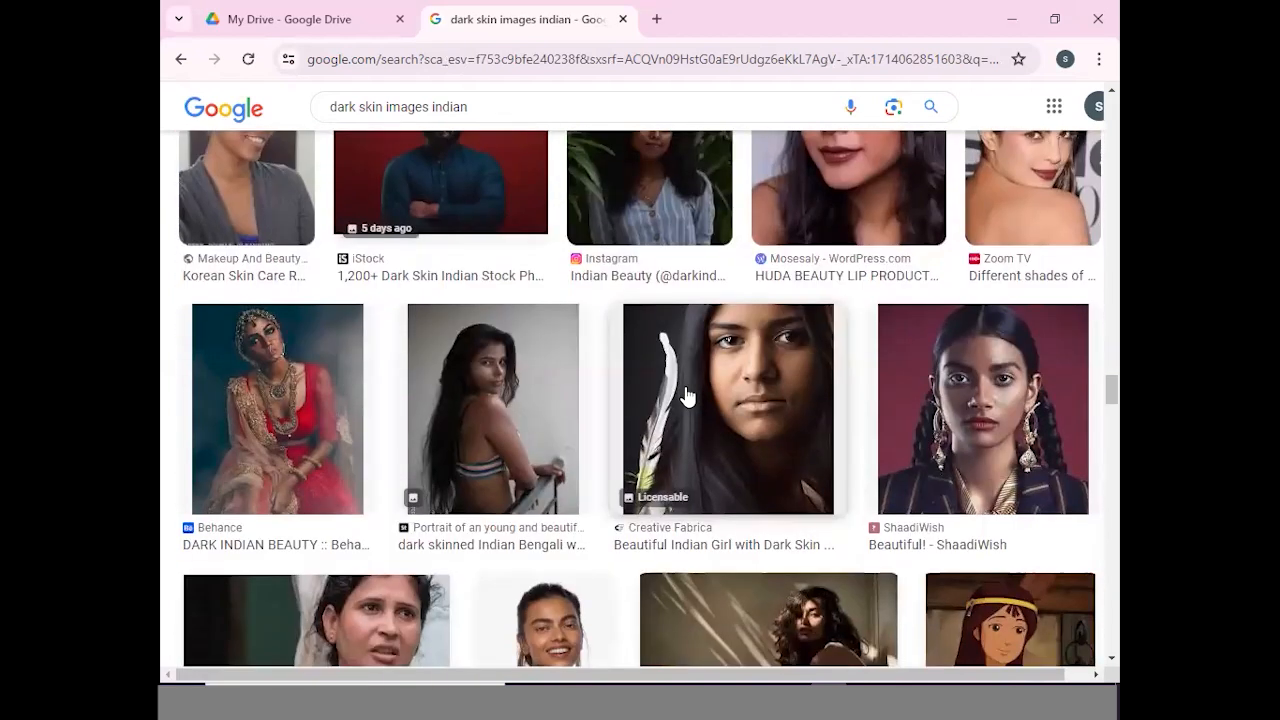
{"action": "scroll", "coordinate": [686, 396], "scroll_direction": "down", "scroll_amount": 1}
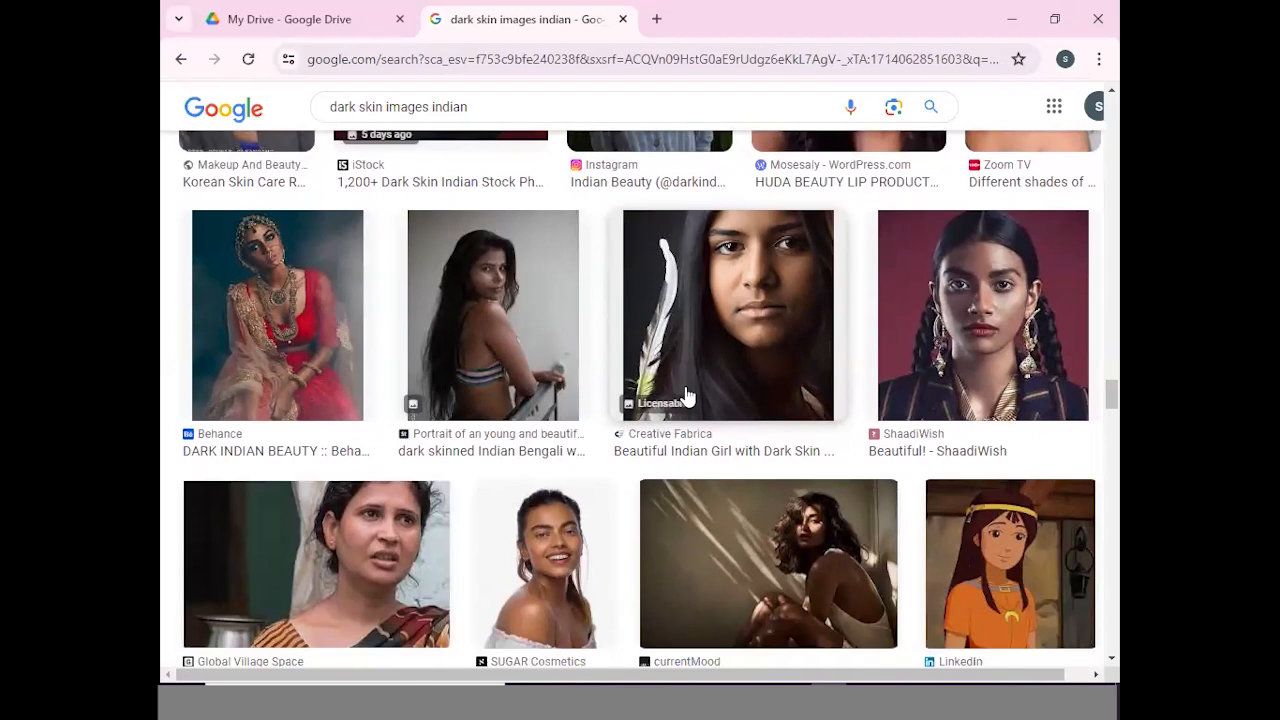
{"action": "scroll", "coordinate": [686, 396], "scroll_direction": "down", "scroll_amount": 2}
{"action": "scroll", "coordinate": [686, 396], "scroll_direction": "up", "scroll_amount": 2}
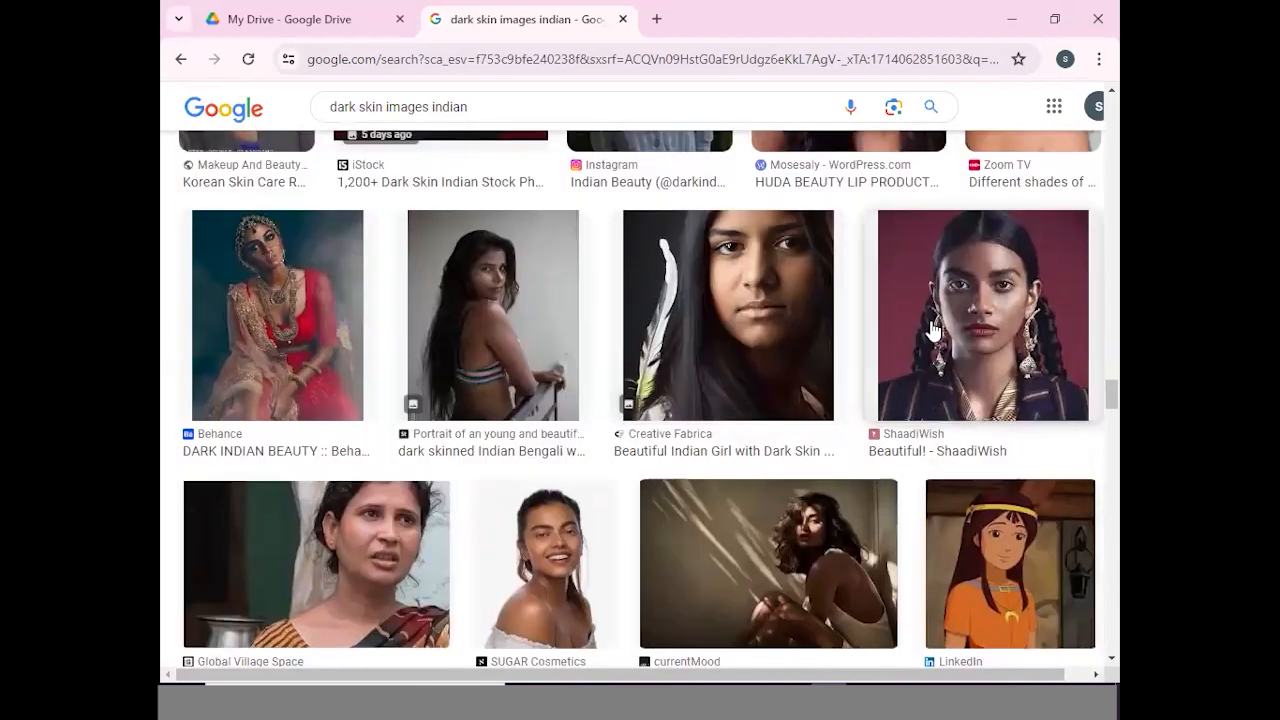
Preview the ShaadiWish portrait of the woman with braids and large earrings, look through its related images, and close the preview
{"action": "left_click", "coordinate": [686, 396]}
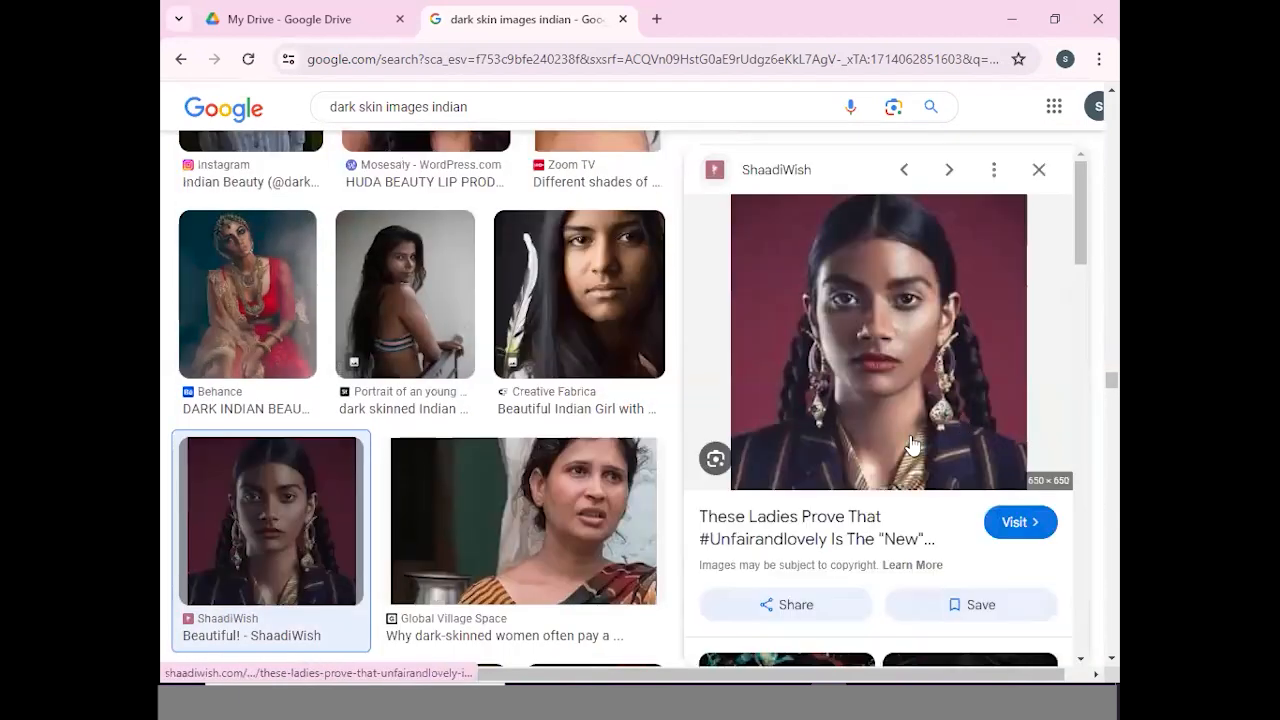
{"action": "scroll", "coordinate": [912, 441], "scroll_direction": "down", "scroll_amount": 4}
{"action": "scroll", "coordinate": [912, 437], "scroll_direction": "down", "scroll_amount": 8}
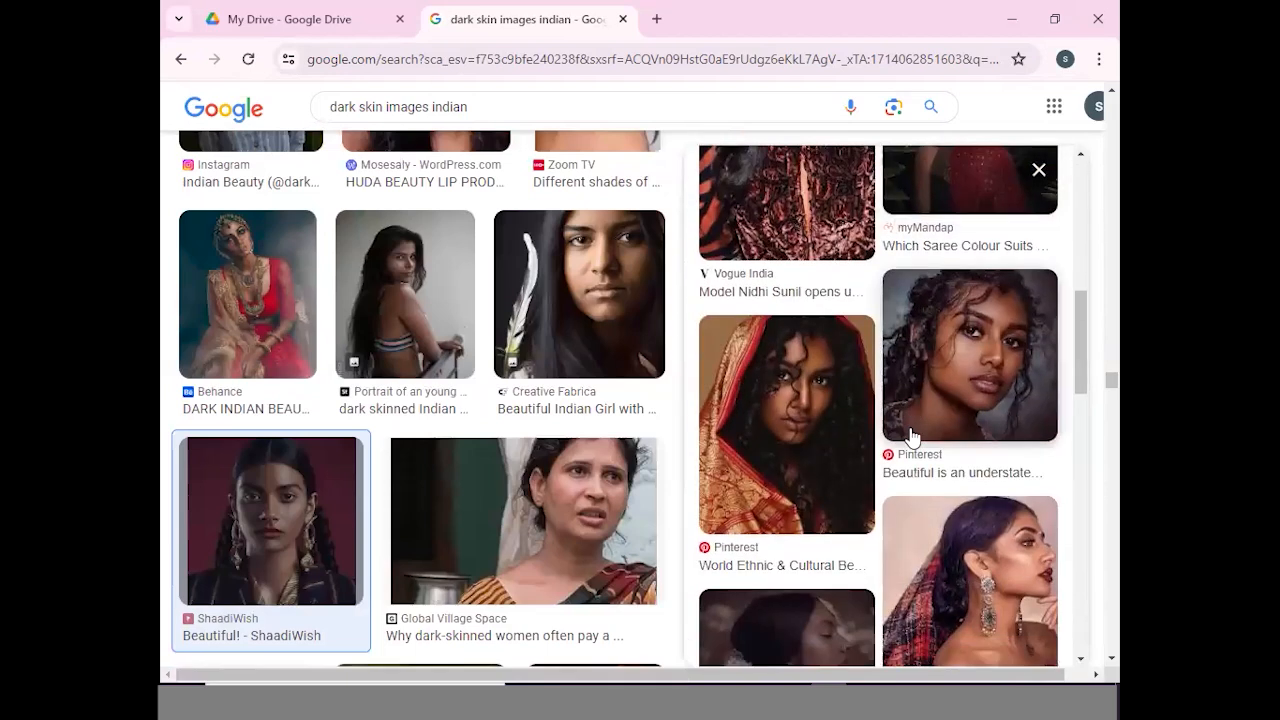
{"action": "scroll", "coordinate": [912, 437], "scroll_direction": "down", "scroll_amount": 6}
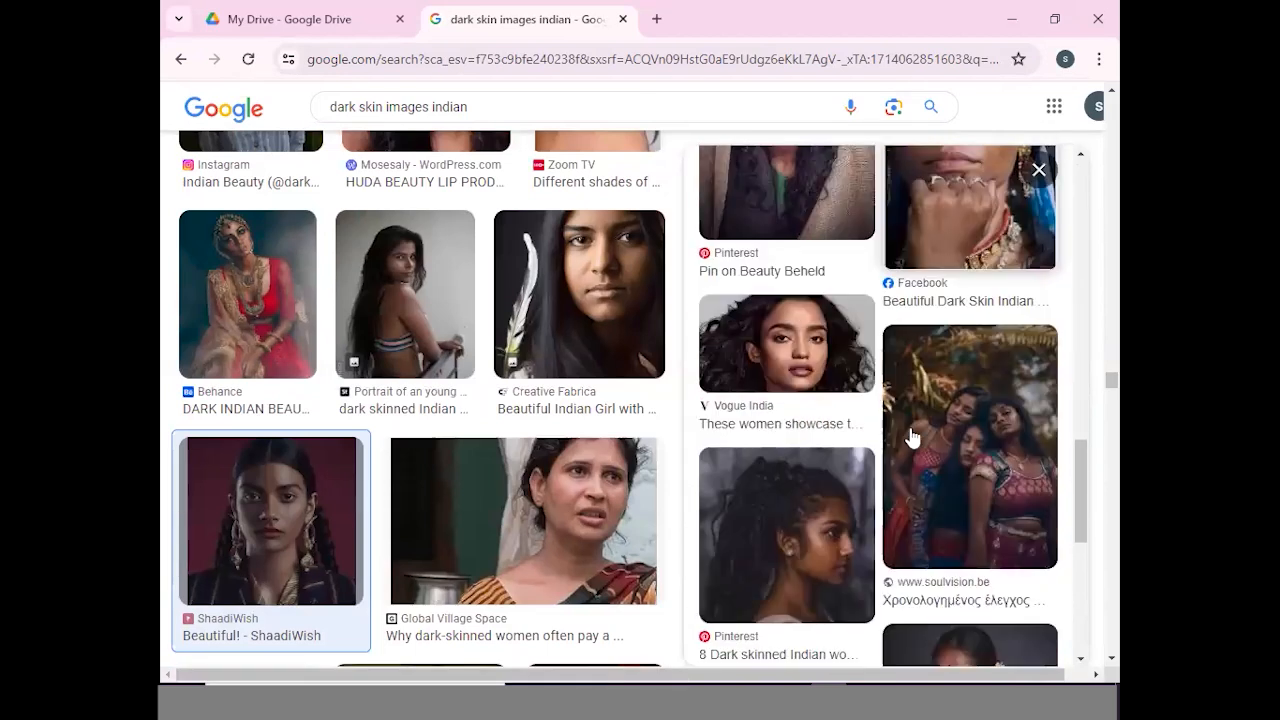
{"action": "left_click", "coordinate": [1039, 170]}
Look further through the "dark skin images indian" image results for a portrait with dark skin suitable for retouching
{"action": "scroll", "coordinate": [840, 375], "scroll_direction": "down", "scroll_amount": 3}
{"action": "scroll", "coordinate": [840, 375], "scroll_direction": "down", "scroll_amount": 5}
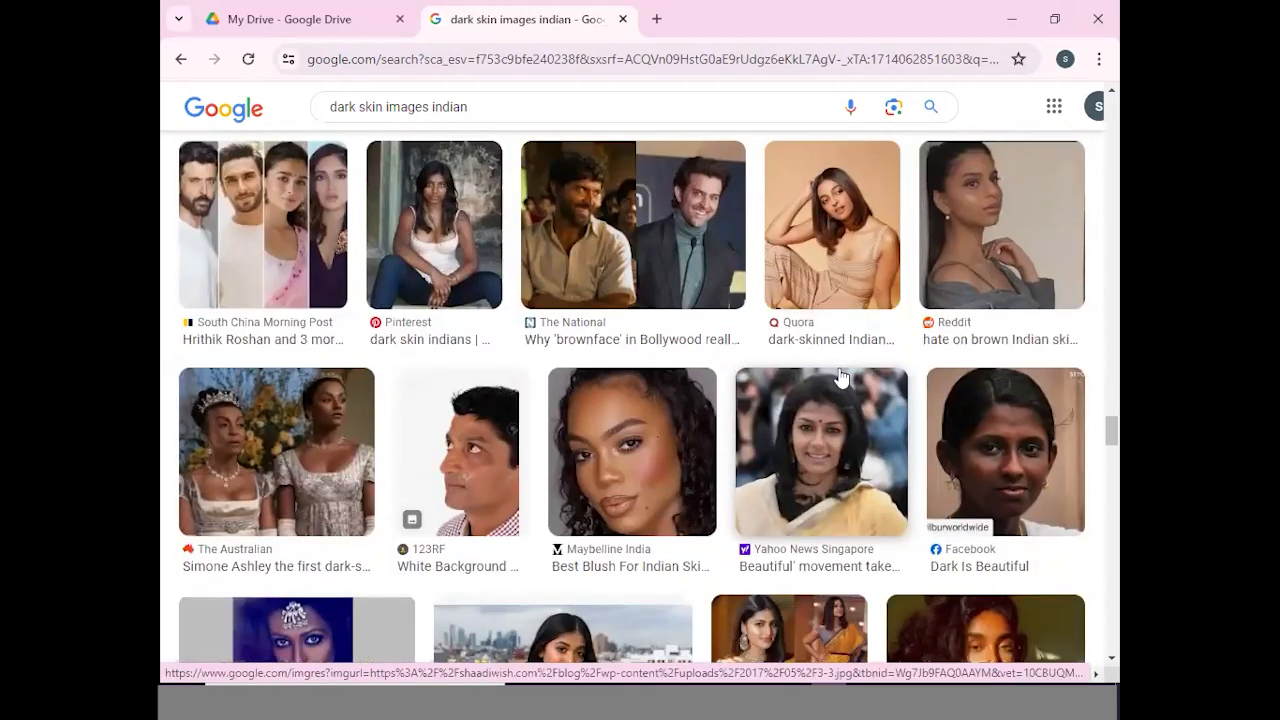
{"action": "scroll", "coordinate": [840, 377], "scroll_direction": "down", "scroll_amount": 3}
{"action": "scroll", "coordinate": [840, 377], "scroll_direction": "down", "scroll_amount": 2}
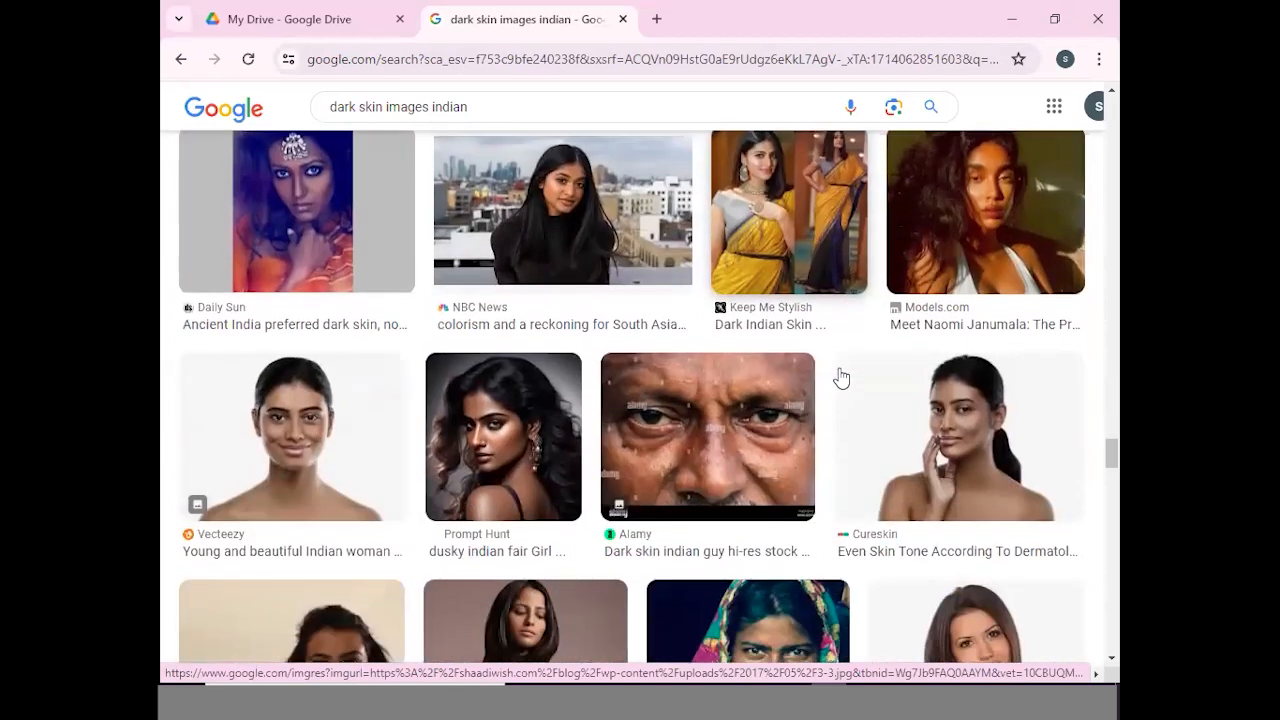
{"action": "scroll", "coordinate": [840, 377], "scroll_direction": "down", "scroll_amount": 3}
{"action": "scroll", "coordinate": [840, 377], "scroll_direction": "down", "scroll_amount": 8}
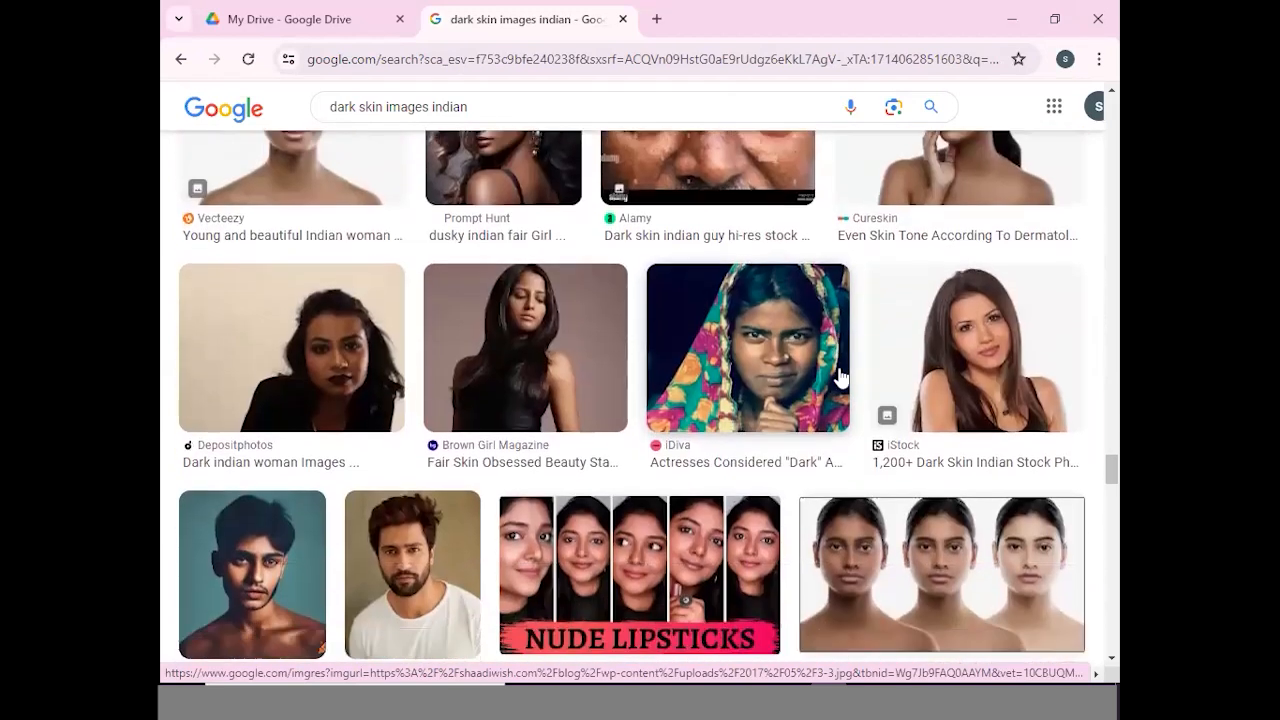
{"action": "scroll", "coordinate": [840, 377], "scroll_direction": "down", "scroll_amount": 2}
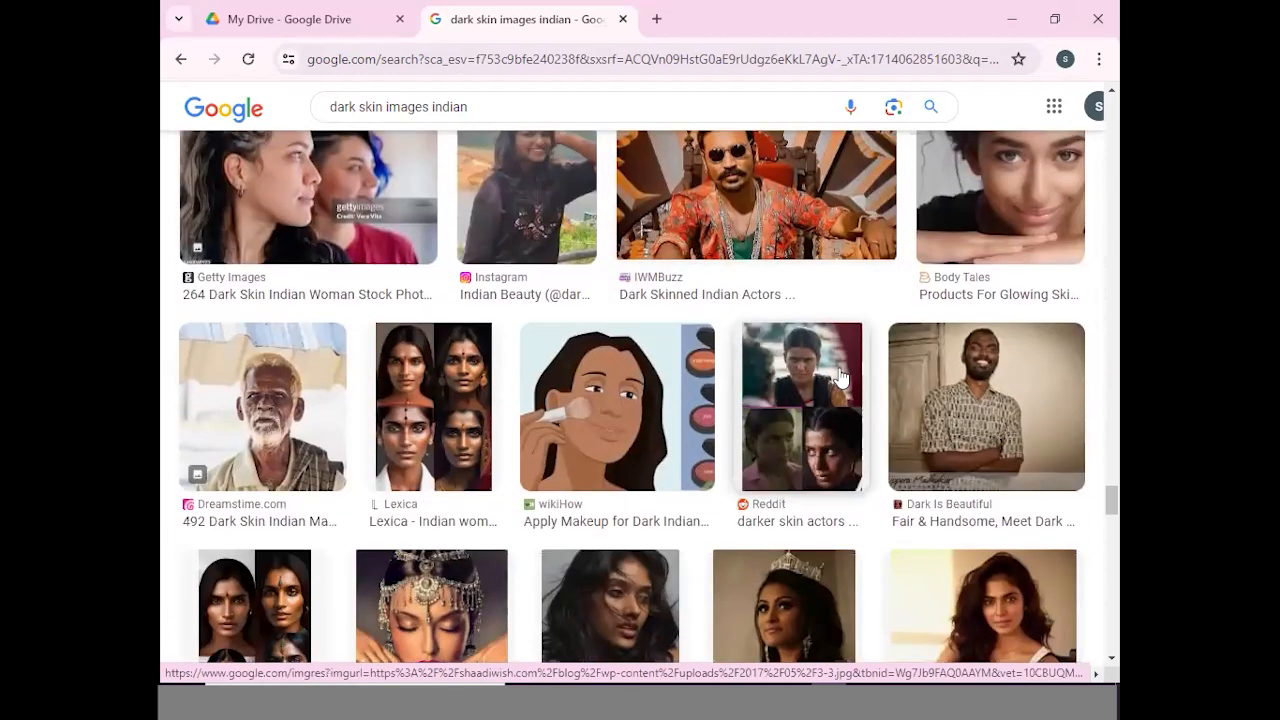
{"action": "scroll", "coordinate": [840, 377], "scroll_direction": "down", "scroll_amount": 3}
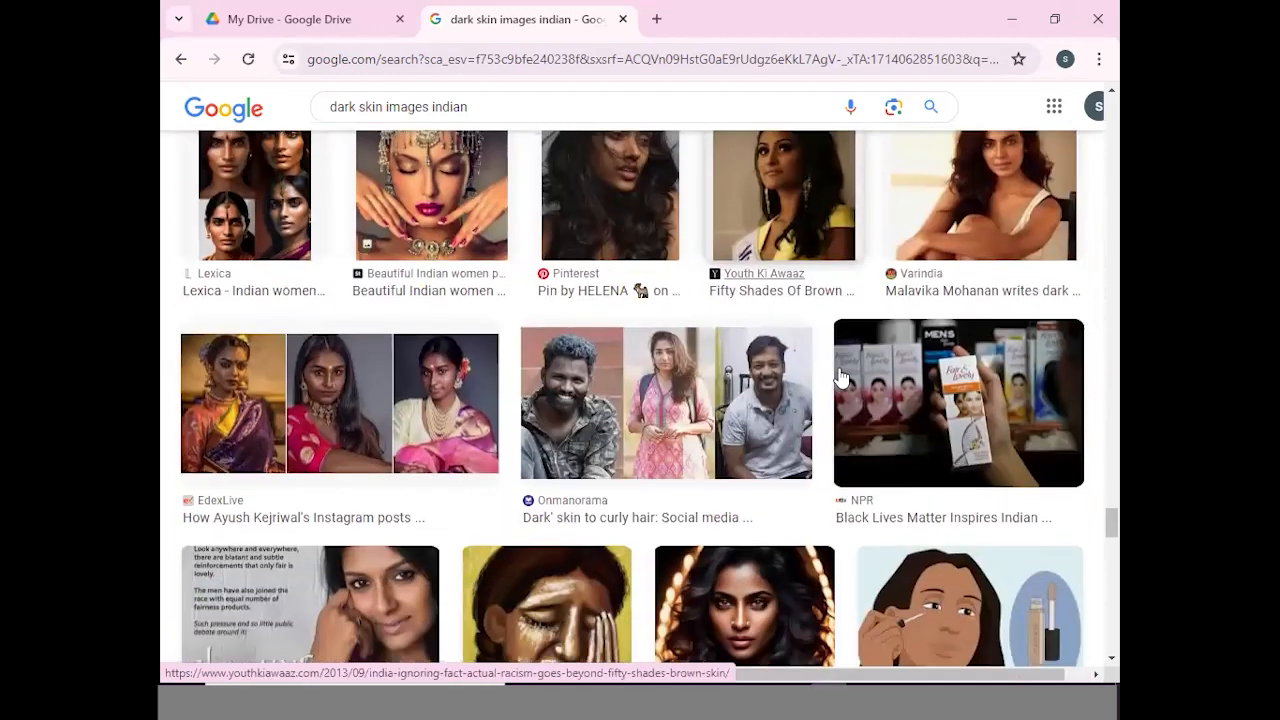
{"action": "scroll", "coordinate": [840, 377], "scroll_direction": "down", "scroll_amount": 5}
{"action": "scroll", "coordinate": [840, 377], "scroll_direction": "down", "scroll_amount": 4}
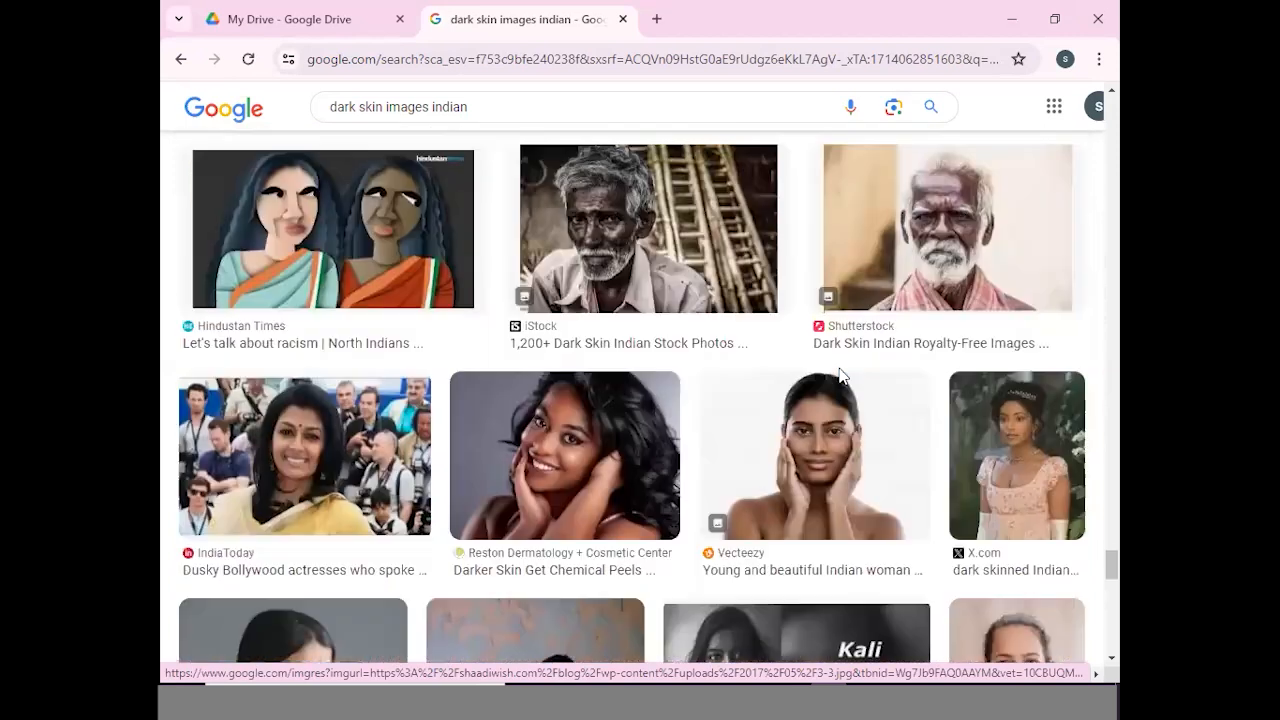
{"action": "scroll", "coordinate": [840, 377], "scroll_direction": "down", "scroll_amount": 2}
{"action": "scroll", "coordinate": [840, 377], "scroll_direction": "down", "scroll_amount": 4}
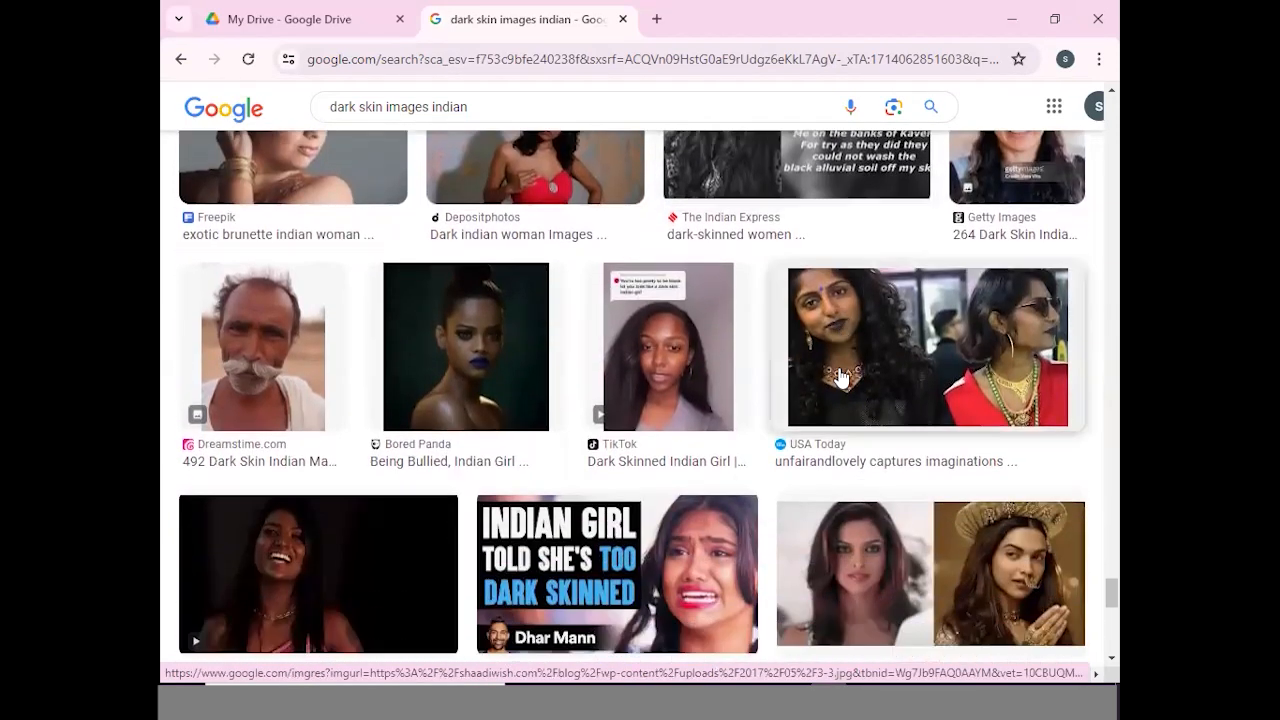
{"action": "scroll", "coordinate": [840, 377], "scroll_direction": "down", "scroll_amount": 3}
{"action": "scroll", "coordinate": [840, 377], "scroll_direction": "down", "scroll_amount": 2}
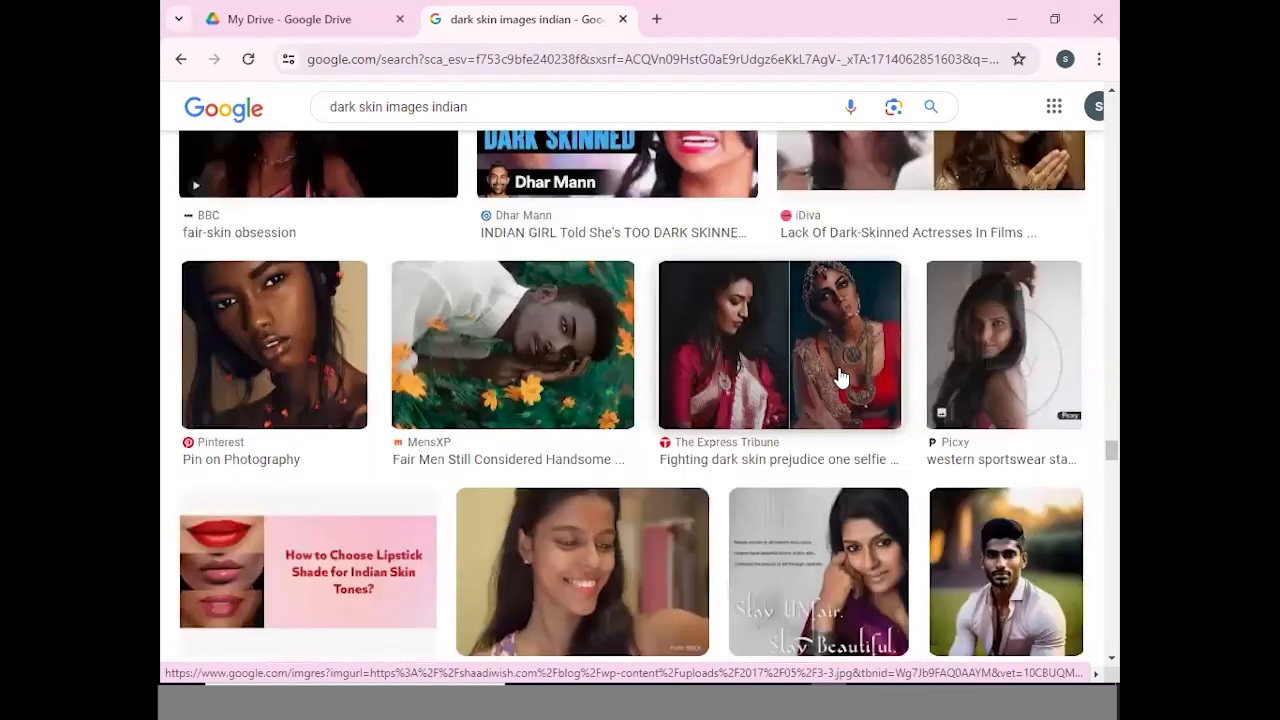
{"action": "scroll", "coordinate": [840, 377], "scroll_direction": "down", "scroll_amount": 1}
{"action": "scroll", "coordinate": [840, 377], "scroll_direction": "up", "scroll_amount": 3}
{"action": "scroll", "coordinate": [840, 377], "scroll_direction": "down", "scroll_amount": 3}
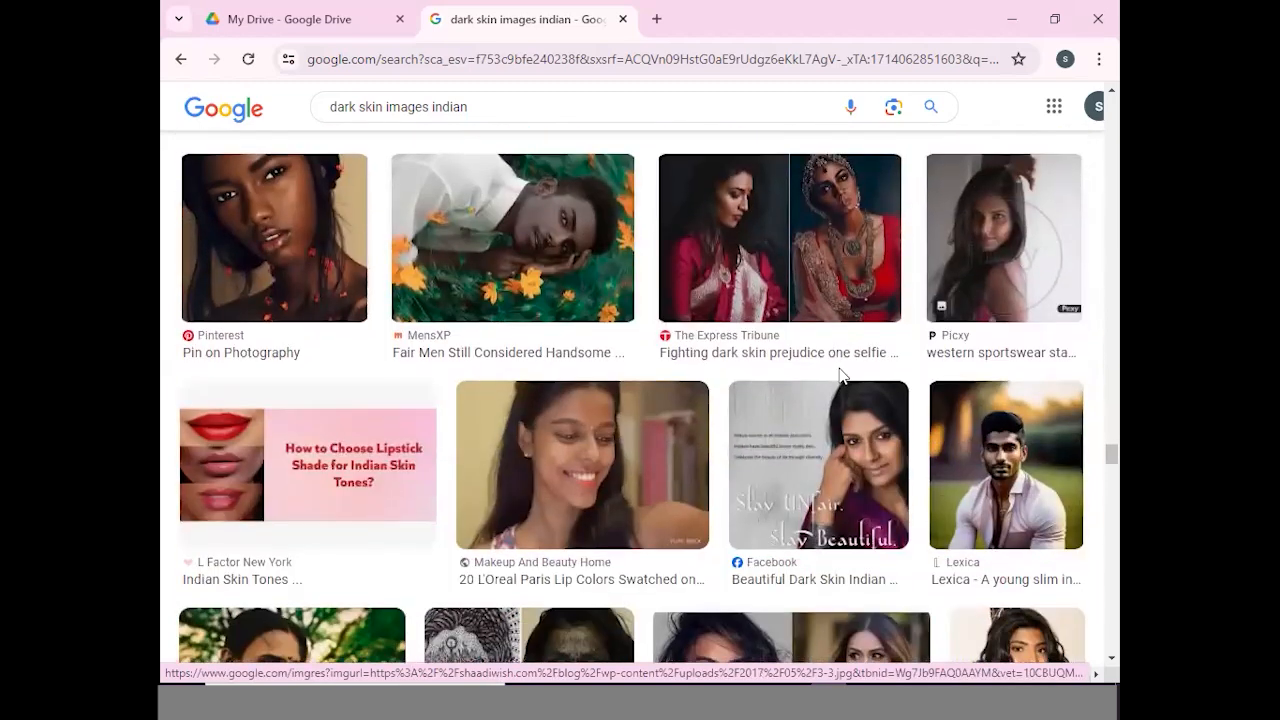
{"action": "scroll", "coordinate": [840, 377], "scroll_direction": "down", "scroll_amount": 3}
{"action": "scroll", "coordinate": [840, 377], "scroll_direction": "down", "scroll_amount": 4}
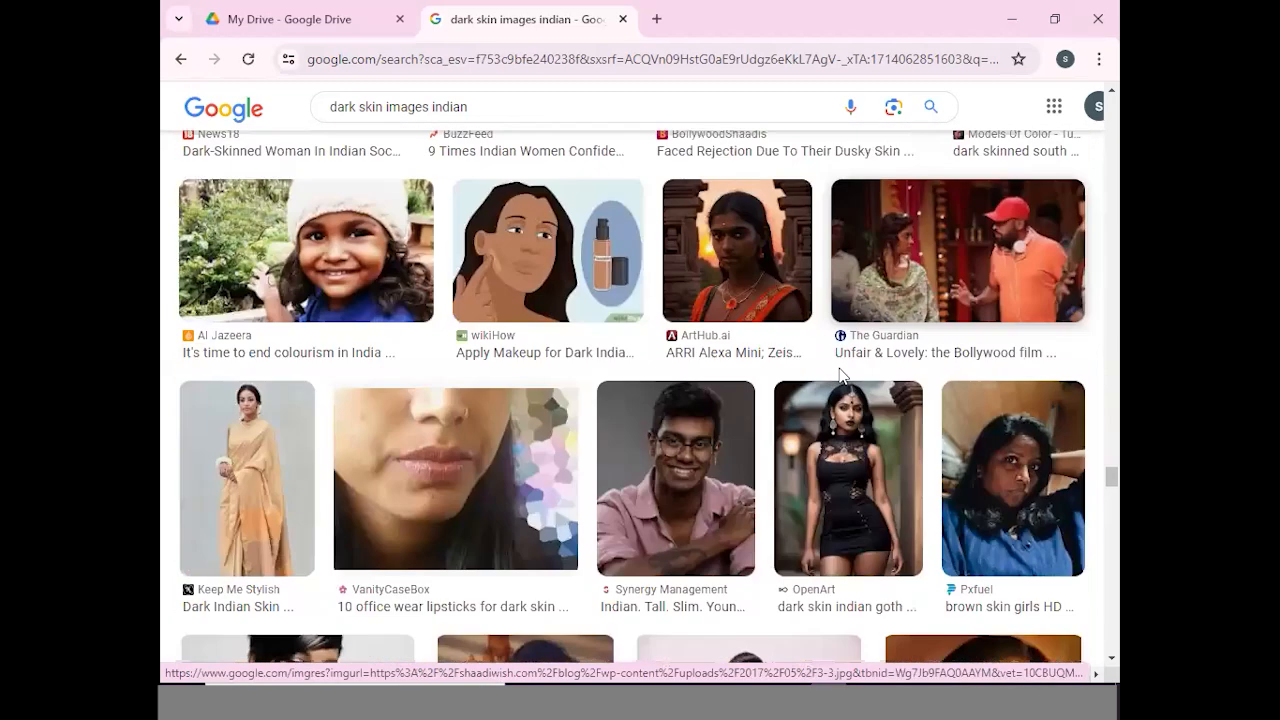
{"action": "scroll", "coordinate": [840, 377], "scroll_direction": "down", "scroll_amount": 4}
{"action": "scroll", "coordinate": [840, 377], "scroll_direction": "down", "scroll_amount": 3}
{"action": "scroll", "coordinate": [840, 377], "scroll_direction": "down", "scroll_amount": 4}
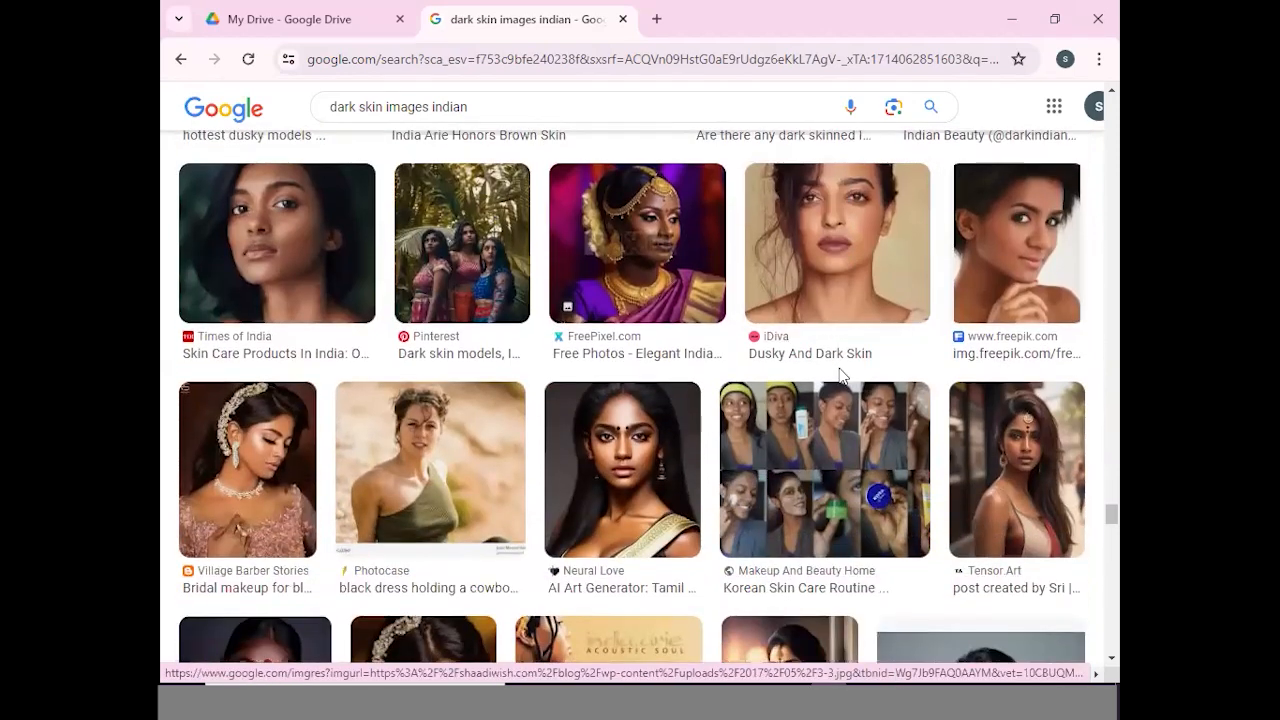
{"action": "scroll", "coordinate": [841, 377], "scroll_direction": "down", "scroll_amount": 2}
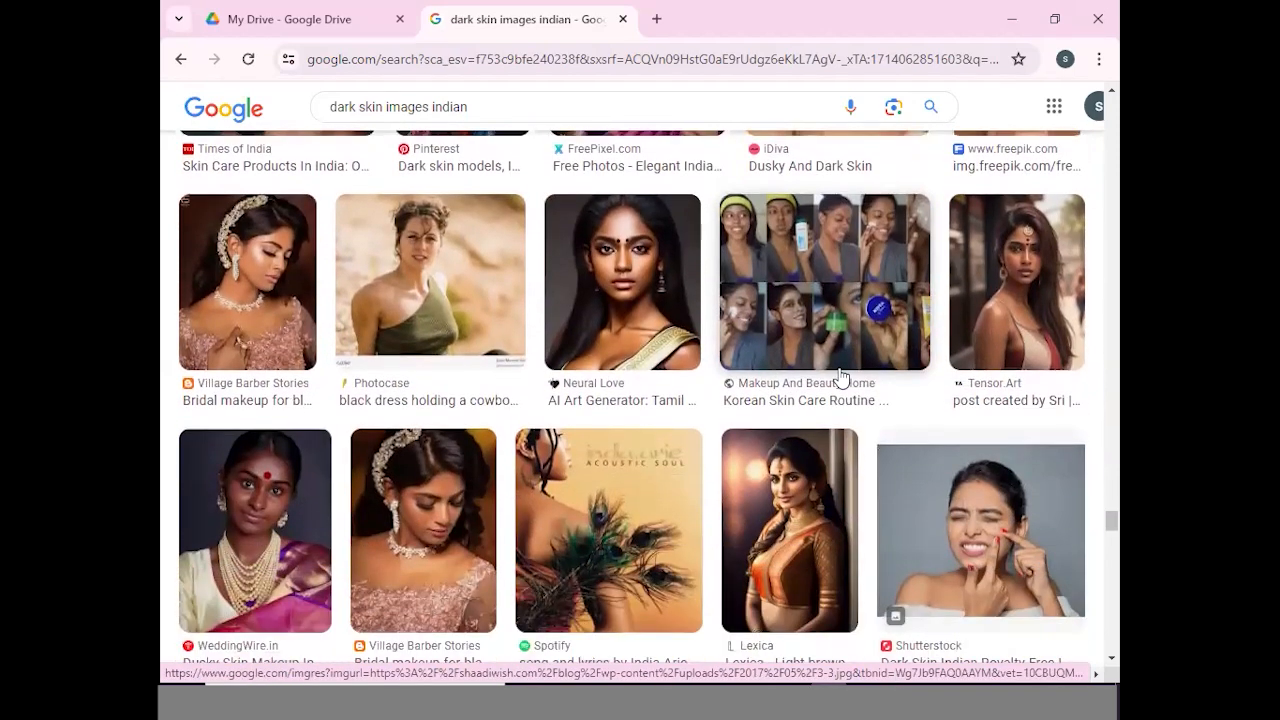
{"action": "scroll", "coordinate": [840, 377], "scroll_direction": "down", "scroll_amount": 2}
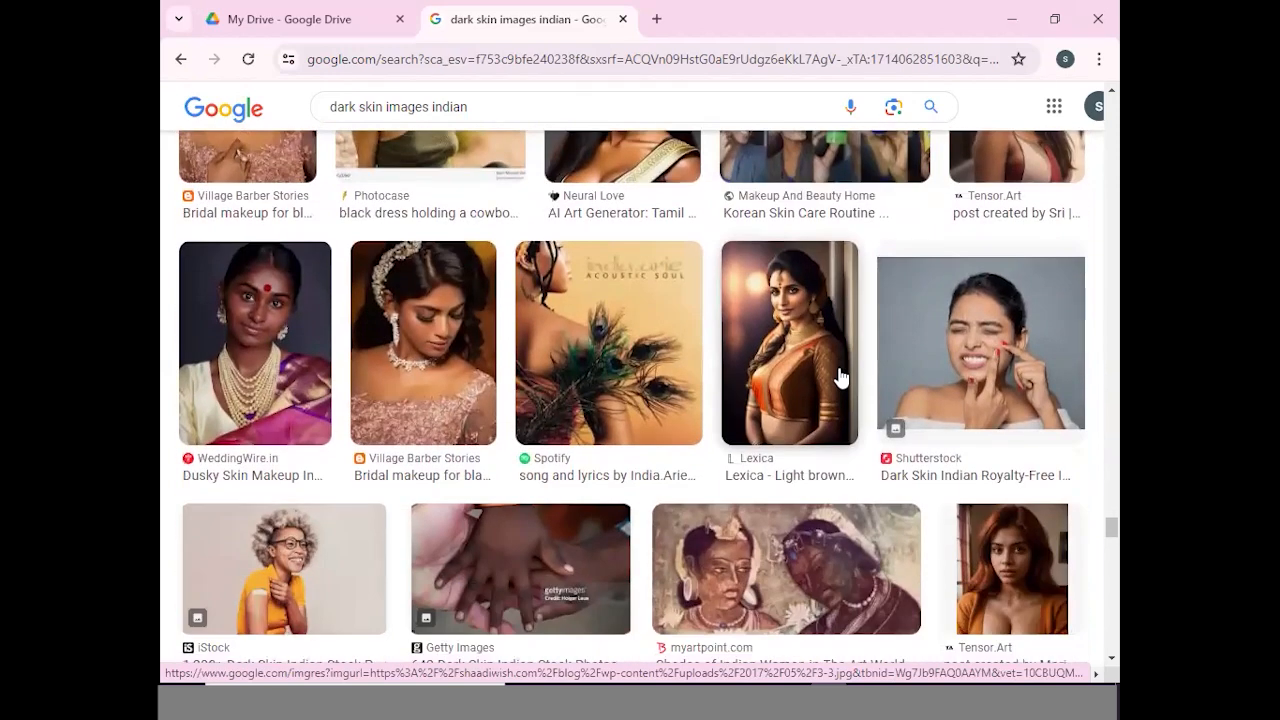
{"action": "scroll", "coordinate": [840, 377], "scroll_direction": "down", "scroll_amount": 1}
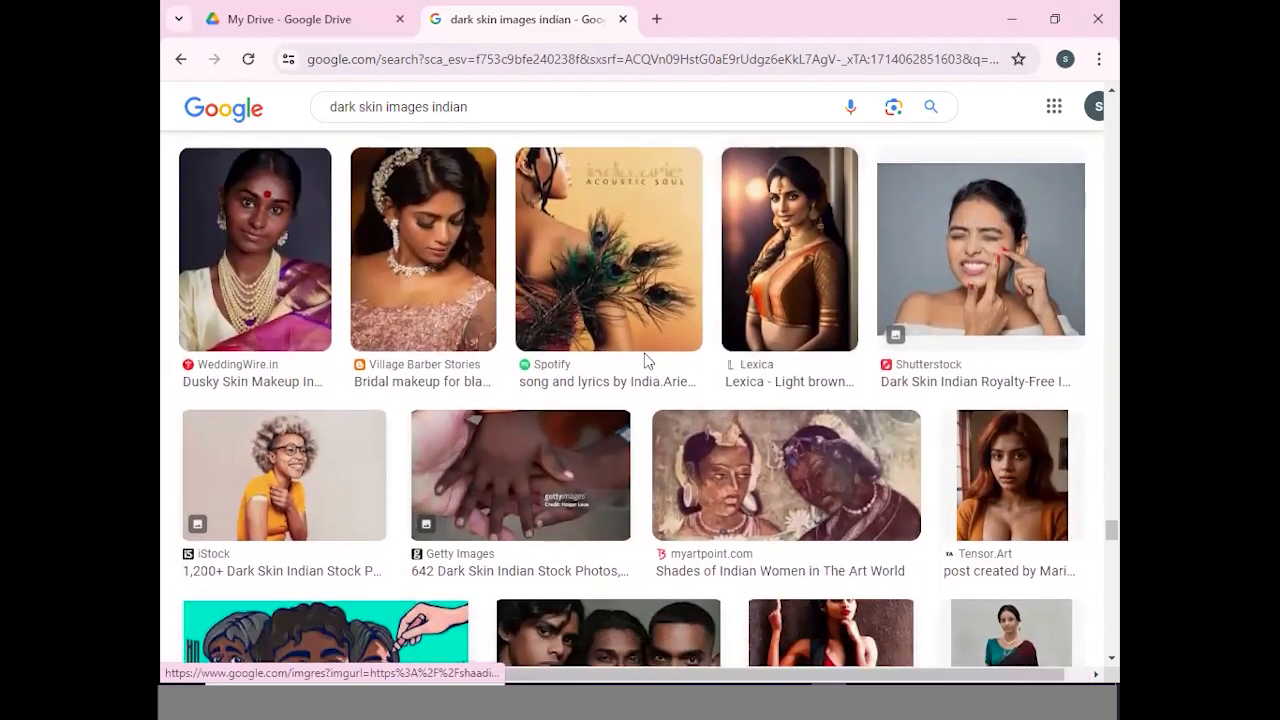
Preview the Village Barber Stories bridal makeup portrait and open its related image of the bride facing the camera
{"action": "left_click", "coordinate": [474, 334]}
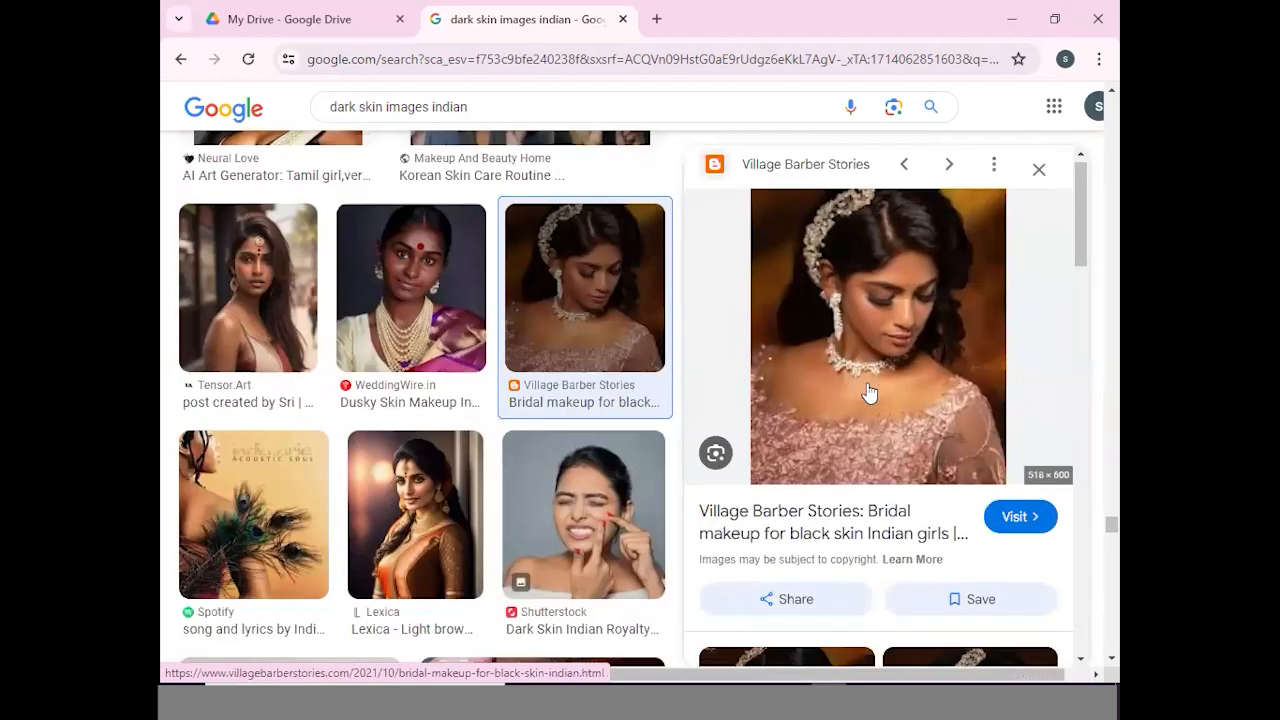
{"action": "scroll", "coordinate": [868, 384], "scroll_direction": "down", "scroll_amount": 5}
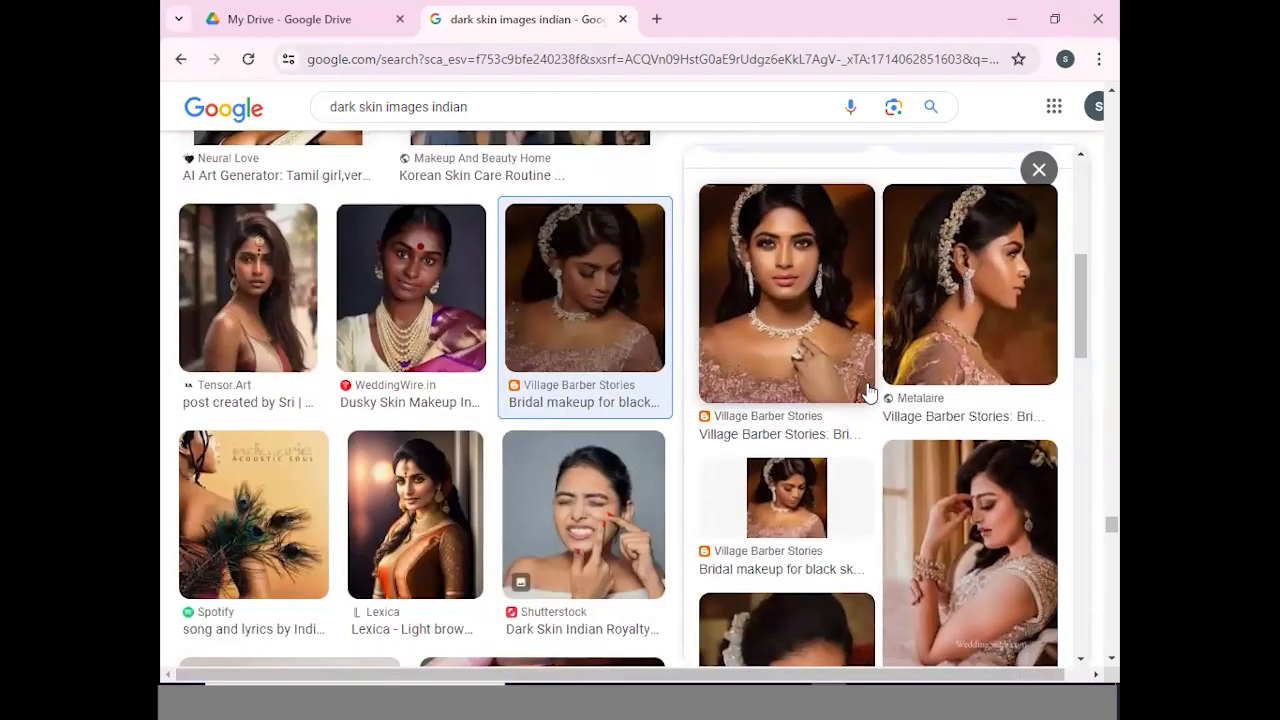
{"action": "left_click", "coordinate": [809, 334]}
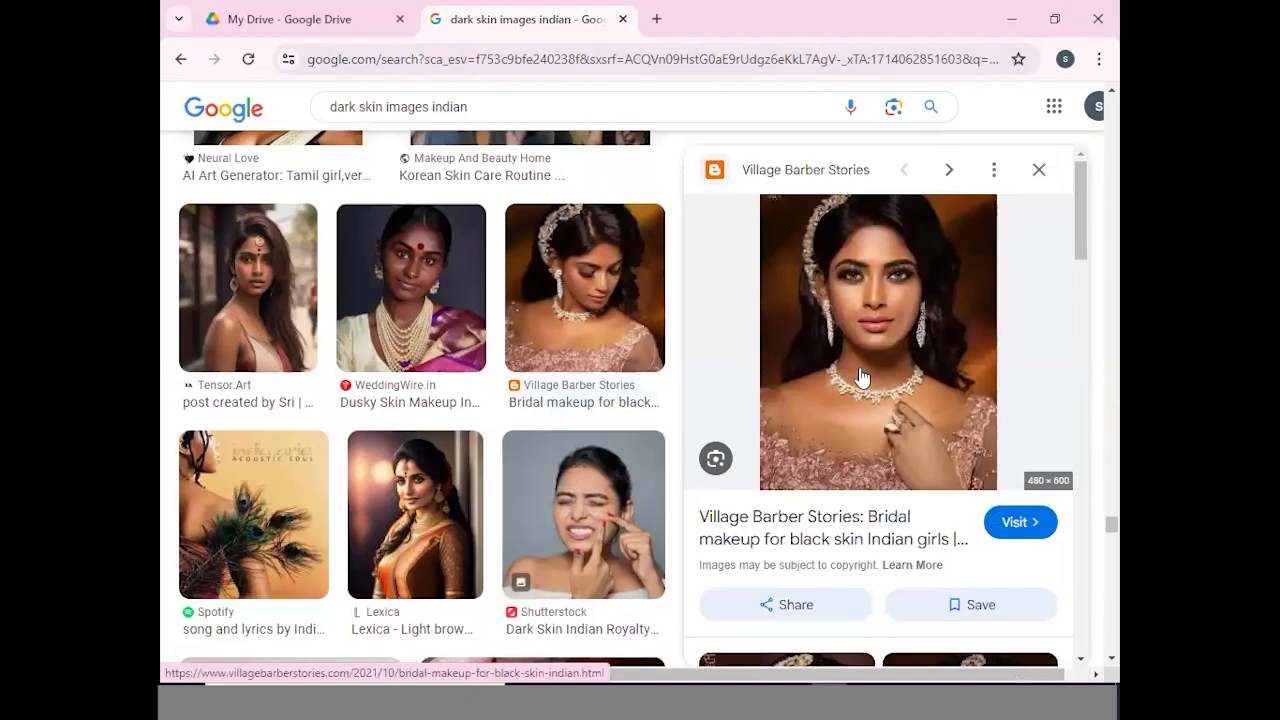
Compare the related bridal images and further search results with the front-facing bridal portrait, and return to that portrait's preview
{"action": "scroll", "coordinate": [860, 375], "scroll_direction": "down", "scroll_amount": 6}
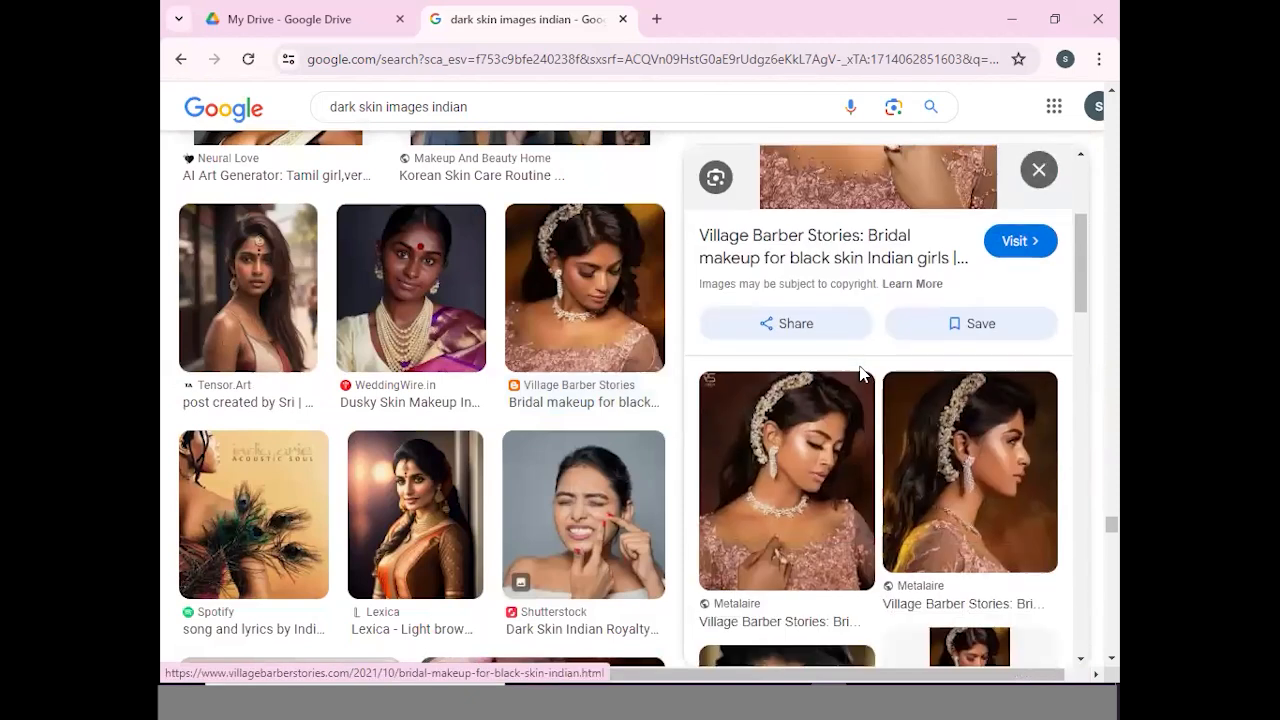
{"action": "scroll", "coordinate": [568, 406], "scroll_direction": "down", "scroll_amount": 8}
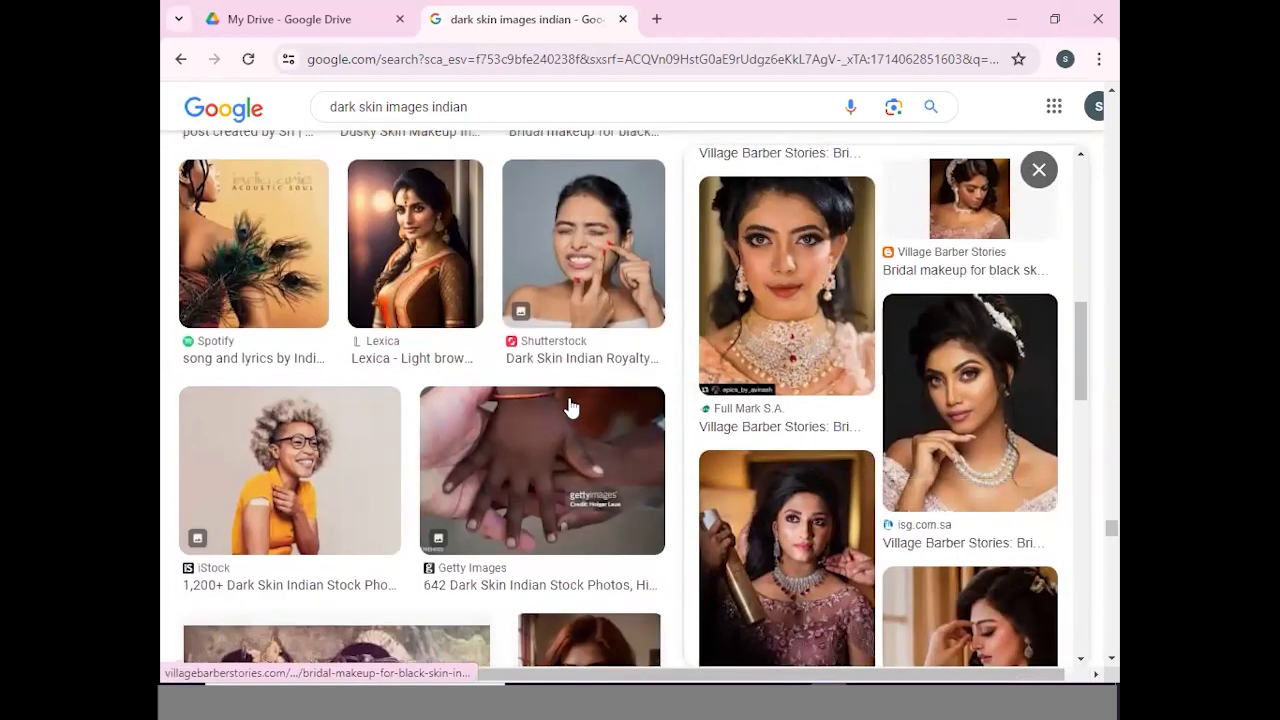
{"action": "scroll", "coordinate": [568, 406], "scroll_direction": "down", "scroll_amount": 10}
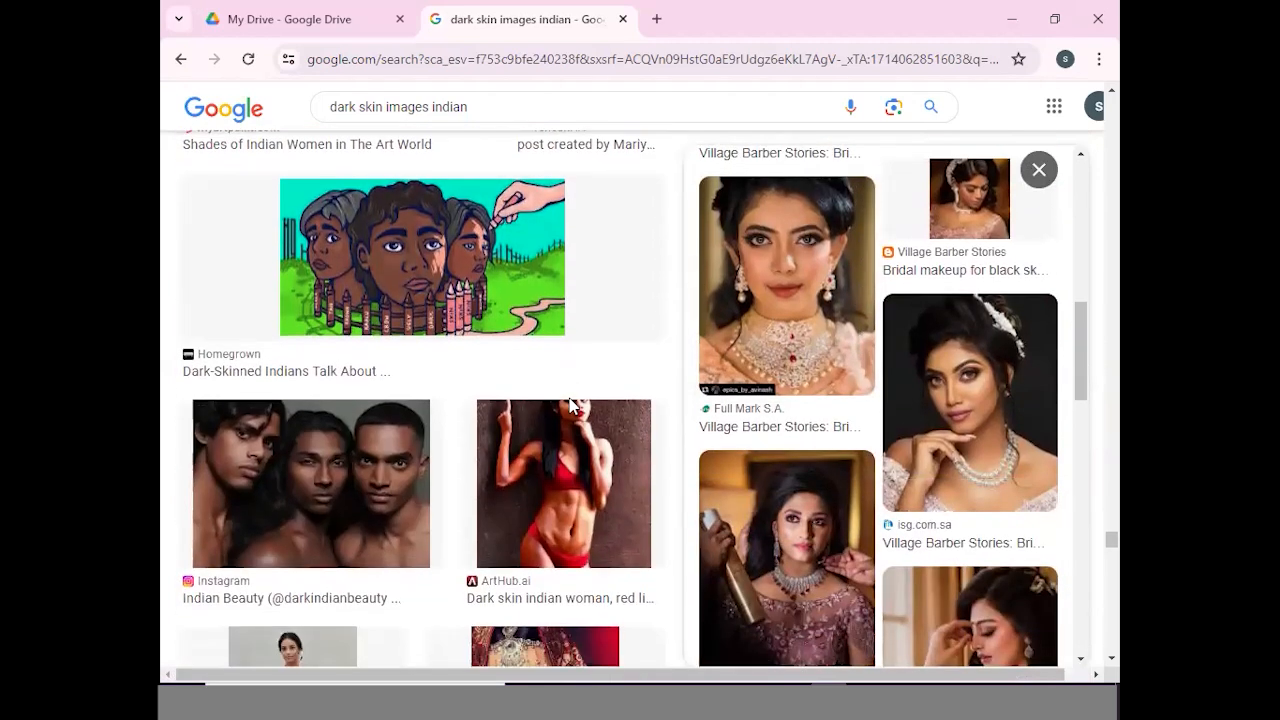
{"action": "scroll", "coordinate": [571, 403], "scroll_direction": "down", "scroll_amount": 3}
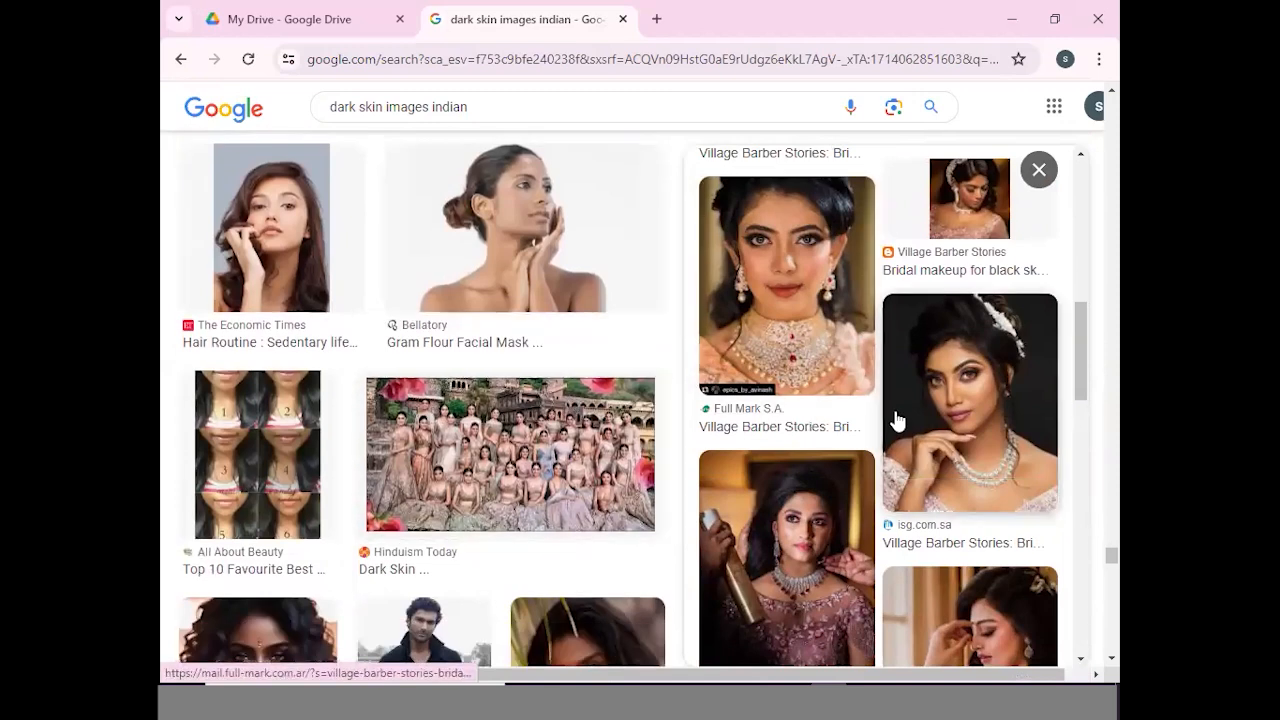
{"action": "left_click", "coordinate": [894, 420]}
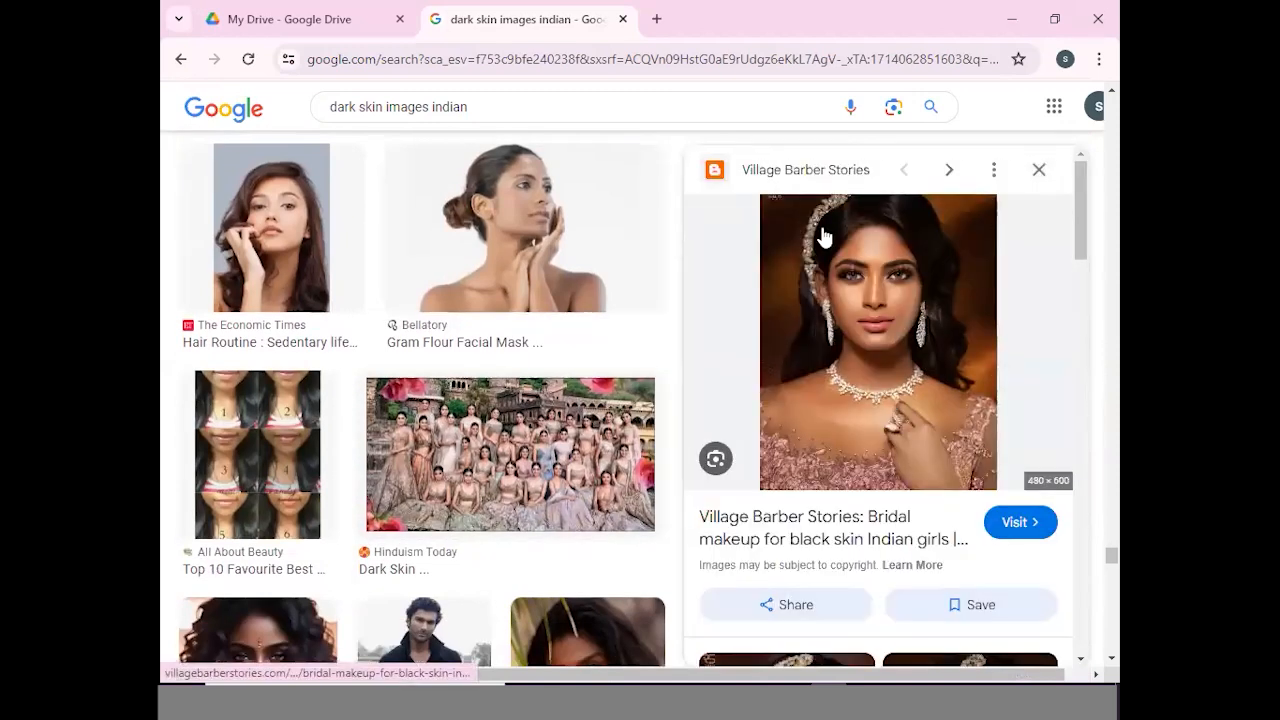
Copy the front-facing bridal portrait, switch to Photoshop, and paste it onto the blank canvas of Untitled-1
{"action": "right_click", "coordinate": [824, 237]}
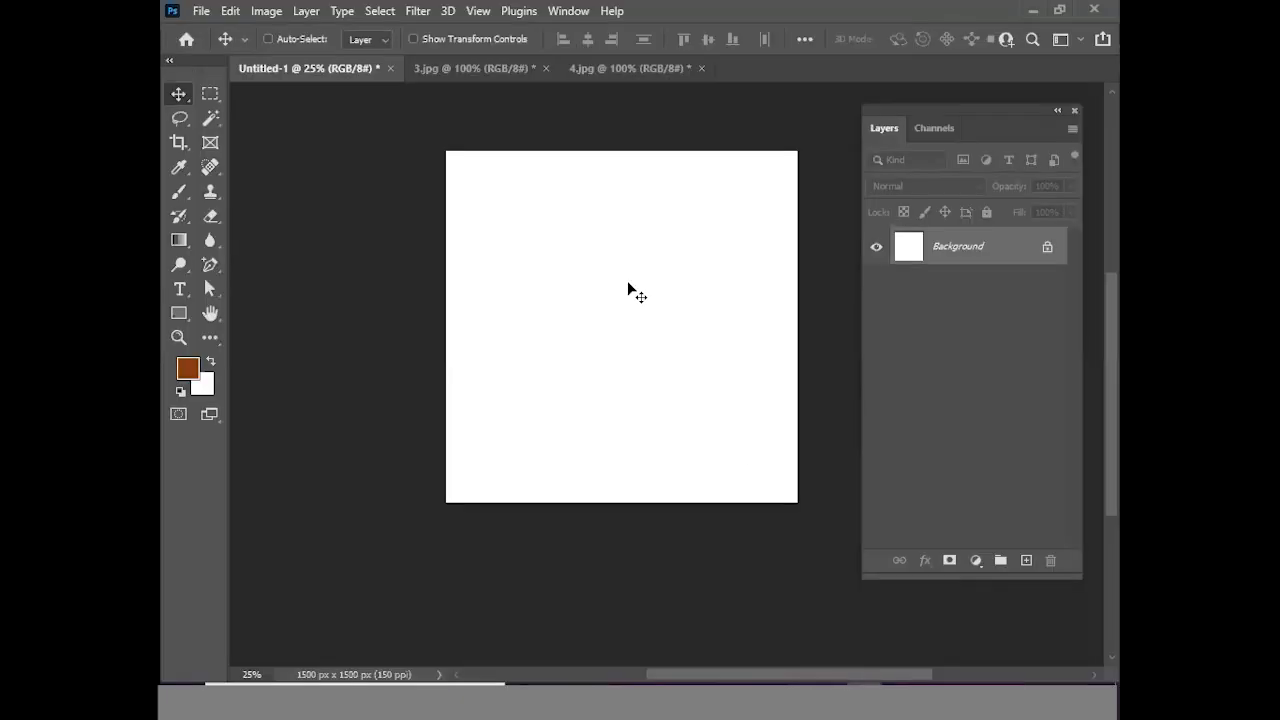
{"action": "key", "text": "ctrl+v"}
{"action": "left_click_drag", "start_coordinate": [636, 313], "coordinate": [628, 291]}
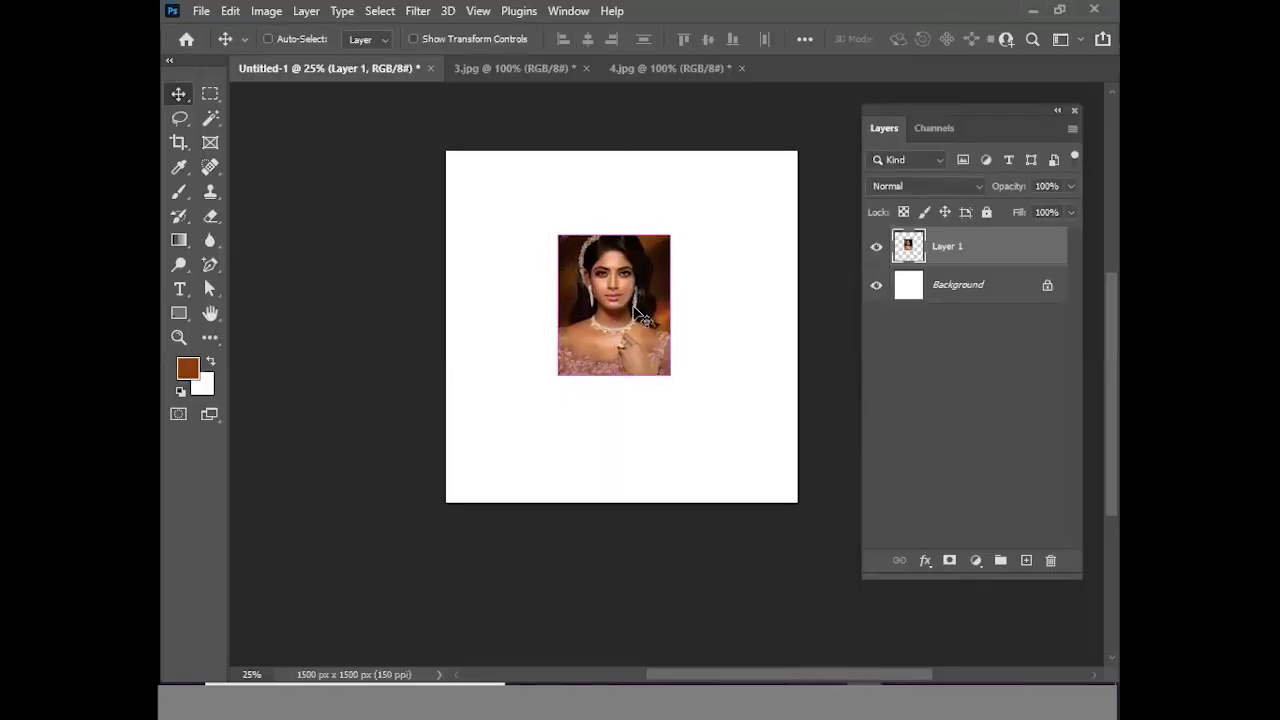
Scale the pasted portrait to about 250% and center it so it fills the canvas height
{"action": "key", "text": "ctrl+t"}
{"action": "left_click_drag", "start_coordinate": [671, 379], "coordinate": [754, 480]}
{"action": "left_click_drag", "start_coordinate": [707, 422], "coordinate": [708, 428]}
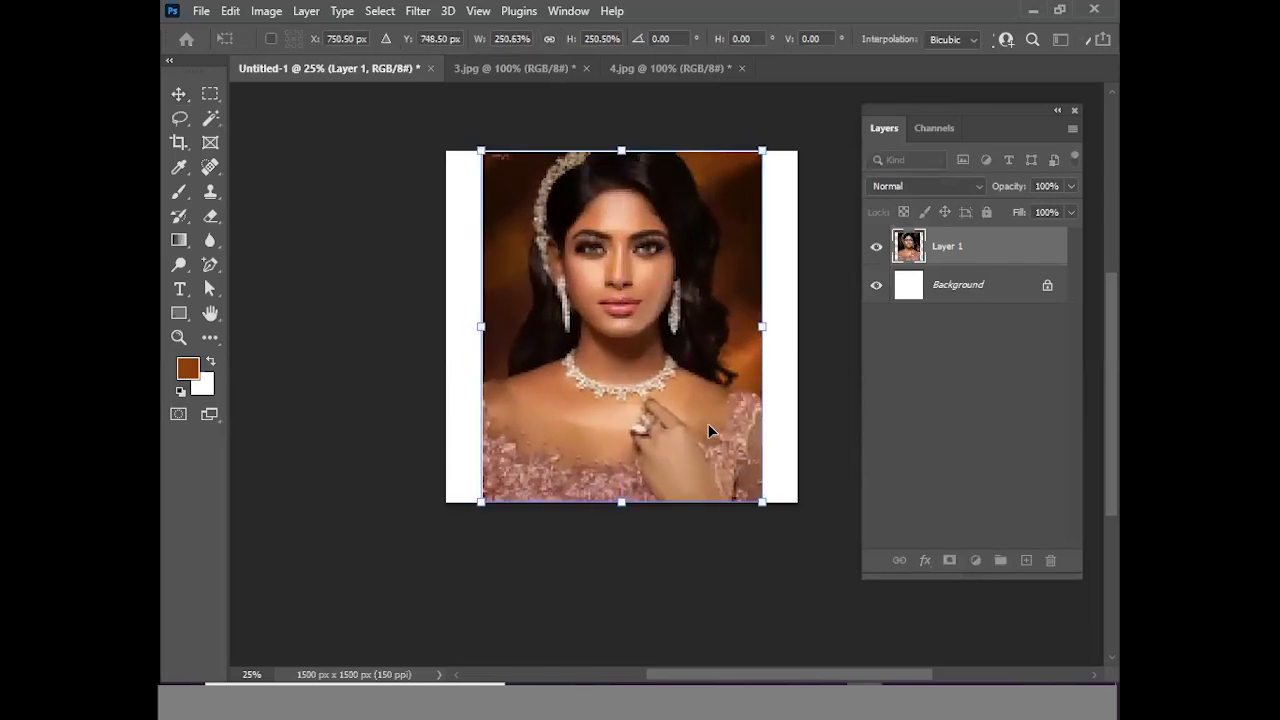
{"action": "key", "text": "Return"}
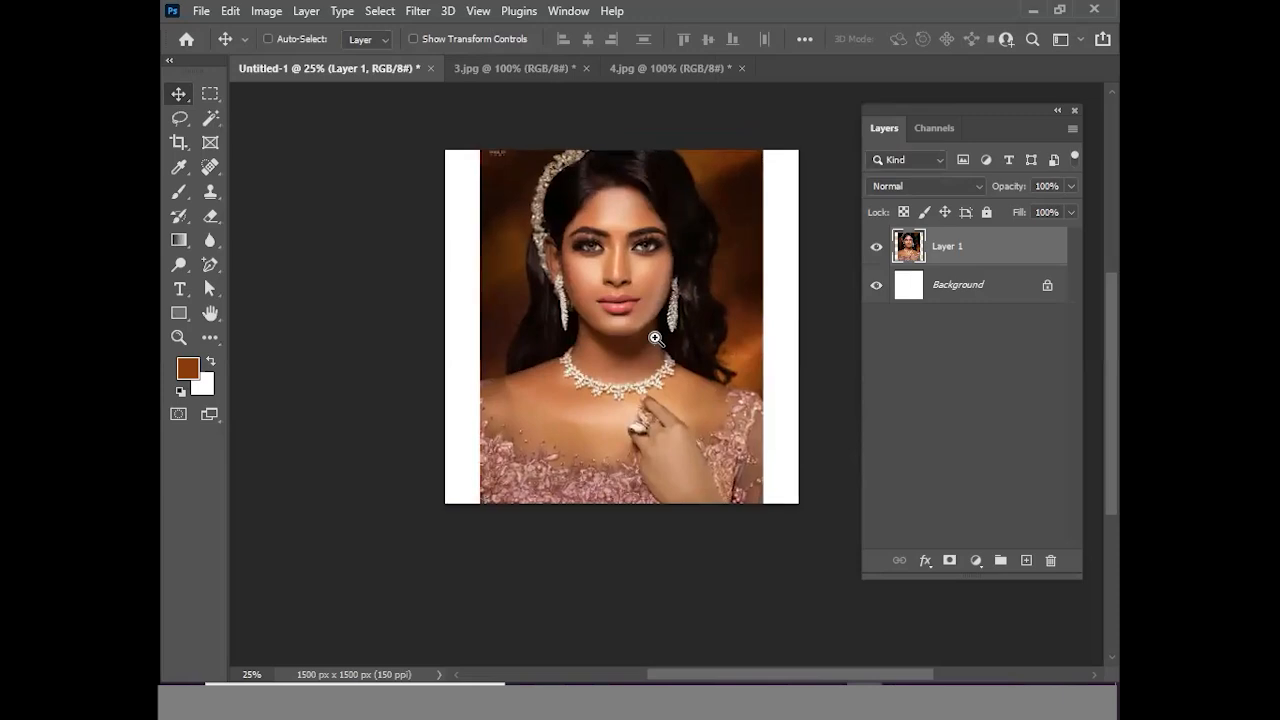
Examine the portrait's face and skin tones up close and in the full composition
{"action": "key", "text": "ctrl+plus"}
{"action": "scroll", "coordinate": [653, 331], "scroll_direction": "up", "scroll_amount": 1}
{"action": "scroll", "coordinate": [644, 341], "scroll_direction": "up", "scroll_amount": 2}
{"action": "scroll", "coordinate": [644, 341], "scroll_direction": "down", "scroll_amount": 2}
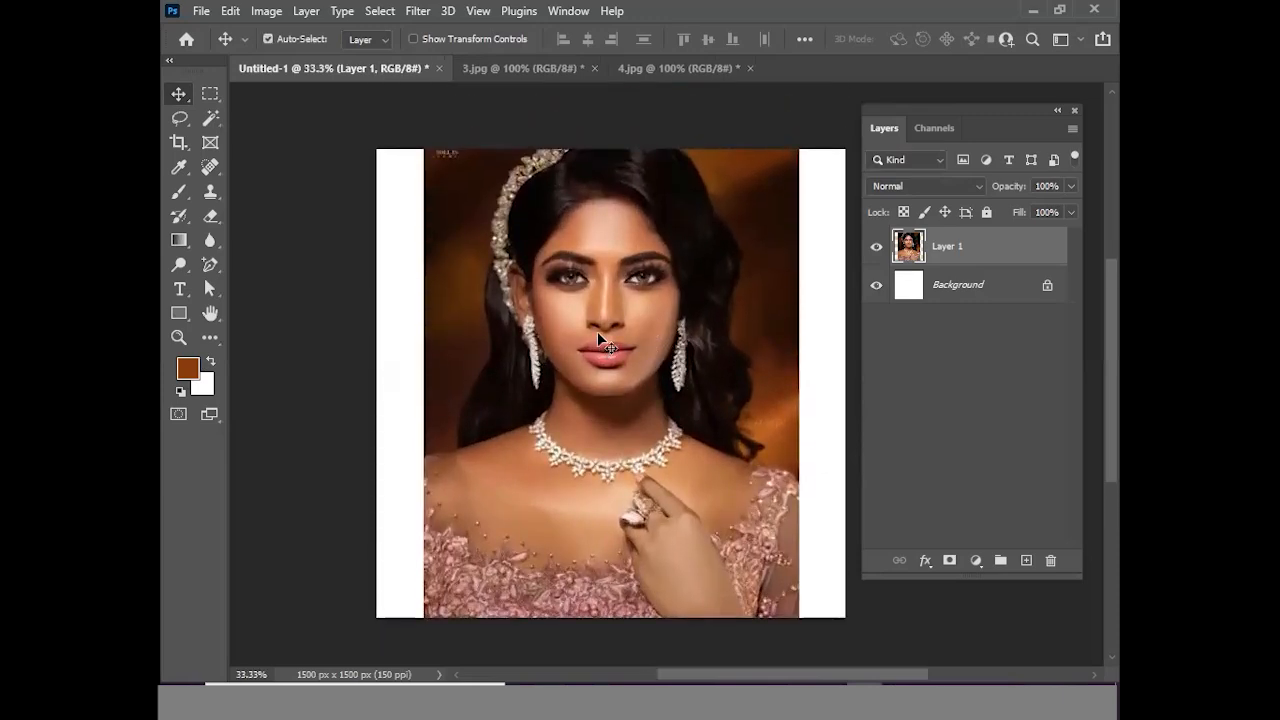
{"action": "scroll", "coordinate": [600, 340], "scroll_direction": "down", "scroll_amount": 2}
{"action": "scroll", "coordinate": [607, 346], "scroll_direction": "up", "scroll_amount": 1}
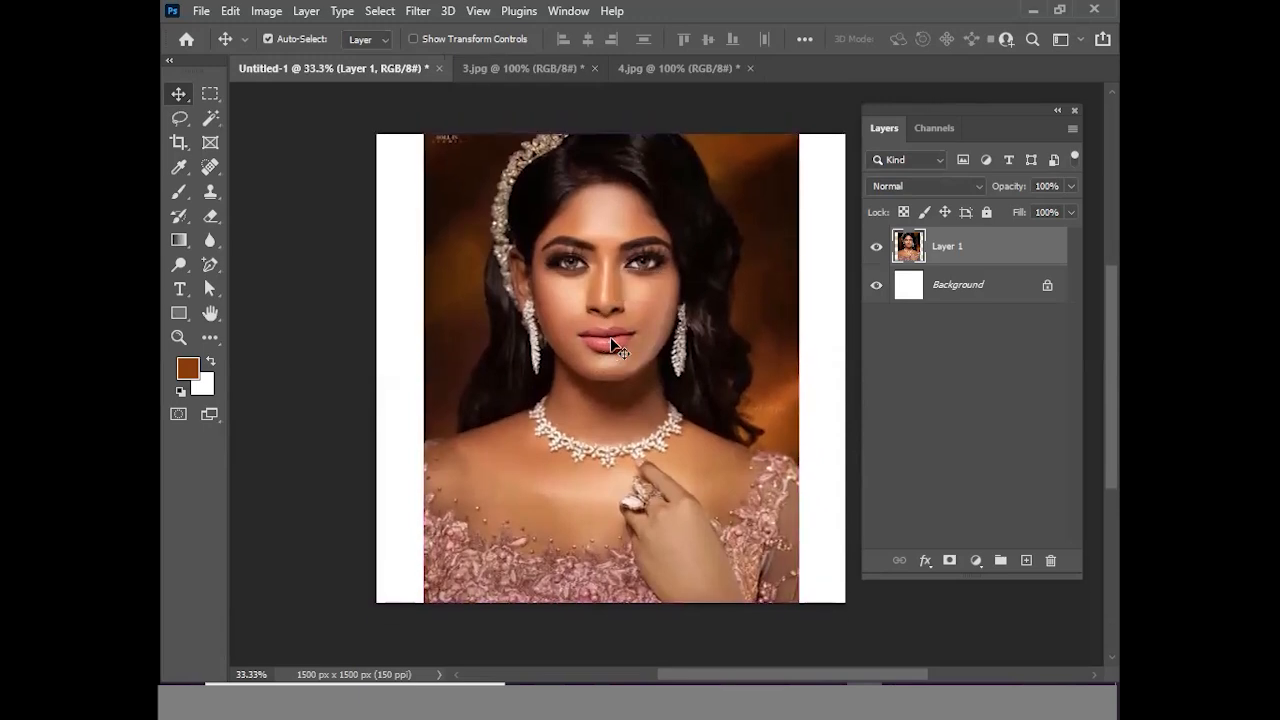
{"action": "key", "text": "ctrl+plus"}
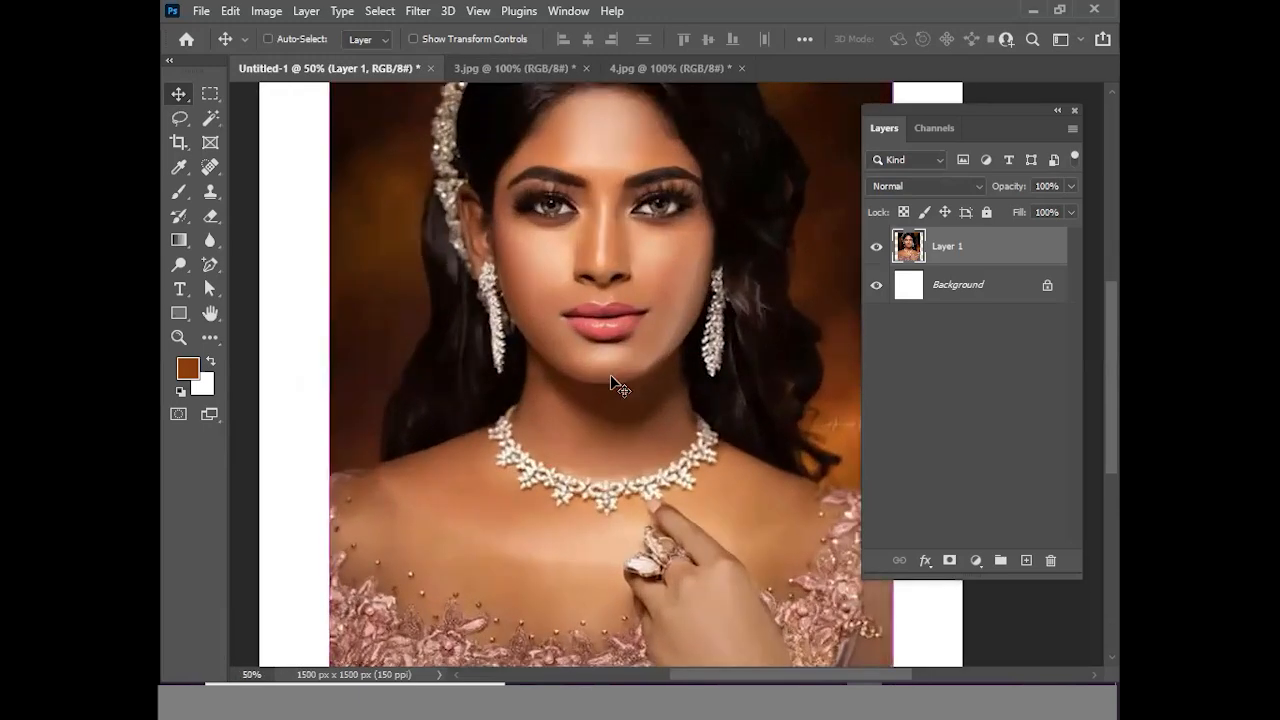
{"action": "key", "text": "ctrl+minus"}
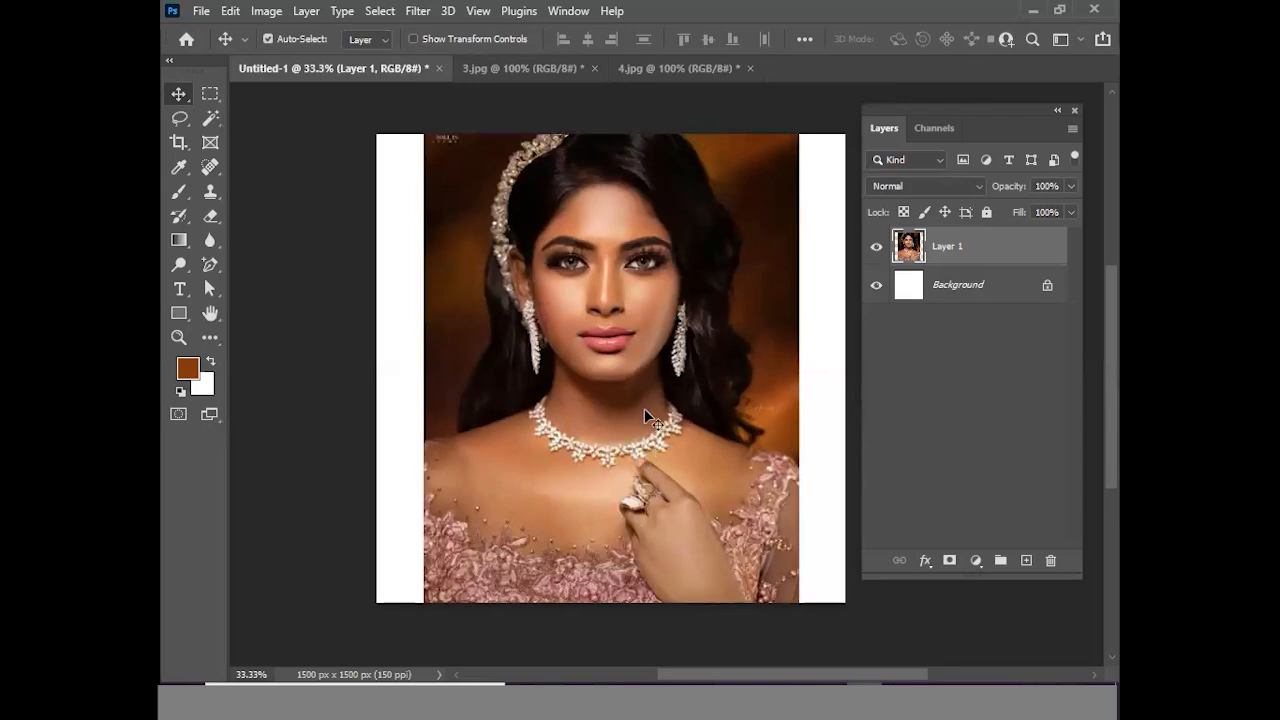
{"action": "scroll", "coordinate": [646, 408], "scroll_direction": "down", "scroll_amount": 1}
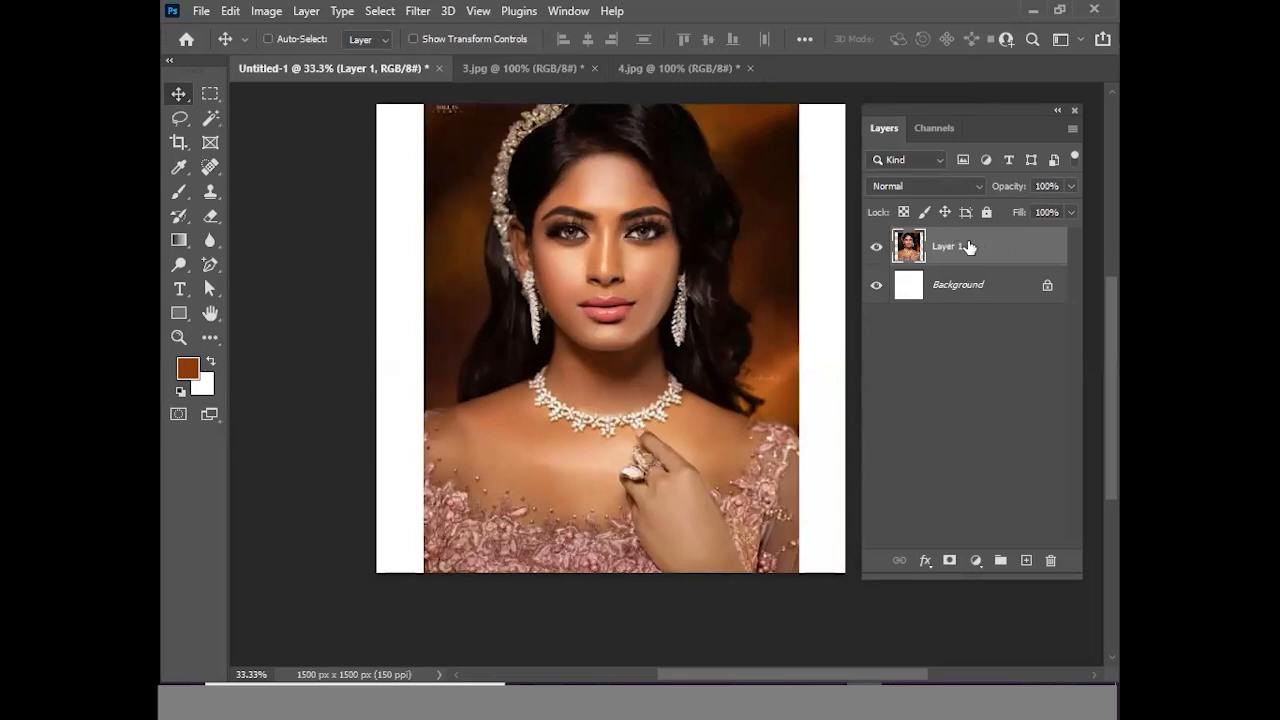
Duplicate the portrait layer Layer 1 and hide the original beneath the copy
{"action": "key", "text": "ctrl+j"}
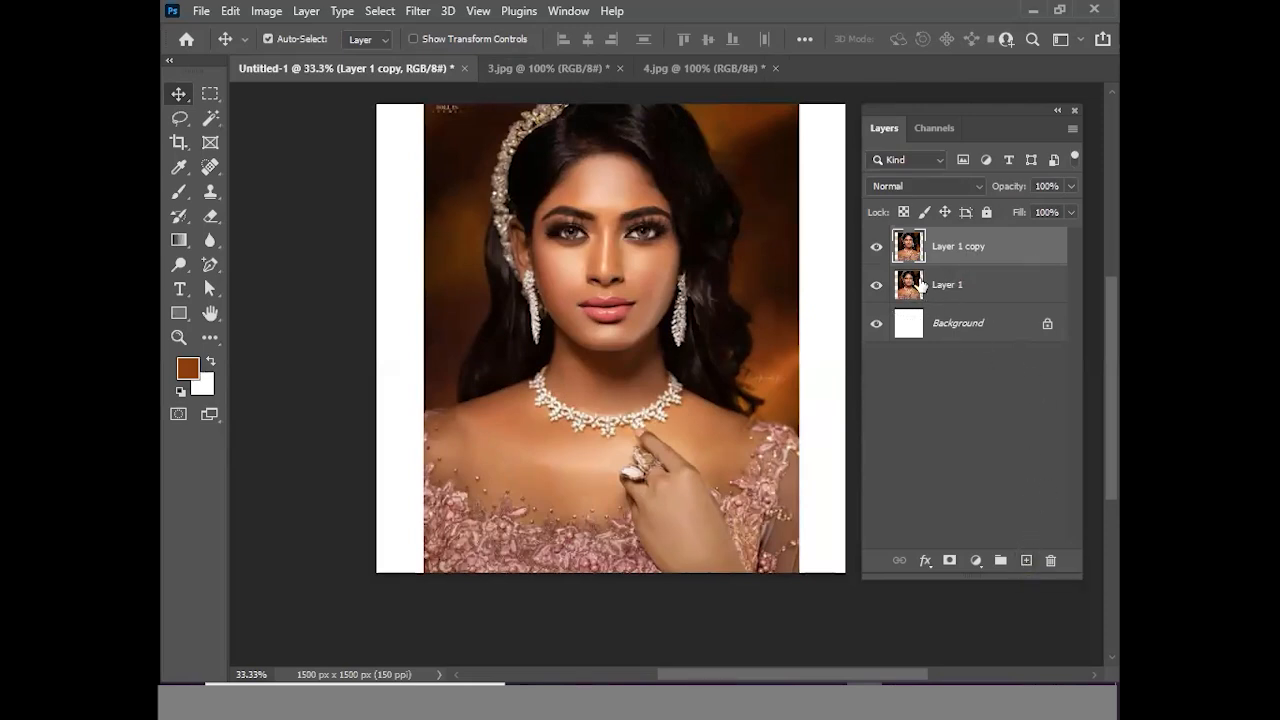
{"action": "left_click", "coordinate": [876, 287]}
{"action": "scroll", "coordinate": [569, 236], "scroll_direction": "up", "scroll_amount": 1}
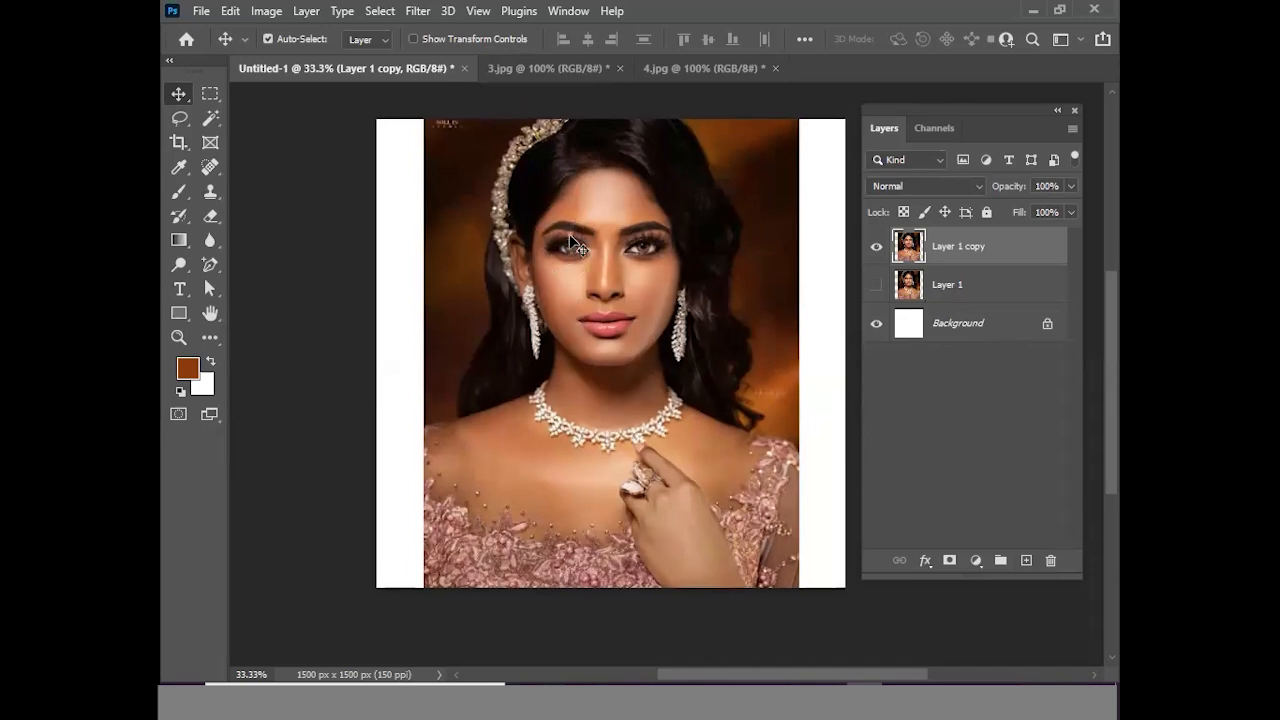
{"action": "key", "text": "ctrl+m"}
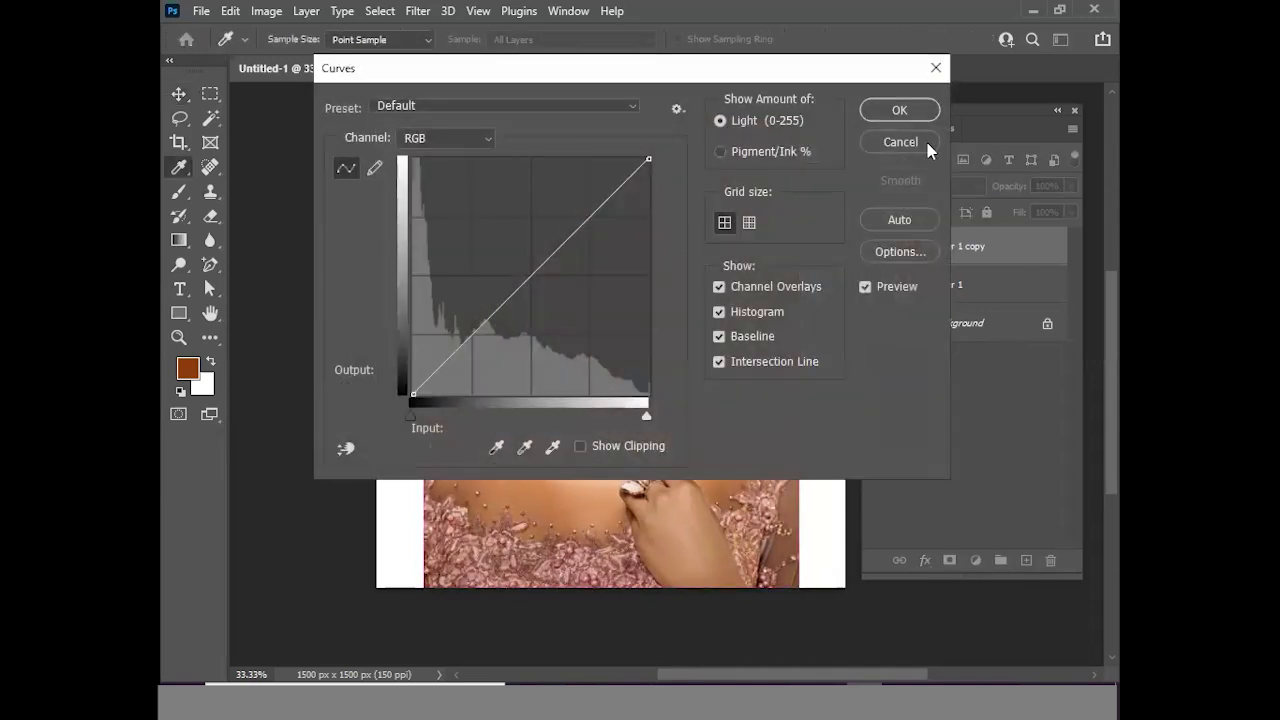
{"action": "left_click", "coordinate": [899, 110]}
{"action": "left_click", "coordinate": [266, 11]}
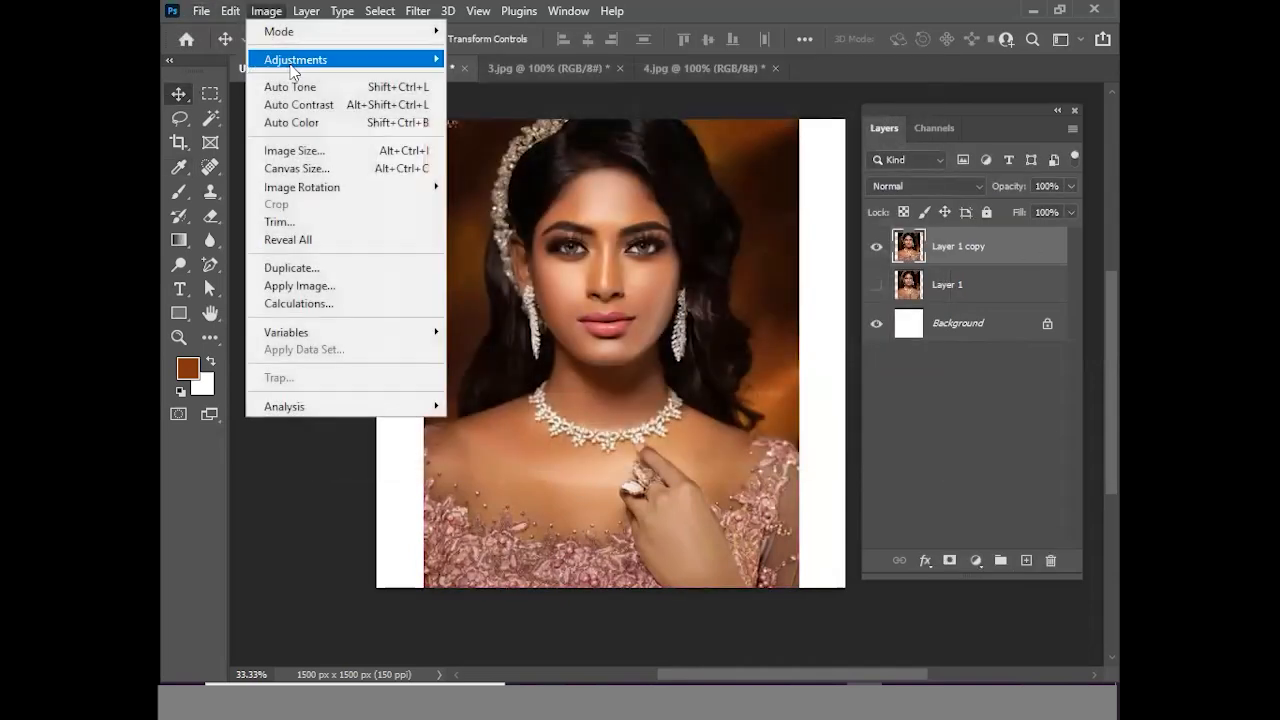
{"action": "mouse_move", "coordinate": [293, 62]}
{"action": "left_click", "coordinate": [540, 92]}
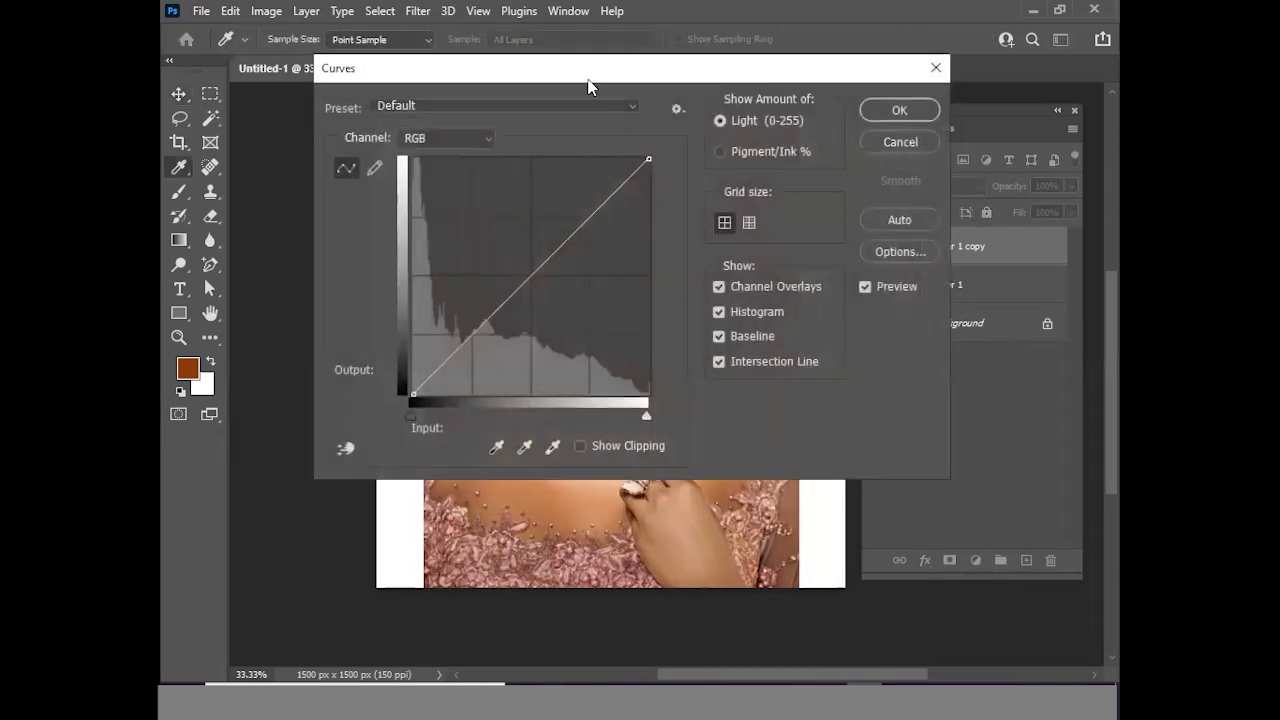
{"action": "left_click_drag", "start_coordinate": [591, 75], "coordinate": [896, 208]}
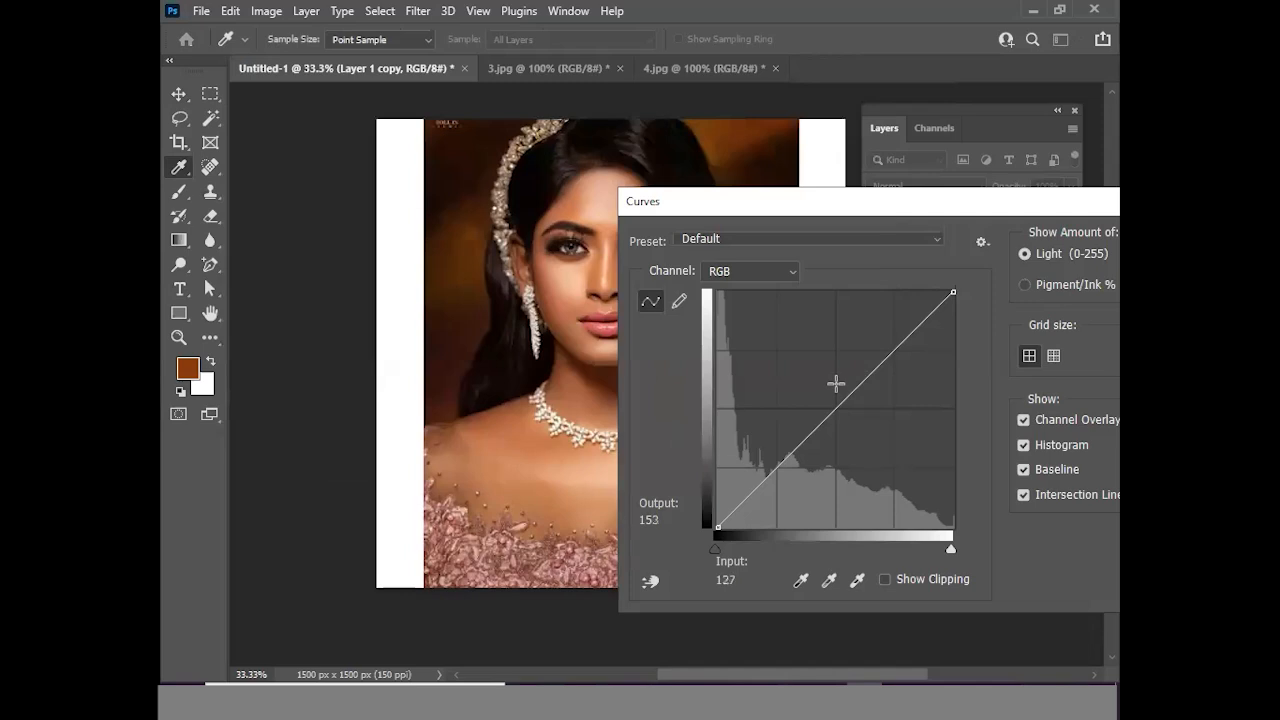
{"action": "left_click", "coordinate": [835, 383]}
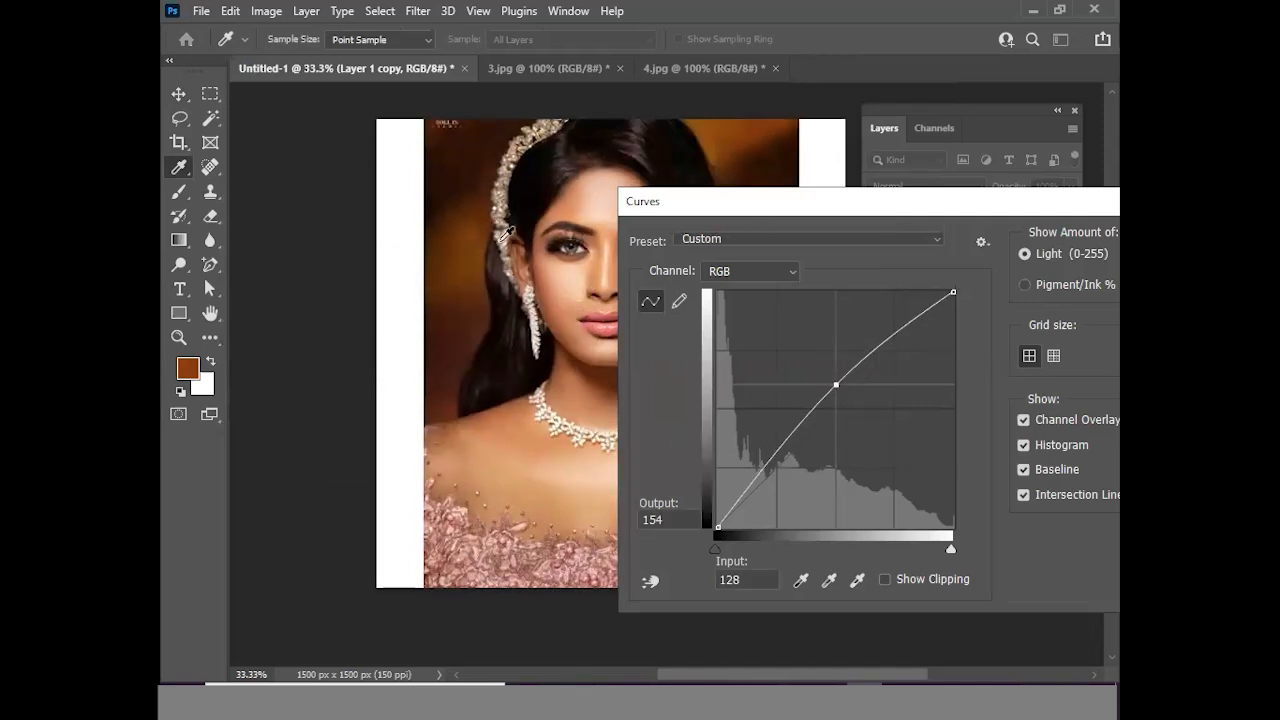
{"action": "left_click_drag", "start_coordinate": [791, 213], "coordinate": [507, 217]}
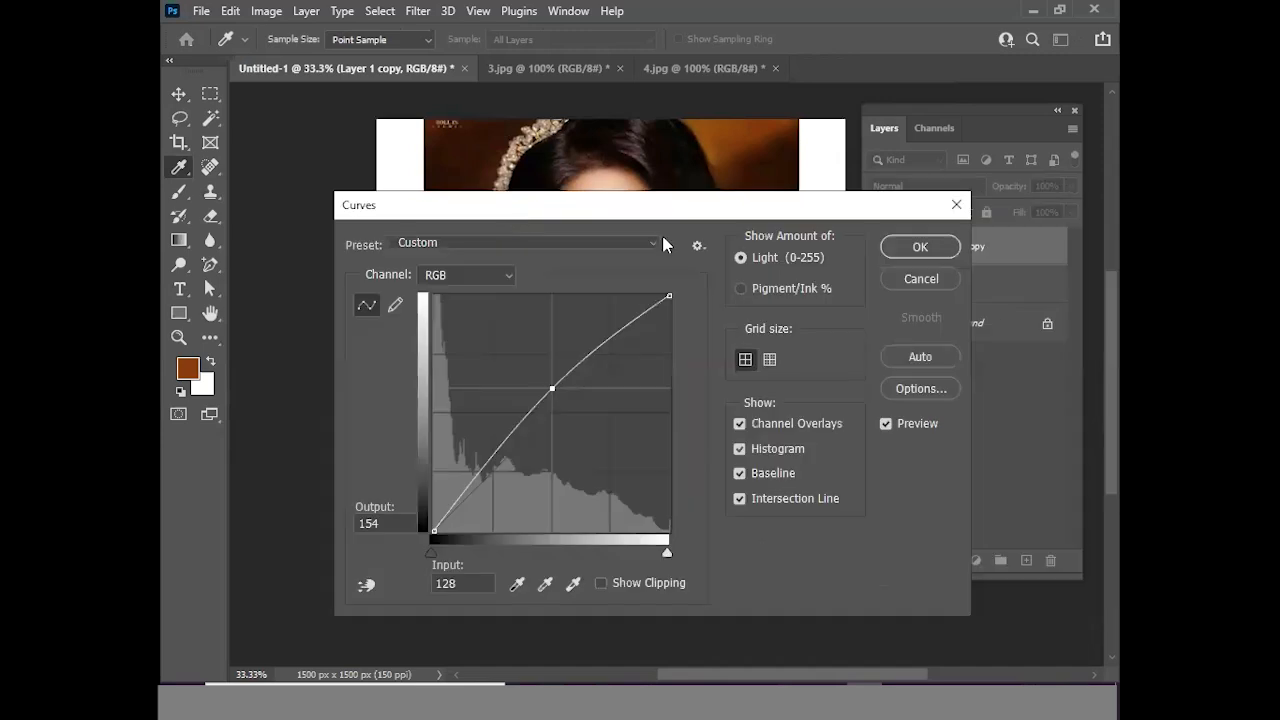
{"action": "left_click", "coordinate": [956, 204]}
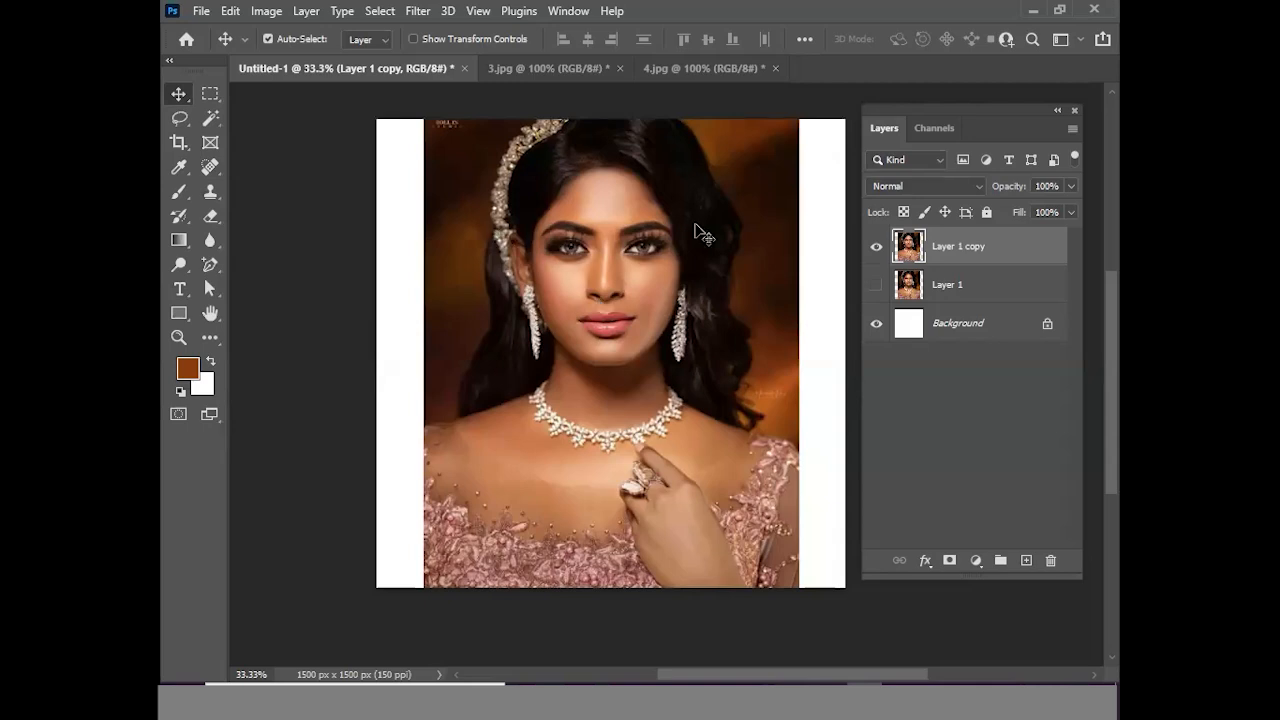
Outline the face, ear, neck, upper chest and hand with the Lasso tool at a 15 px feather
{"action": "right_click", "coordinate": [181, 120]}
{"action": "left_click", "coordinate": [254, 120]}
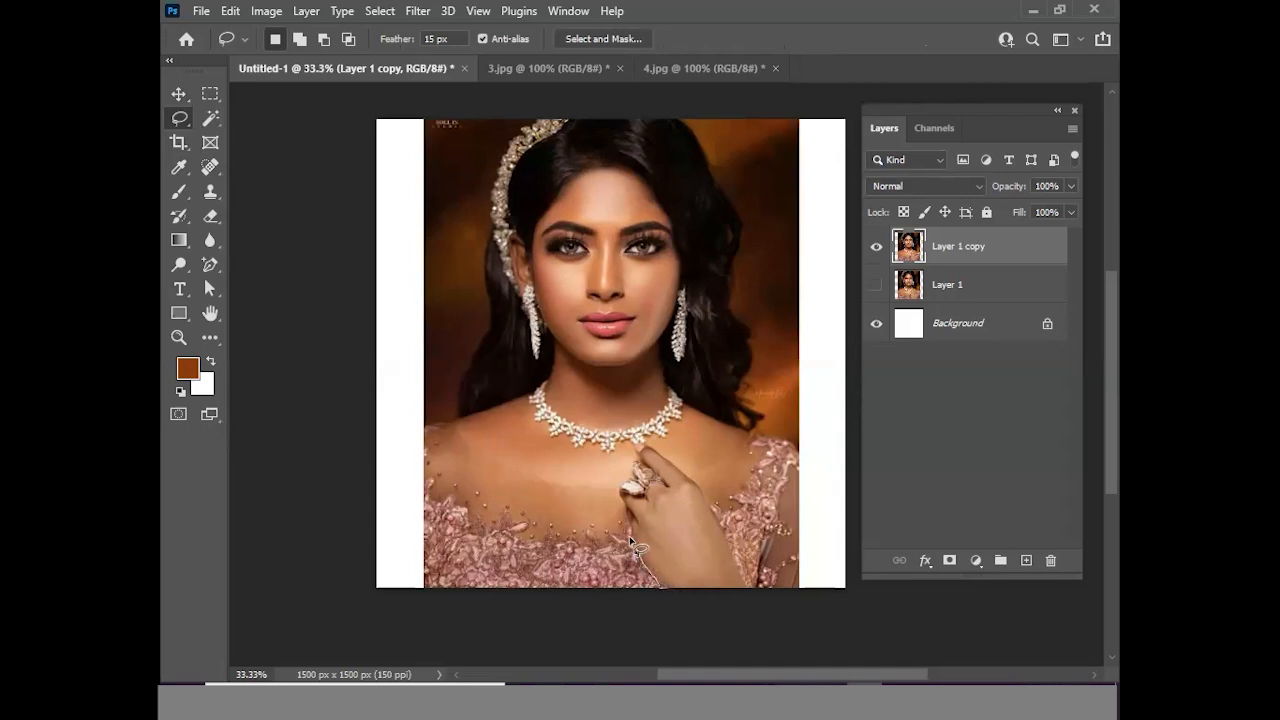
{"action": "left_click_drag", "start_coordinate": [604, 486], "coordinate": [539, 474]}
{"action": "mouse_move", "coordinate": [452, 426]}
{"action": "left_mouse_down"}
{"action": "mouse_move", "coordinate": [536, 395]}
{"action": "mouse_move", "coordinate": [553, 370]}
{"action": "mouse_move", "coordinate": [508, 236]}
{"action": "mouse_move", "coordinate": [522, 240]}
{"action": "mouse_move", "coordinate": [530, 282]}
{"action": "mouse_move", "coordinate": [555, 193]}
{"action": "mouse_move", "coordinate": [615, 163]}
{"action": "mouse_move", "coordinate": [645, 181]}
{"action": "mouse_move", "coordinate": [678, 234]}
{"action": "mouse_move", "coordinate": [676, 318]}
{"action": "mouse_move", "coordinate": [660, 346]}
{"action": "mouse_move", "coordinate": [673, 393]}
{"action": "mouse_move", "coordinate": [751, 435]}
{"action": "mouse_move", "coordinate": [706, 492]}
{"action": "left_mouse_up"}
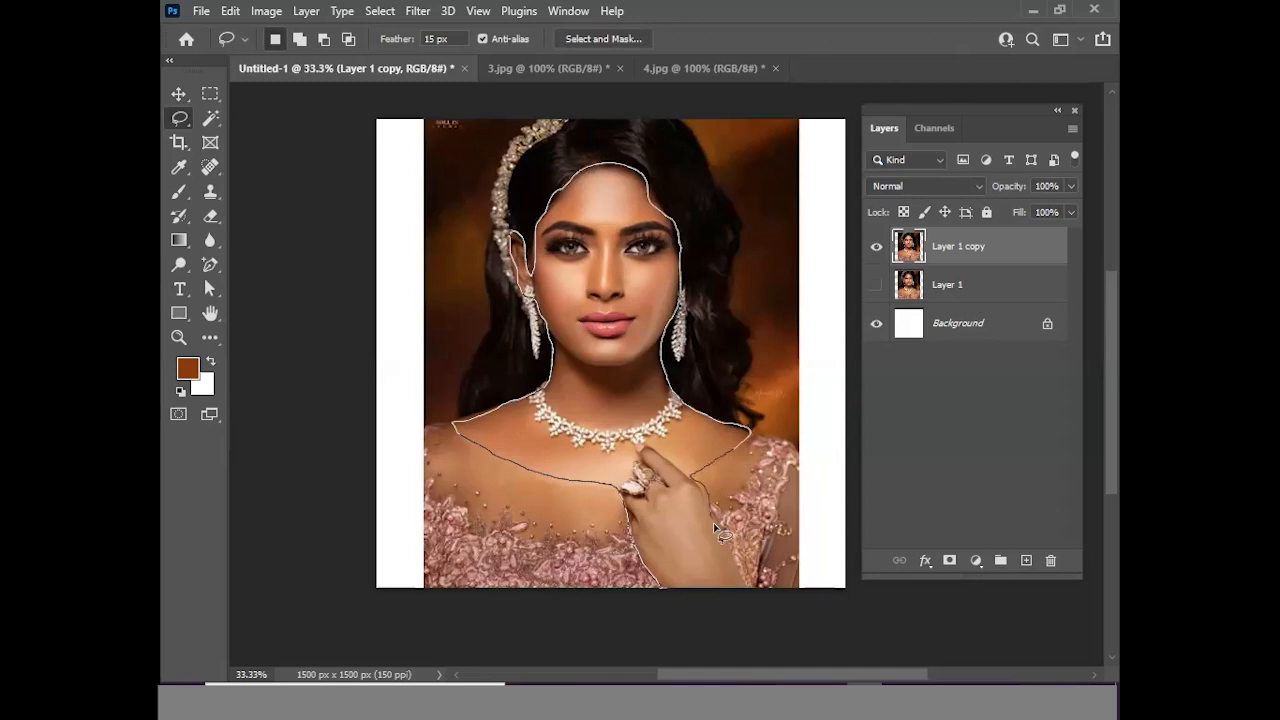
{"action": "mouse_move", "coordinate": [750, 585]}
{"action": "left_mouse_down"}
{"action": "mouse_move", "coordinate": [723, 602]}
{"action": "mouse_move", "coordinate": [664, 600]}
{"action": "left_mouse_up"}
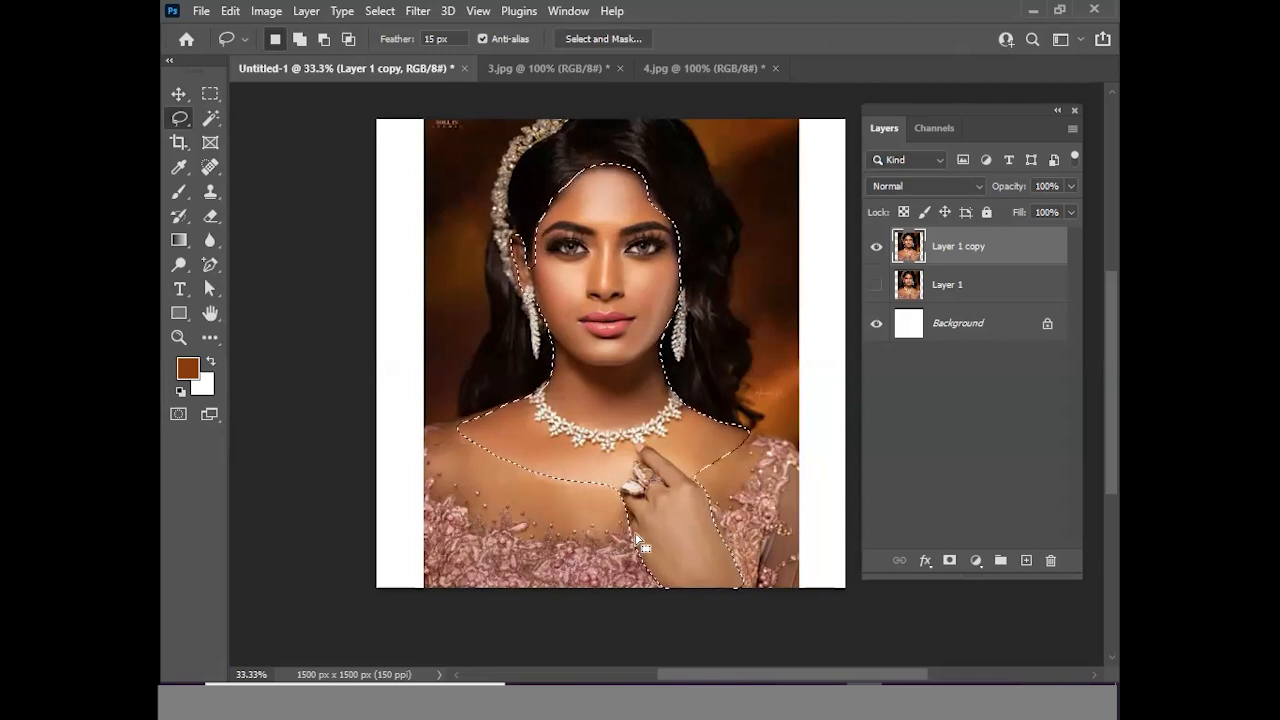
Set the Lasso feather to 0 px, drop the feathered selection, and retrace the face, ear, neck, upper chest and hand
{"action": "left_click", "coordinate": [430, 40]}
{"action": "type", "text": "0"}
{"action": "key", "text": "ctrl+d"}
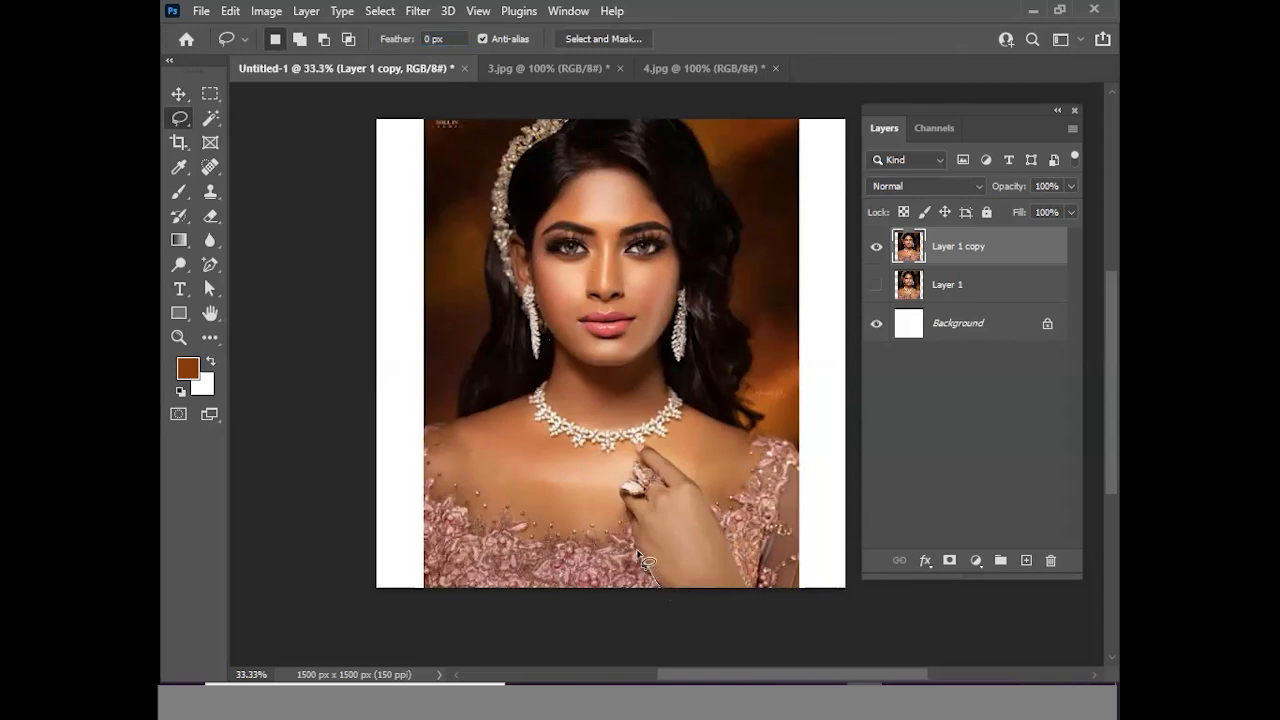
{"action": "mouse_move", "coordinate": [621, 510]}
{"action": "left_mouse_down"}
{"action": "mouse_move", "coordinate": [612, 488]}
{"action": "mouse_move", "coordinate": [550, 486]}
{"action": "mouse_move", "coordinate": [480, 457]}
{"action": "mouse_move", "coordinate": [480, 408]}
{"action": "mouse_move", "coordinate": [530, 394]}
{"action": "mouse_move", "coordinate": [548, 372]}
{"action": "mouse_move", "coordinate": [549, 330]}
{"action": "mouse_move", "coordinate": [508, 250]}
{"action": "mouse_move", "coordinate": [520, 232]}
{"action": "mouse_move", "coordinate": [532, 253]}
{"action": "mouse_move", "coordinate": [537, 234]}
{"action": "left_mouse_up"}
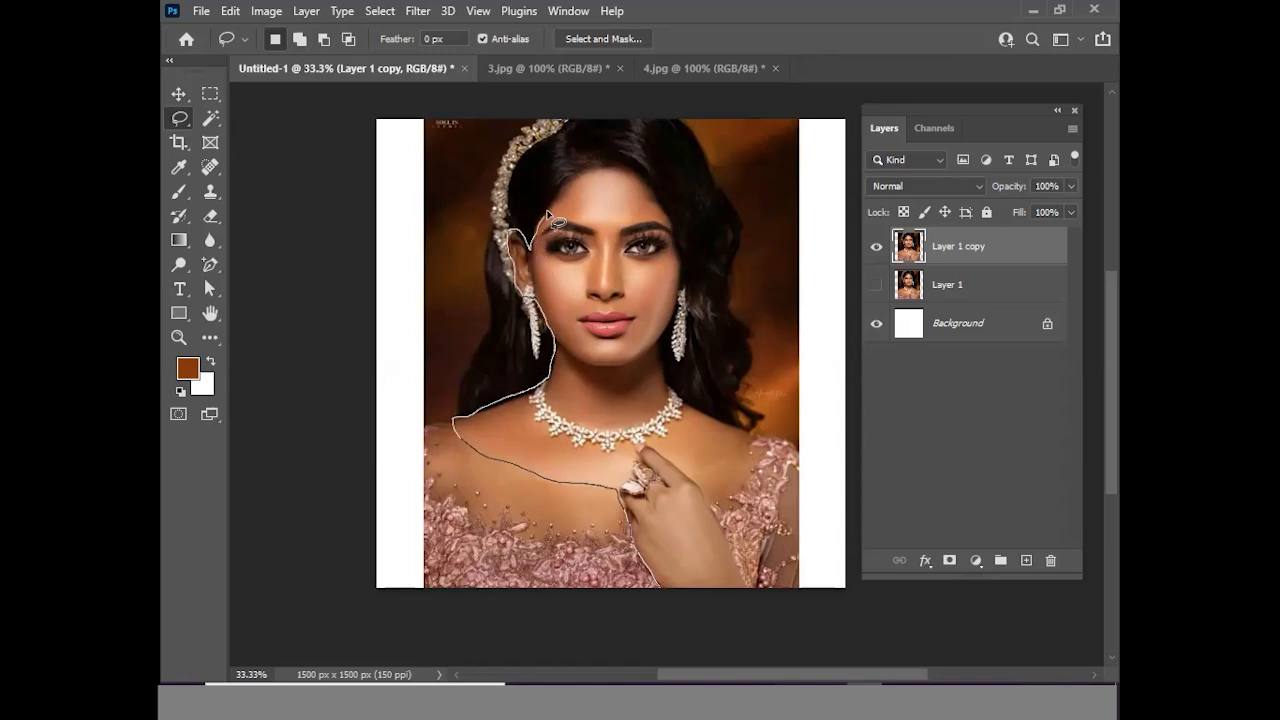
{"action": "mouse_move", "coordinate": [564, 193]}
{"action": "left_mouse_down"}
{"action": "mouse_move", "coordinate": [610, 160]}
{"action": "mouse_move", "coordinate": [664, 208]}
{"action": "mouse_move", "coordinate": [684, 270]}
{"action": "mouse_move", "coordinate": [660, 346]}
{"action": "mouse_move", "coordinate": [668, 380]}
{"action": "mouse_move", "coordinate": [688, 408]}
{"action": "mouse_move", "coordinate": [737, 432]}
{"action": "left_mouse_up"}
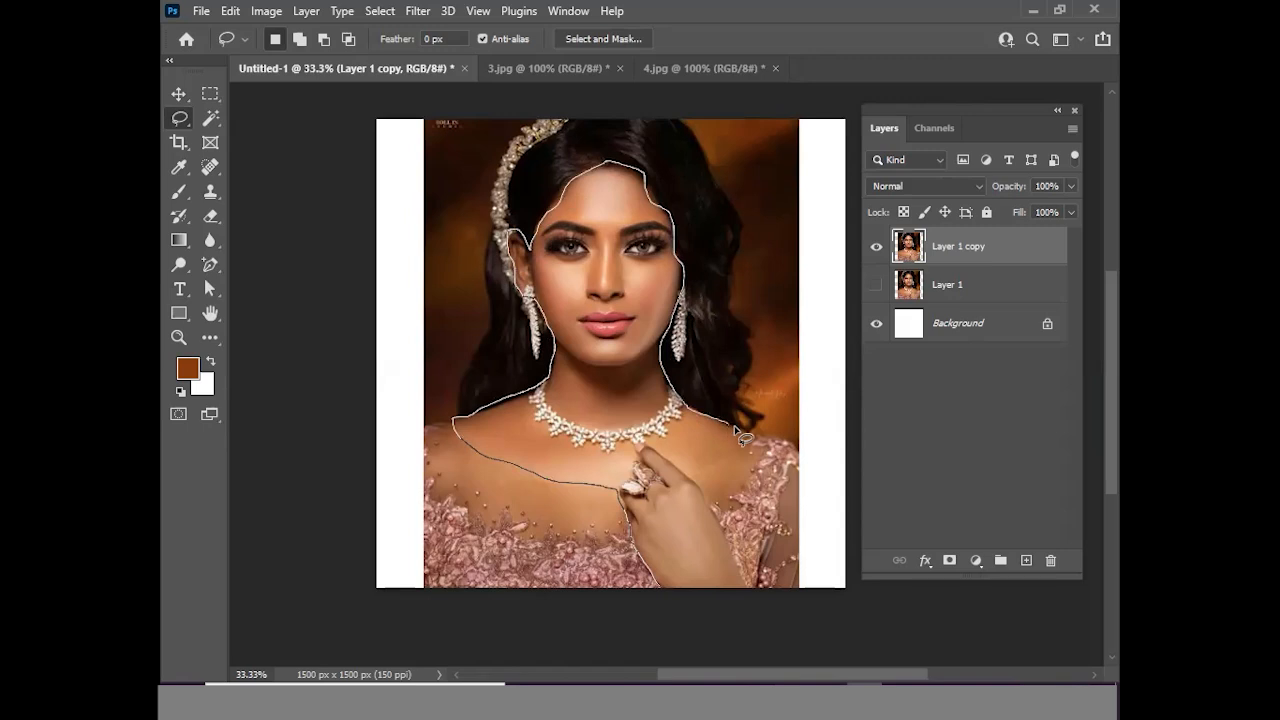
{"action": "mouse_move", "coordinate": [689, 472]}
{"action": "left_mouse_down"}
{"action": "mouse_move", "coordinate": [746, 587]}
{"action": "mouse_move", "coordinate": [657, 606]}
{"action": "left_mouse_up"}
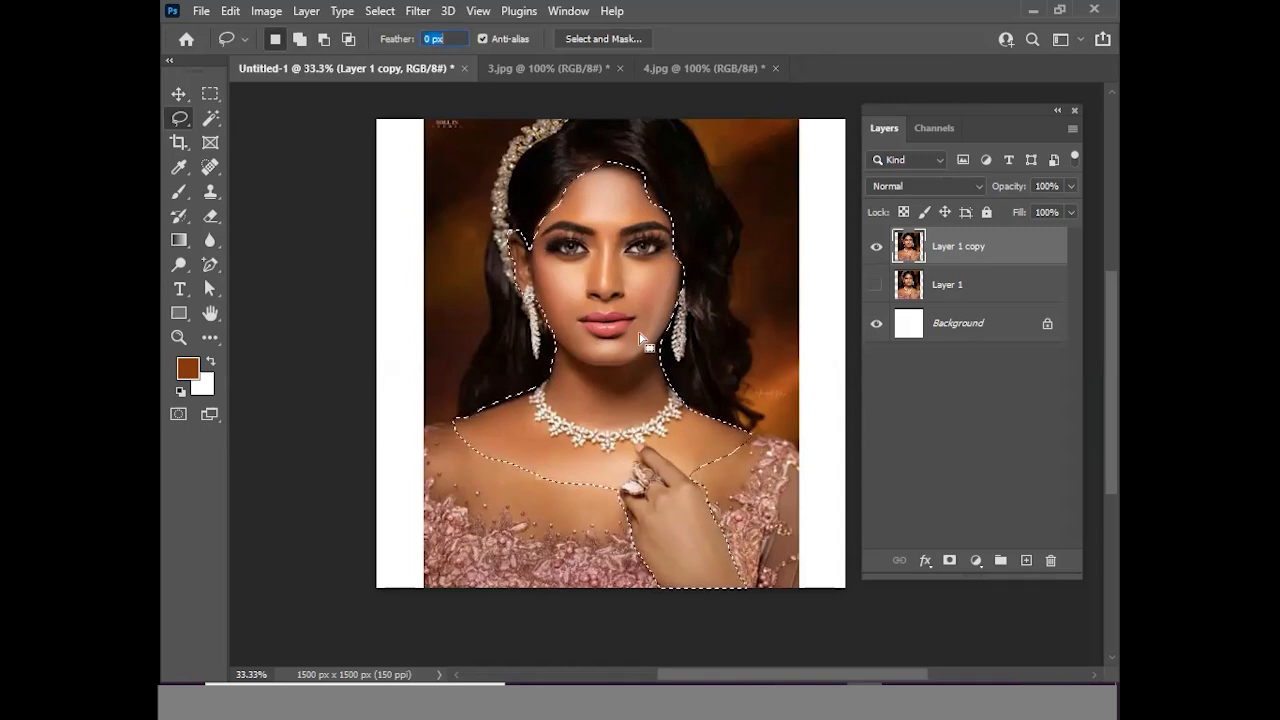
{"action": "left_click", "coordinate": [636, 276]}
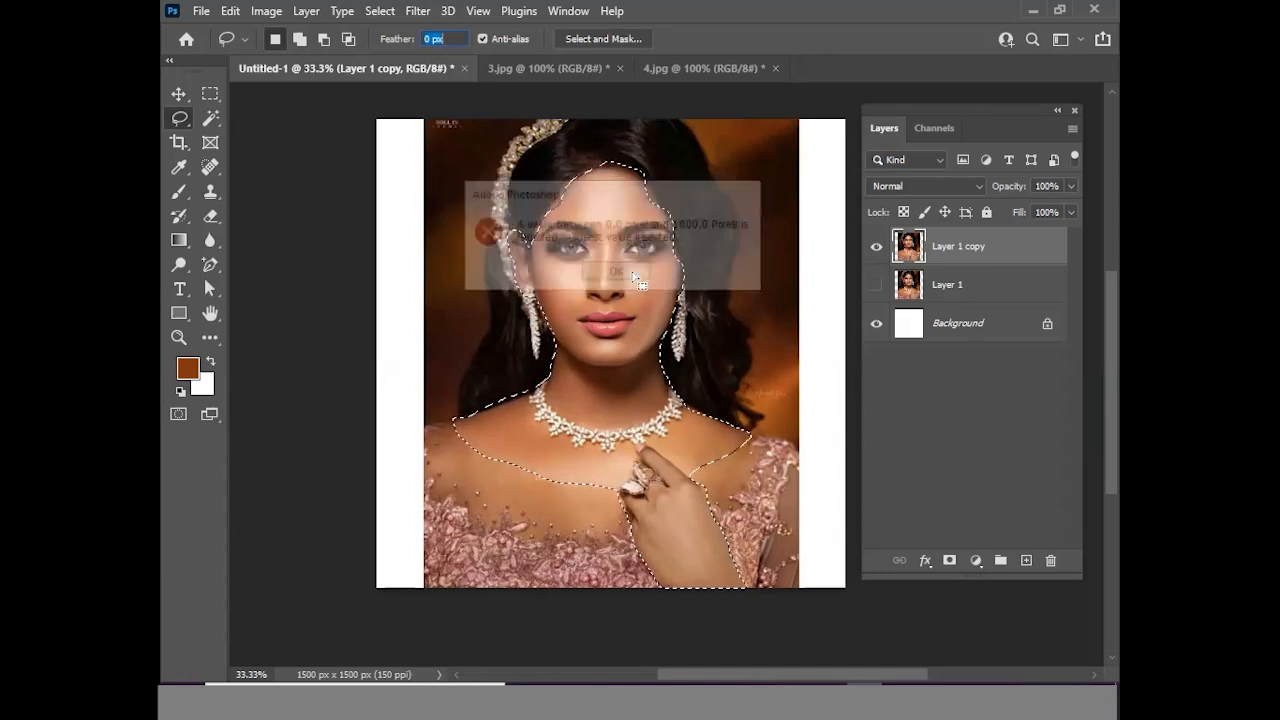
{"action": "key", "text": "BackSpace"}
{"action": "key", "text": "Return"}
{"action": "left_click", "coordinate": [616, 273]}
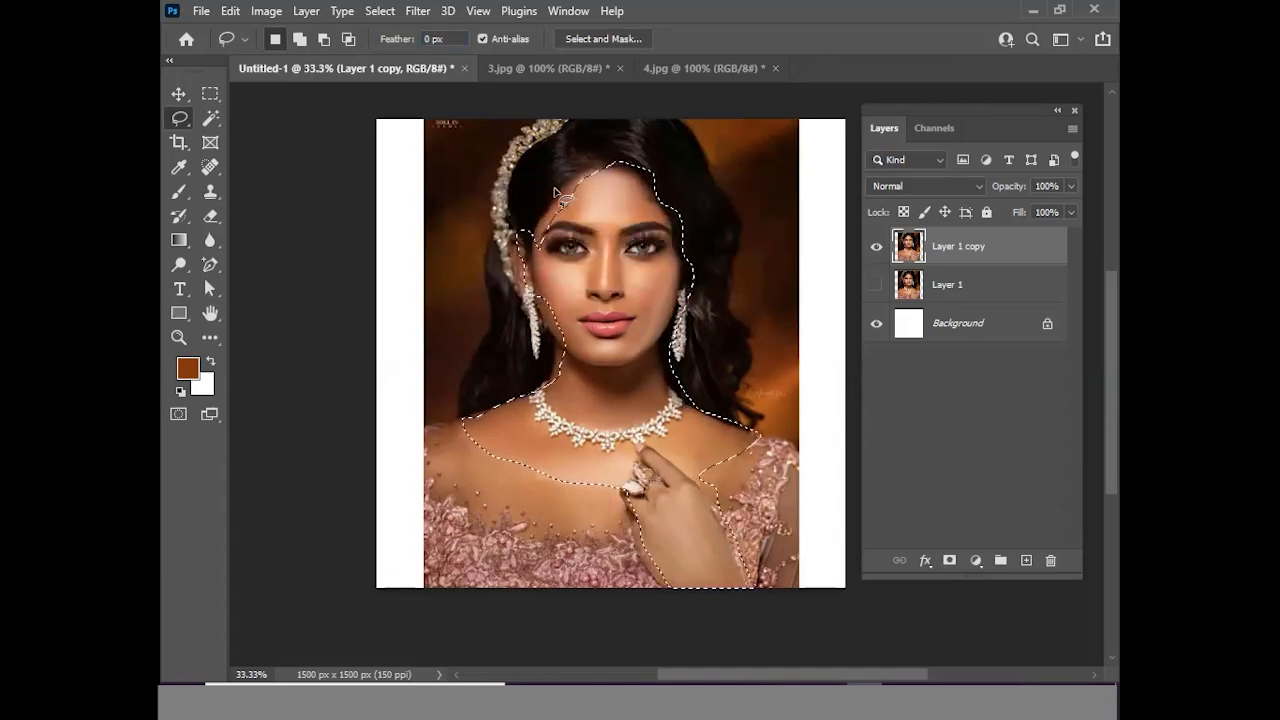
{"action": "key", "text": "ctrl+z"}
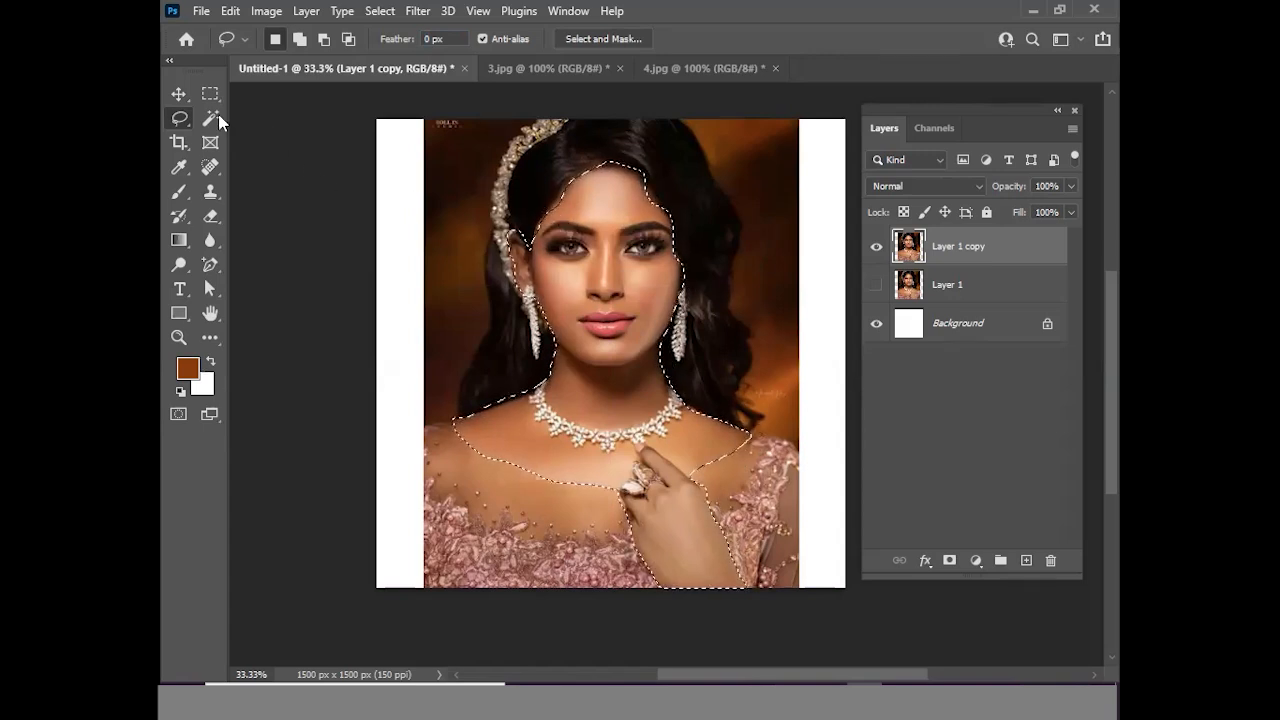
Add an empty layer above Layer 1 copy and set the foreground color to f4c3b2
{"action": "left_click", "coordinate": [178, 93]}
{"action": "scroll", "coordinate": [563, 214], "scroll_direction": "up", "scroll_amount": 2}
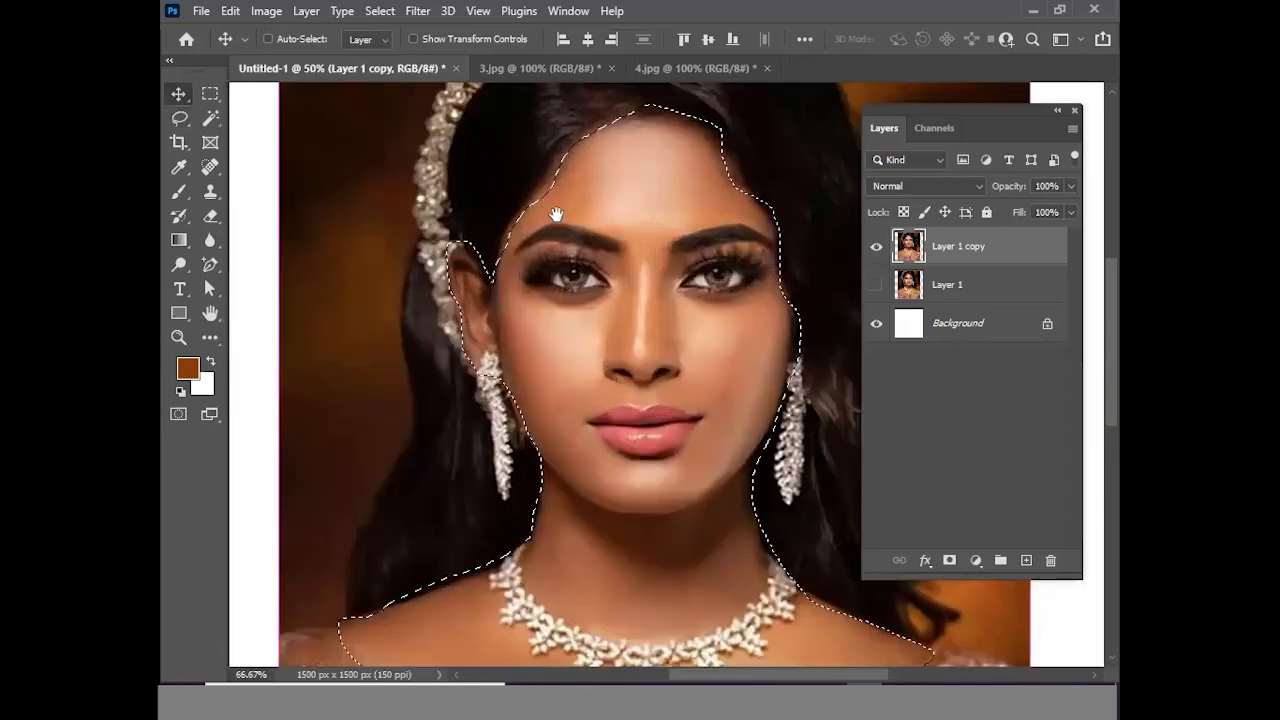
{"action": "left_click", "coordinate": [179, 117]}
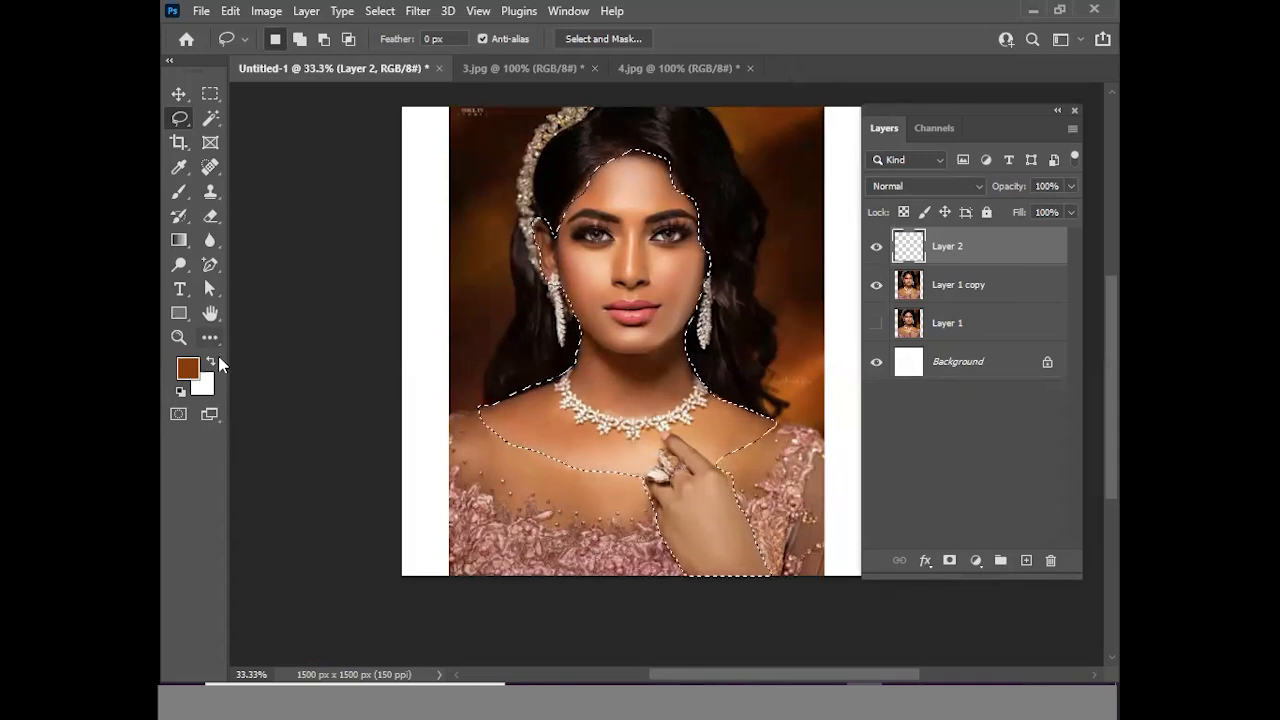
{"action": "left_click", "coordinate": [187, 368]}
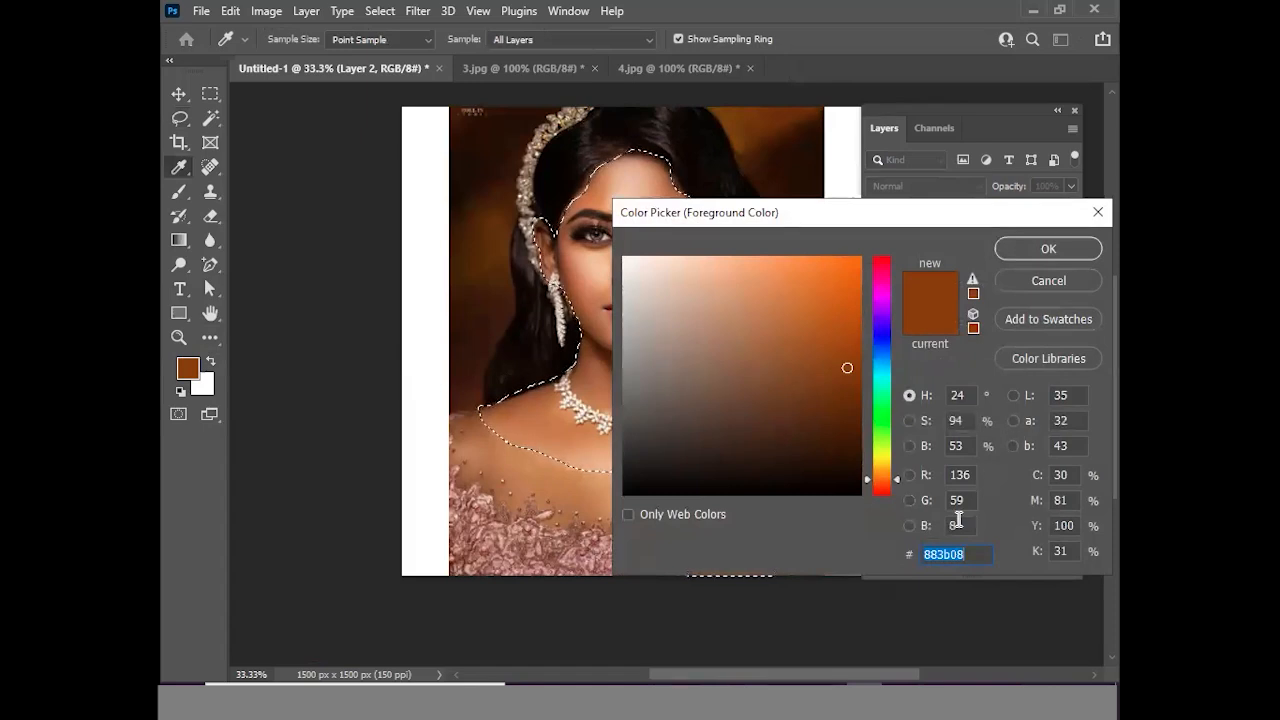
{"action": "type", "text": "f"}
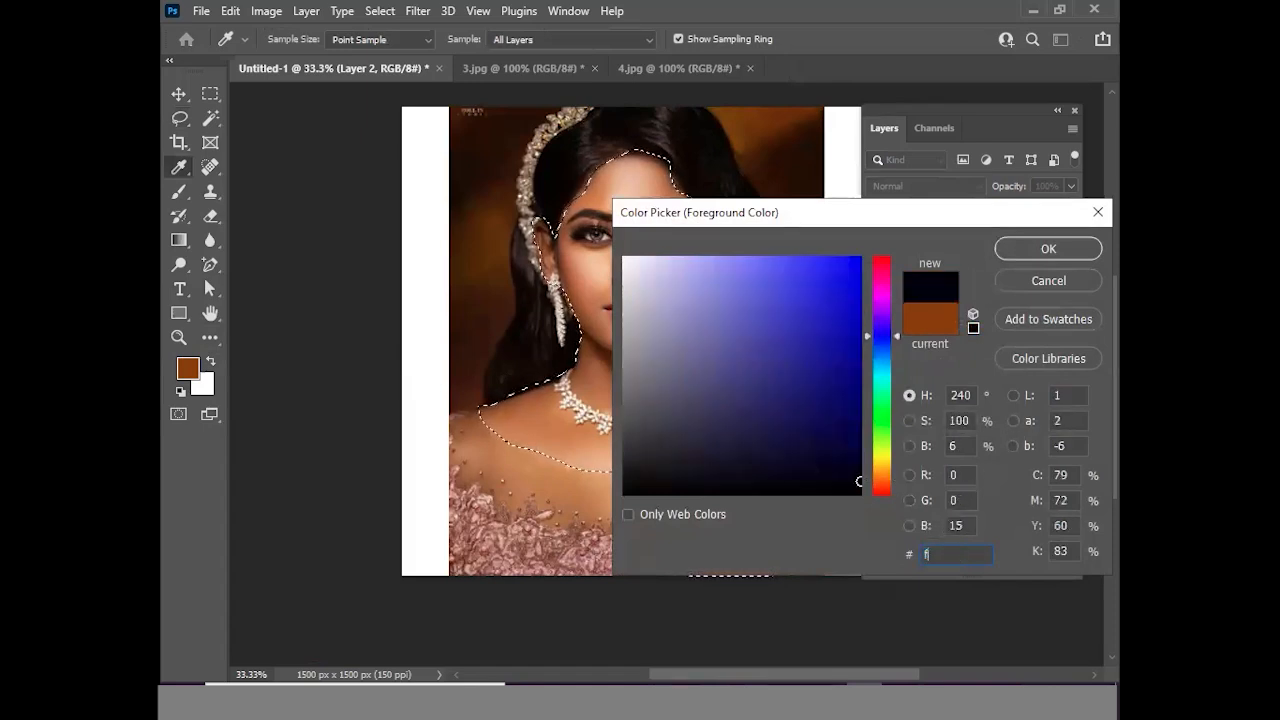
{"action": "type", "text": "4c3b2"}
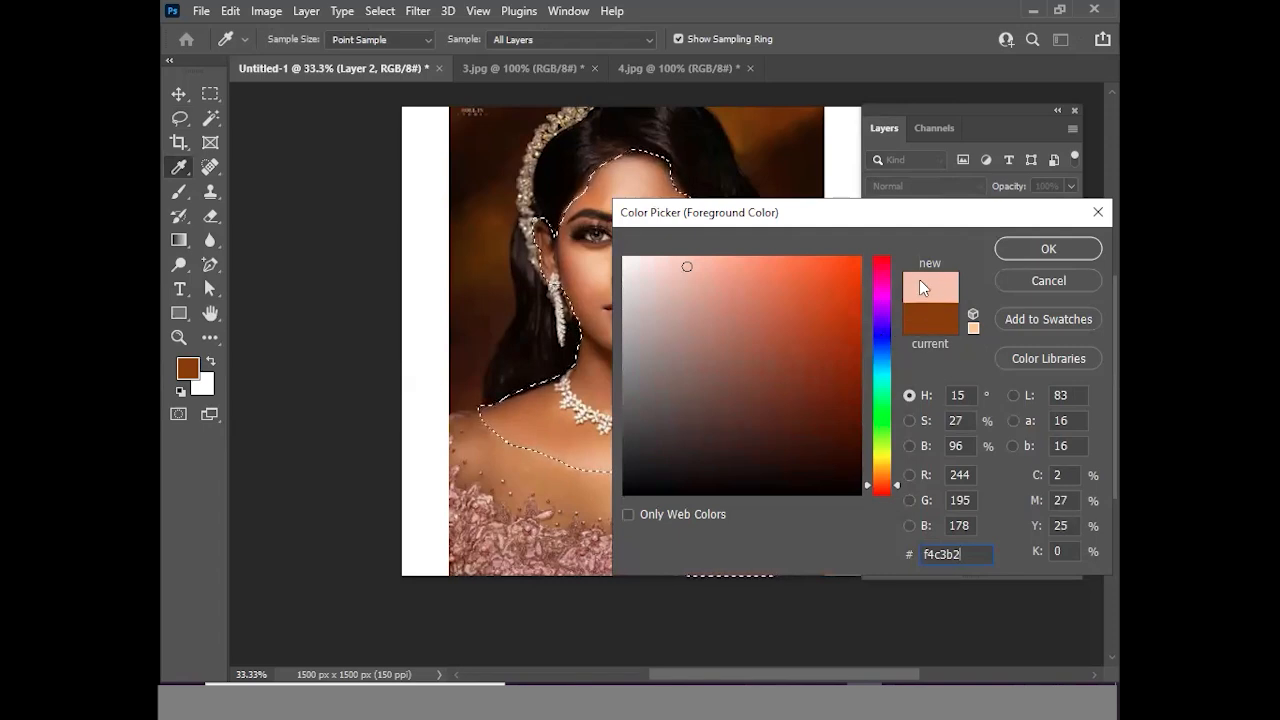
{"action": "left_click_drag", "start_coordinate": [964, 558], "coordinate": [891, 563]}
{"action": "left_click_drag", "start_coordinate": [968, 554], "coordinate": [893, 558]}
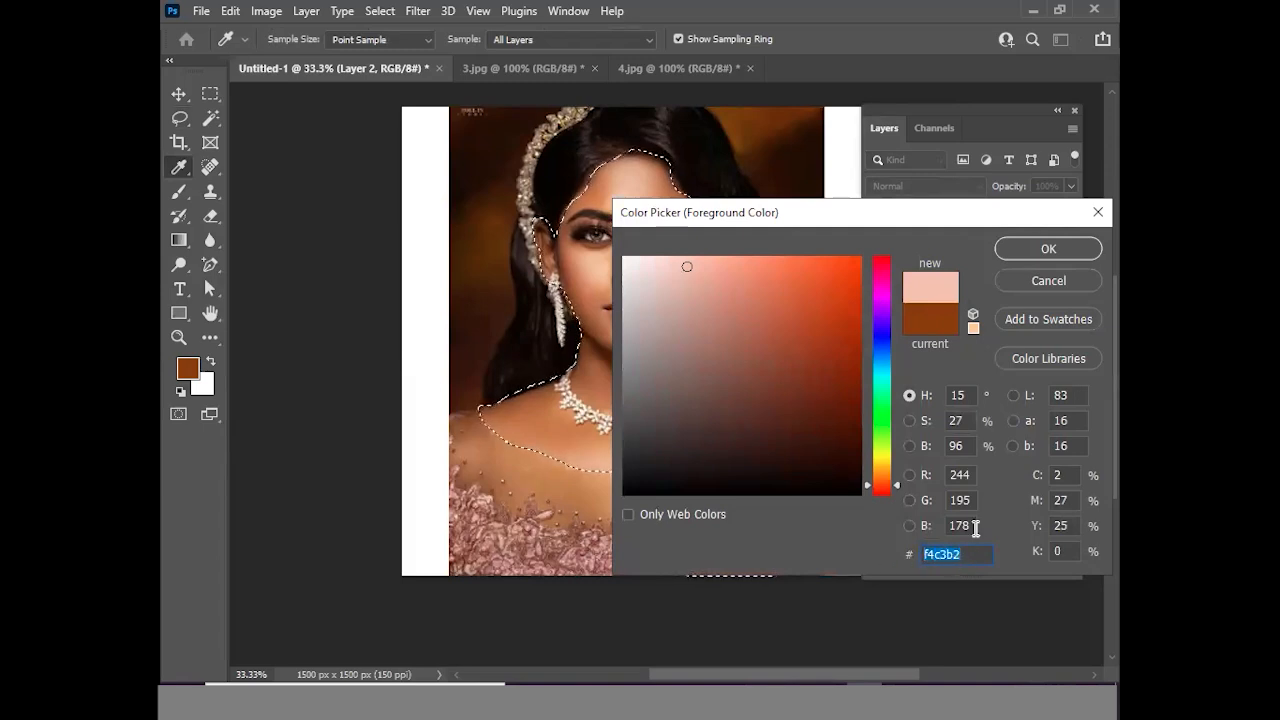
{"action": "left_click", "coordinate": [1031, 248]}
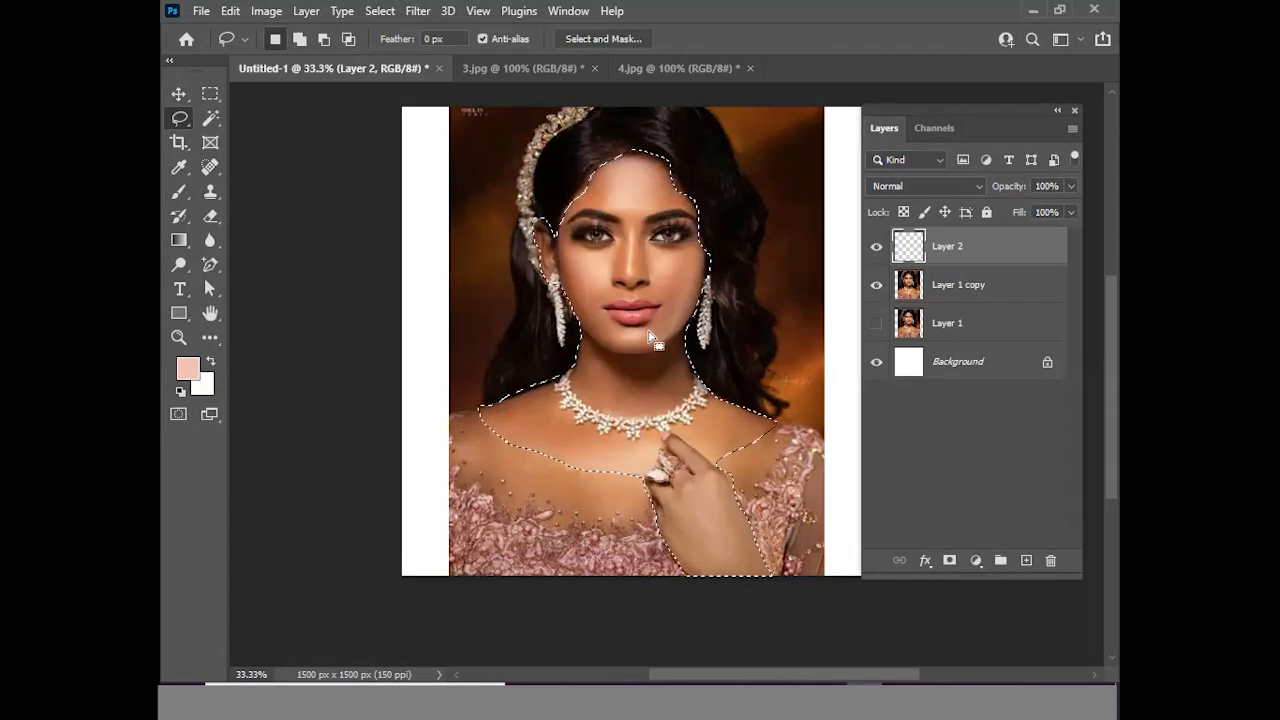
Fill the skin selection on Layer 2 with the foreground color using the Paint Bucket tool
{"action": "left_click", "coordinate": [174, 239]}
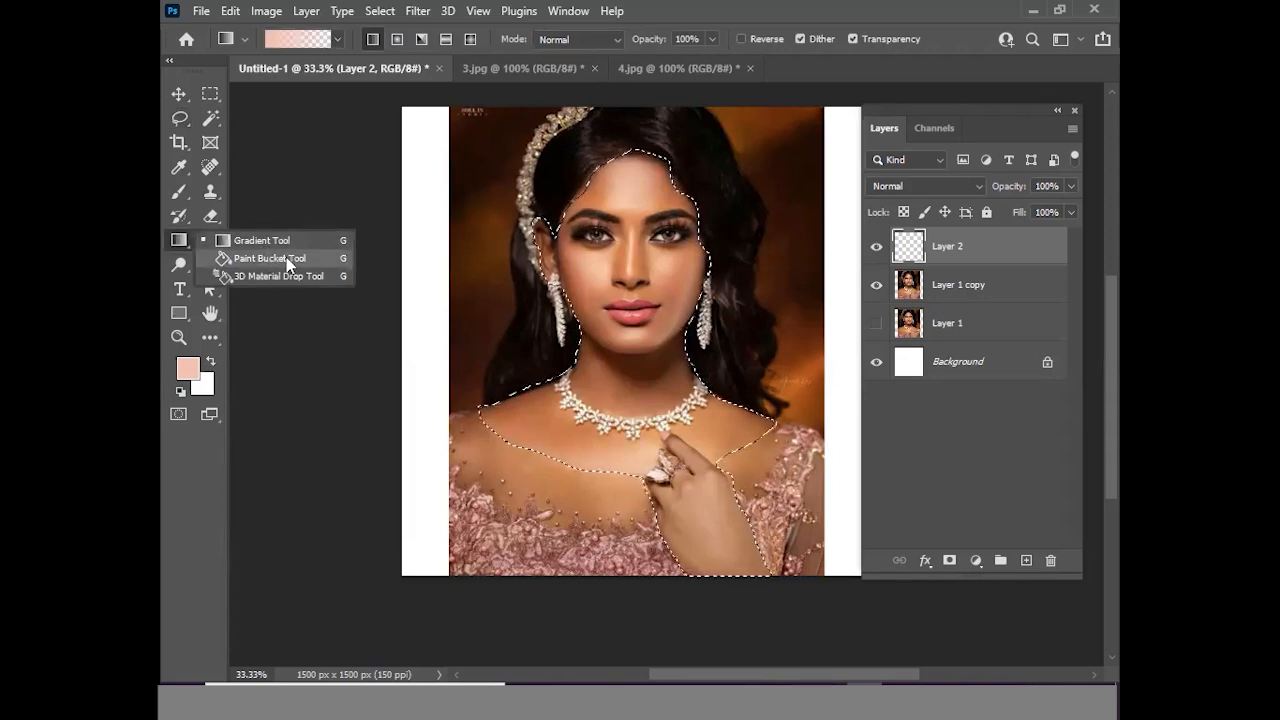
{"action": "left_click", "coordinate": [286, 259]}
{"action": "left_click", "coordinate": [633, 335]}
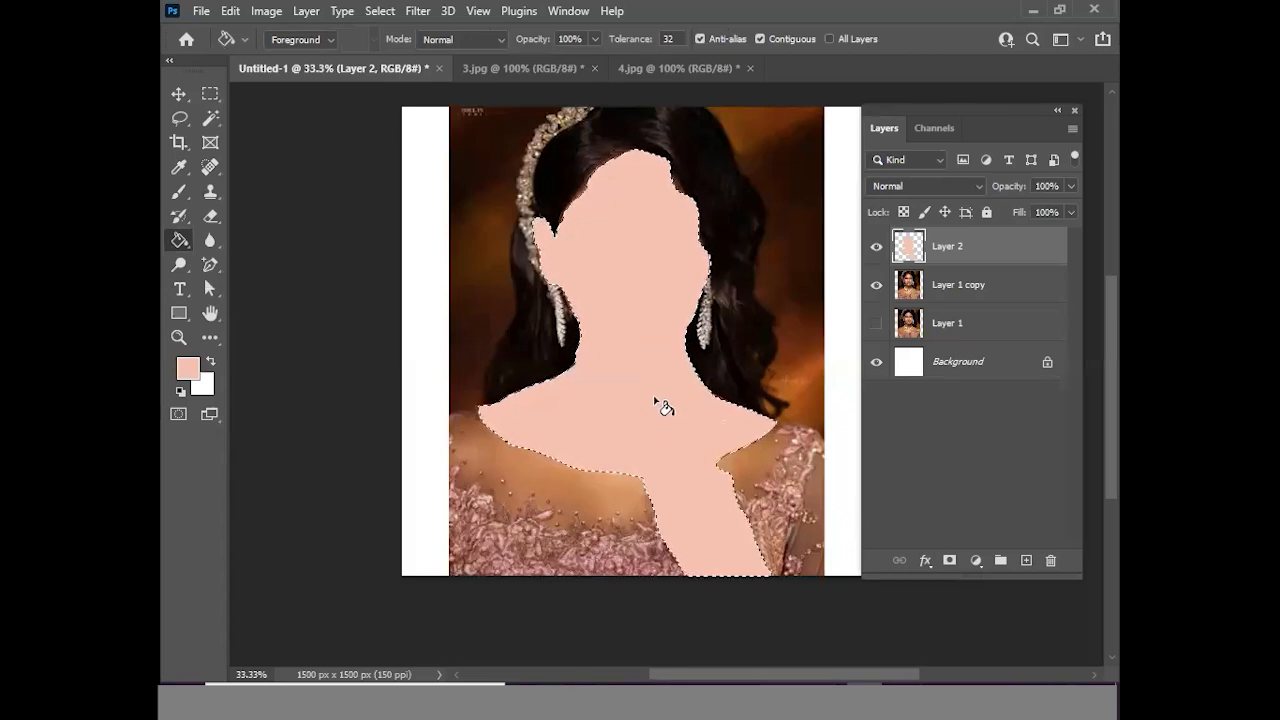
{"action": "key", "text": "ctrl+z"}
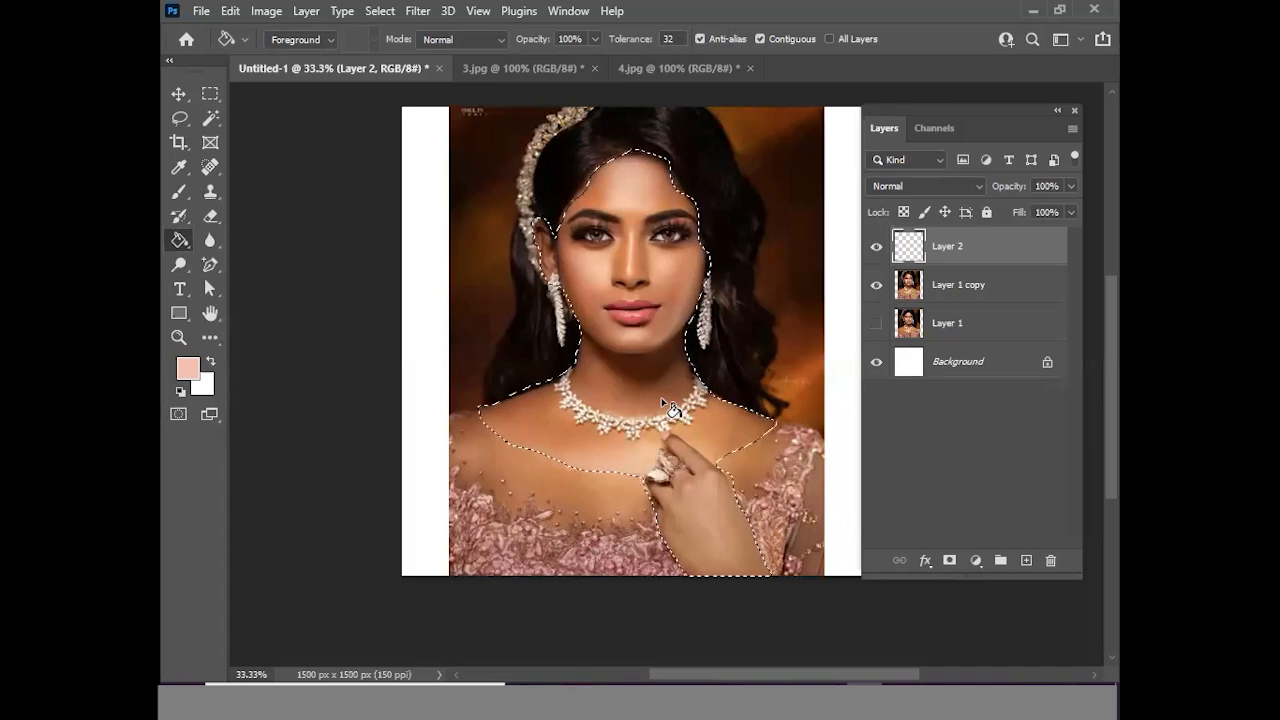
{"action": "left_click", "coordinate": [661, 400]}
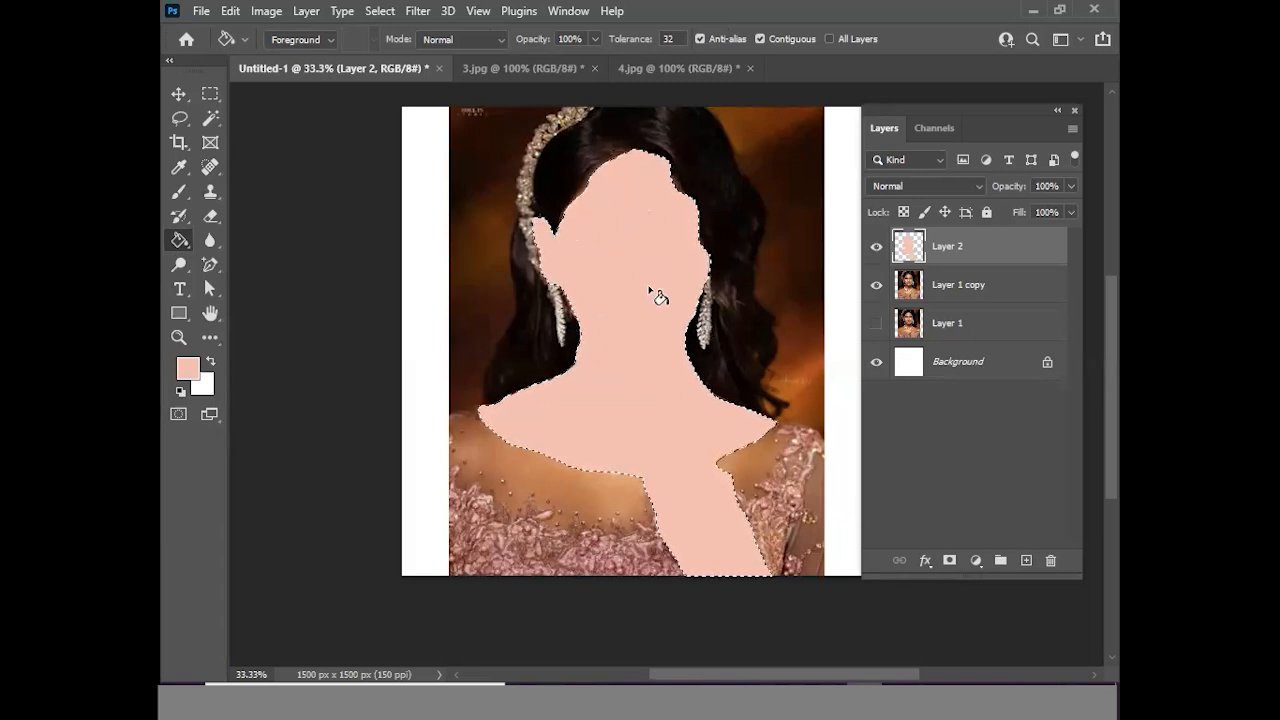
Set Layer 2's blend mode to Soft Light and deselect the skin area
{"action": "left_click", "coordinate": [980, 187]}
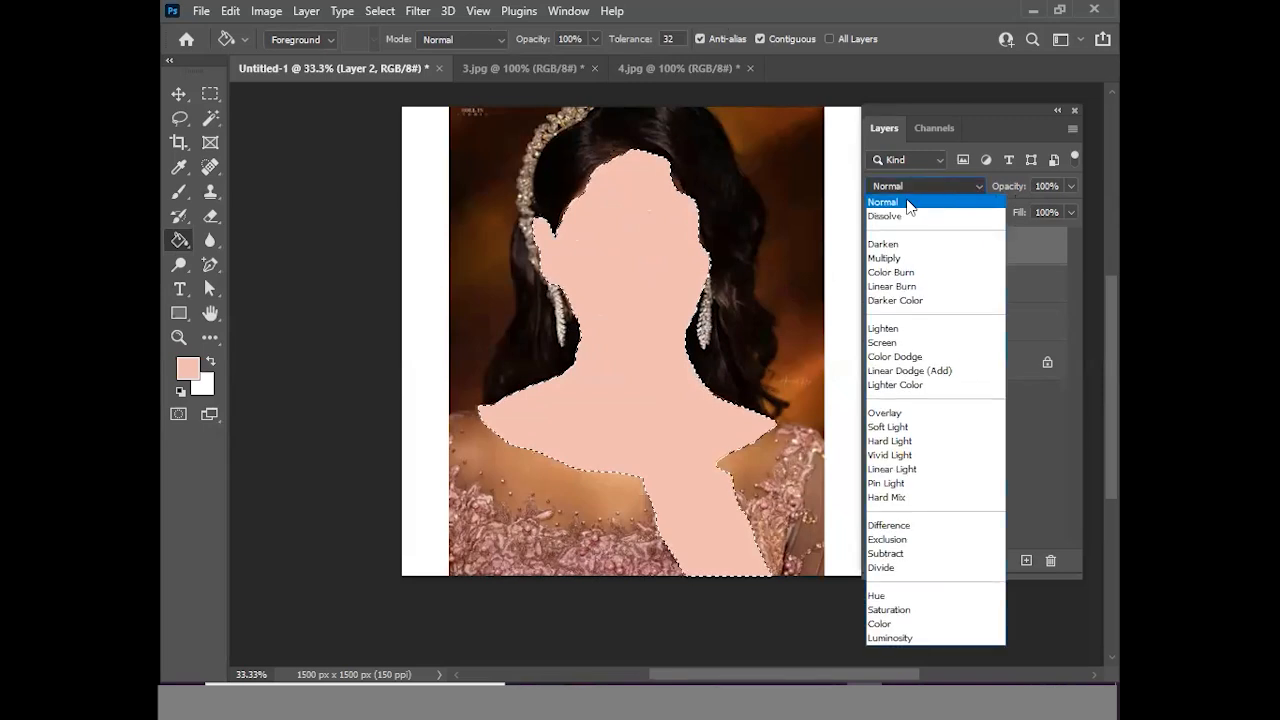
{"action": "left_click", "coordinate": [900, 428]}
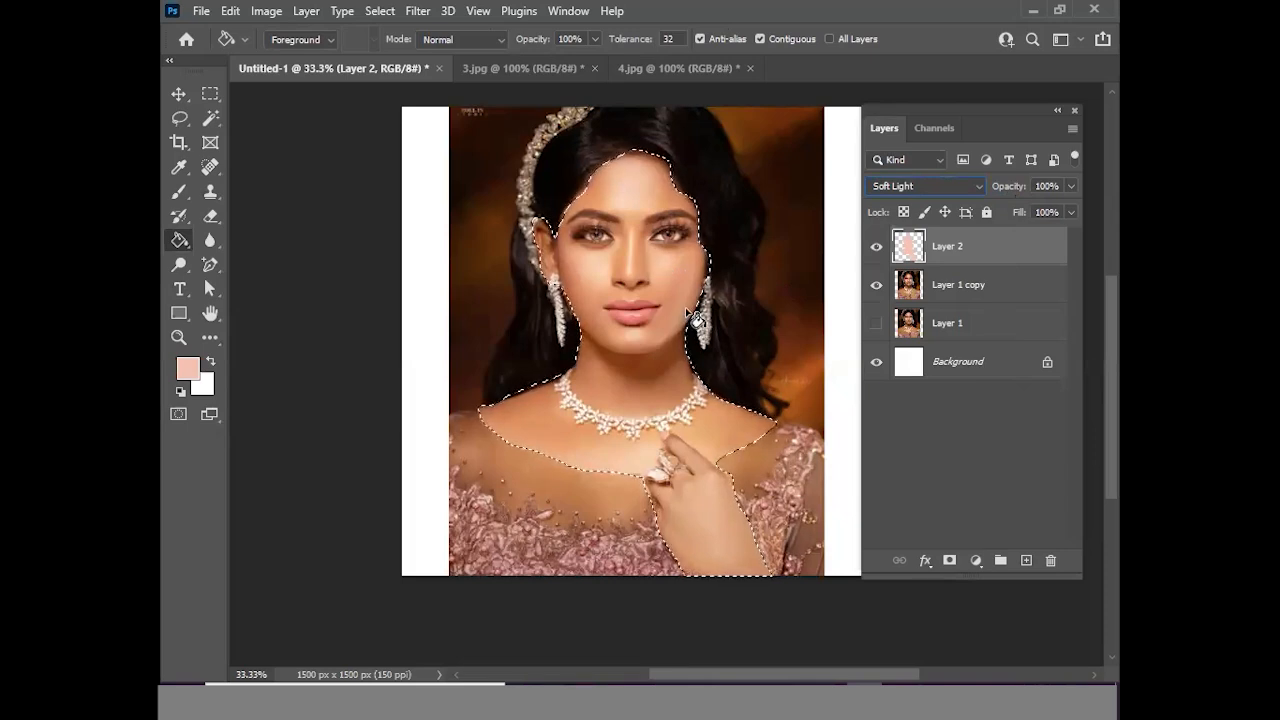
{"action": "key", "text": "ctrl+d"}
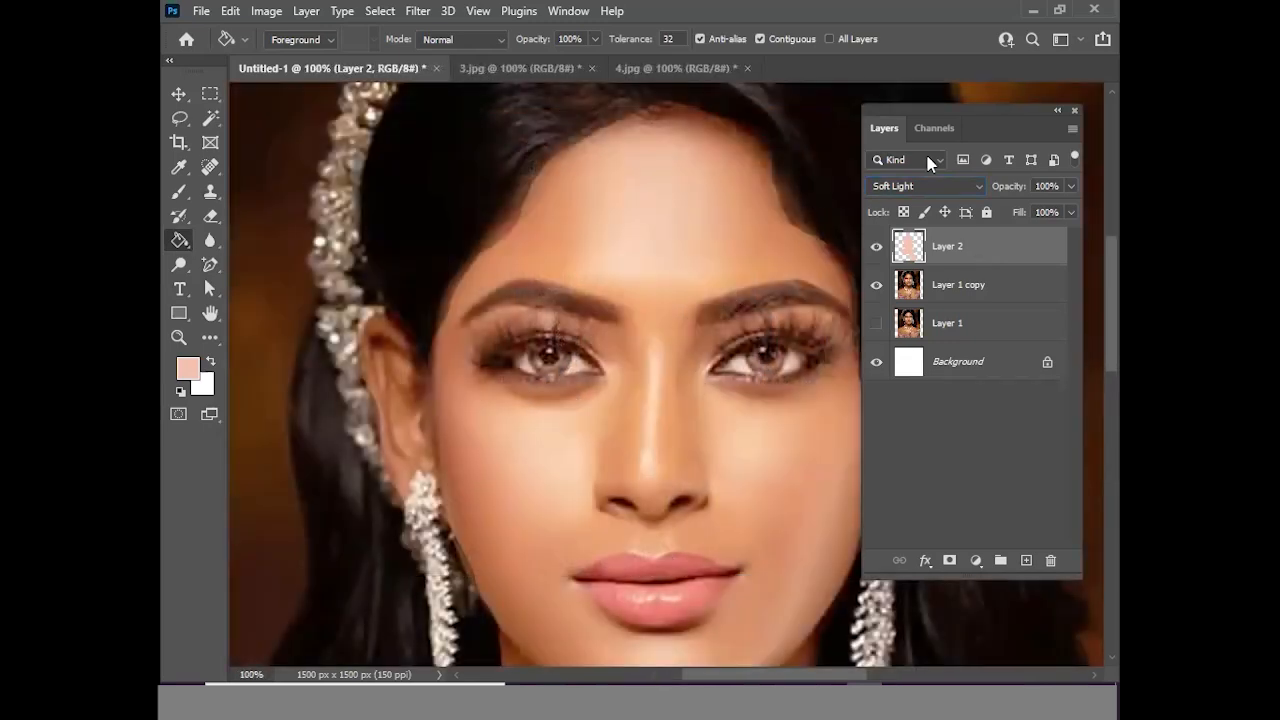
Move the Layers panel clear of the face, switch to the Brush tool and set its opacity to 100%
{"action": "left_click_drag", "start_coordinate": [962, 110], "coordinate": [1060, 120]}
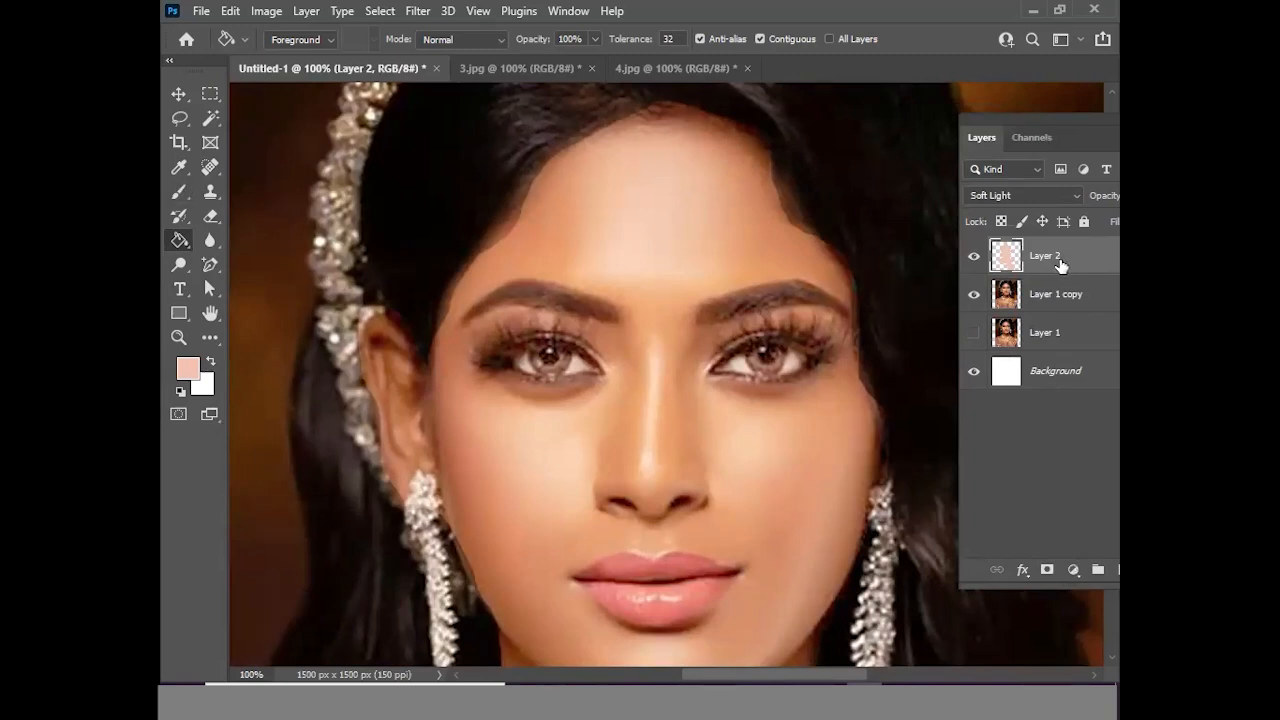
{"action": "left_click", "coordinate": [178, 193]}
{"action": "right_click", "coordinate": [180, 193]}
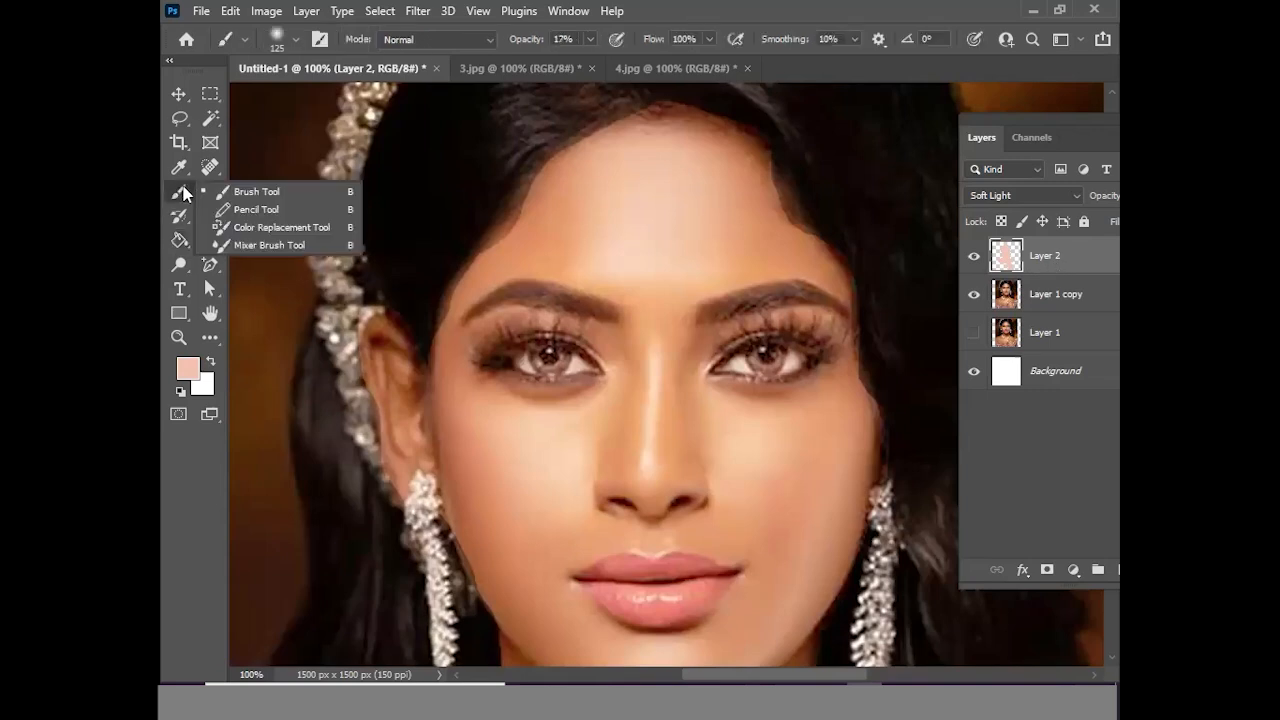
{"action": "left_click", "coordinate": [279, 194]}
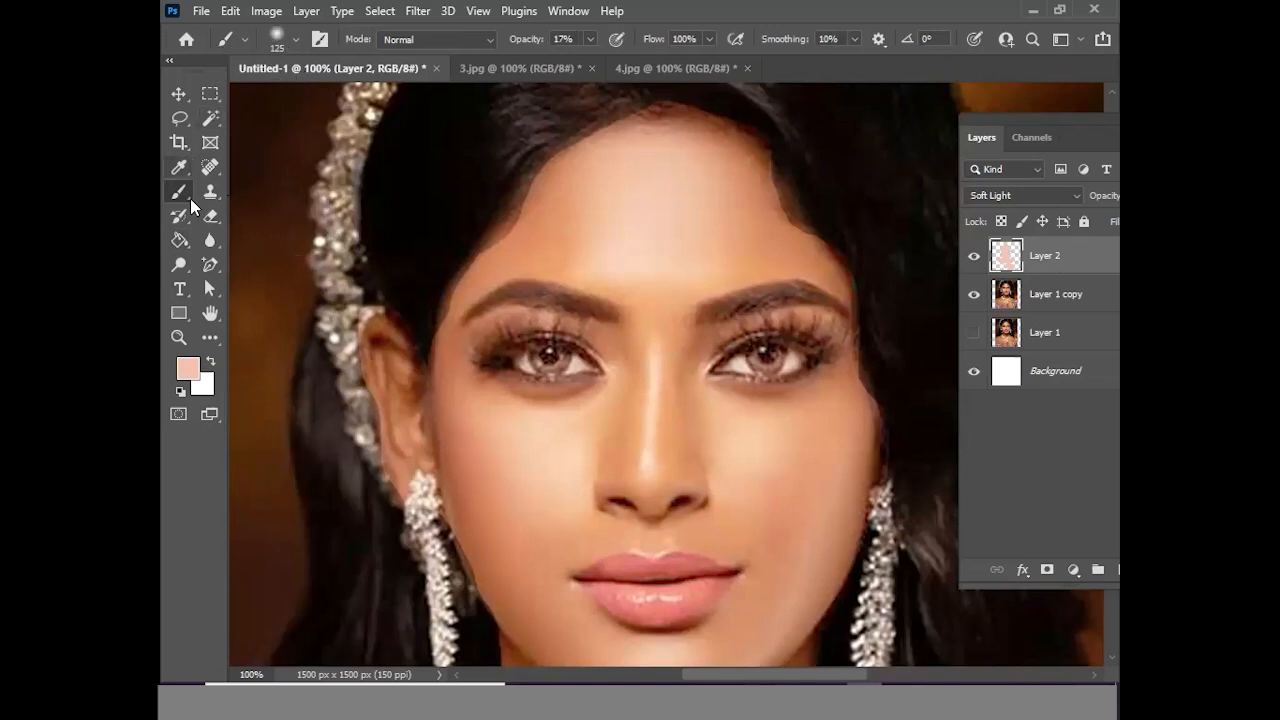
{"action": "left_click", "coordinate": [590, 39]}
{"action": "left_click_drag", "start_coordinate": [586, 57], "coordinate": [680, 60]}
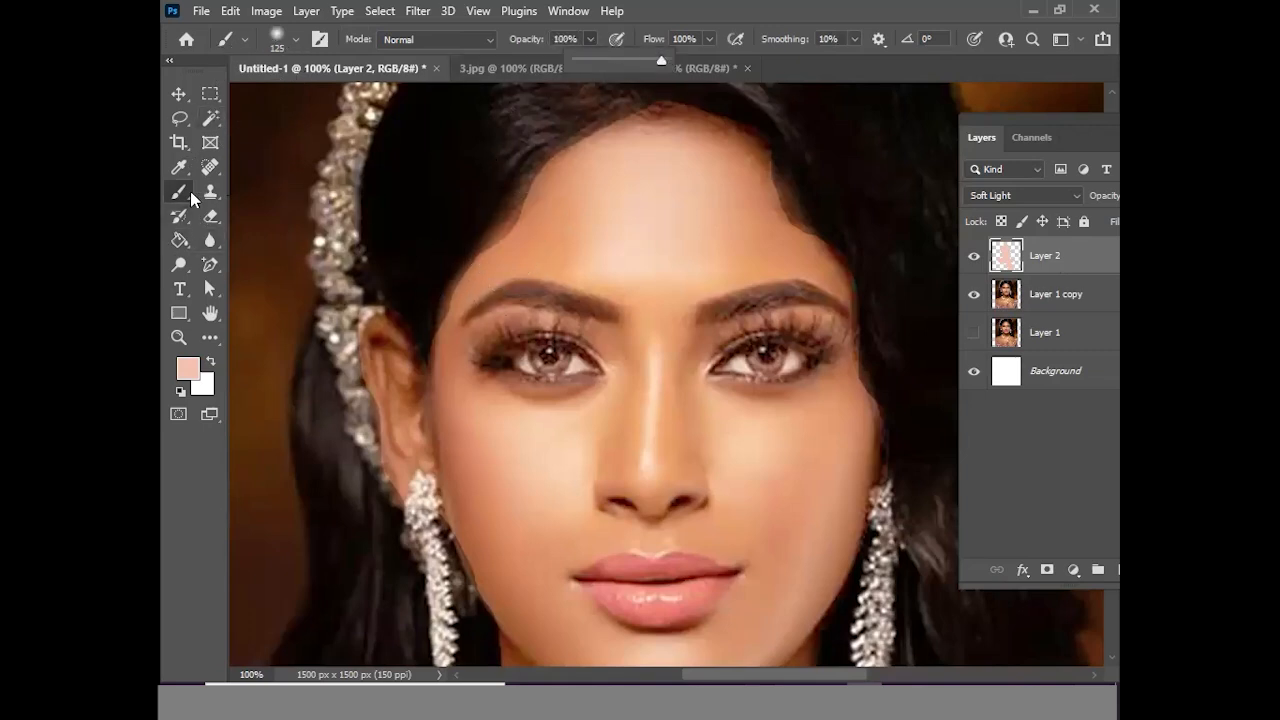
Reduce the brush to 20 px and paint the peach color on Layer 2 along the forehead hairline and the face edges
{"action": "key", "text": "bracketleft"}
{"action": "key", "text": "bracketleft"}
{"action": "key", "text": "bracketleft"}
{"action": "key", "text": "bracketleft"}
{"action": "key", "text": "bracketleft"}
{"action": "key", "text": "bracketleft"}
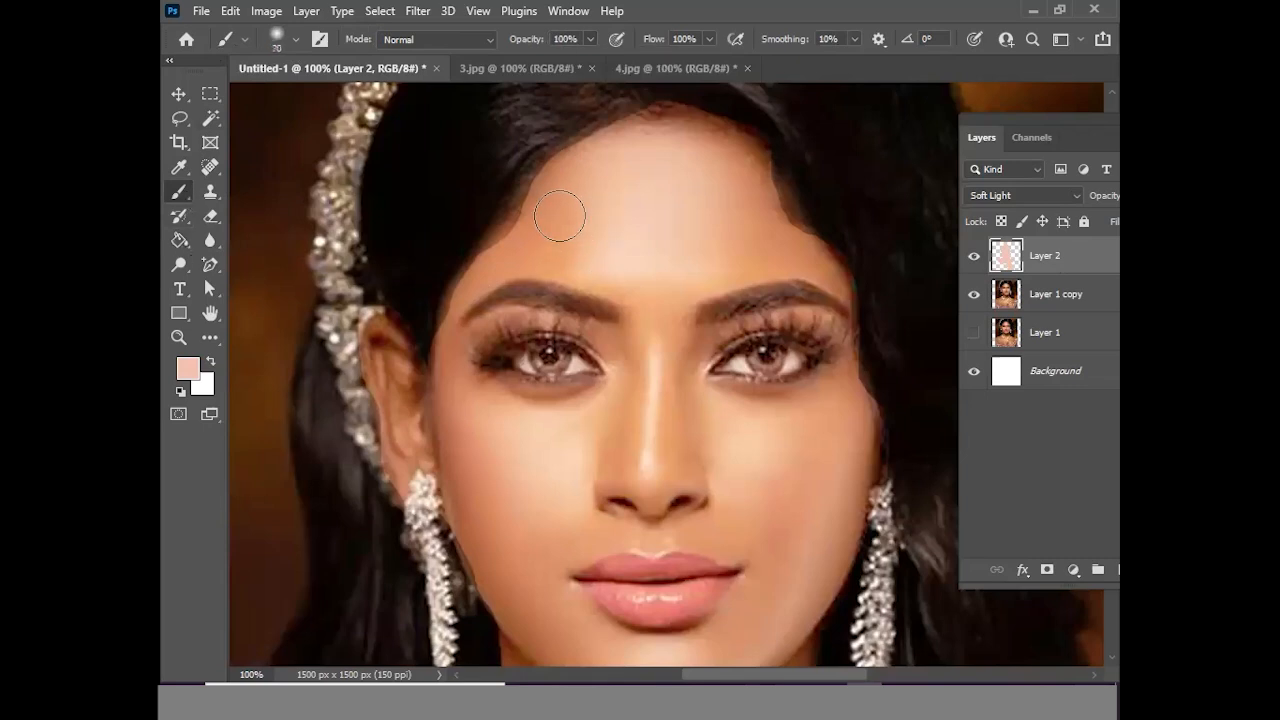
{"action": "key", "text": "bracketleft"}
{"action": "mouse_move", "coordinate": [527, 195]}
{"action": "left_mouse_down"}
{"action": "mouse_move", "coordinate": [507, 240]}
{"action": "mouse_move", "coordinate": [512, 206]}
{"action": "mouse_move", "coordinate": [437, 321]}
{"action": "left_mouse_up"}
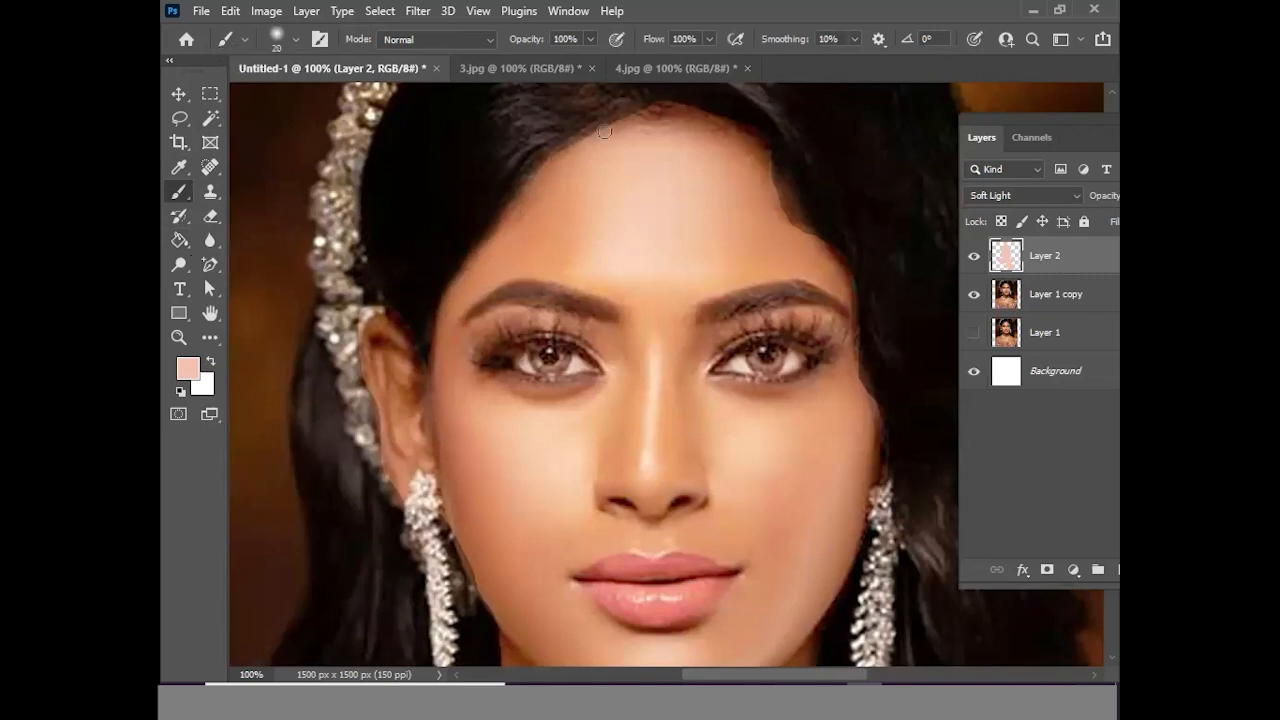
{"action": "mouse_move", "coordinate": [756, 158]}
{"action": "left_mouse_down"}
{"action": "mouse_move", "coordinate": [805, 219]}
{"action": "mouse_move", "coordinate": [775, 176]}
{"action": "mouse_move", "coordinate": [794, 218]}
{"action": "left_mouse_up"}
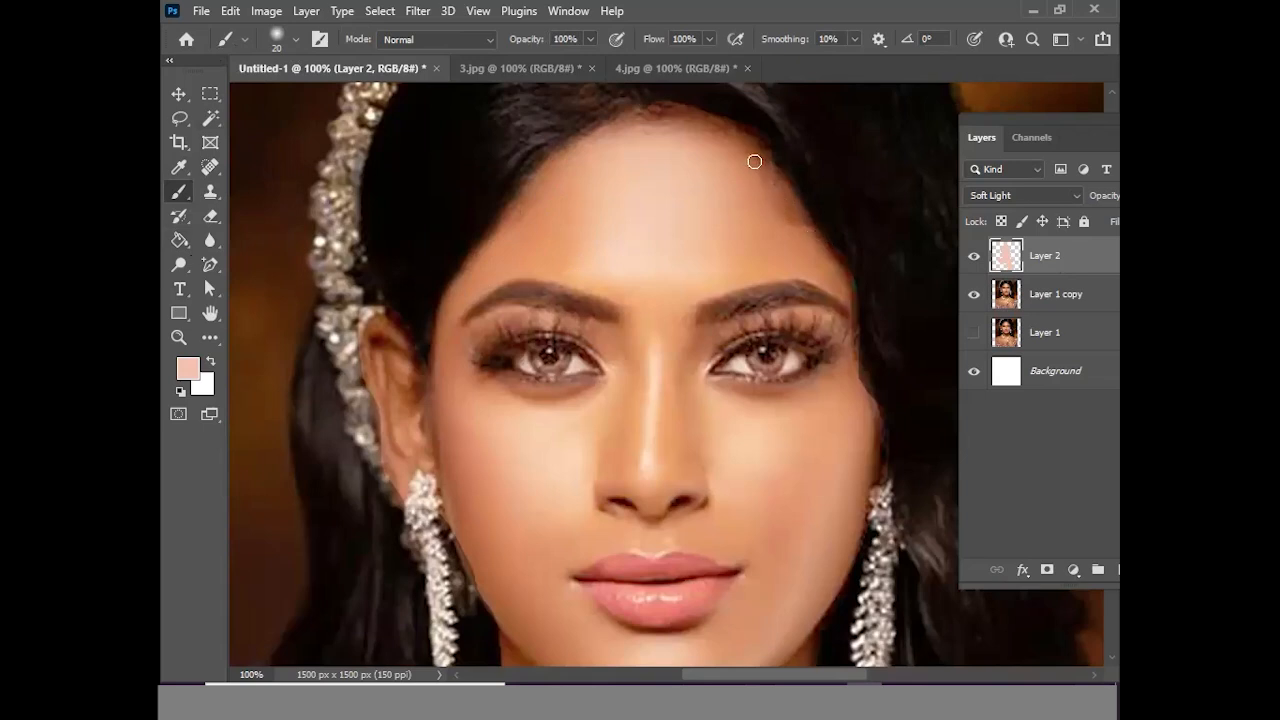
{"action": "scroll", "coordinate": [827, 210], "scroll_direction": "down", "scroll_amount": 1}
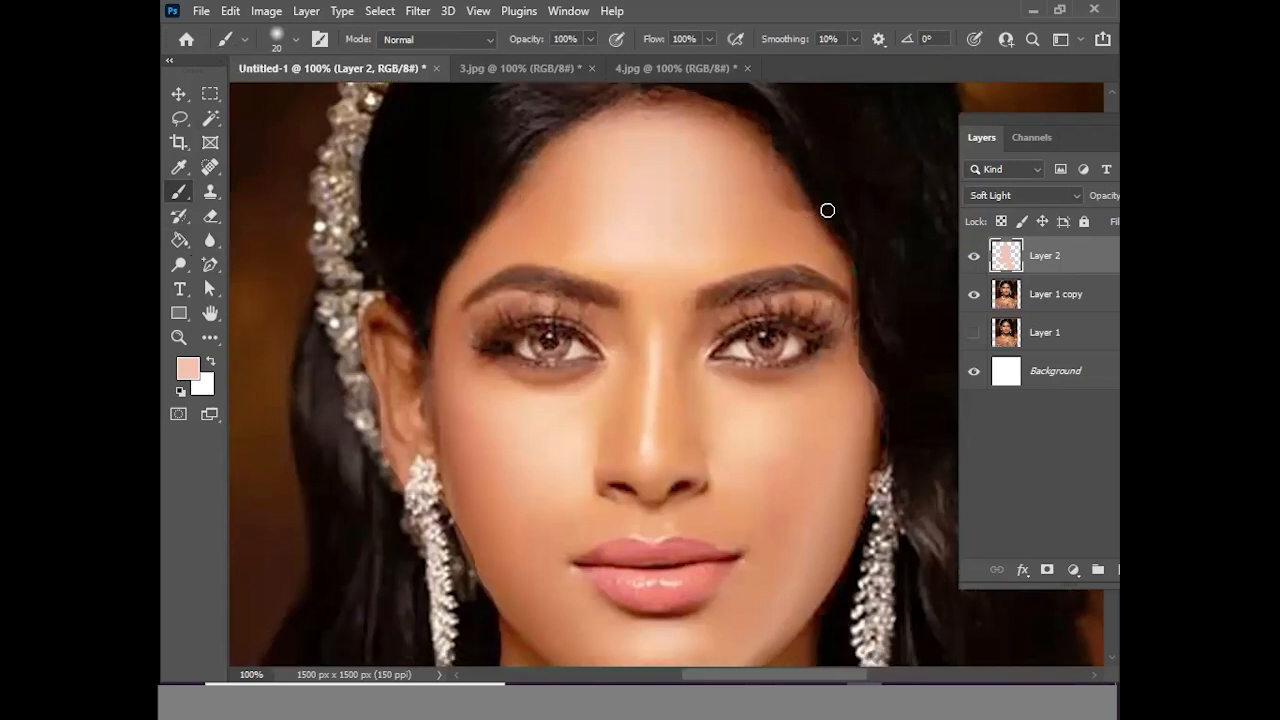
{"action": "scroll", "coordinate": [859, 284], "scroll_direction": "down", "scroll_amount": 4}
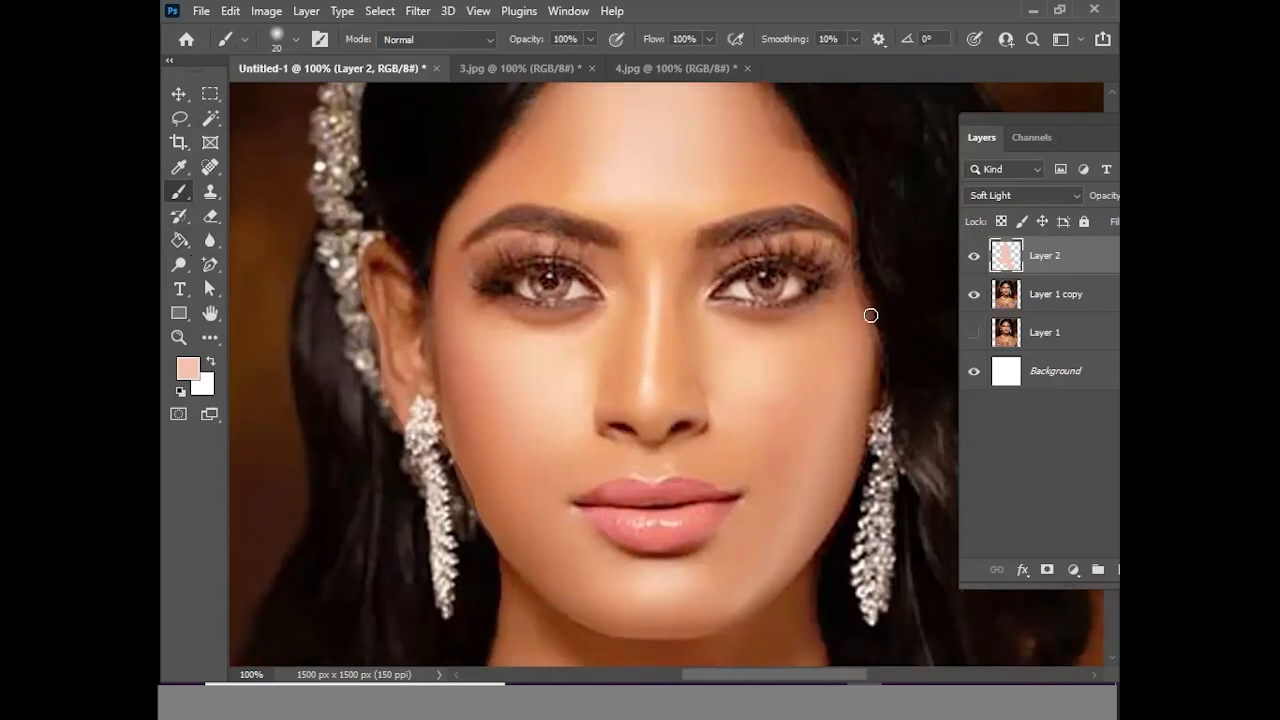
{"action": "scroll", "coordinate": [850, 270], "scroll_direction": "down", "scroll_amount": 10}
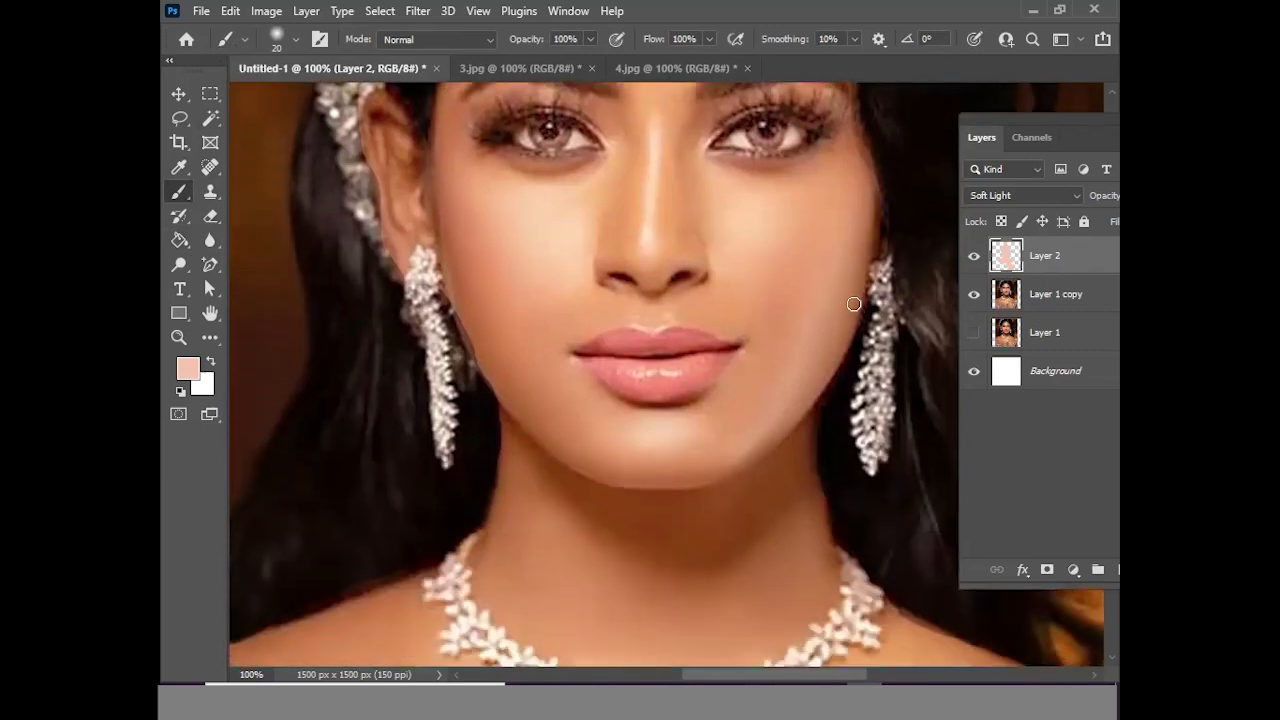
Enlarge the brush to 175 px and paint peach on Layer 2 over the shoulders, lower chest and sheer part of the dress
{"action": "scroll", "coordinate": [853, 303], "scroll_direction": "down", "scroll_amount": 15}
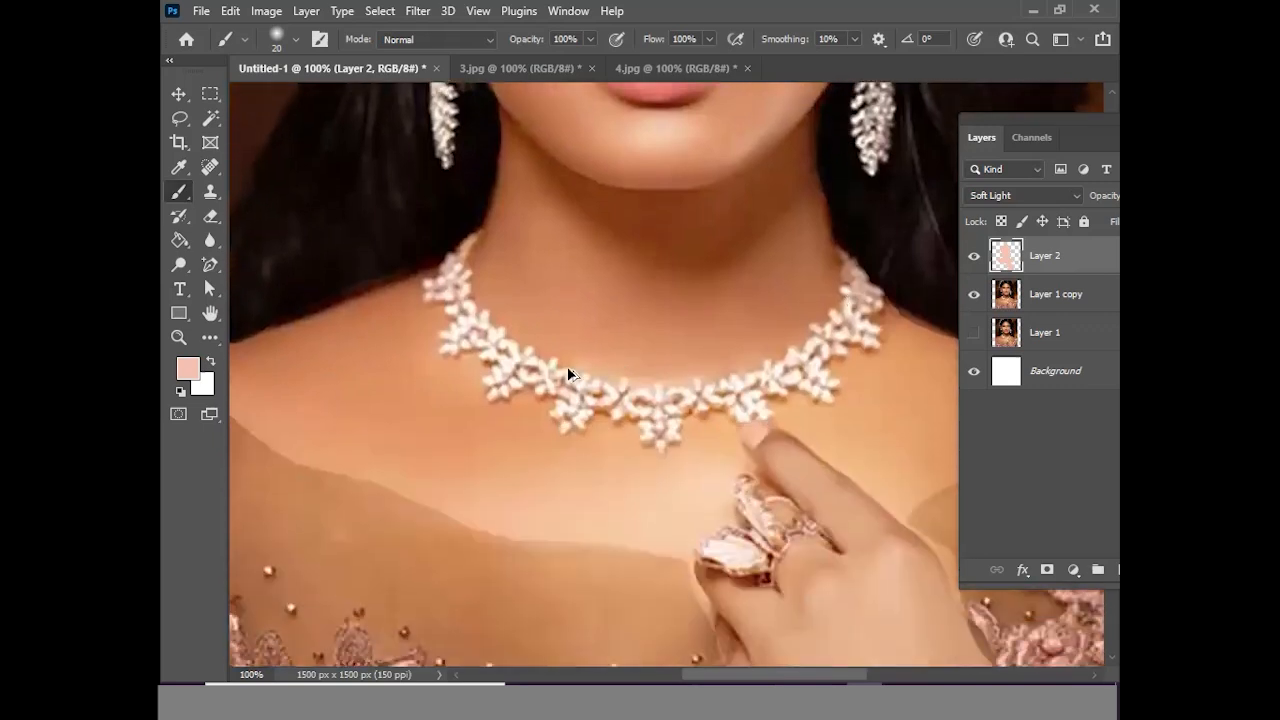
{"action": "key", "text": "ctrl+minus"}
{"action": "scroll", "coordinate": [387, 351], "scroll_direction": "down", "scroll_amount": 3}
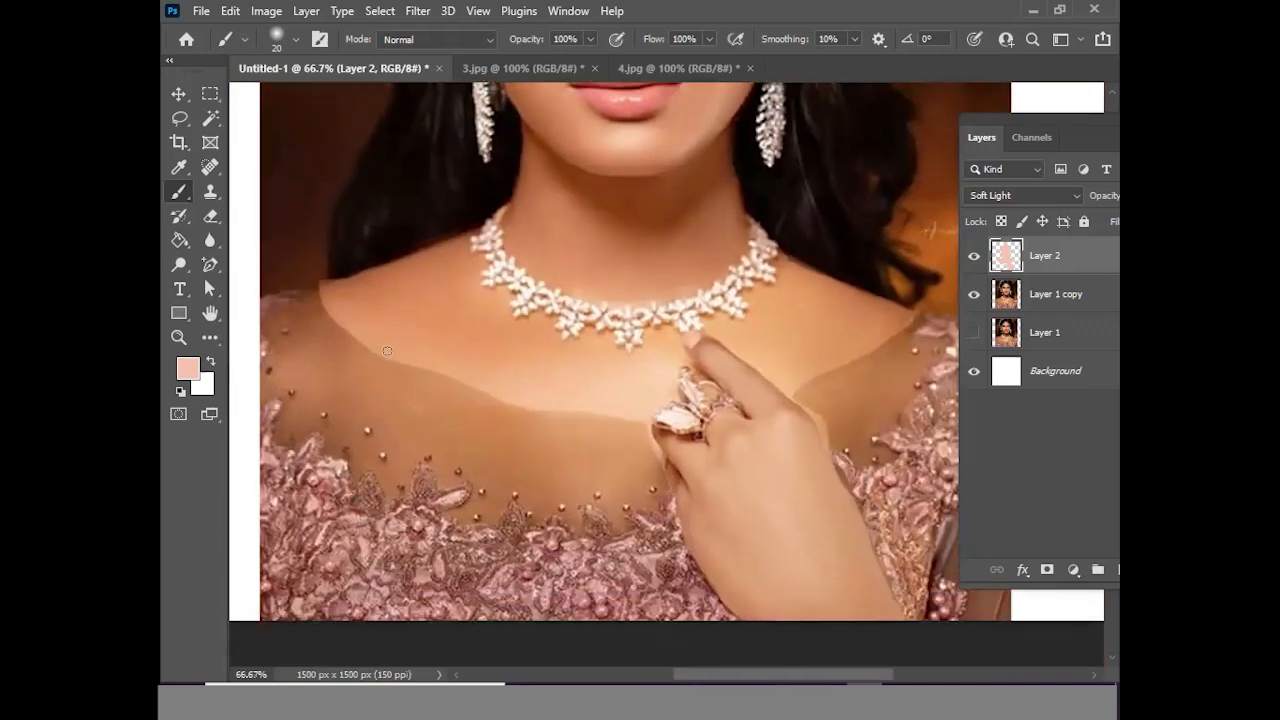
{"action": "left_click", "coordinate": [577, 376], "text": "ctrl+alt"}
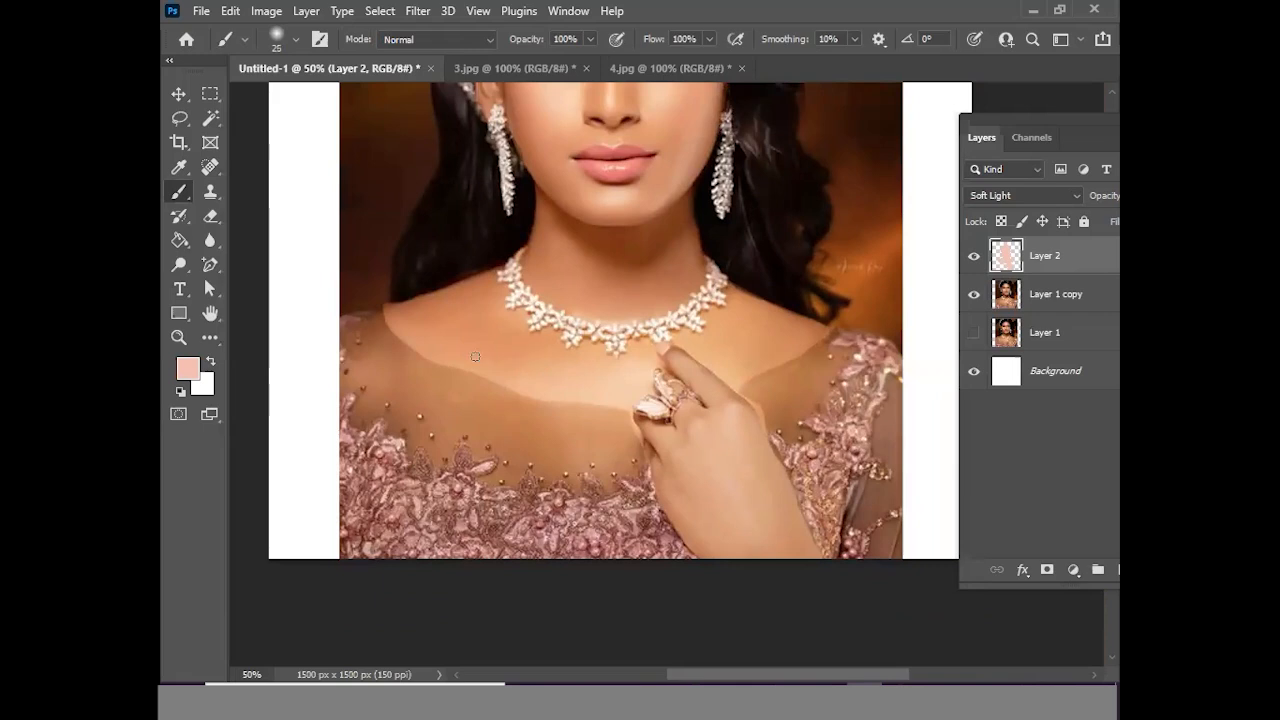
{"action": "key", "text": "bracketright"}
{"action": "key", "text": "bracketright"}
{"action": "key", "text": "bracketright"}
{"action": "key", "text": "bracketright"}
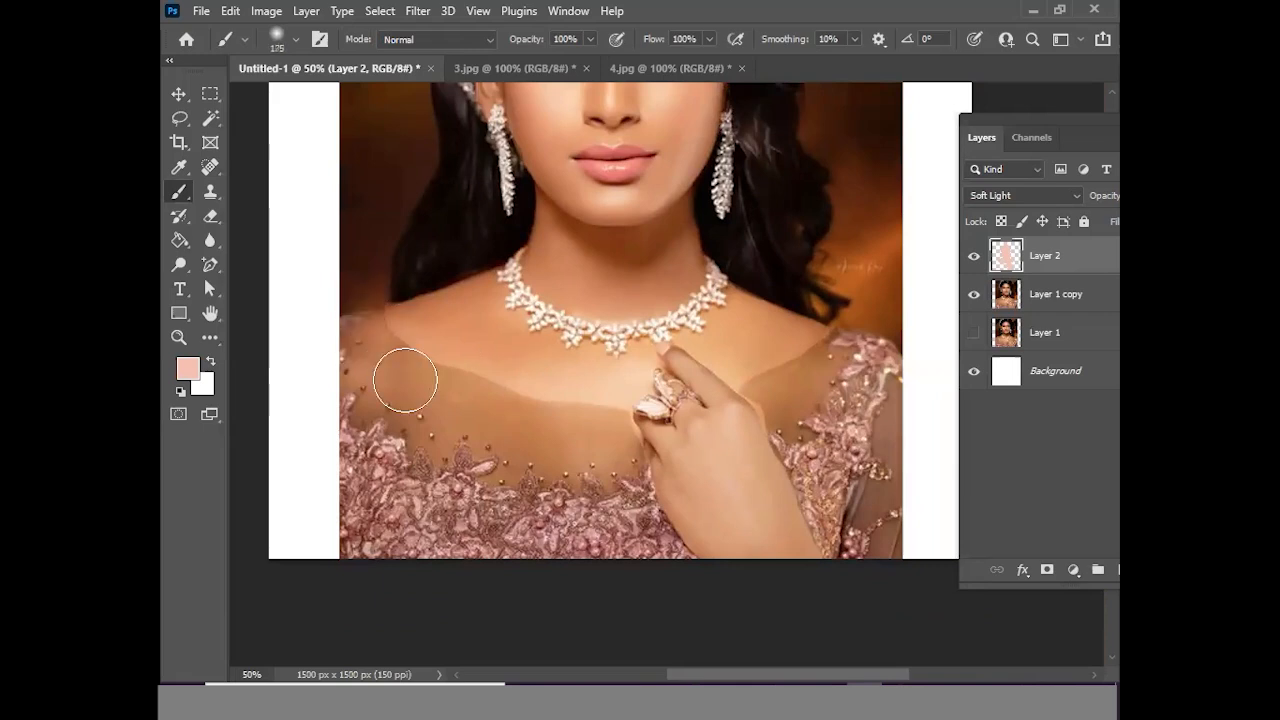
{"action": "mouse_move", "coordinate": [437, 384]}
{"action": "left_mouse_down"}
{"action": "mouse_move", "coordinate": [398, 392]}
{"action": "mouse_move", "coordinate": [443, 423]}
{"action": "mouse_move", "coordinate": [378, 397]}
{"action": "mouse_move", "coordinate": [372, 409]}
{"action": "mouse_move", "coordinate": [489, 457]}
{"action": "mouse_move", "coordinate": [599, 455]}
{"action": "mouse_move", "coordinate": [439, 421]}
{"action": "mouse_move", "coordinate": [620, 447]}
{"action": "mouse_move", "coordinate": [593, 419]}
{"action": "mouse_move", "coordinate": [456, 372]}
{"action": "mouse_move", "coordinate": [523, 422]}
{"action": "mouse_move", "coordinate": [647, 452]}
{"action": "mouse_move", "coordinate": [461, 376]}
{"action": "mouse_move", "coordinate": [536, 427]}
{"action": "mouse_move", "coordinate": [707, 443]}
{"action": "mouse_move", "coordinate": [542, 450]}
{"action": "left_mouse_up"}
{"action": "mouse_move", "coordinate": [806, 409]}
{"action": "left_mouse_down"}
{"action": "mouse_move", "coordinate": [728, 406]}
{"action": "mouse_move", "coordinate": [842, 361]}
{"action": "mouse_move", "coordinate": [785, 410]}
{"action": "mouse_move", "coordinate": [826, 363]}
{"action": "mouse_move", "coordinate": [908, 420]}
{"action": "mouse_move", "coordinate": [903, 491]}
{"action": "mouse_move", "coordinate": [865, 530]}
{"action": "mouse_move", "coordinate": [908, 514]}
{"action": "left_mouse_up"}
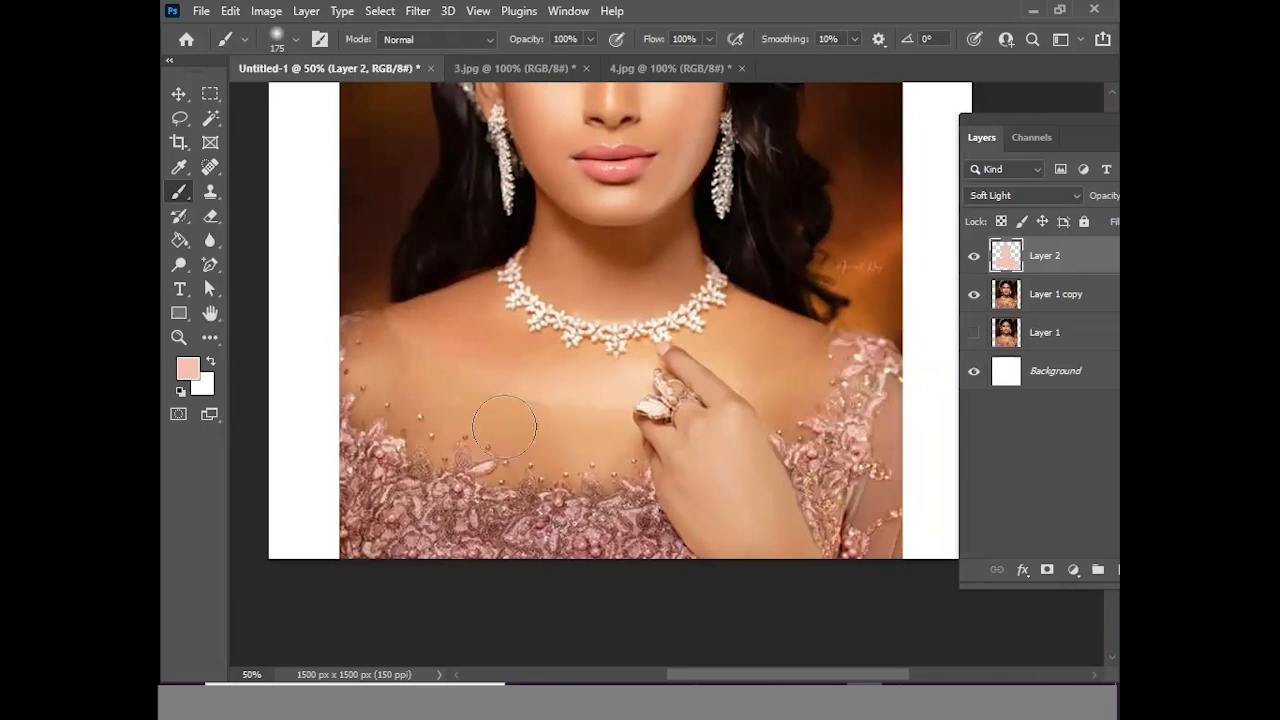
{"action": "mouse_move", "coordinate": [381, 393]}
{"action": "left_mouse_down"}
{"action": "mouse_move", "coordinate": [502, 447]}
{"action": "mouse_move", "coordinate": [383, 426]}
{"action": "mouse_move", "coordinate": [512, 455]}
{"action": "mouse_move", "coordinate": [514, 417]}
{"action": "left_mouse_up"}
Reduce the brush to 15 px and paint peach along the shoulder edge between the necklace and the hair
{"action": "scroll", "coordinate": [509, 386], "scroll_direction": "up", "scroll_amount": 3}
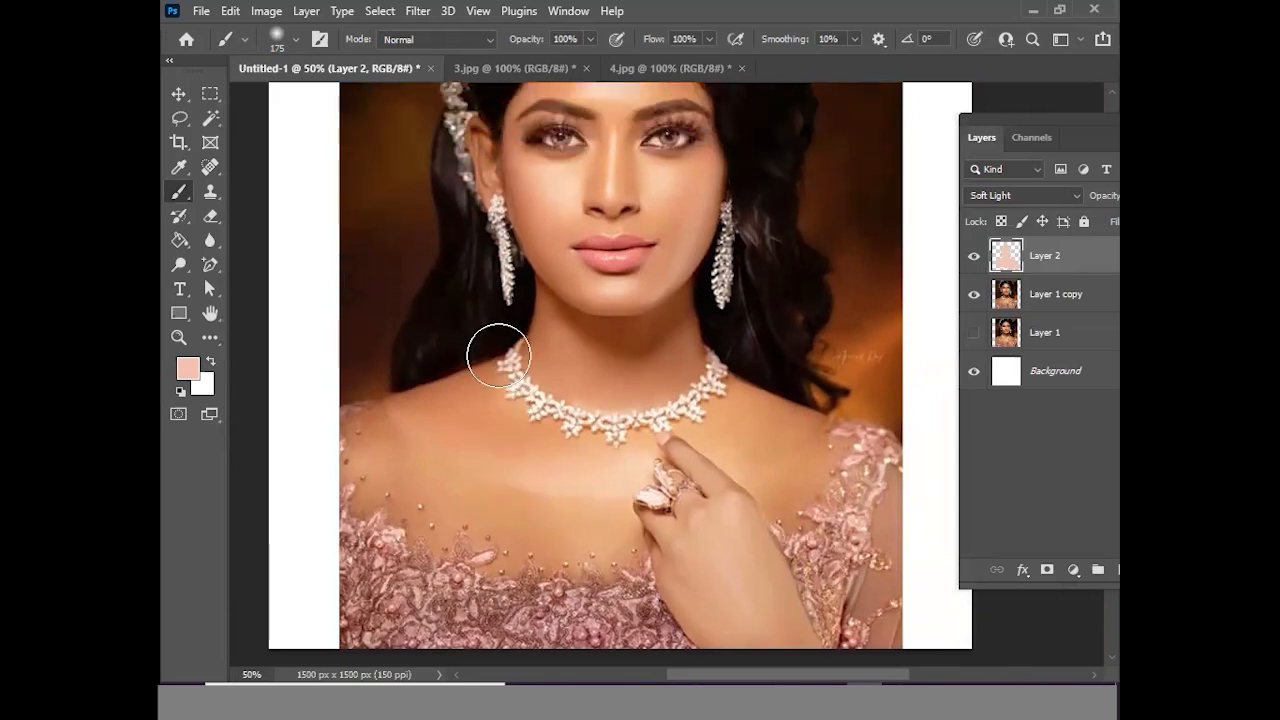
{"action": "scroll", "coordinate": [497, 352], "scroll_direction": "up", "scroll_amount": 3}
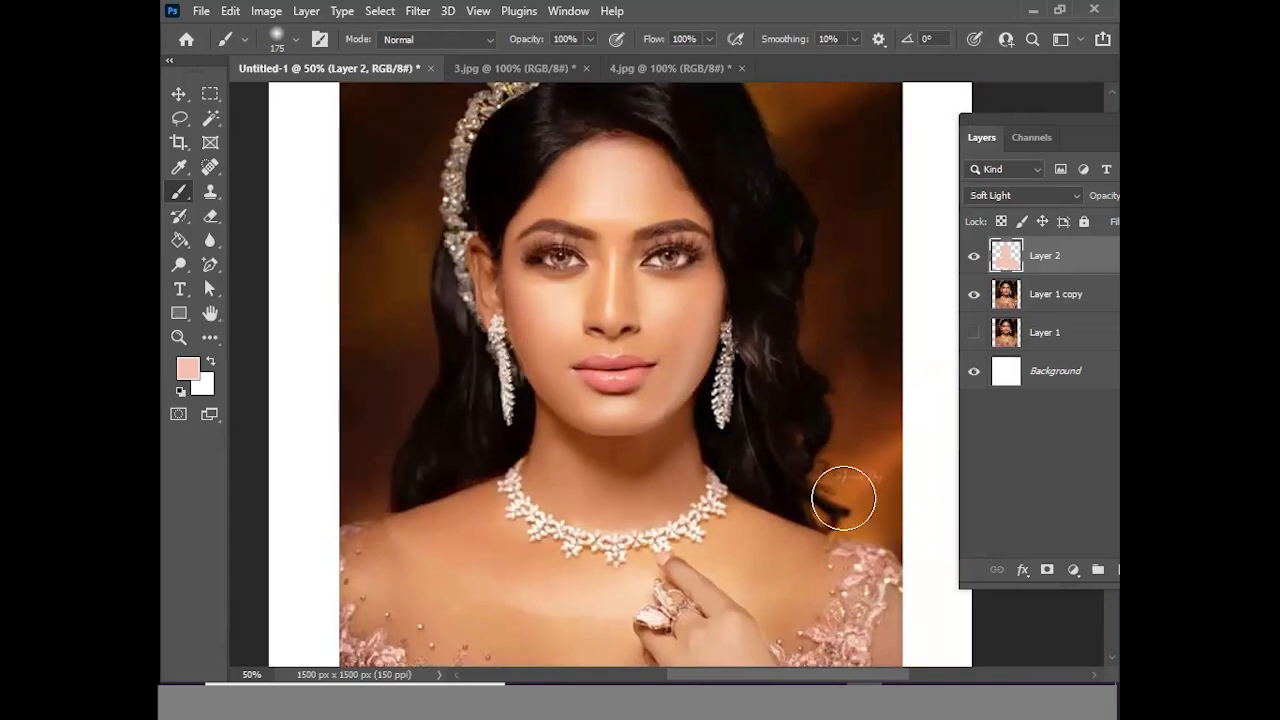
{"action": "scroll", "coordinate": [829, 471], "scroll_direction": "down", "scroll_amount": 2}
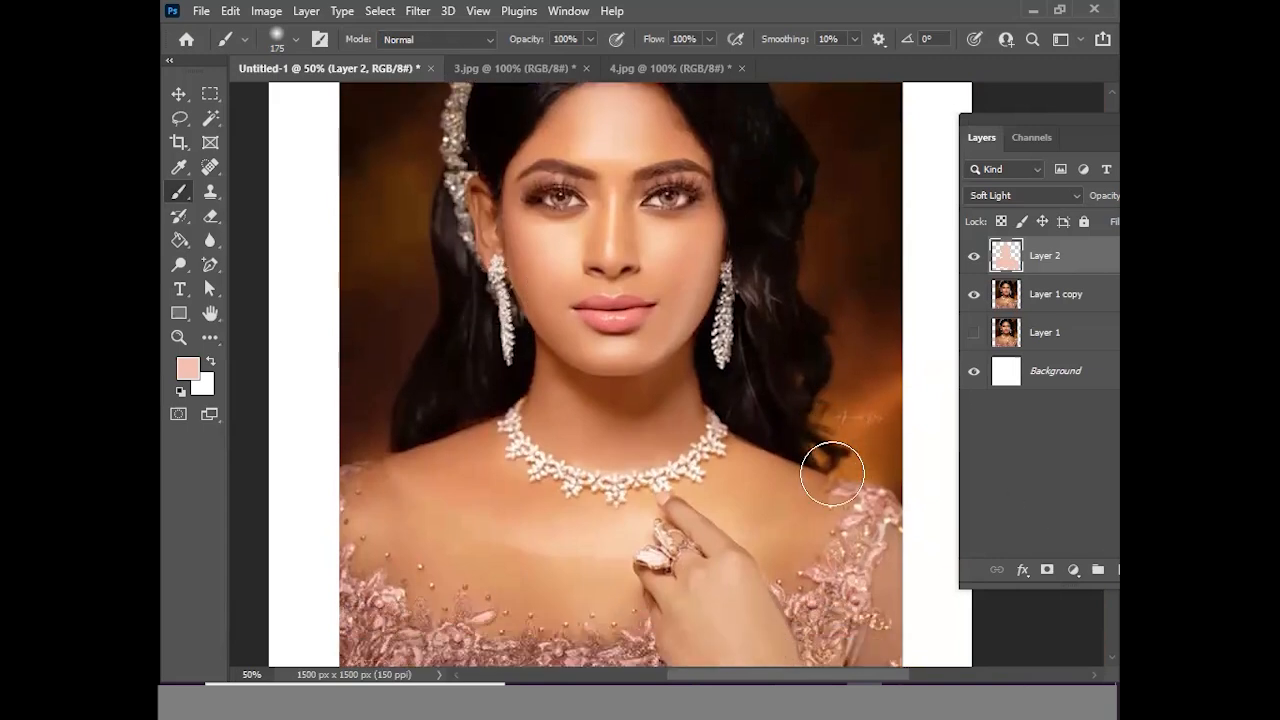
{"action": "left_click", "coordinate": [824, 494], "text": "ctrl"}
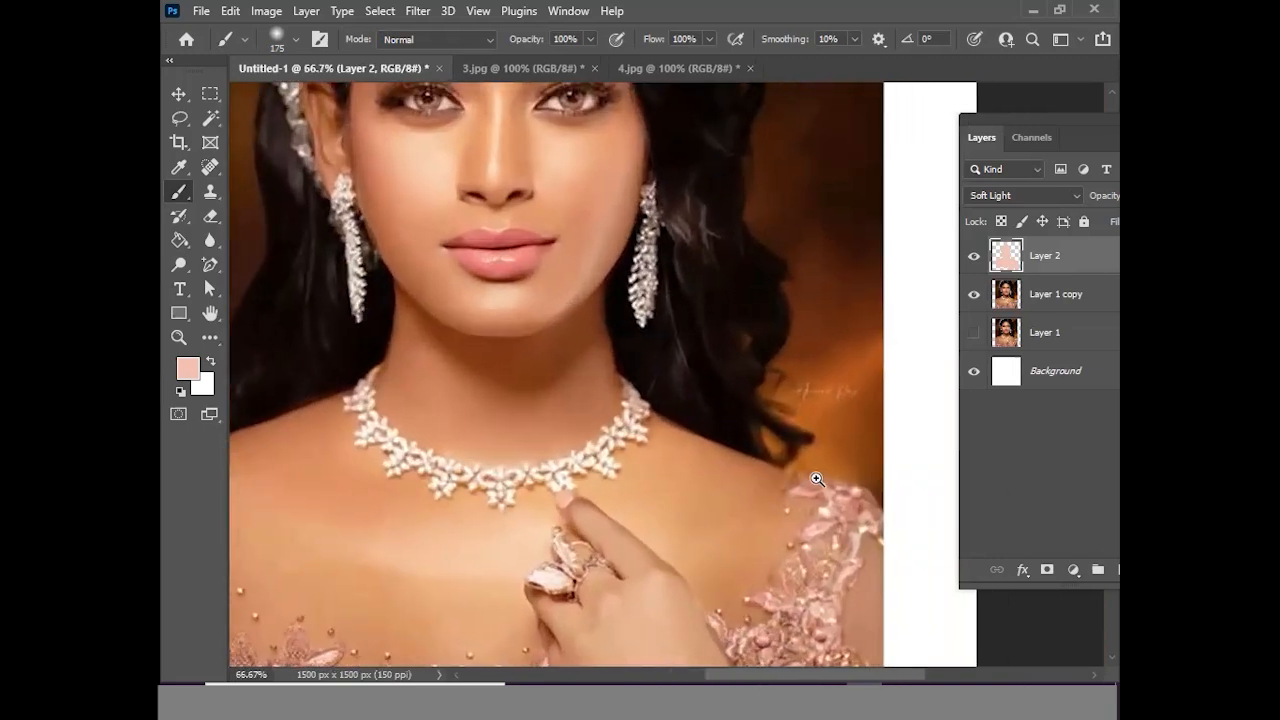
{"action": "left_click", "coordinate": [748, 455], "text": "ctrl"}
{"action": "left_click", "coordinate": [672, 459], "text": "ctrl"}
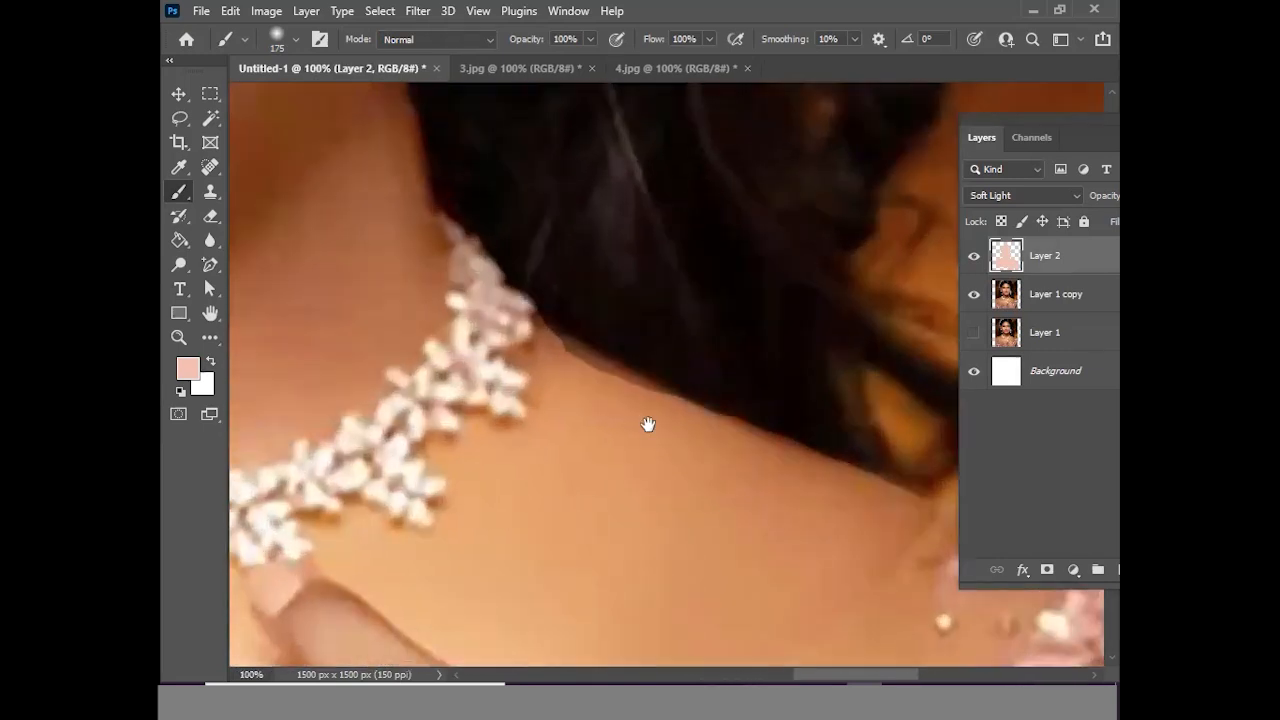
{"action": "key", "text": "bracketleft"}
{"action": "key", "text": "bracketleft"}
{"action": "key", "text": "bracketleft"}
{"action": "key", "text": "bracketleft"}
{"action": "key", "text": "bracketleft"}
{"action": "key", "text": "bracketleft"}
{"action": "key", "text": "bracketleft"}
{"action": "key", "text": "bracketleft"}
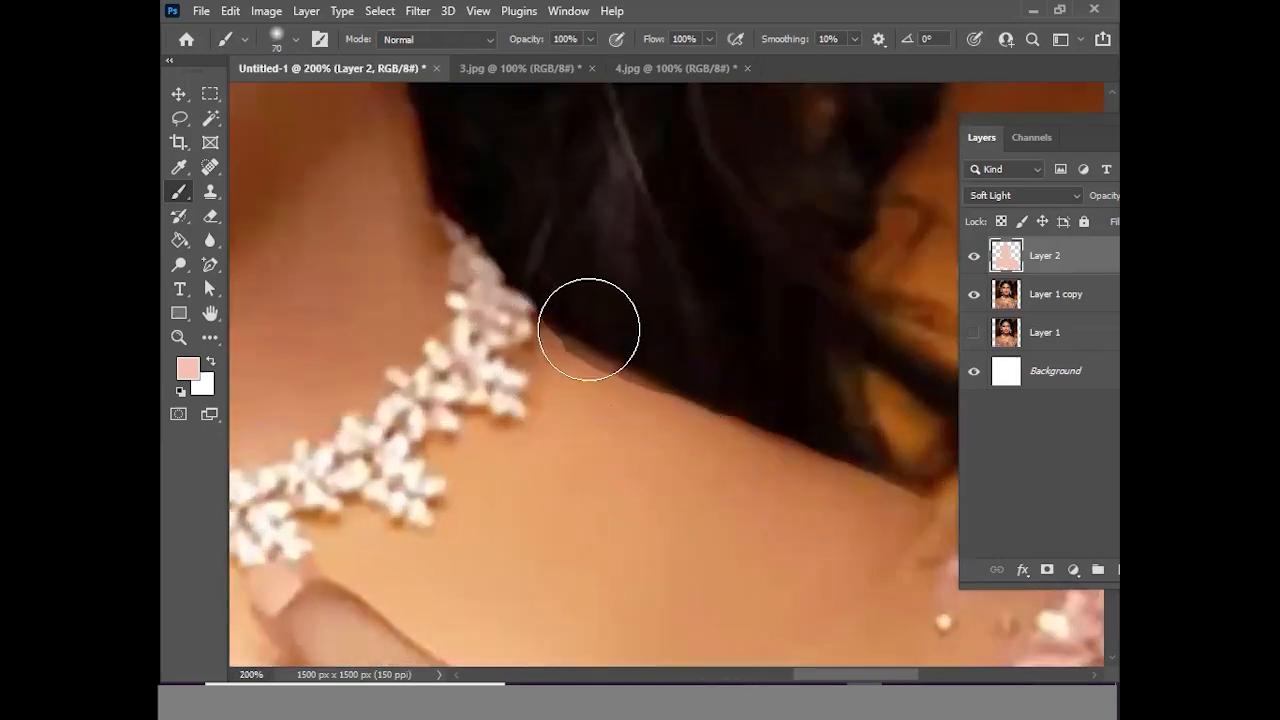
{"action": "key", "text": "bracketleft"}
{"action": "key", "text": "bracketleft"}
{"action": "key", "text": "bracketleft"}
{"action": "key", "text": "bracketleft"}
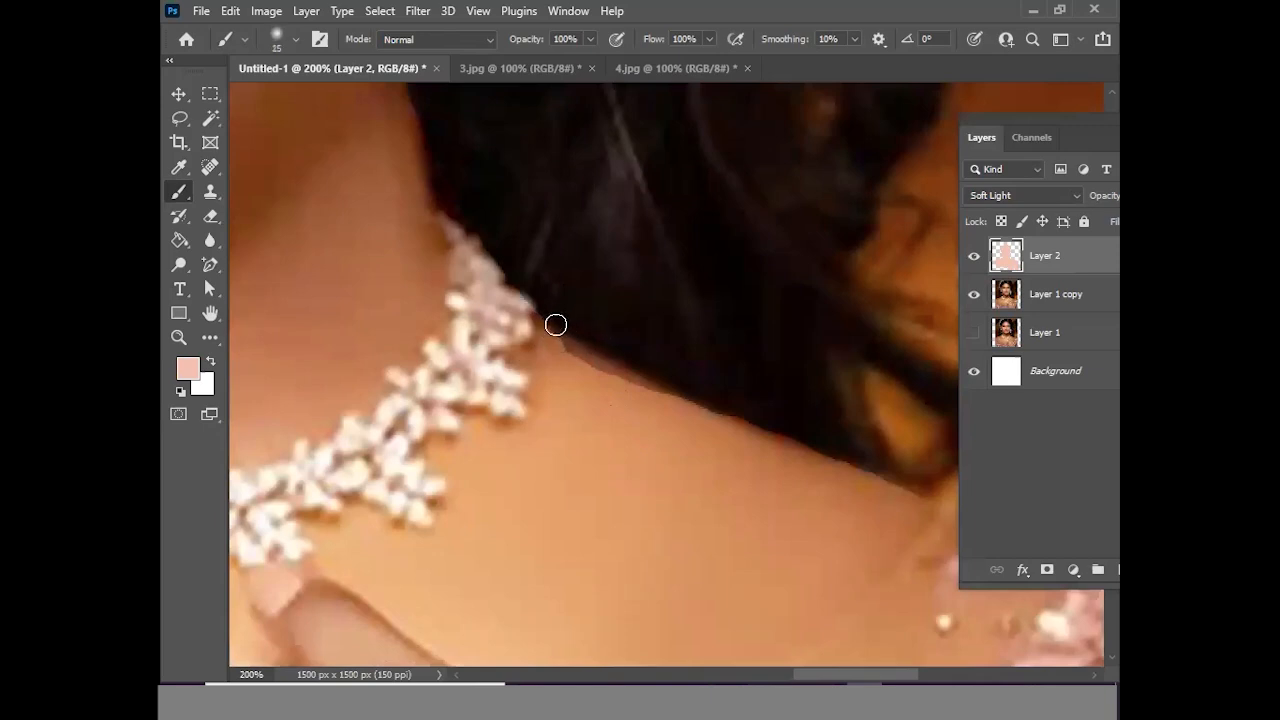
{"action": "mouse_move", "coordinate": [565, 345]}
{"action": "left_mouse_down"}
{"action": "mouse_move", "coordinate": [679, 392]}
{"action": "mouse_move", "coordinate": [546, 326]}
{"action": "left_mouse_up"}
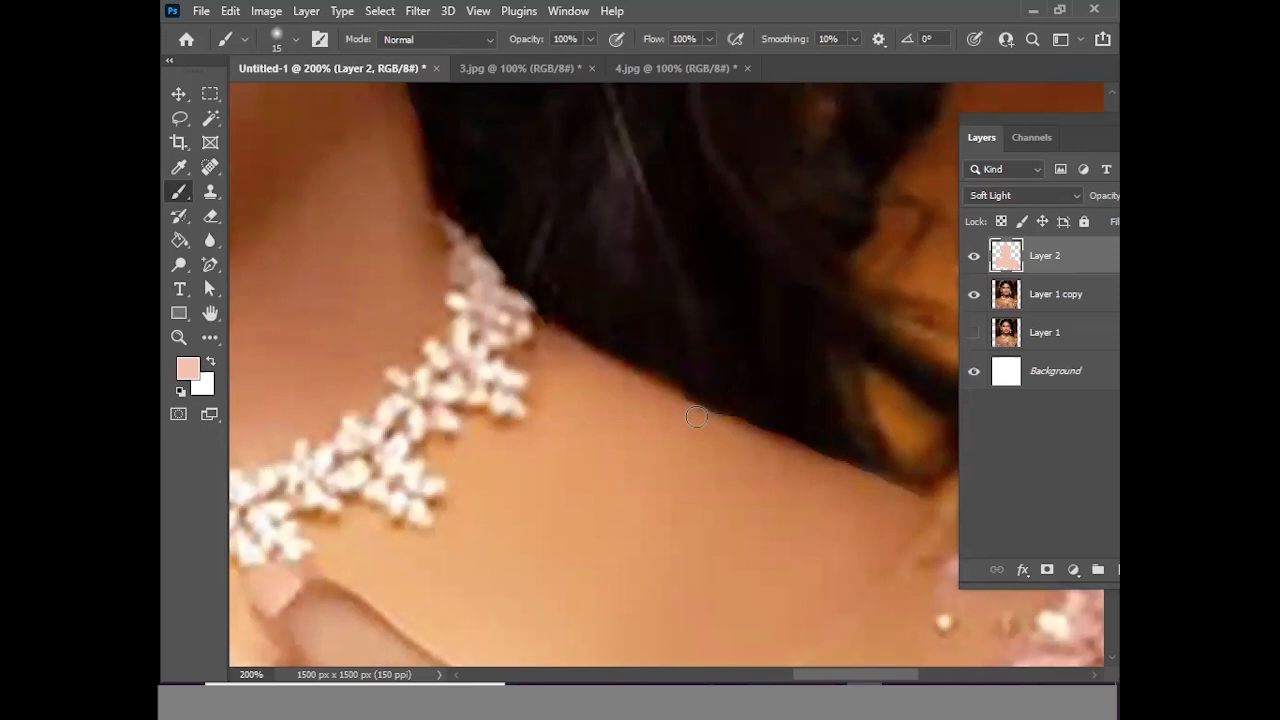
Try erasing parts of Layer 2's peach color over the shoulder and upper chest with the Eraser tool, and undo the strokes
{"action": "left_click", "coordinate": [218, 218]}
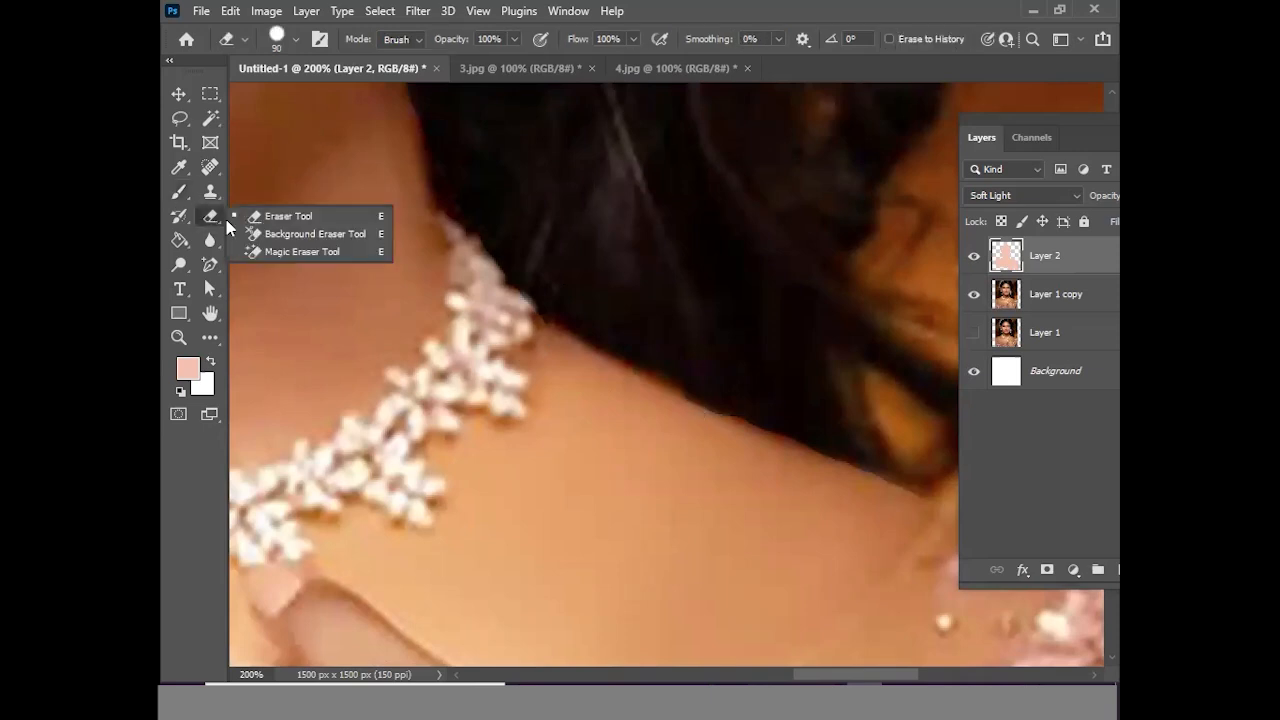
{"action": "left_click", "coordinate": [310, 213]}
{"action": "mouse_move", "coordinate": [629, 443]}
{"action": "left_mouse_down"}
{"action": "mouse_move", "coordinate": [773, 495]}
{"action": "mouse_move", "coordinate": [814, 486]}
{"action": "mouse_move", "coordinate": [757, 514]}
{"action": "left_mouse_up"}
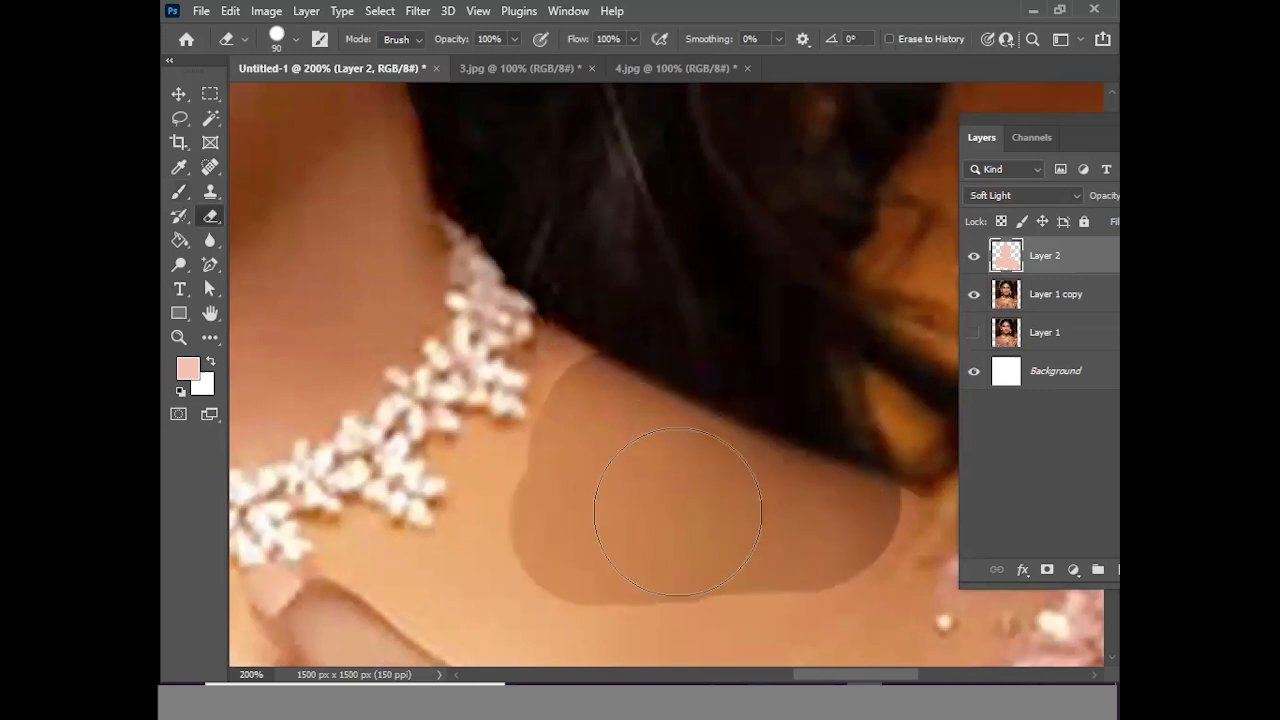
{"action": "left_click", "coordinate": [713, 490], "text": "alt"}
{"action": "left_click", "coordinate": [713, 490], "text": "alt"}
{"action": "mouse_move", "coordinate": [655, 506]}
{"action": "left_mouse_down"}
{"action": "mouse_move", "coordinate": [468, 508]}
{"action": "mouse_move", "coordinate": [662, 513]}
{"action": "left_mouse_up"}
{"action": "mouse_move", "coordinate": [543, 540]}
{"action": "left_mouse_down"}
{"action": "mouse_move", "coordinate": [419, 534]}
{"action": "mouse_move", "coordinate": [675, 551]}
{"action": "mouse_move", "coordinate": [715, 533]}
{"action": "mouse_move", "coordinate": [556, 563]}
{"action": "mouse_move", "coordinate": [756, 550]}
{"action": "mouse_move", "coordinate": [402, 578]}
{"action": "mouse_move", "coordinate": [301, 559]}
{"action": "left_mouse_up"}
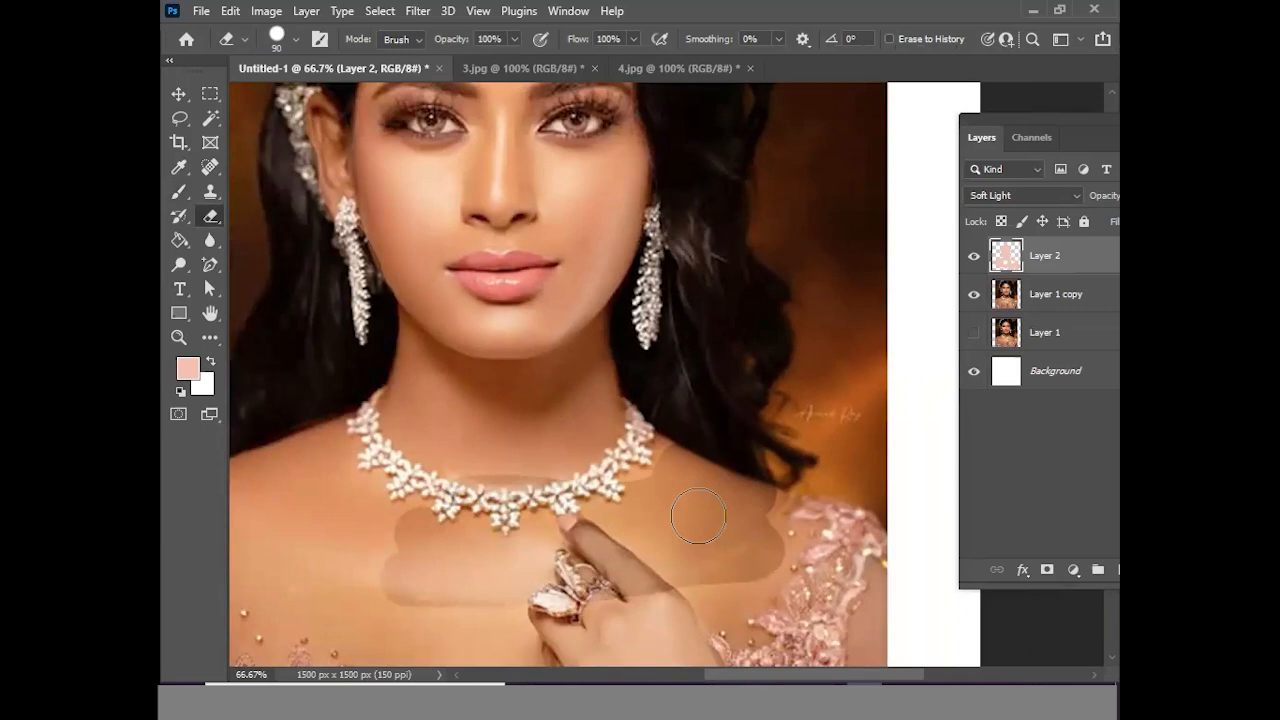
{"action": "key", "text": "ctrl+z"}
{"action": "key", "text": "ctrl+z"}
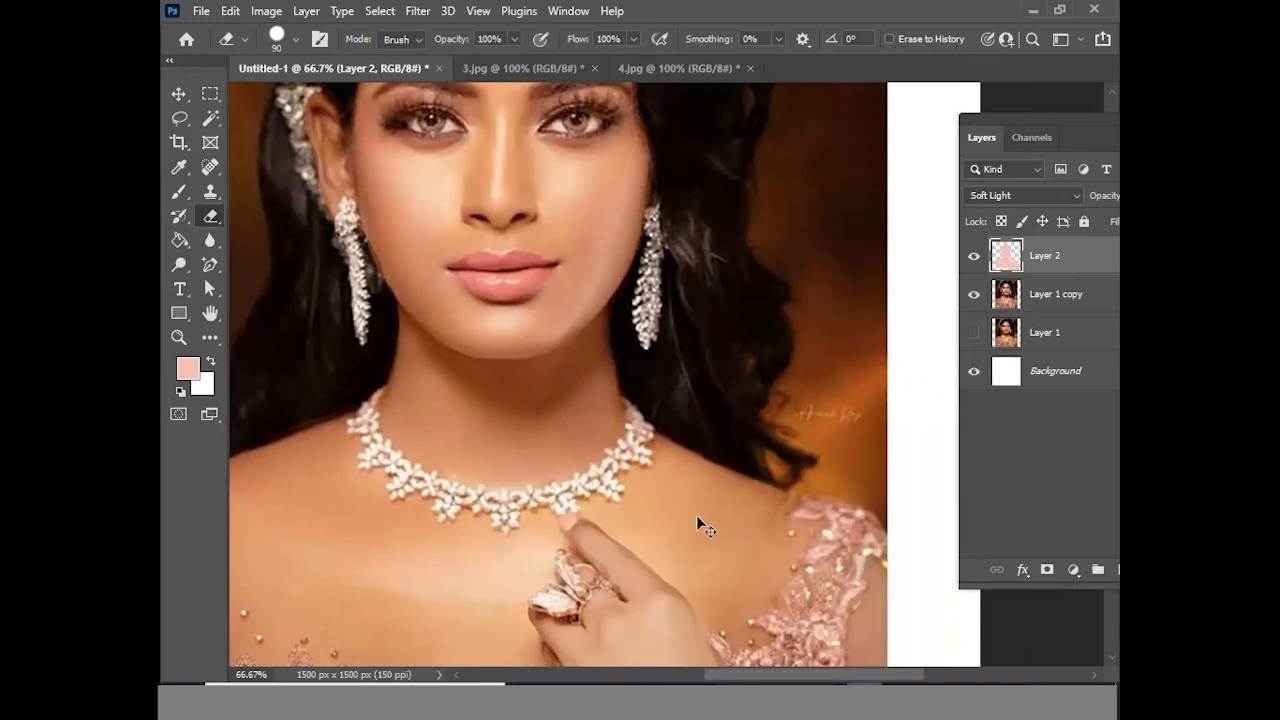
Hide and show Layer 2 to compare the whole portrait with and without the peach overlay
{"action": "scroll", "coordinate": [696, 515], "scroll_direction": "down", "scroll_amount": 1}
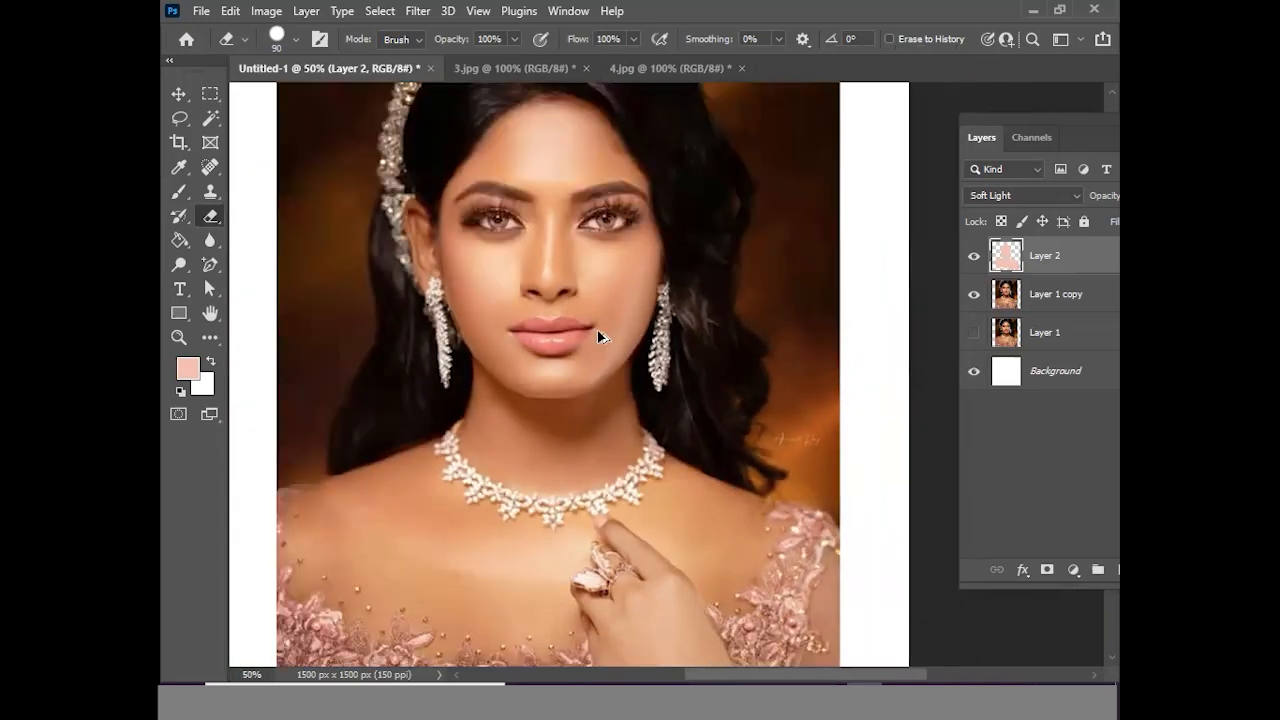
{"action": "scroll", "coordinate": [600, 337], "scroll_direction": "down", "scroll_amount": 1}
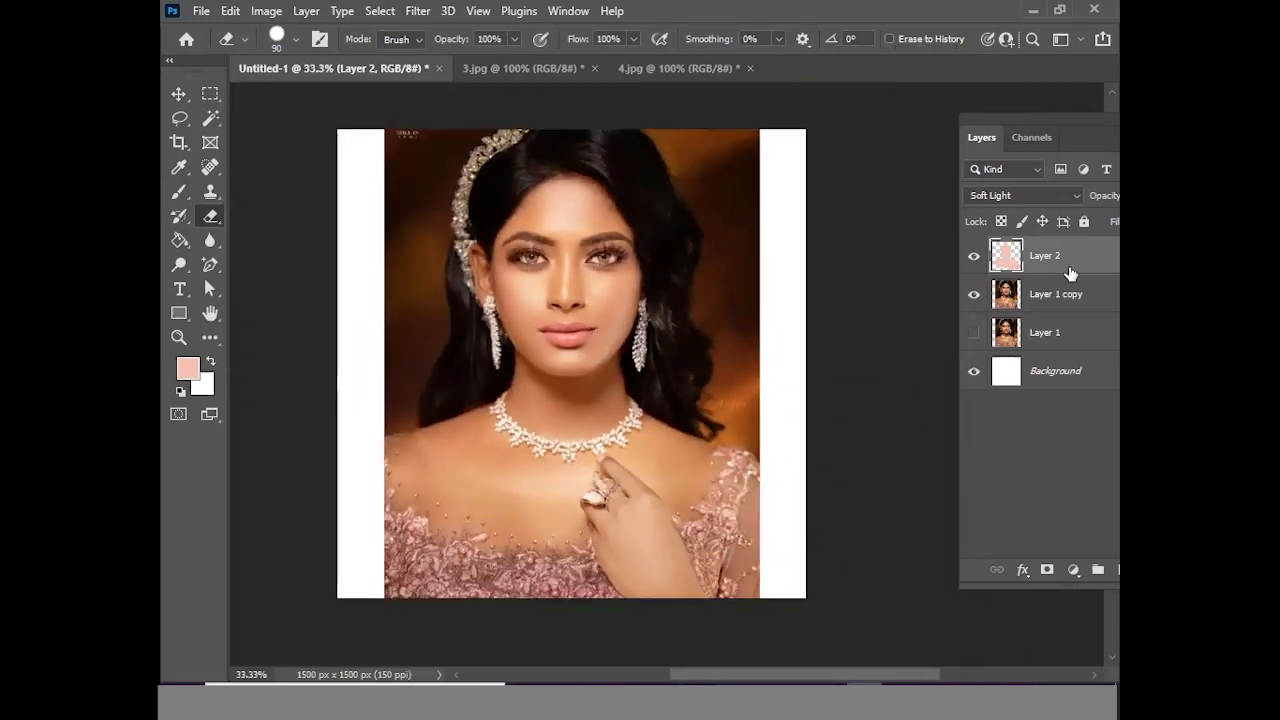
{"action": "left_click_drag", "start_coordinate": [1066, 122], "coordinate": [914, 111]}
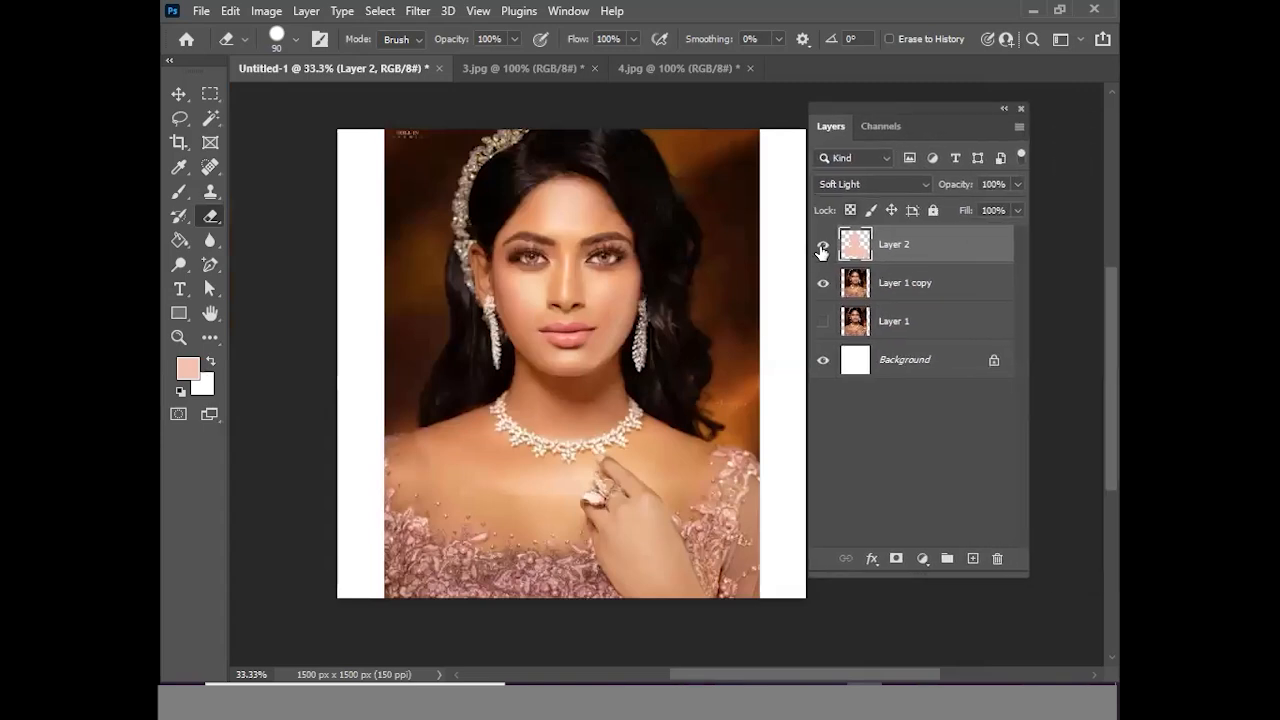
{"action": "left_click", "coordinate": [822, 244]}
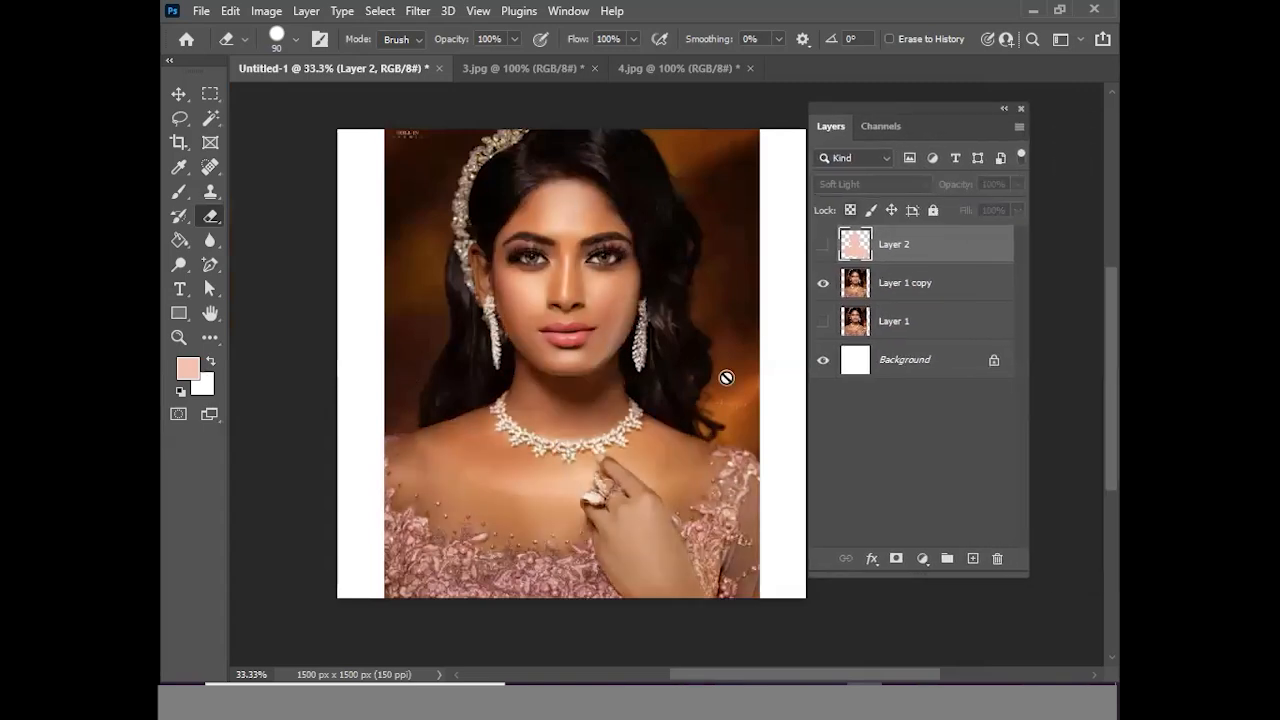
{"action": "left_click", "coordinate": [820, 247]}
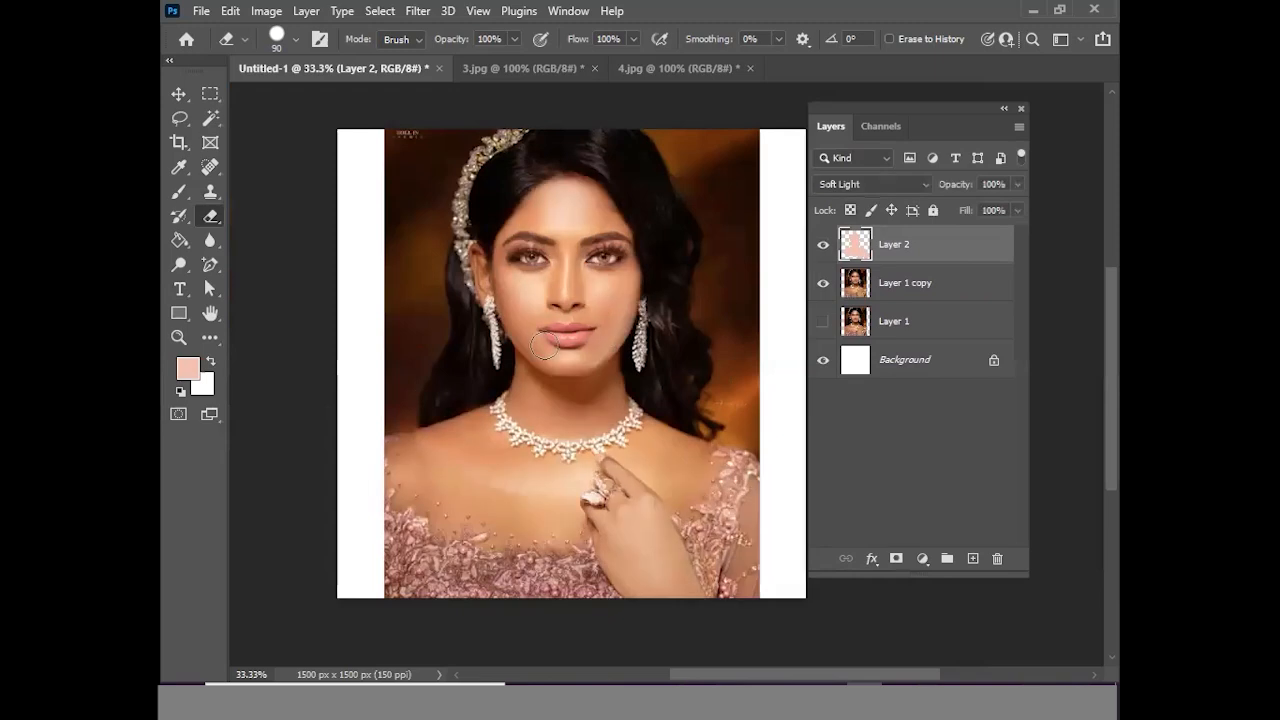
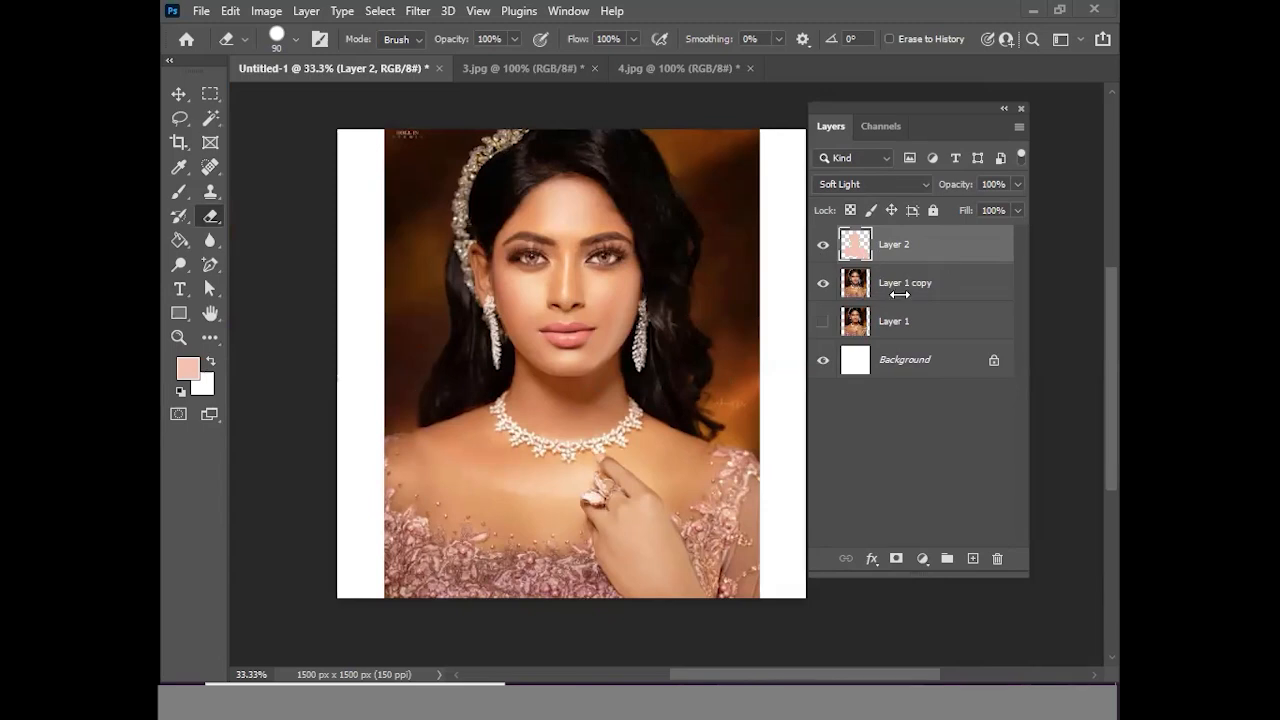
Merge Layer 2 with Layer 1 copy into a single layer
{"action": "left_click", "coordinate": [912, 285], "text": "shift"}
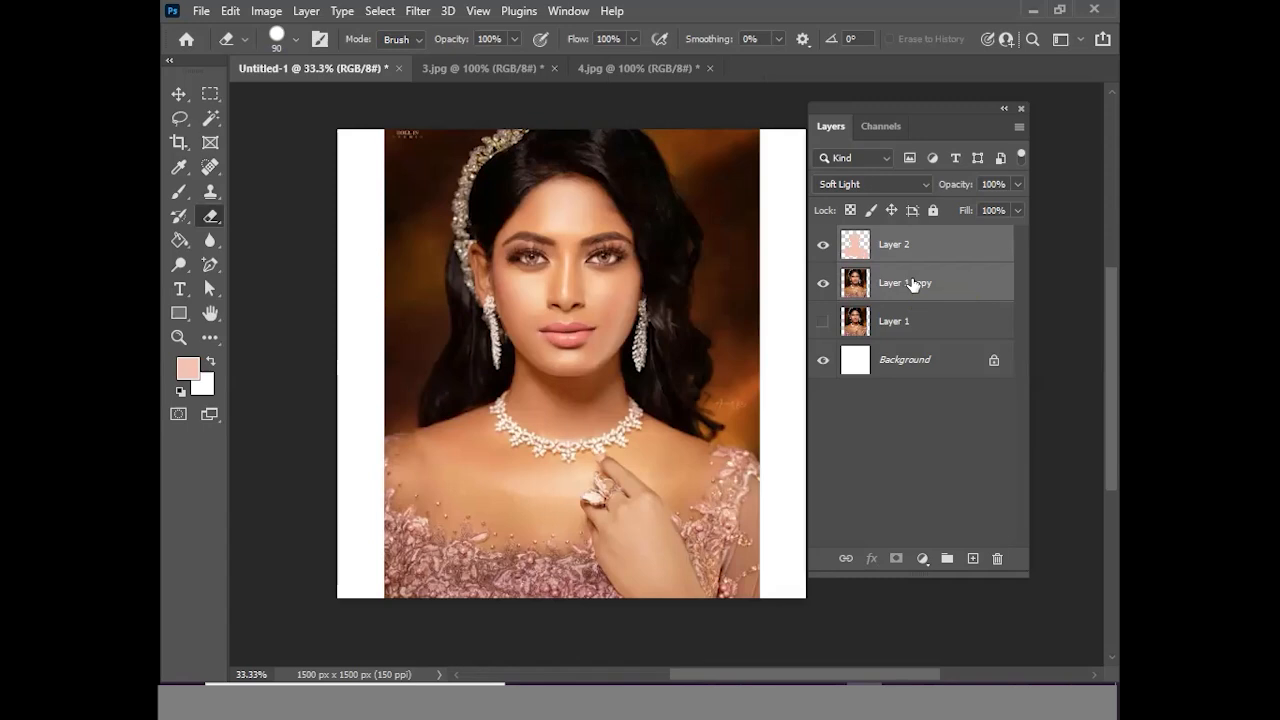
{"action": "key", "text": "ctrl+e"}
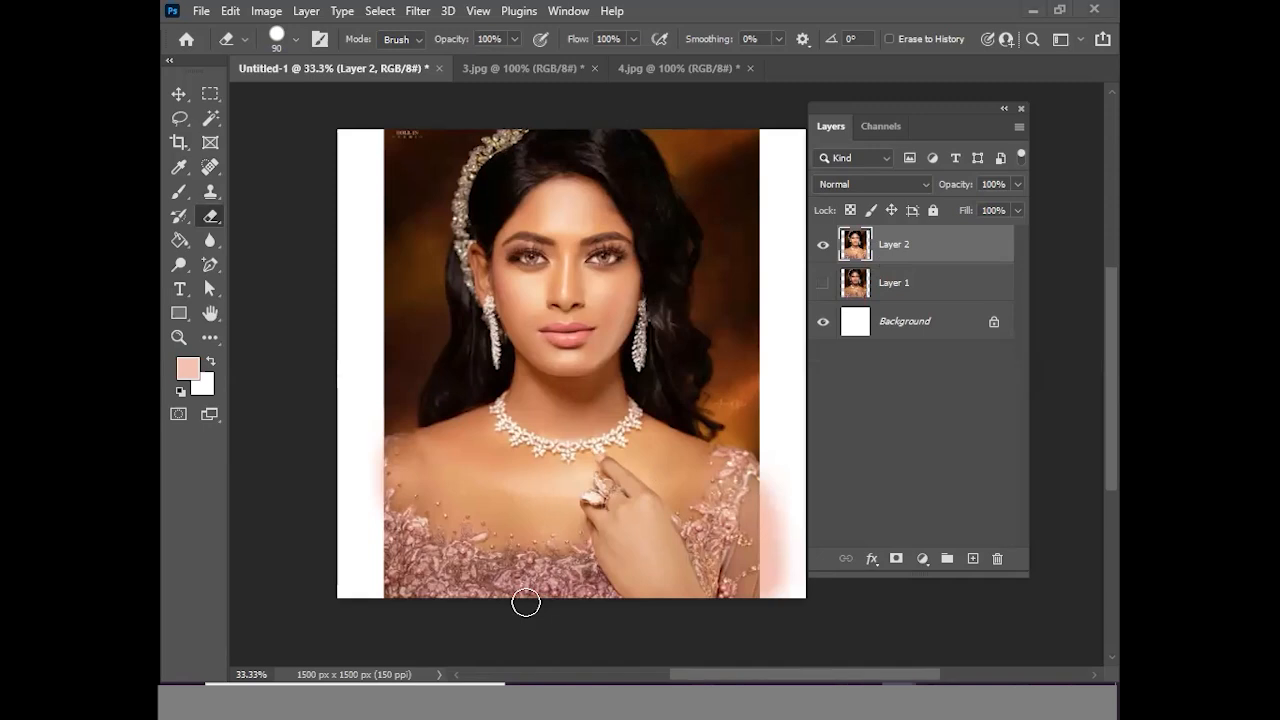
Raise the brightness of Layer 2 to 12 with a Brightness/Contrast adjustment
{"action": "left_click", "coordinate": [266, 11]}
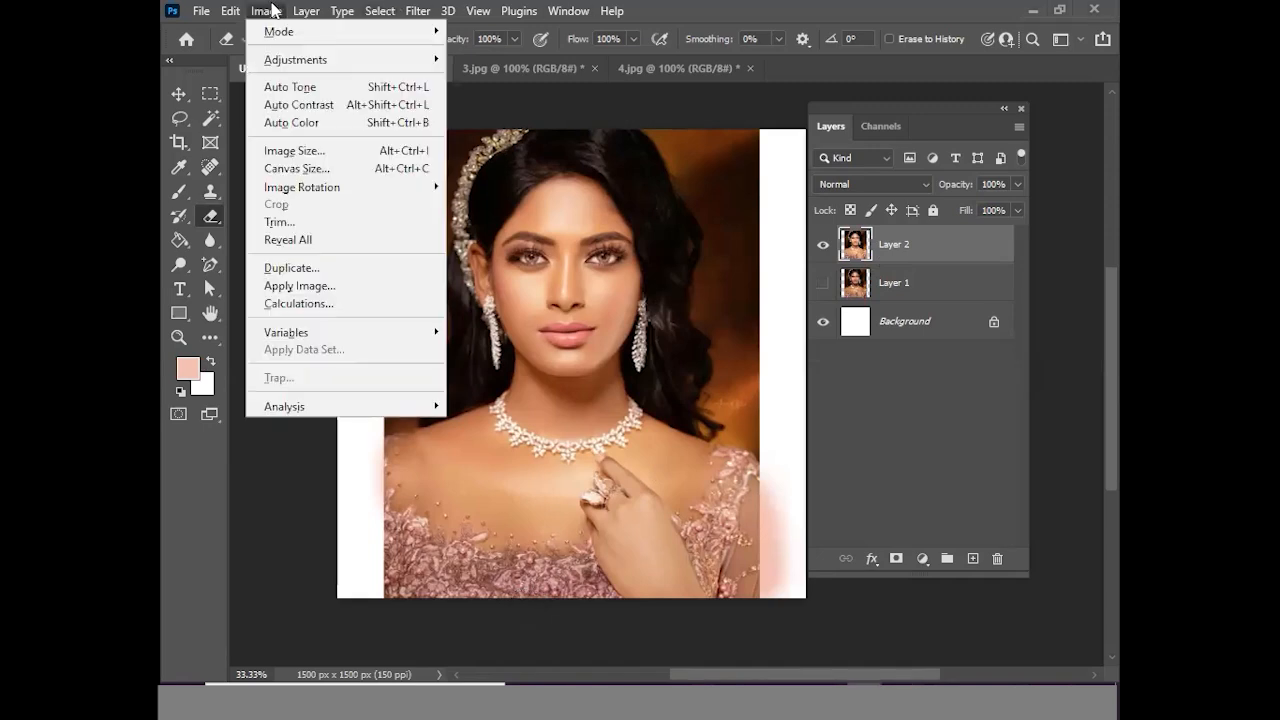
{"action": "mouse_move", "coordinate": [293, 63]}
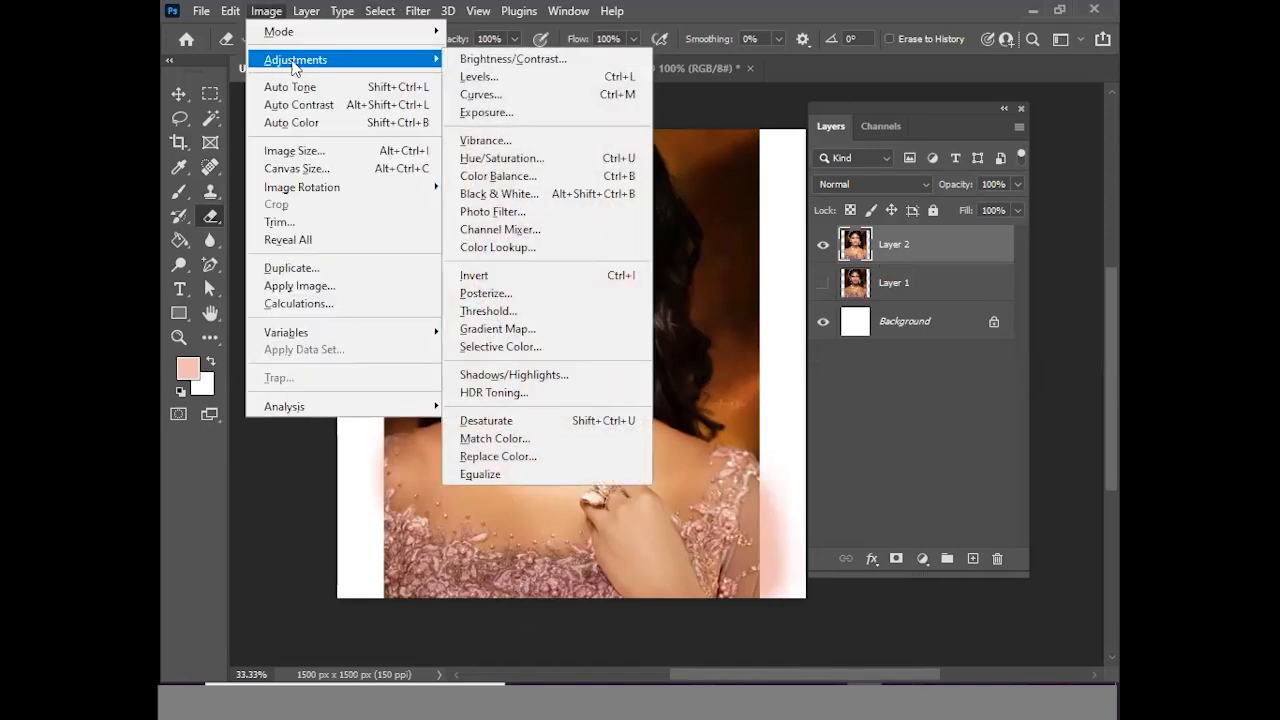
{"action": "left_click", "coordinate": [495, 60]}
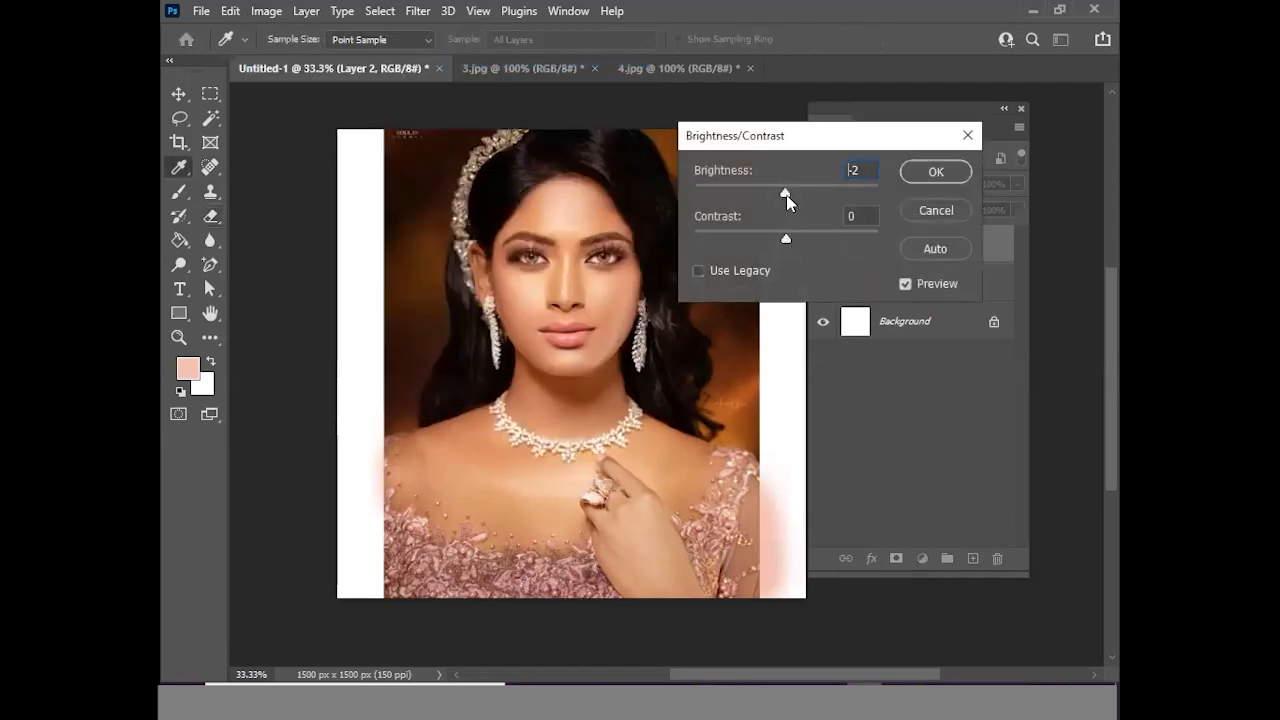
{"action": "left_click_drag", "start_coordinate": [787, 202], "coordinate": [794, 194]}
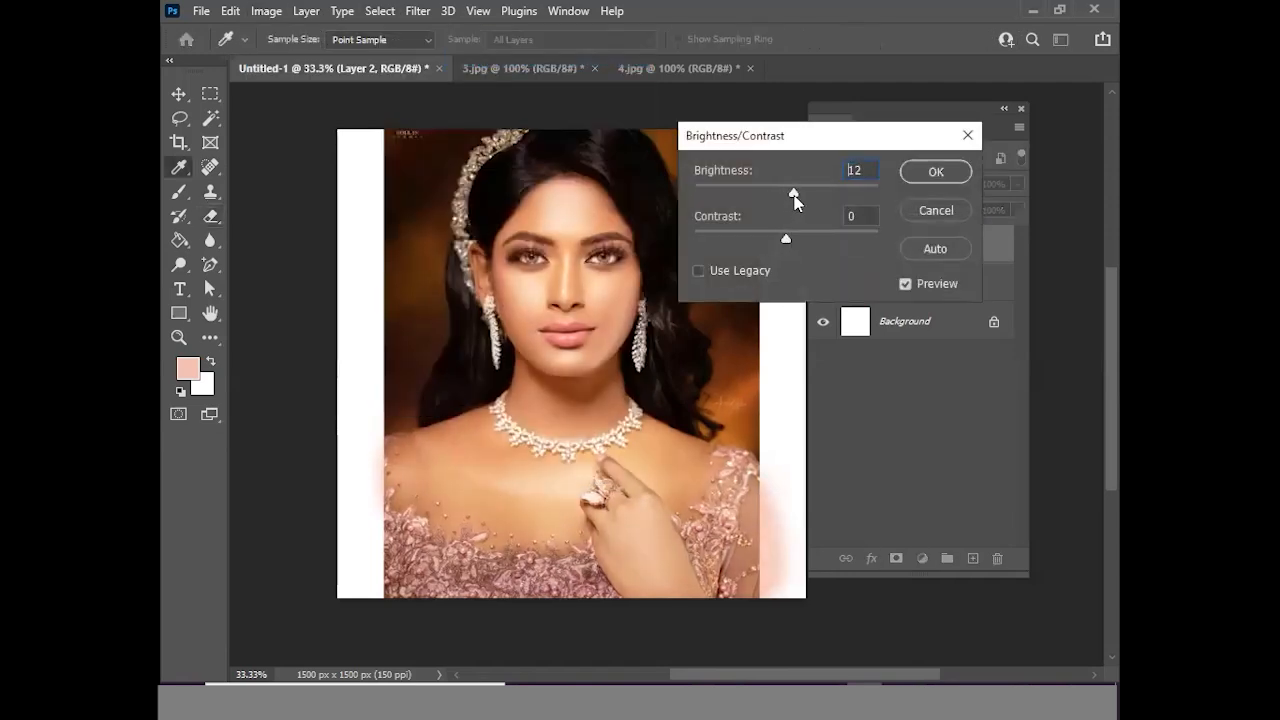
{"action": "left_click", "coordinate": [933, 174]}
{"action": "key", "text": "e"}
Brighten Layer 2 with a Curves adjustment, lifting the RGB midtones from input 118 to output 142
{"action": "left_click", "coordinate": [266, 11]}
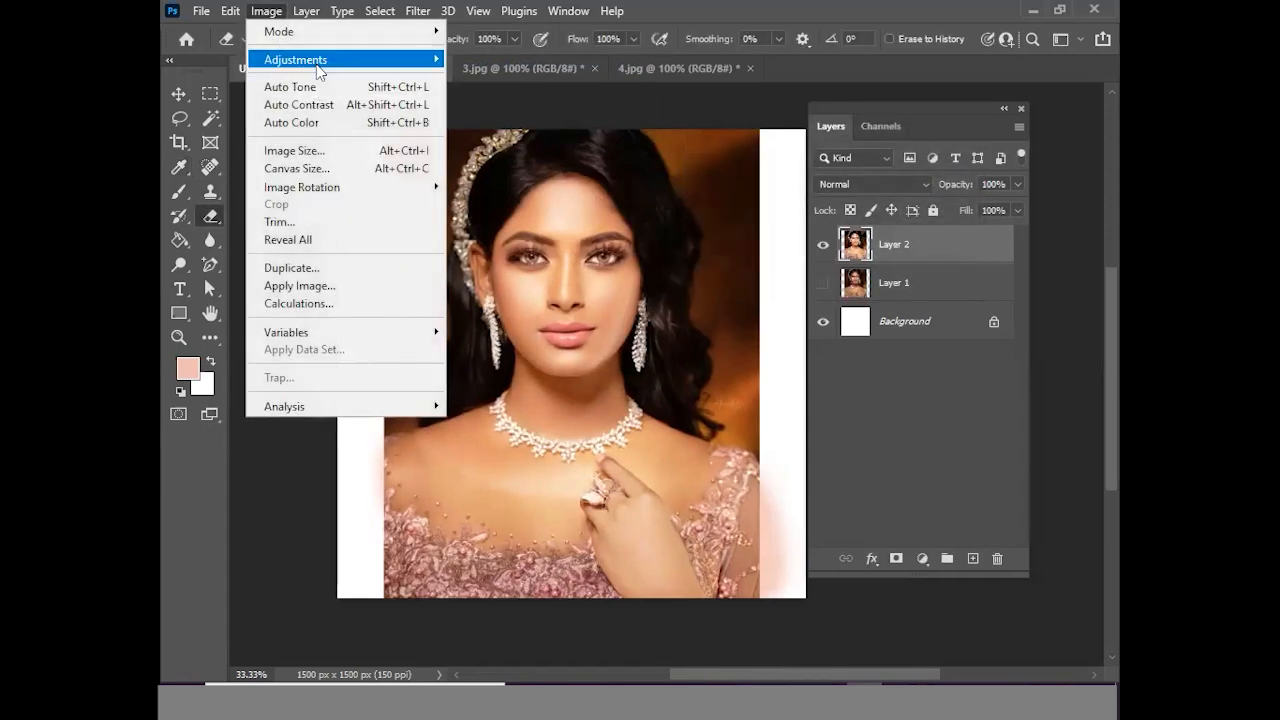
{"action": "mouse_move", "coordinate": [318, 68]}
{"action": "left_click", "coordinate": [531, 95]}
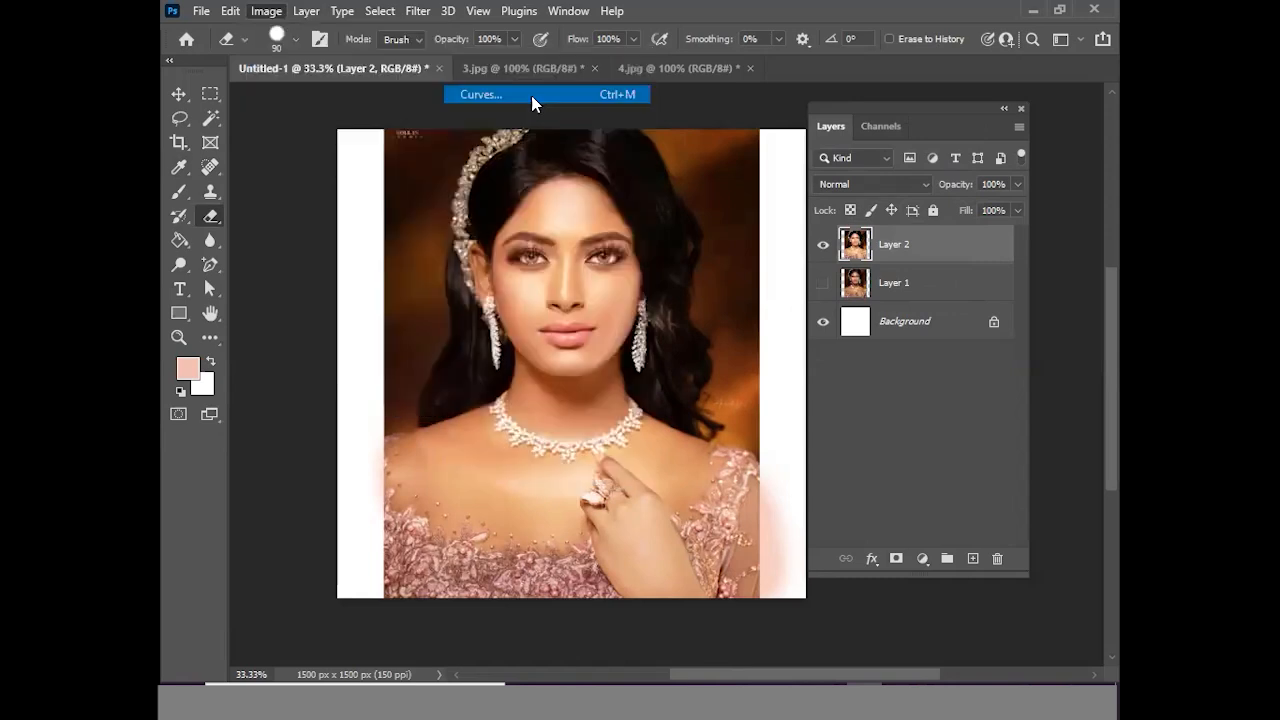
{"action": "left_click_drag", "start_coordinate": [603, 224], "coordinate": [907, 136]}
{"action": "left_click_drag", "start_coordinate": [846, 336], "coordinate": [846, 313]}
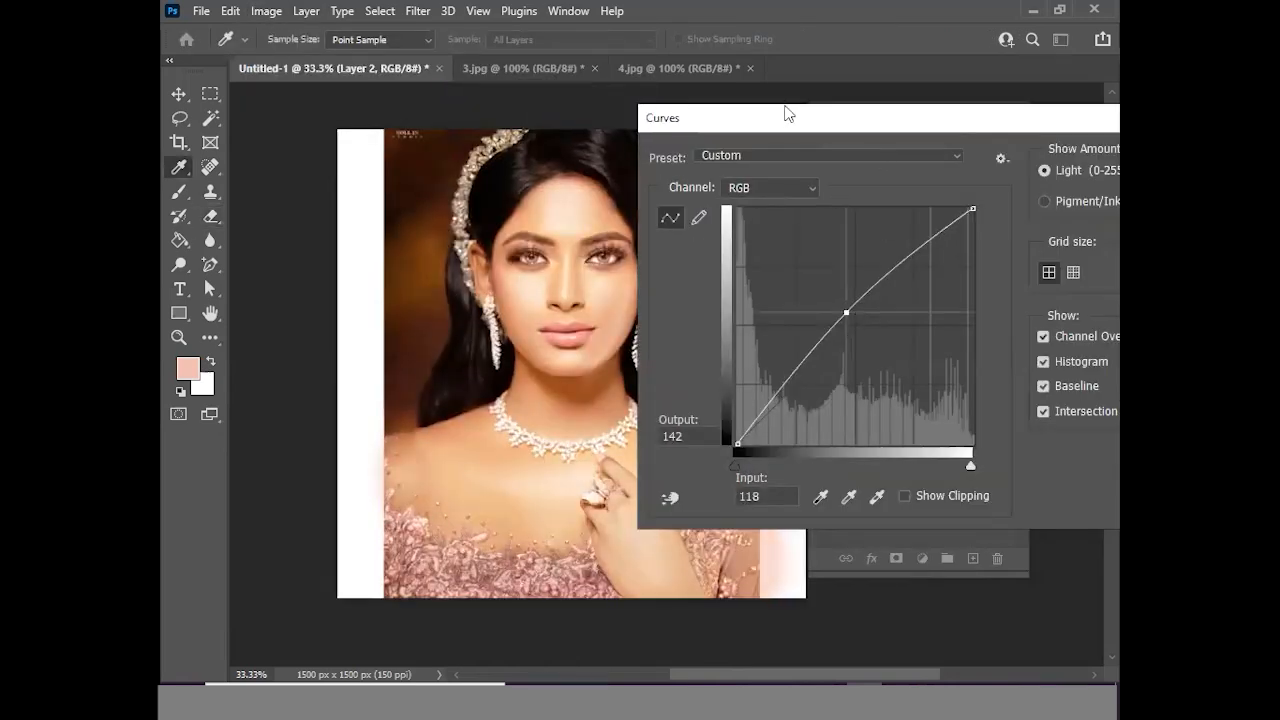
{"action": "left_click_drag", "start_coordinate": [782, 122], "coordinate": [473, 204]}
{"action": "left_click", "coordinate": [910, 240]}
{"action": "key", "text": "e"}
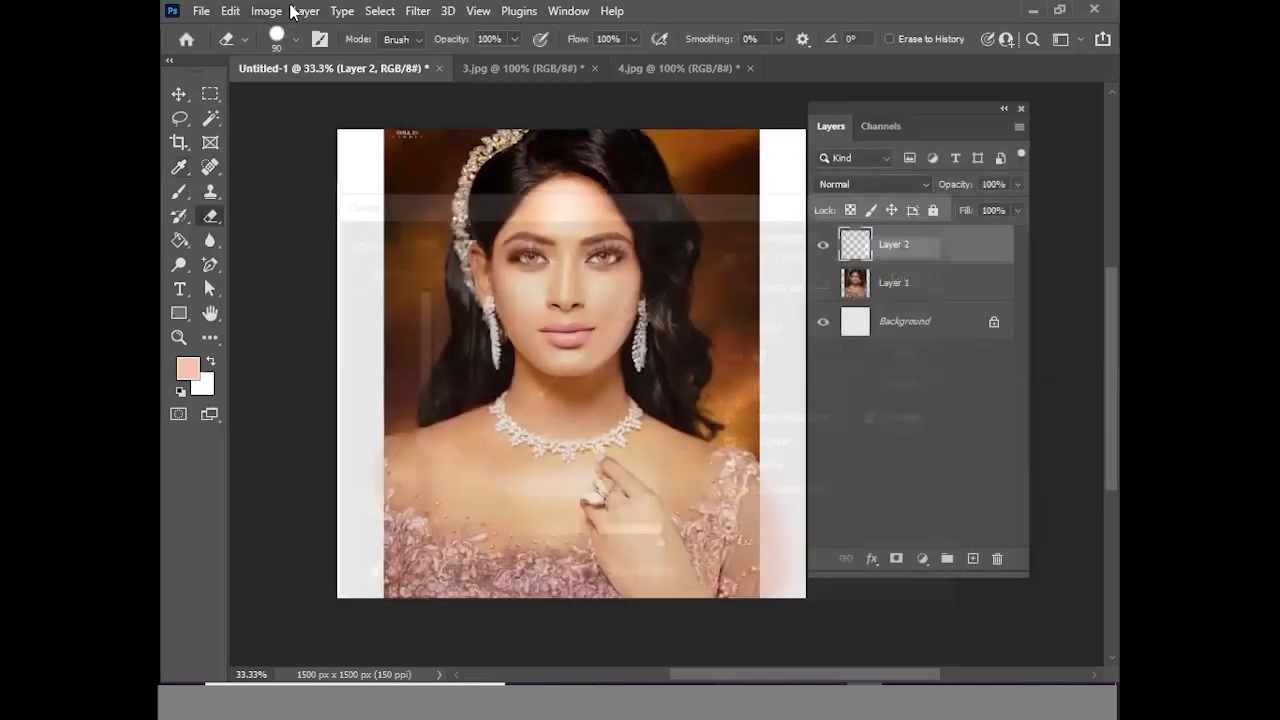
Apply a Levels adjustment to Layer 2 with the RGB shadow input at 11 and the highlight input at 245
{"action": "left_click", "coordinate": [268, 12]}
{"action": "mouse_move", "coordinate": [284, 57]}
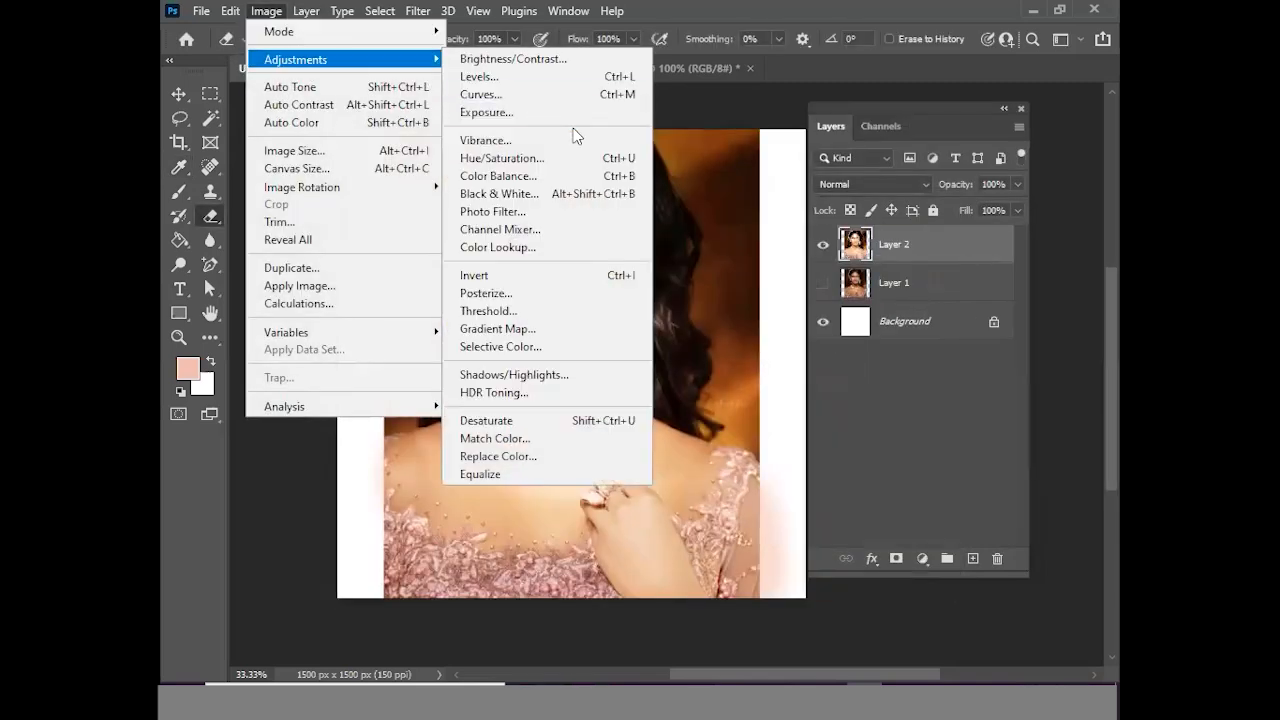
{"action": "left_click", "coordinate": [519, 88]}
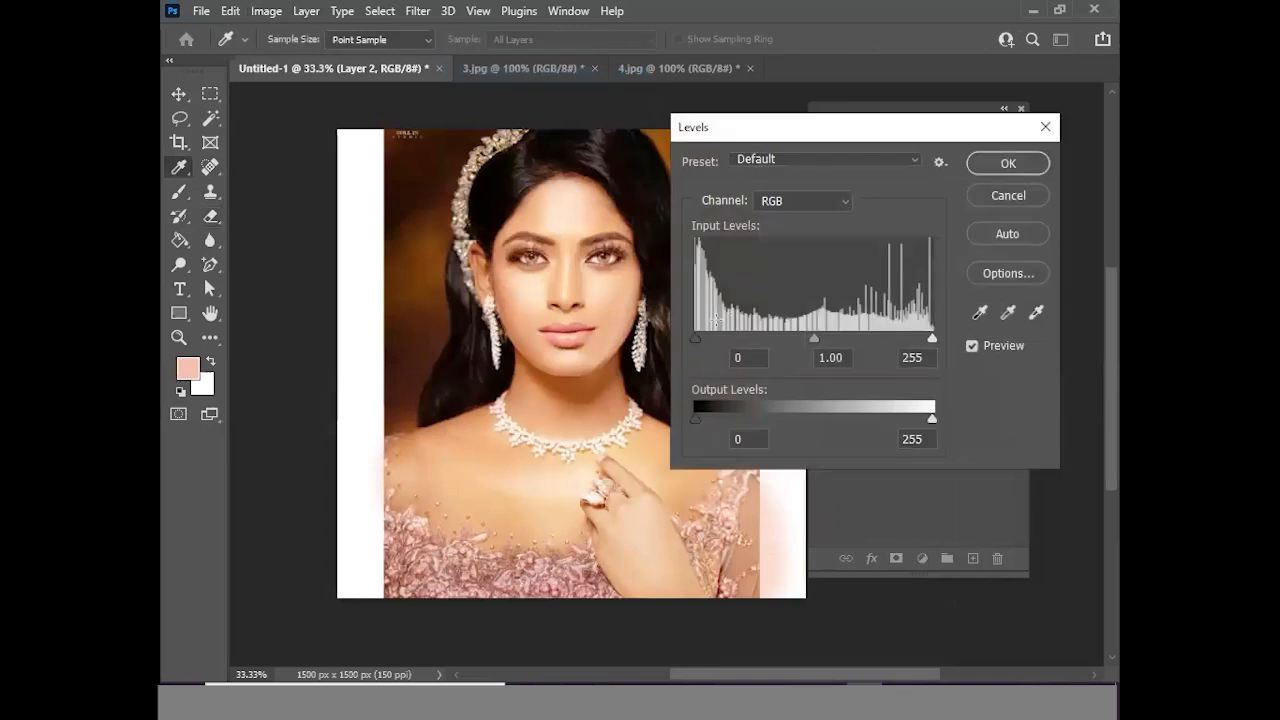
{"action": "left_click_drag", "start_coordinate": [697, 340], "coordinate": [661, 335]}
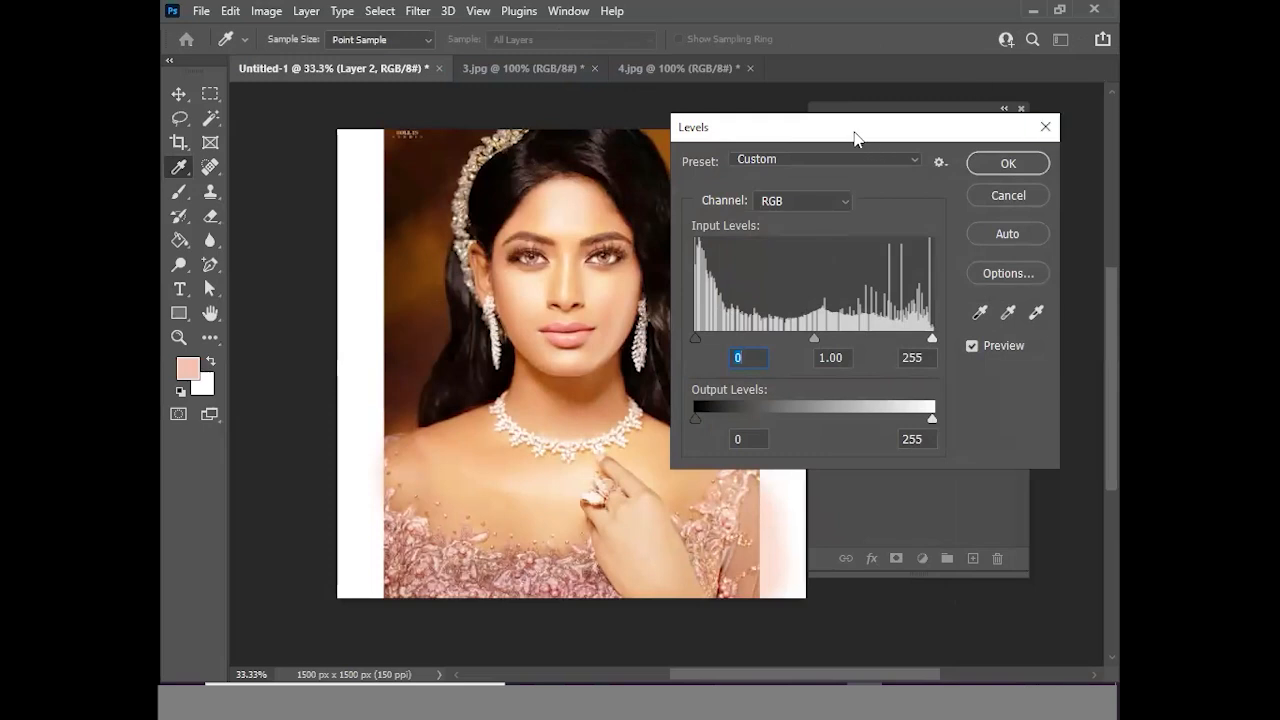
{"action": "left_click_drag", "start_coordinate": [855, 133], "coordinate": [868, 133]}
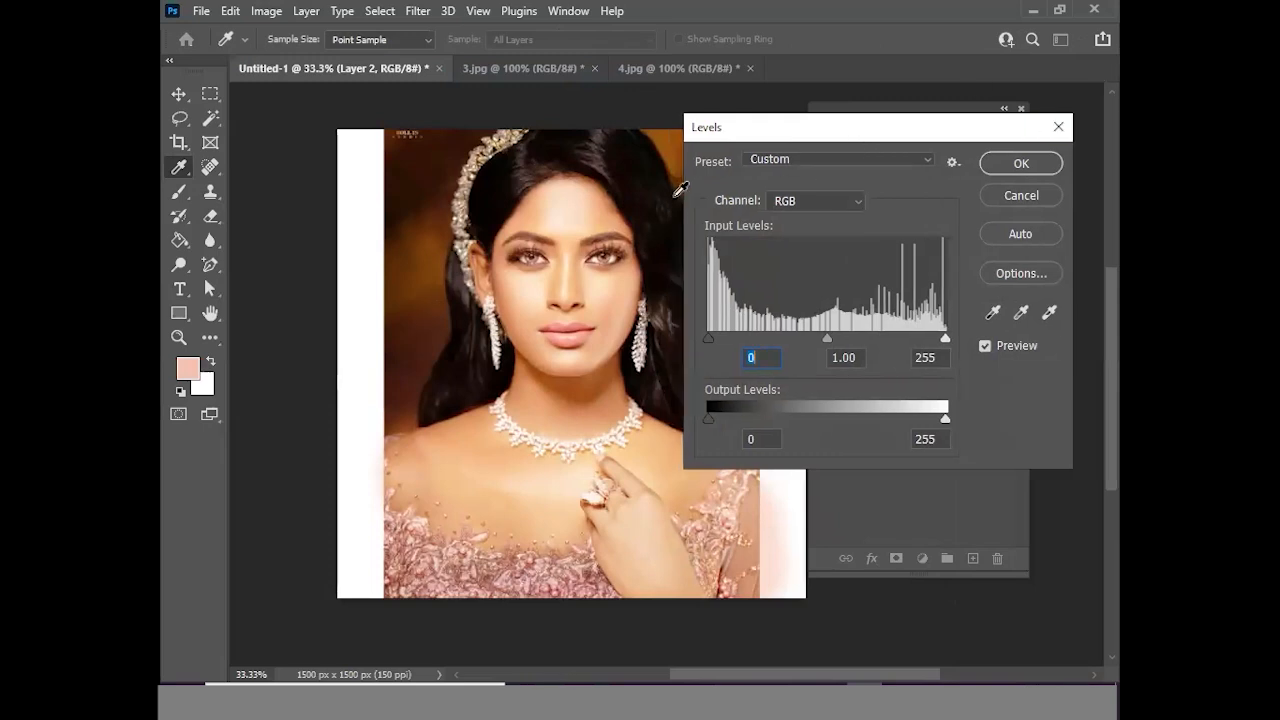
{"action": "left_click_drag", "start_coordinate": [711, 341], "coordinate": [690, 342]}
{"action": "left_click_drag", "start_coordinate": [946, 343], "coordinate": [975, 352]}
{"action": "mouse_move", "coordinate": [947, 340]}
{"action": "left_mouse_down"}
{"action": "mouse_move", "coordinate": [932, 340]}
{"action": "mouse_move", "coordinate": [955, 338]}
{"action": "left_mouse_up"}
{"action": "left_click_drag", "start_coordinate": [711, 337], "coordinate": [718, 338]}
{"action": "mouse_move", "coordinate": [941, 336]}
{"action": "left_mouse_down"}
{"action": "mouse_move", "coordinate": [926, 336]}
{"action": "mouse_move", "coordinate": [938, 336]}
{"action": "left_mouse_up"}
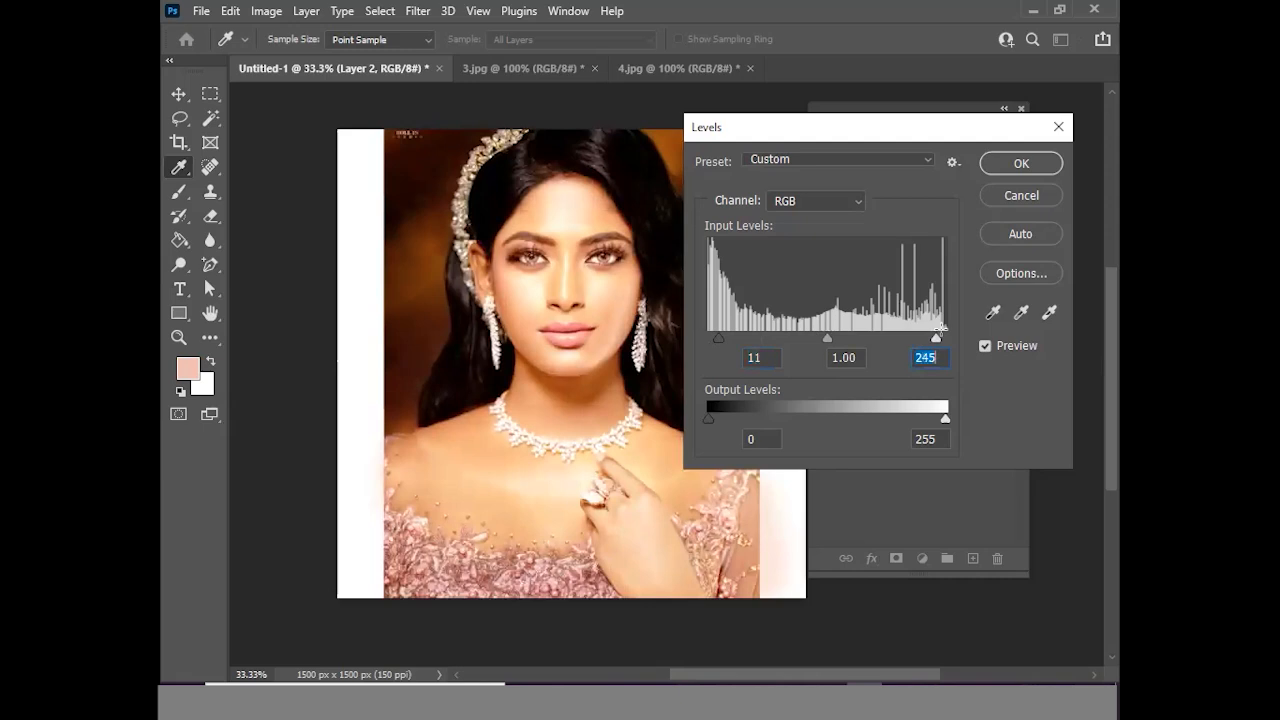
{"action": "left_click", "coordinate": [1012, 165]}
Adjust the midtone color levels of Layer 2 with Color Balance, keeping Preserve Luminosity enabled
{"action": "left_click", "coordinate": [268, 12]}
{"action": "mouse_move", "coordinate": [297, 62]}
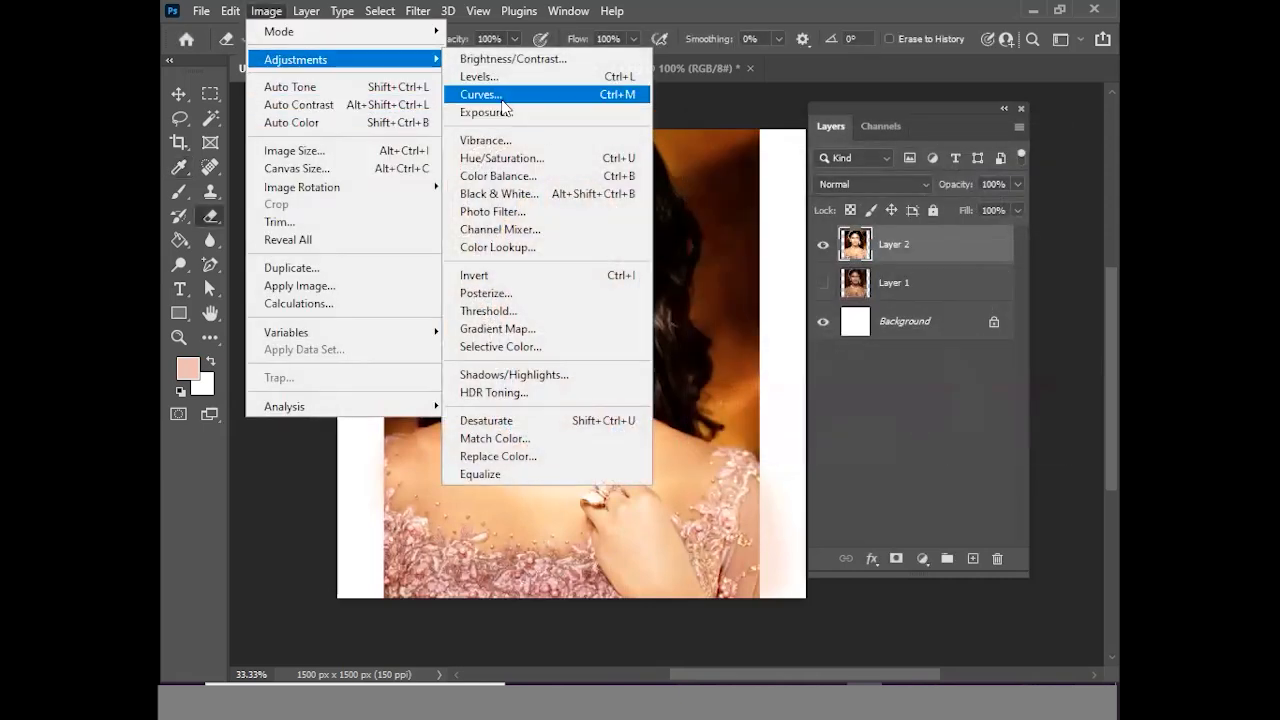
{"action": "left_click", "coordinate": [512, 178]}
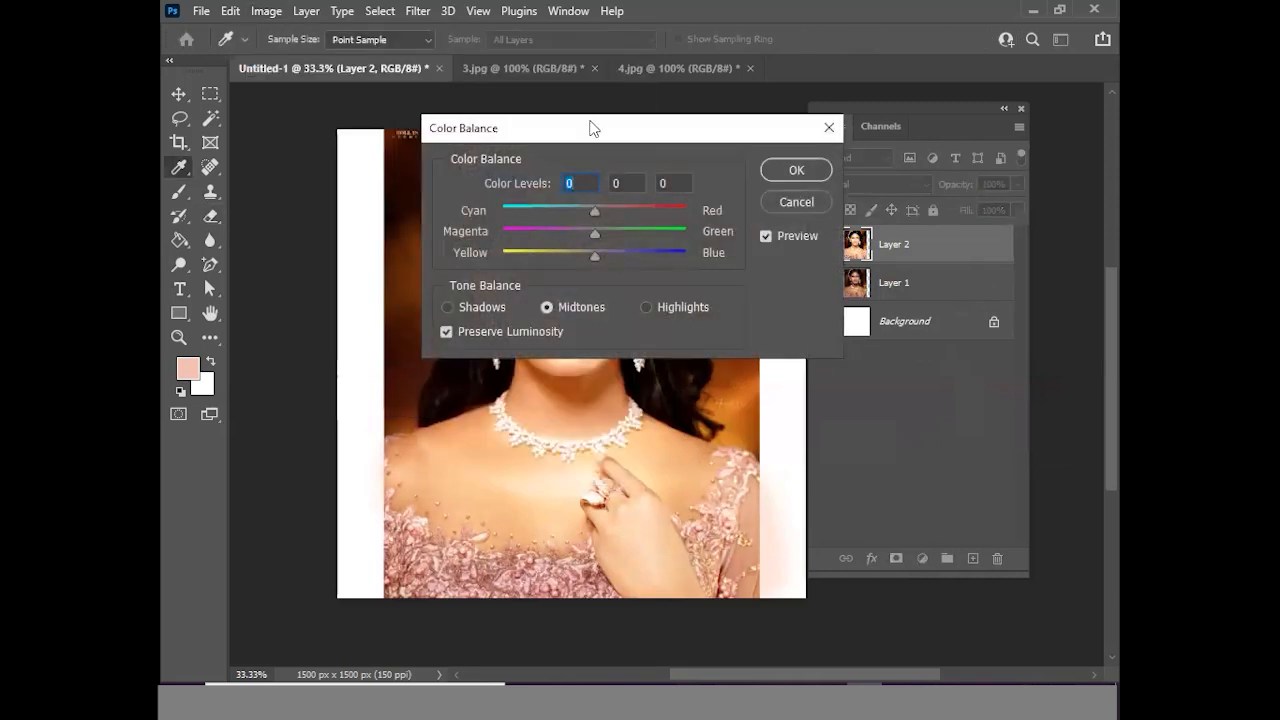
{"action": "left_click_drag", "start_coordinate": [595, 131], "coordinate": [874, 160]}
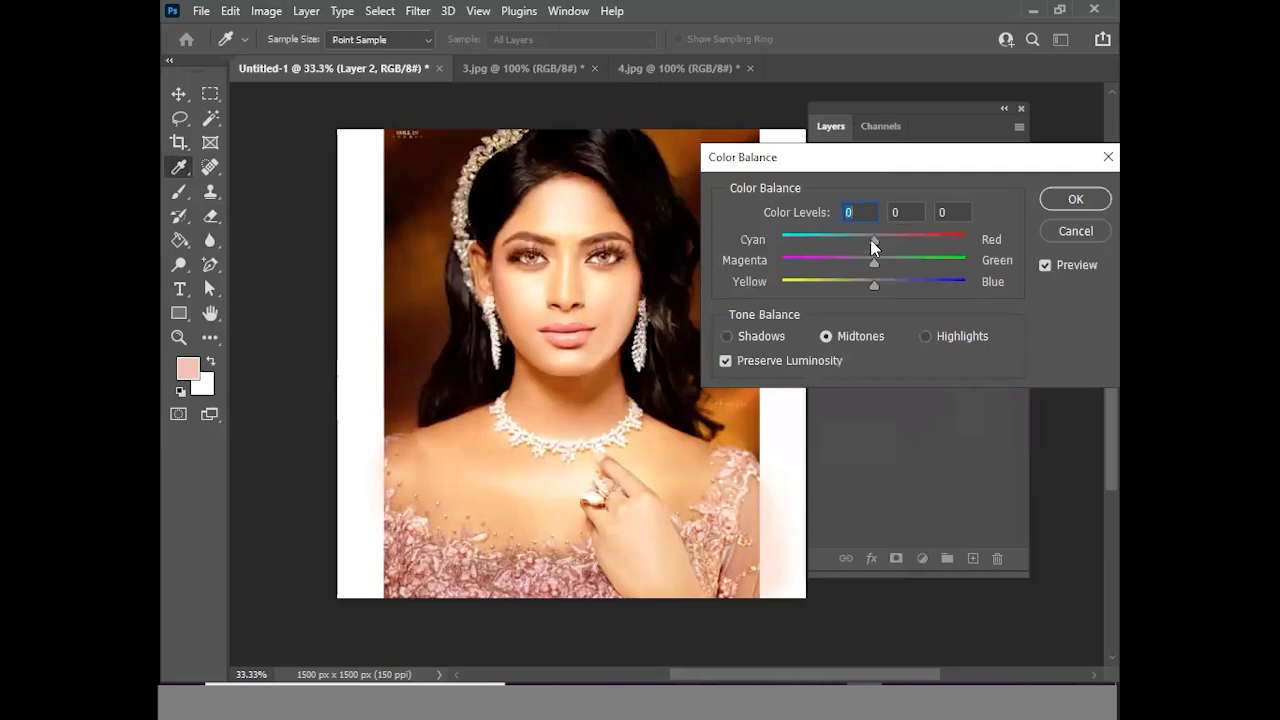
{"action": "left_click_drag", "start_coordinate": [865, 241], "coordinate": [880, 286]}
{"action": "left_click", "coordinate": [1076, 199]}
{"action": "key", "text": "e"}
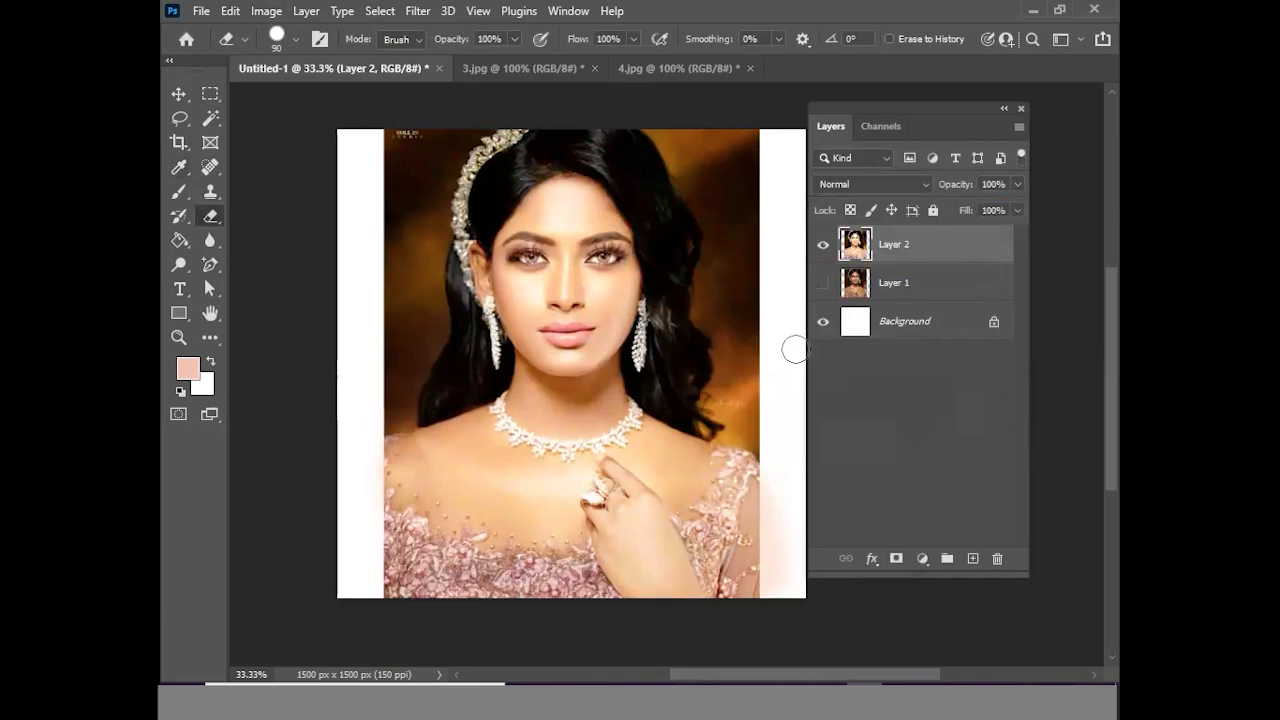
Add a new layer above Layer 2 and outline the lips with a freehand Lasso selection
{"action": "left_click", "coordinate": [582, 337], "text": "ctrl"}
{"action": "left_click", "coordinate": [573, 340], "text": "ctrl"}
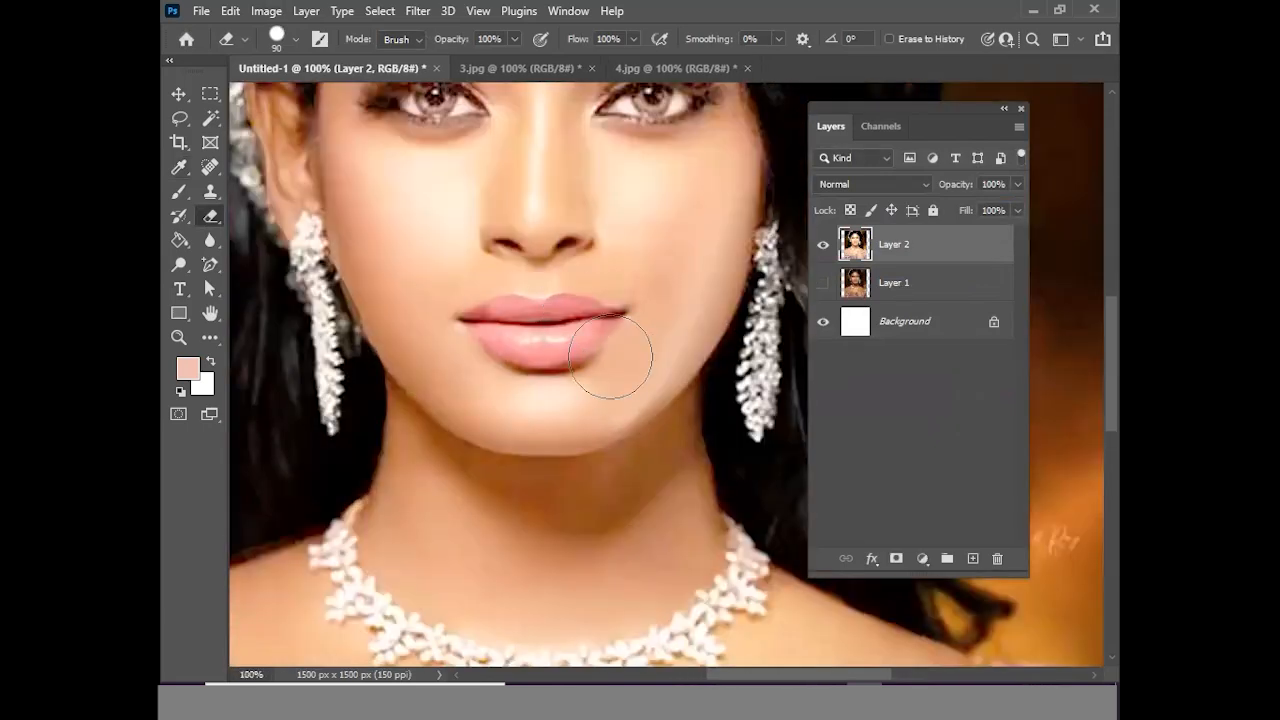
{"action": "left_click", "coordinate": [580, 352], "text": "ctrl"}
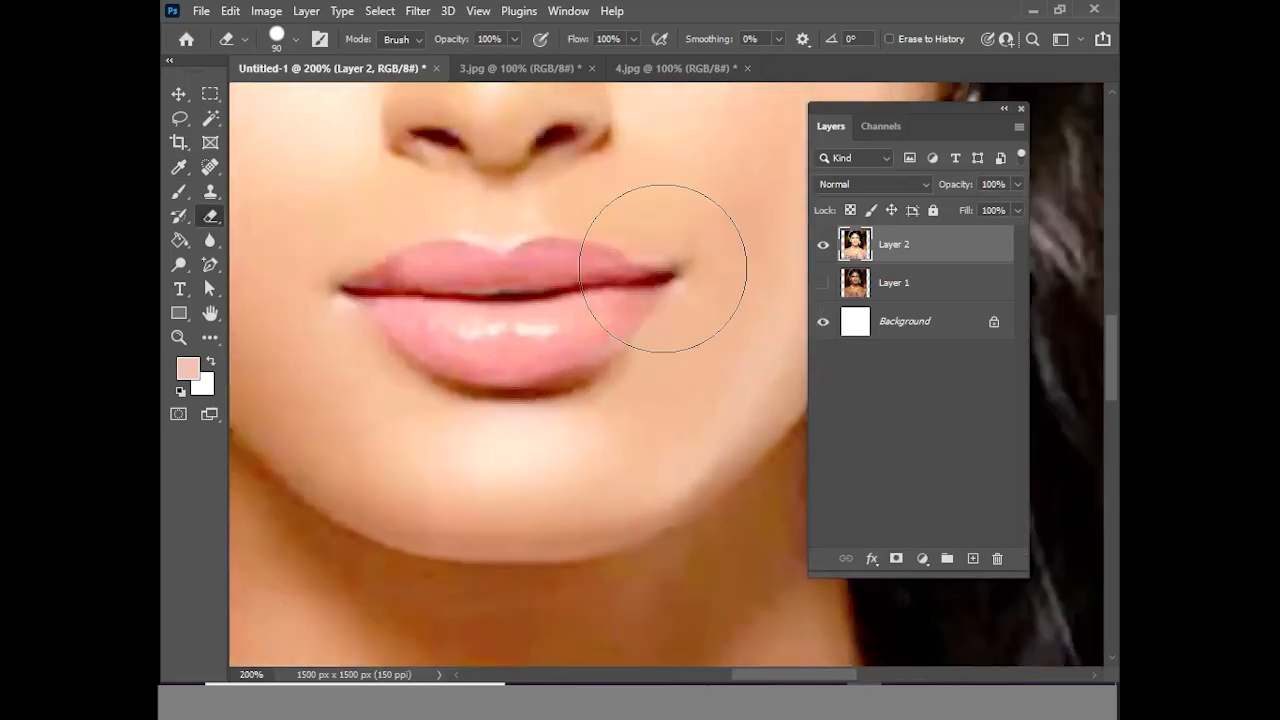
{"action": "left_click", "coordinate": [972, 558]}
{"action": "left_click", "coordinate": [179, 117]}
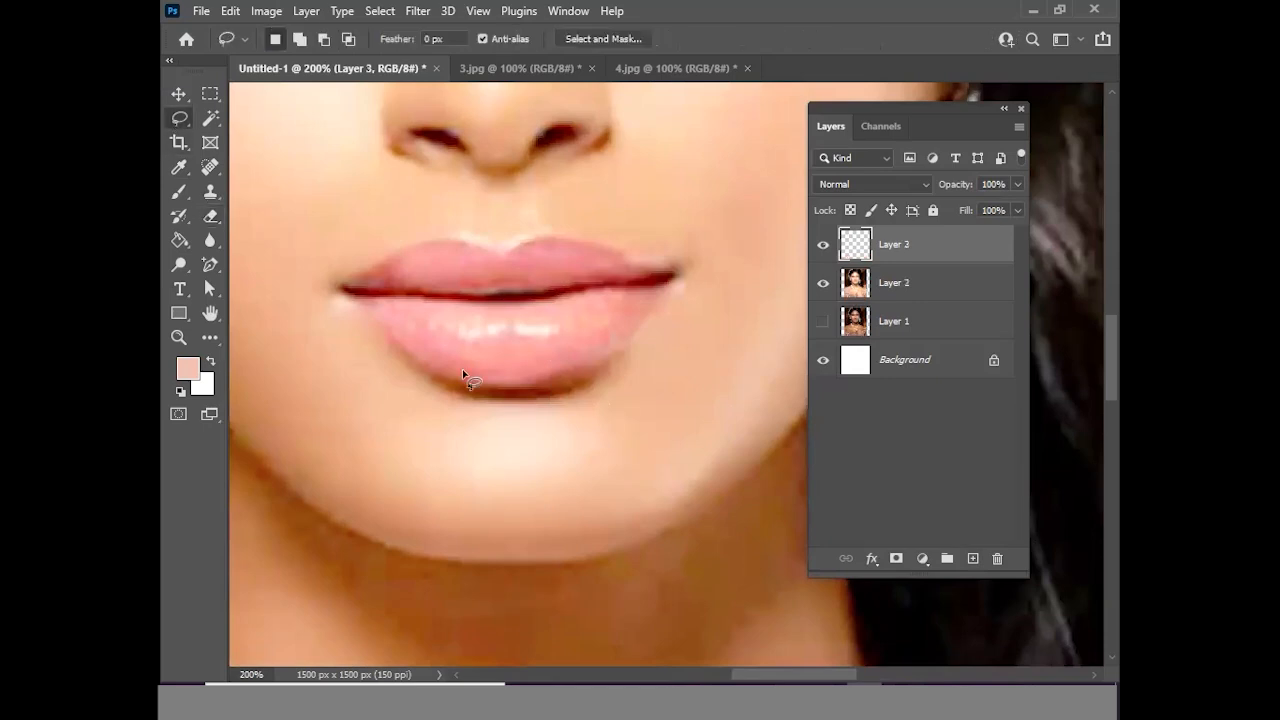
{"action": "left_click_drag", "start_coordinate": [338, 291], "coordinate": [419, 371]}
{"action": "left_click_drag", "start_coordinate": [491, 401], "coordinate": [577, 387]}
{"action": "mouse_move", "coordinate": [634, 352]}
{"action": "left_mouse_down"}
{"action": "mouse_move", "coordinate": [684, 286]}
{"action": "mouse_move", "coordinate": [692, 252]}
{"action": "mouse_move", "coordinate": [403, 223]}
{"action": "mouse_move", "coordinate": [347, 253]}
{"action": "mouse_move", "coordinate": [337, 292]}
{"action": "left_mouse_up"}
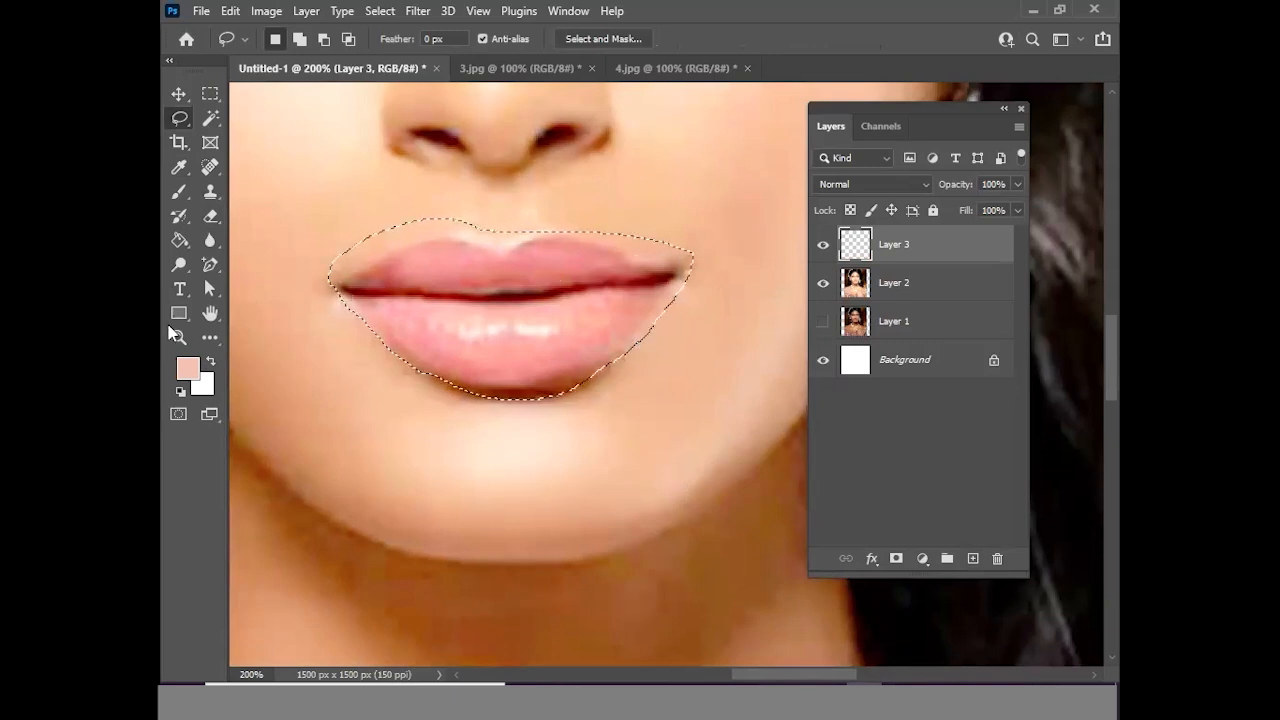
Set the foreground color to a bright red and fill the lip selection with it on Layer 3
{"action": "left_click", "coordinate": [187, 368]}
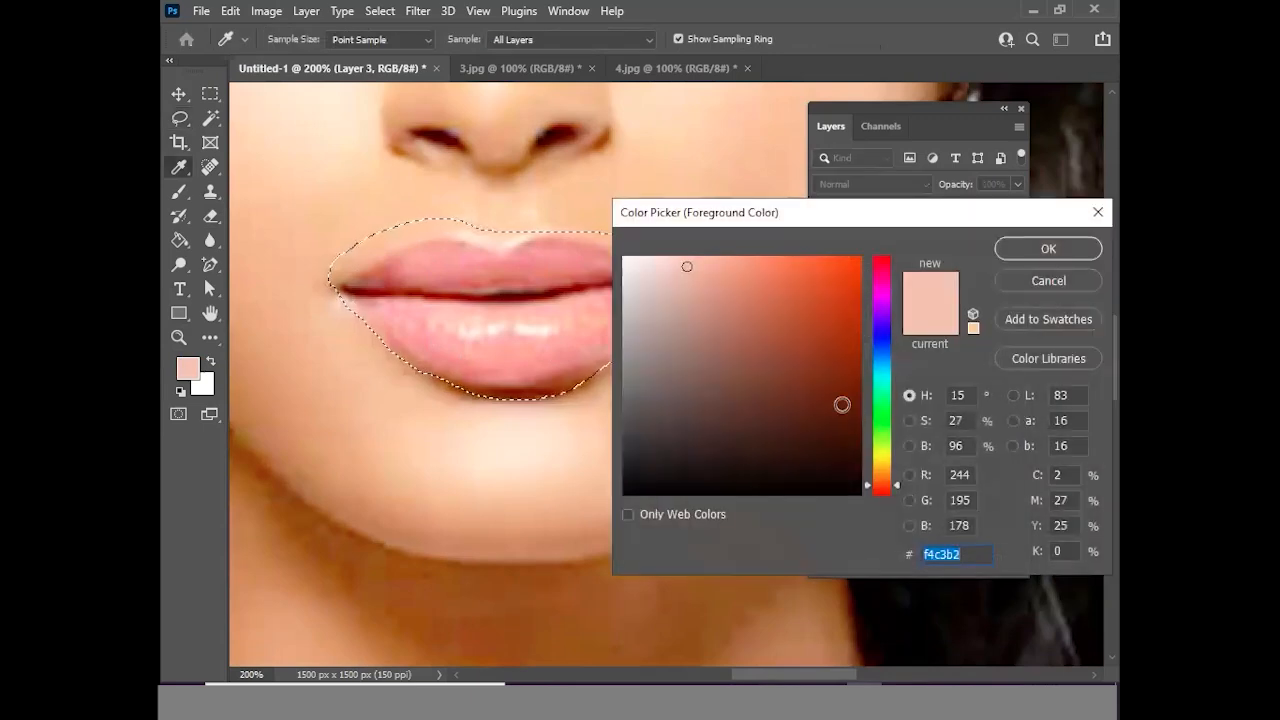
{"action": "left_click", "coordinate": [882, 490]}
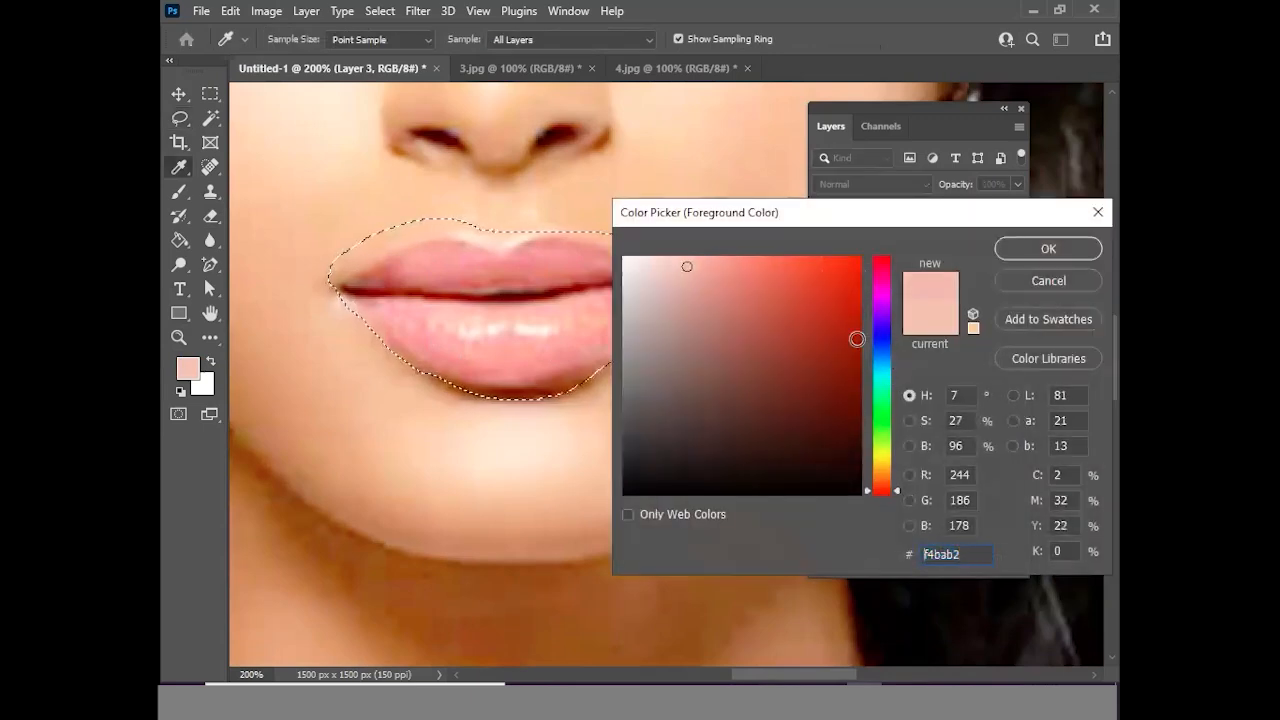
{"action": "left_click", "coordinate": [859, 277]}
{"action": "left_click", "coordinate": [1040, 249]}
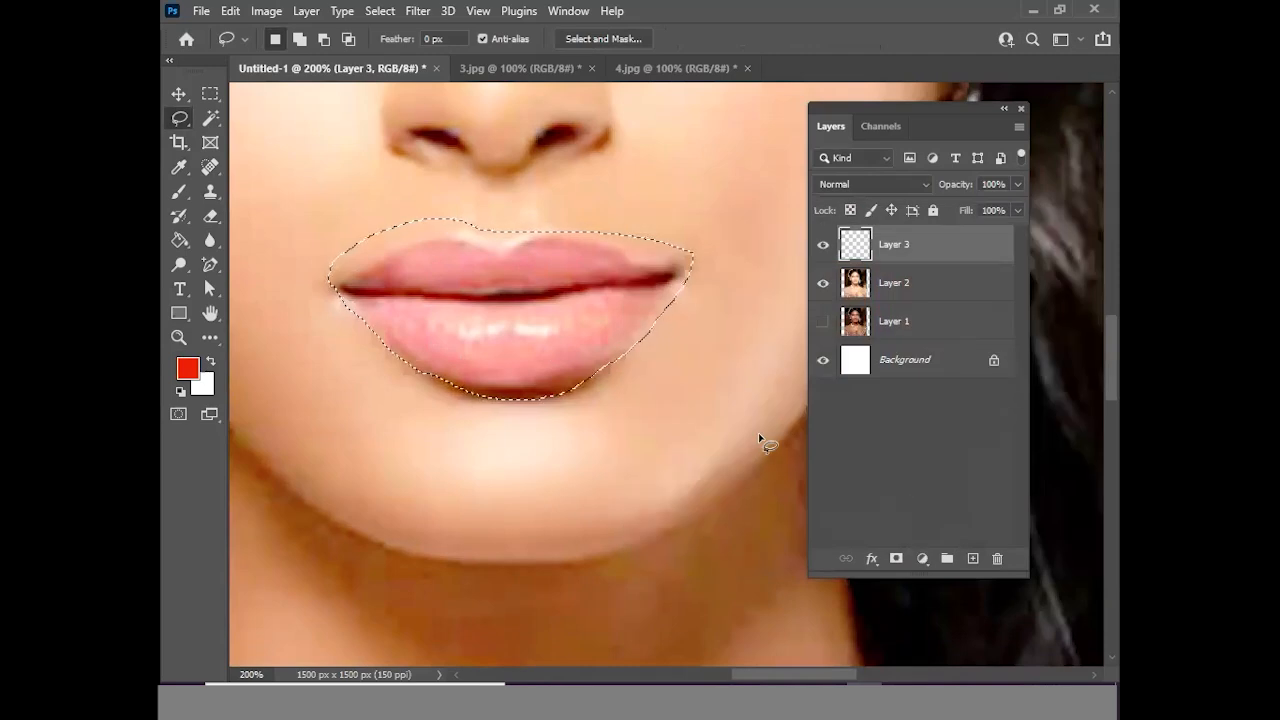
{"action": "key", "text": "alt+BackSpace"}
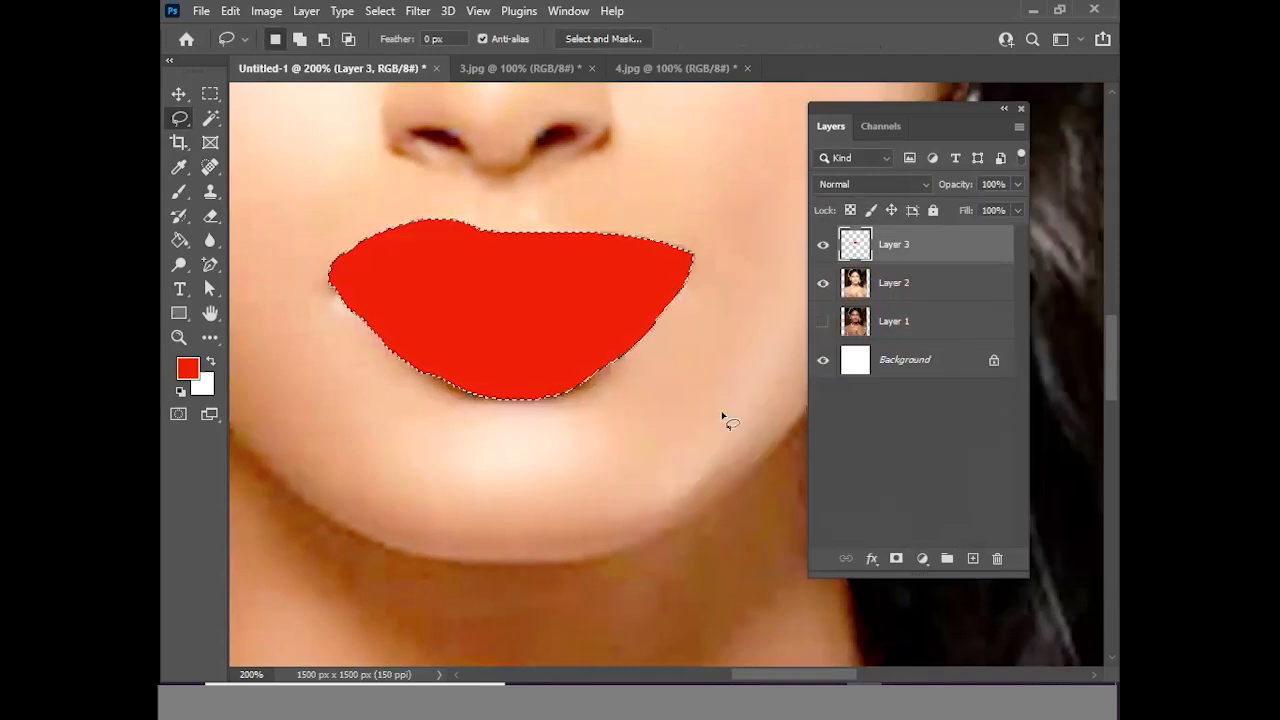
Blend the red lip layer using the Soft Light mode and deselect the lips
{"action": "left_click", "coordinate": [895, 184]}
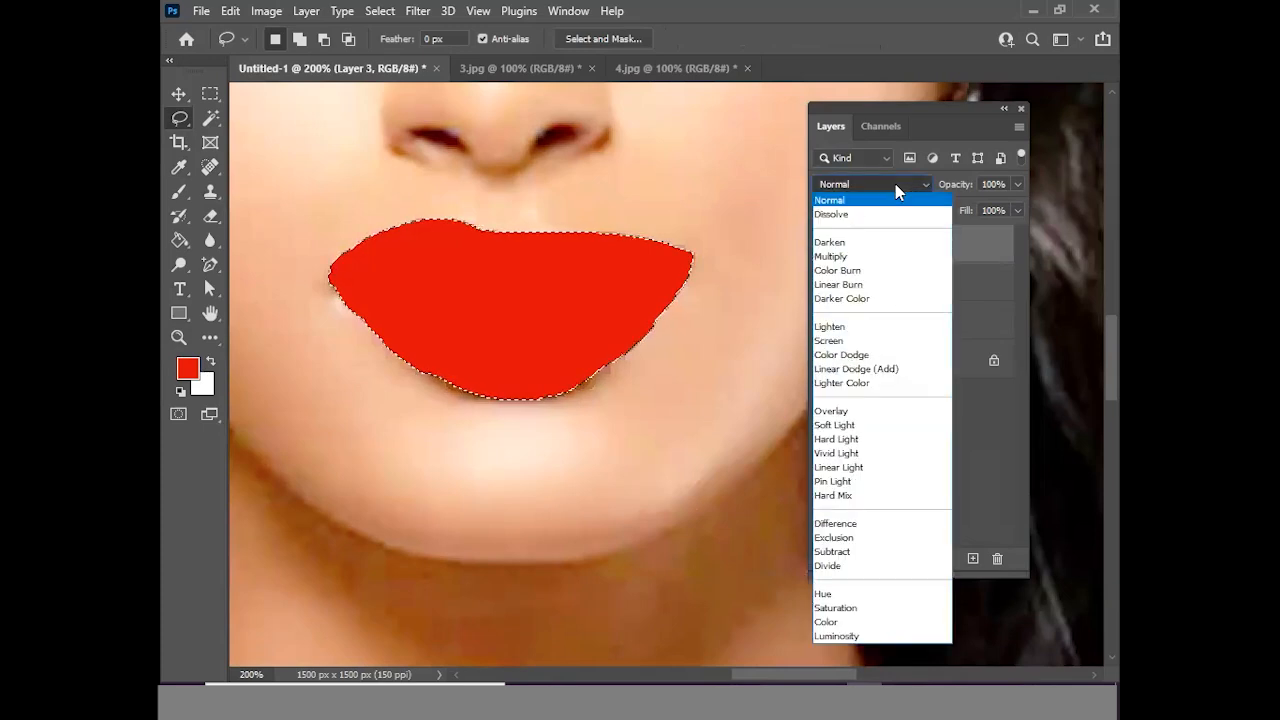
{"action": "left_click", "coordinate": [855, 426]}
{"action": "key", "text": "ctrl+d"}
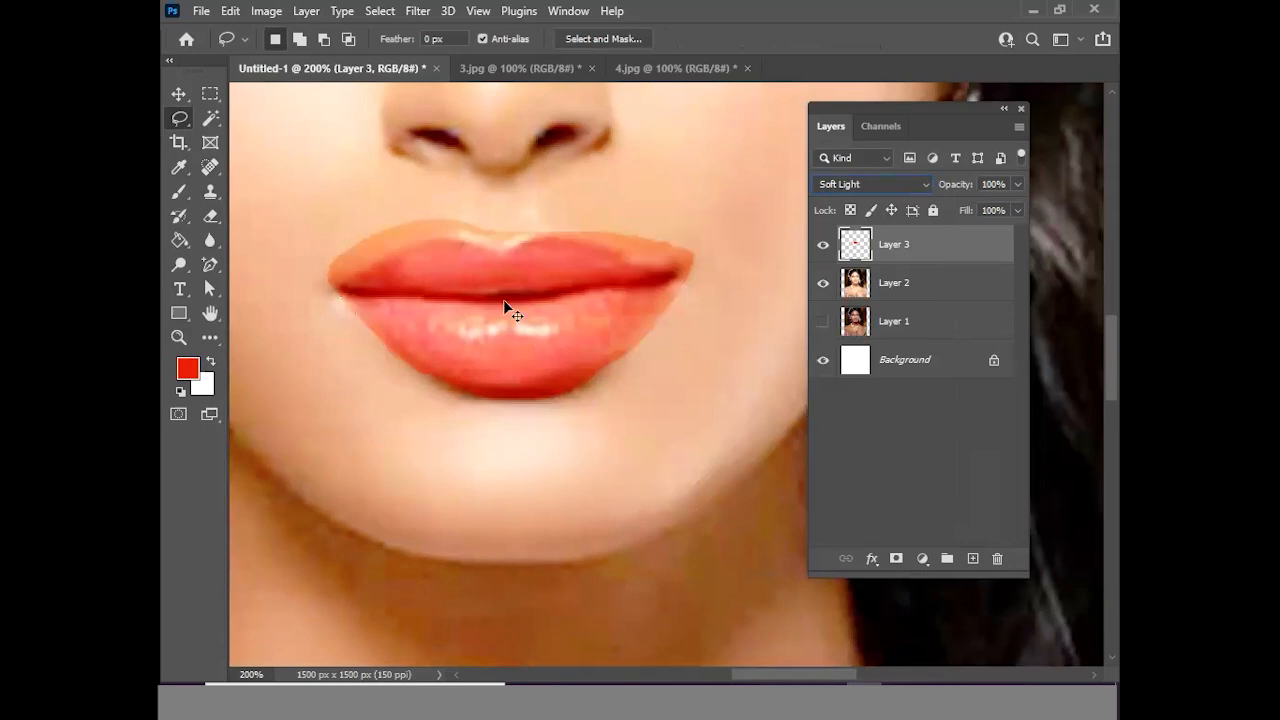
Erase the excess red around the lip outline on Layer 3 with a 9 px Eraser
{"action": "scroll", "coordinate": [503, 299], "scroll_direction": "up", "scroll_amount": 1}
{"action": "key", "text": "e"}
{"action": "key", "text": "bracketleft"}
{"action": "key", "text": "bracketleft"}
{"action": "mouse_move", "coordinate": [449, 183]}
{"action": "left_mouse_down"}
{"action": "mouse_move", "coordinate": [351, 187]}
{"action": "mouse_move", "coordinate": [272, 227]}
{"action": "mouse_move", "coordinate": [304, 206]}
{"action": "mouse_move", "coordinate": [375, 193]}
{"action": "mouse_move", "coordinate": [316, 208]}
{"action": "mouse_move", "coordinate": [257, 259]}
{"action": "mouse_move", "coordinate": [280, 232]}
{"action": "mouse_move", "coordinate": [342, 203]}
{"action": "mouse_move", "coordinate": [241, 264]}
{"action": "mouse_move", "coordinate": [245, 297]}
{"action": "mouse_move", "coordinate": [245, 197]}
{"action": "mouse_move", "coordinate": [445, 167]}
{"action": "mouse_move", "coordinate": [470, 187]}
{"action": "mouse_move", "coordinate": [518, 189]}
{"action": "mouse_move", "coordinate": [372, 189]}
{"action": "mouse_move", "coordinate": [606, 176]}
{"action": "mouse_move", "coordinate": [771, 219]}
{"action": "mouse_move", "coordinate": [642, 189]}
{"action": "mouse_move", "coordinate": [544, 187]}
{"action": "mouse_move", "coordinate": [657, 191]}
{"action": "mouse_move", "coordinate": [535, 189]}
{"action": "mouse_move", "coordinate": [779, 208]}
{"action": "mouse_move", "coordinate": [784, 261]}
{"action": "mouse_move", "coordinate": [764, 317]}
{"action": "mouse_move", "coordinate": [649, 431]}
{"action": "mouse_move", "coordinate": [580, 453]}
{"action": "mouse_move", "coordinate": [407, 449]}
{"action": "mouse_move", "coordinate": [550, 455]}
{"action": "left_mouse_up"}
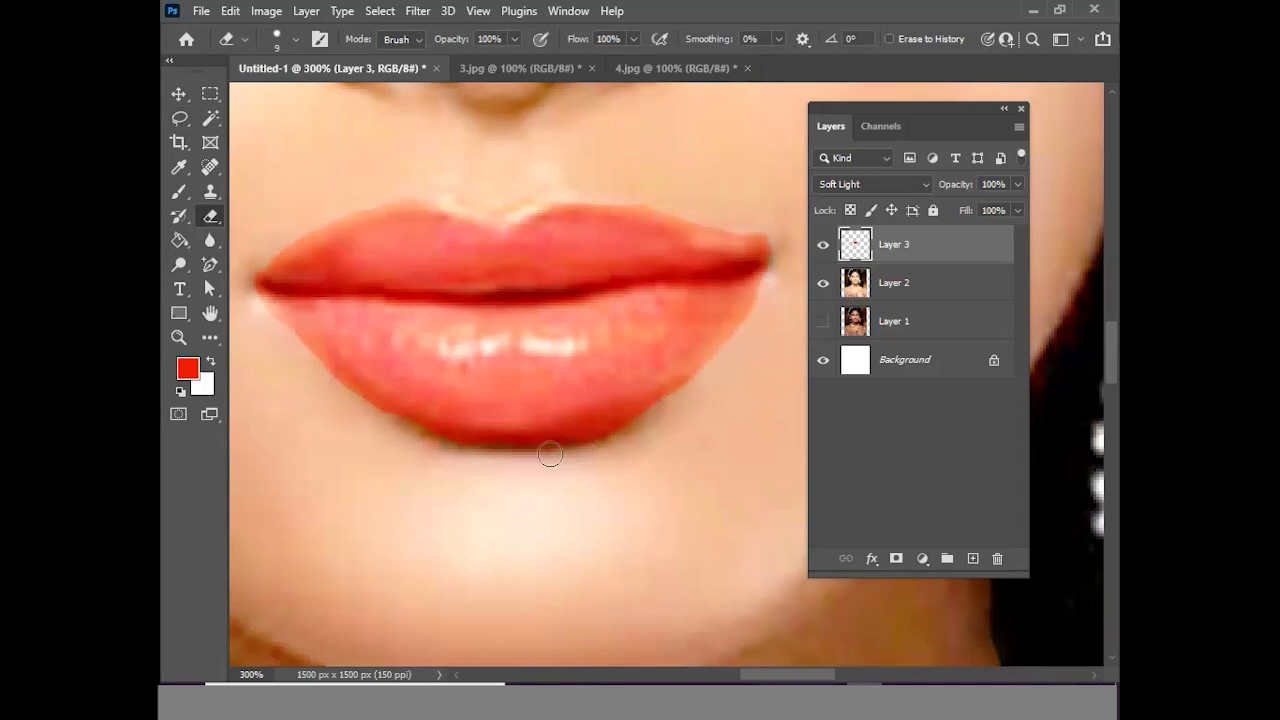
{"action": "mouse_move", "coordinate": [458, 195]}
{"action": "left_mouse_down"}
{"action": "mouse_move", "coordinate": [415, 187]}
{"action": "mouse_move", "coordinate": [326, 210]}
{"action": "mouse_move", "coordinate": [283, 234]}
{"action": "mouse_move", "coordinate": [365, 199]}
{"action": "mouse_move", "coordinate": [257, 250]}
{"action": "mouse_move", "coordinate": [242, 294]}
{"action": "left_mouse_up"}
Merge the red lip layer with Layer 2 into a single layer
{"action": "scroll", "coordinate": [690, 250], "scroll_direction": "down", "scroll_amount": 5}
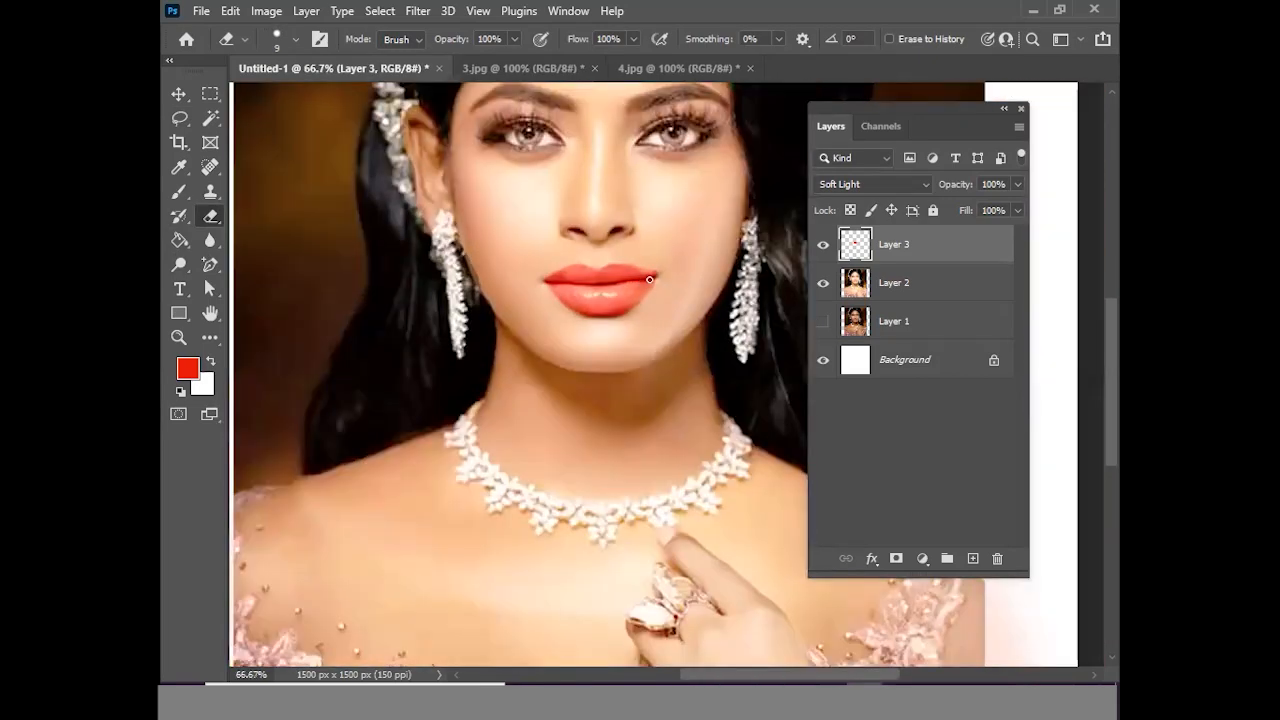
{"action": "scroll", "coordinate": [625, 262], "scroll_direction": "down", "scroll_amount": 1}
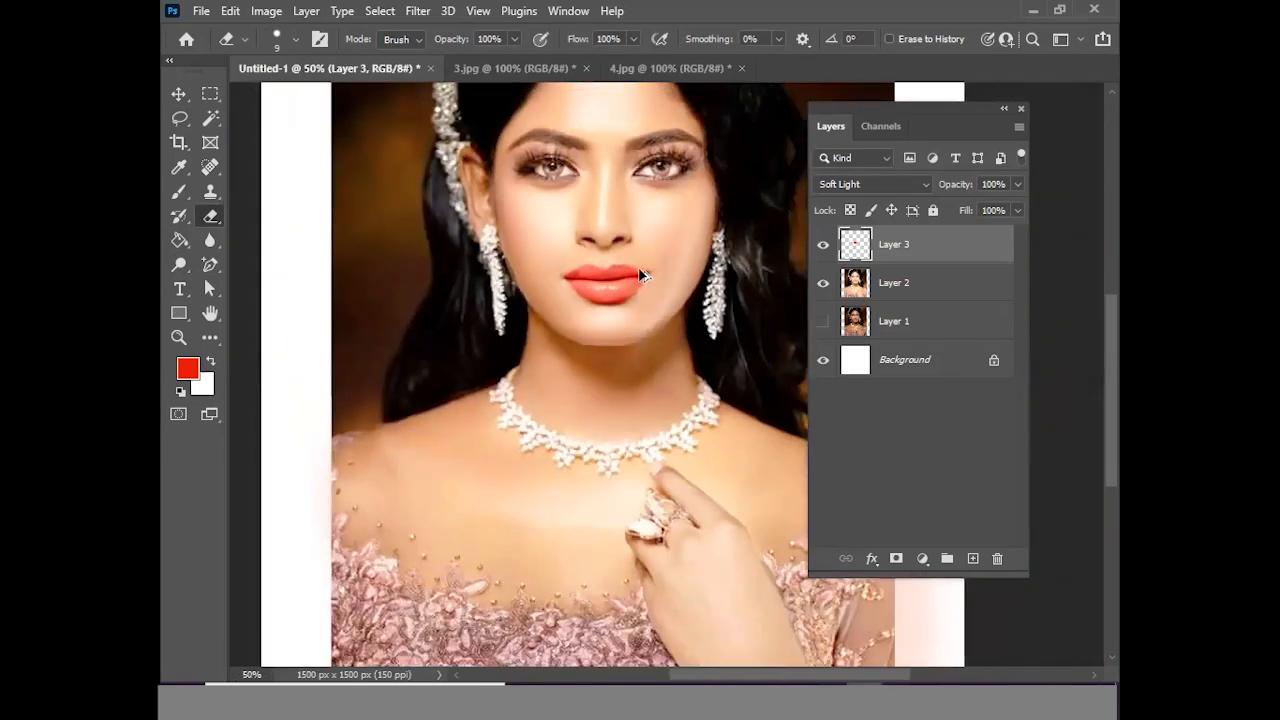
{"action": "scroll", "coordinate": [638, 267], "scroll_direction": "down", "scroll_amount": 1}
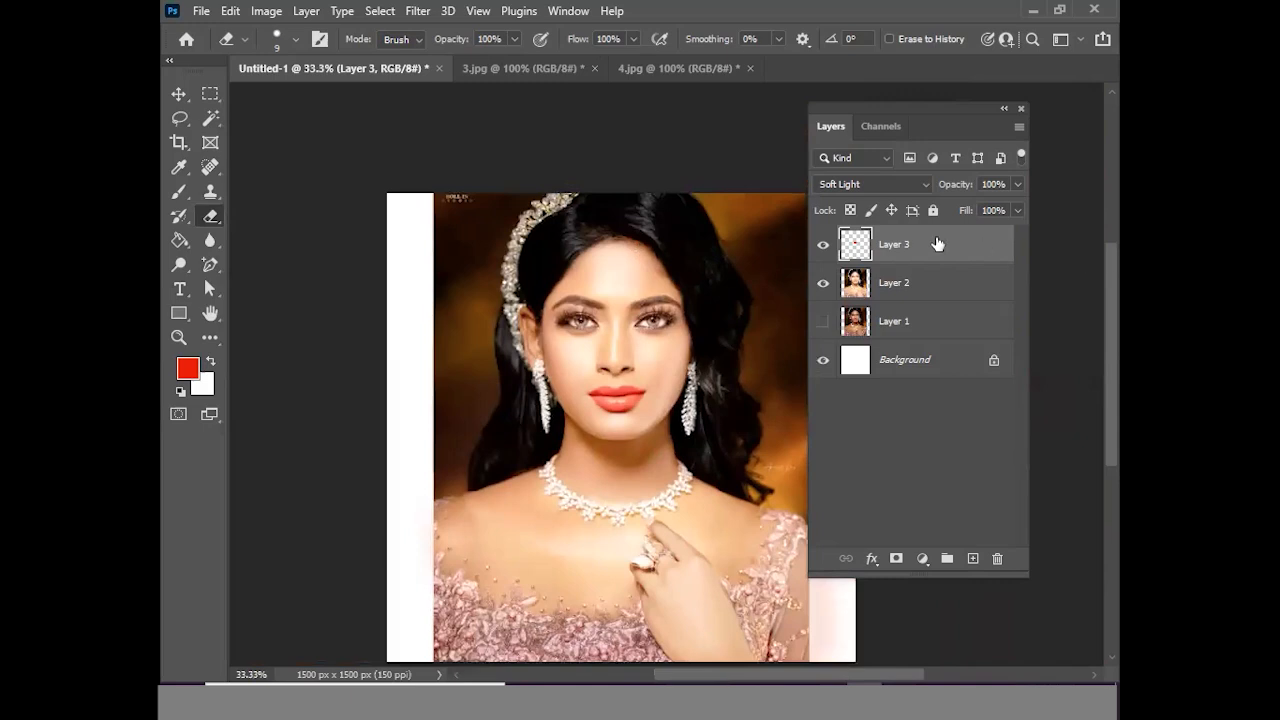
{"action": "left_click", "coordinate": [903, 283], "text": "ctrl"}
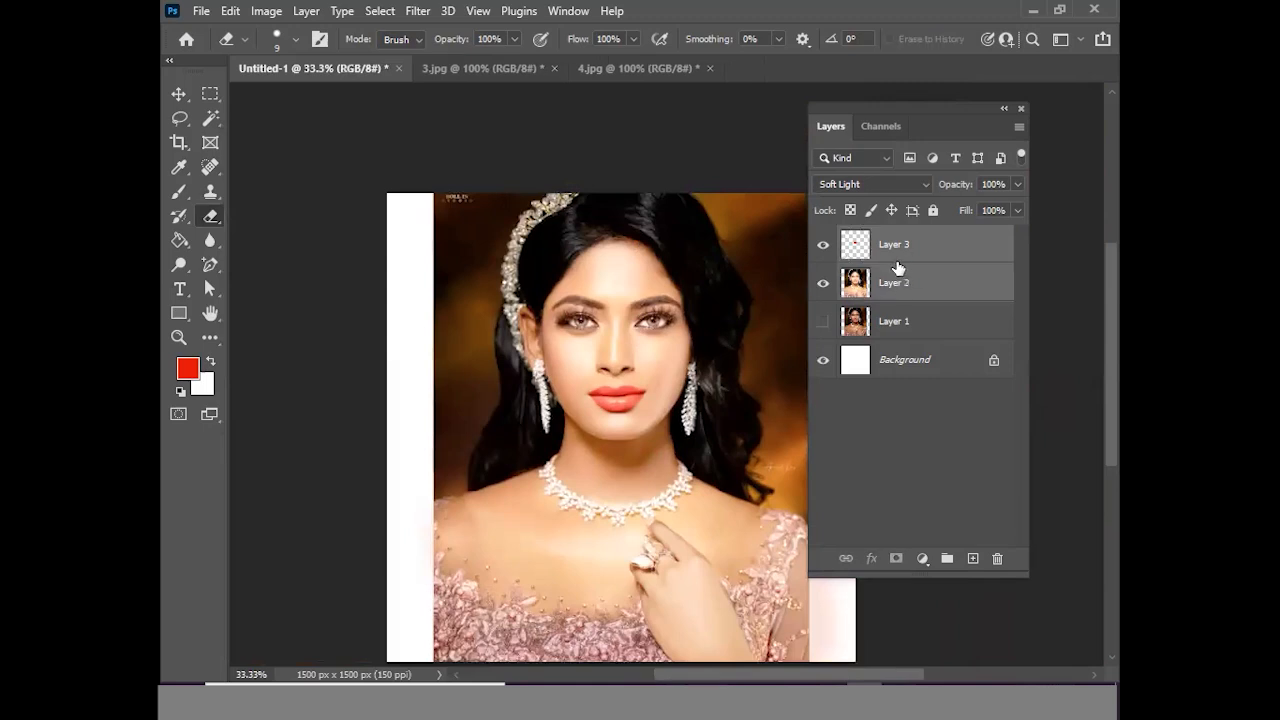
{"action": "key", "text": "ctrl+e"}
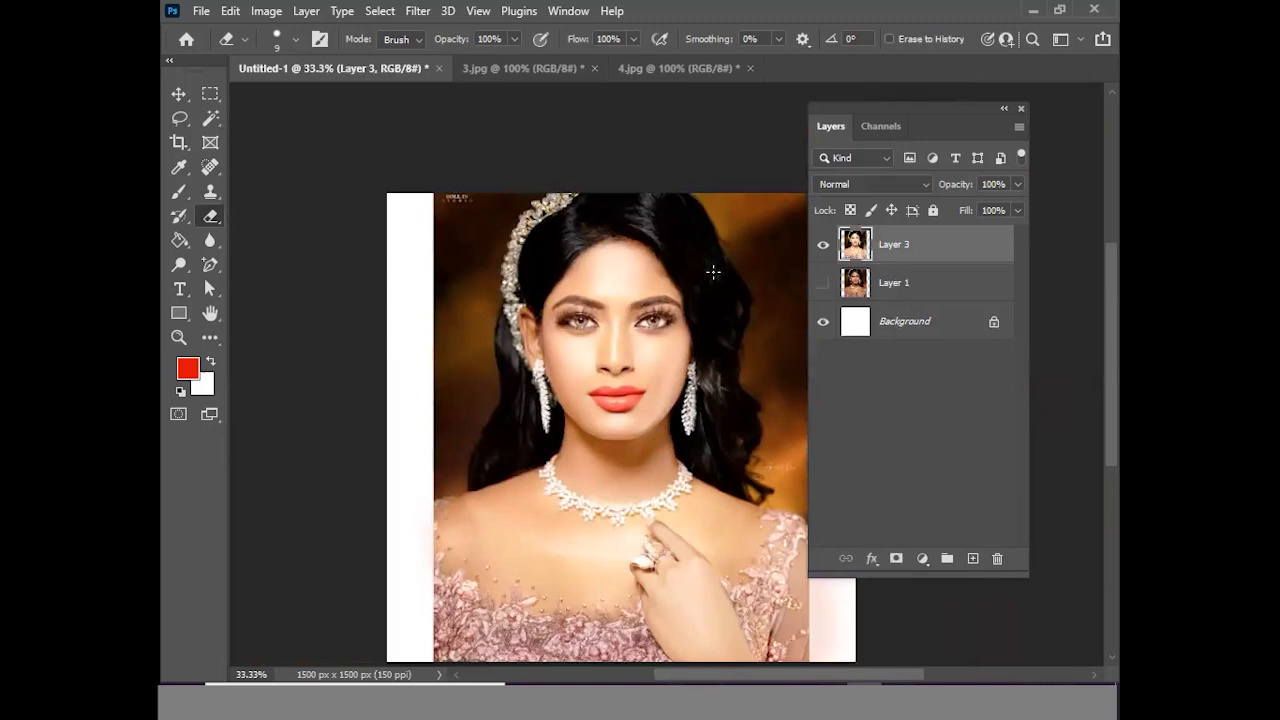
Lighten the edges of the forehead along the hairline on Layer 3 with the Dodge tool
{"action": "scroll", "coordinate": [716, 272], "scroll_direction": "down", "scroll_amount": 2}
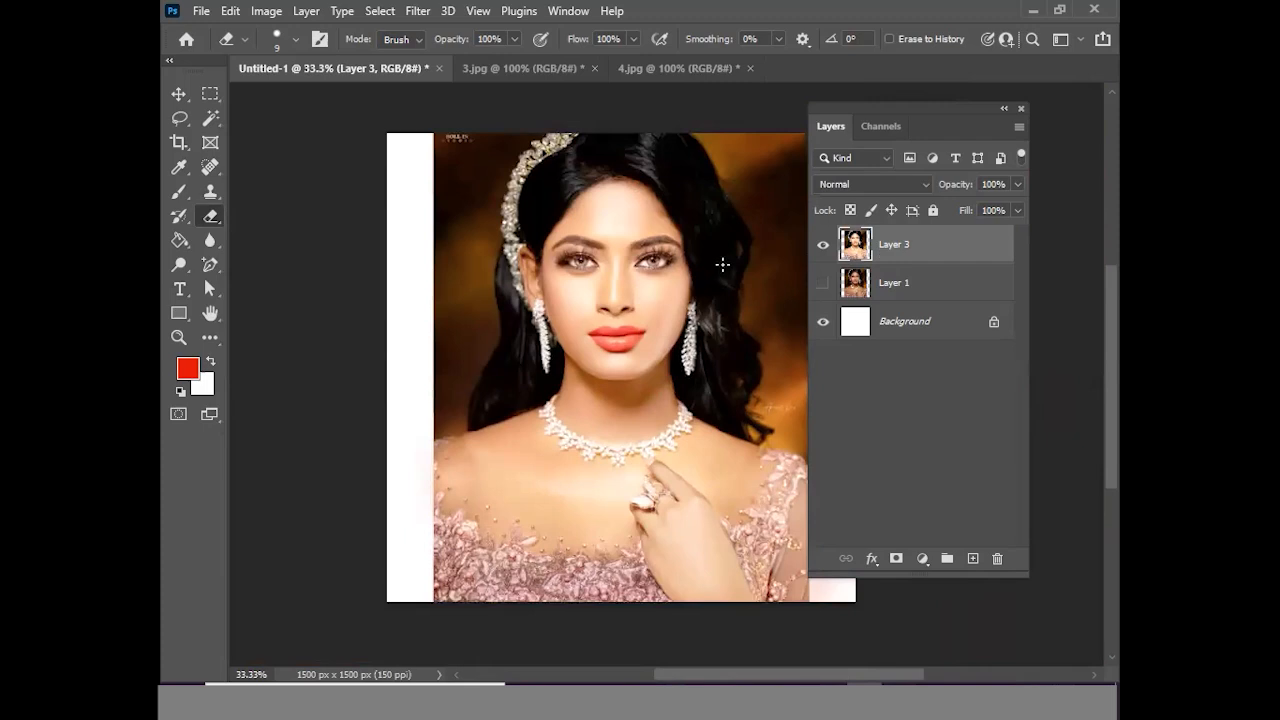
{"action": "left_click", "coordinate": [181, 261]}
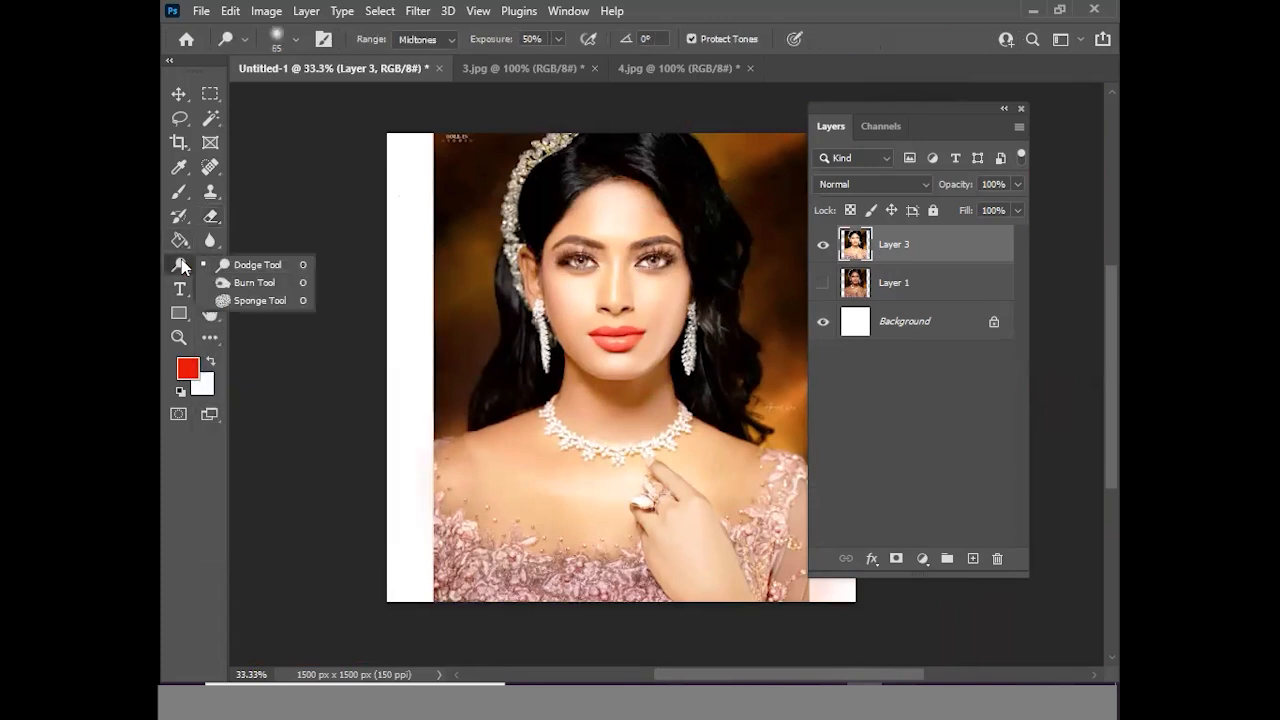
{"action": "left_click", "coordinate": [256, 265]}
{"action": "left_click", "coordinate": [590, 263], "text": "ctrl"}
{"action": "left_click", "coordinate": [607, 271], "text": "ctrl"}
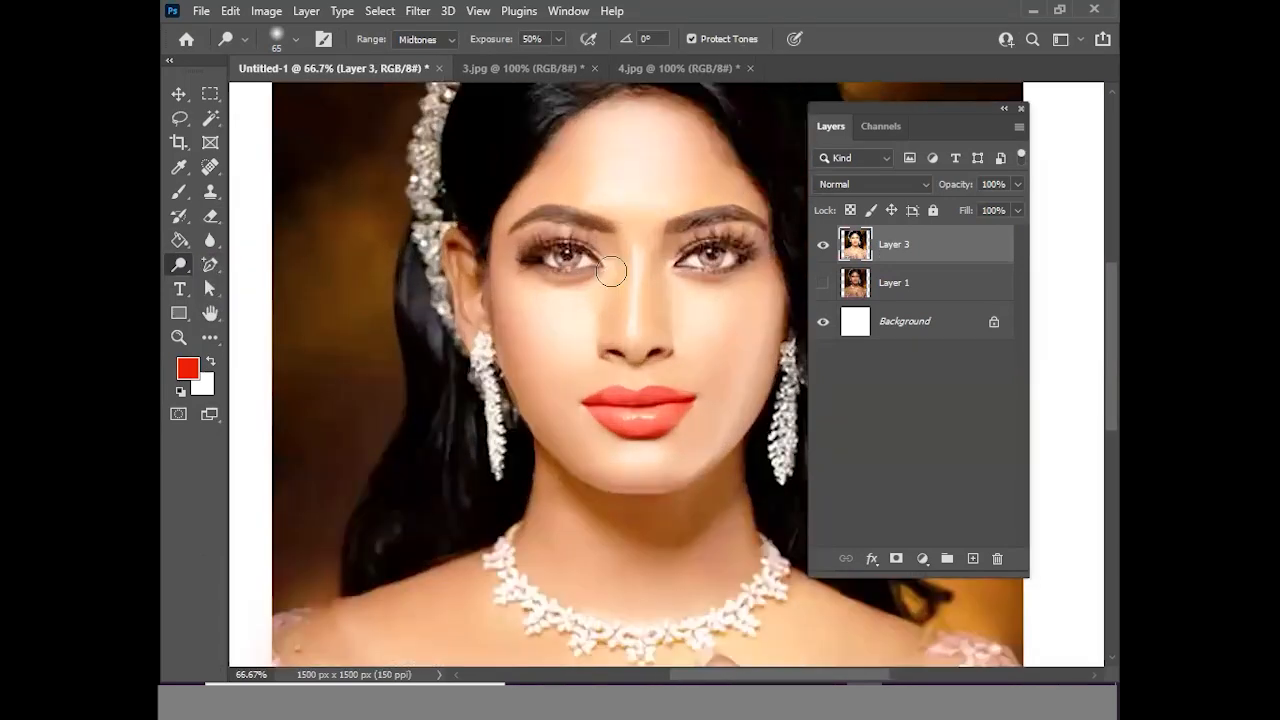
{"action": "scroll", "coordinate": [608, 270], "scroll_direction": "up", "scroll_amount": 2}
{"action": "left_click", "coordinate": [605, 256], "text": "ctrl"}
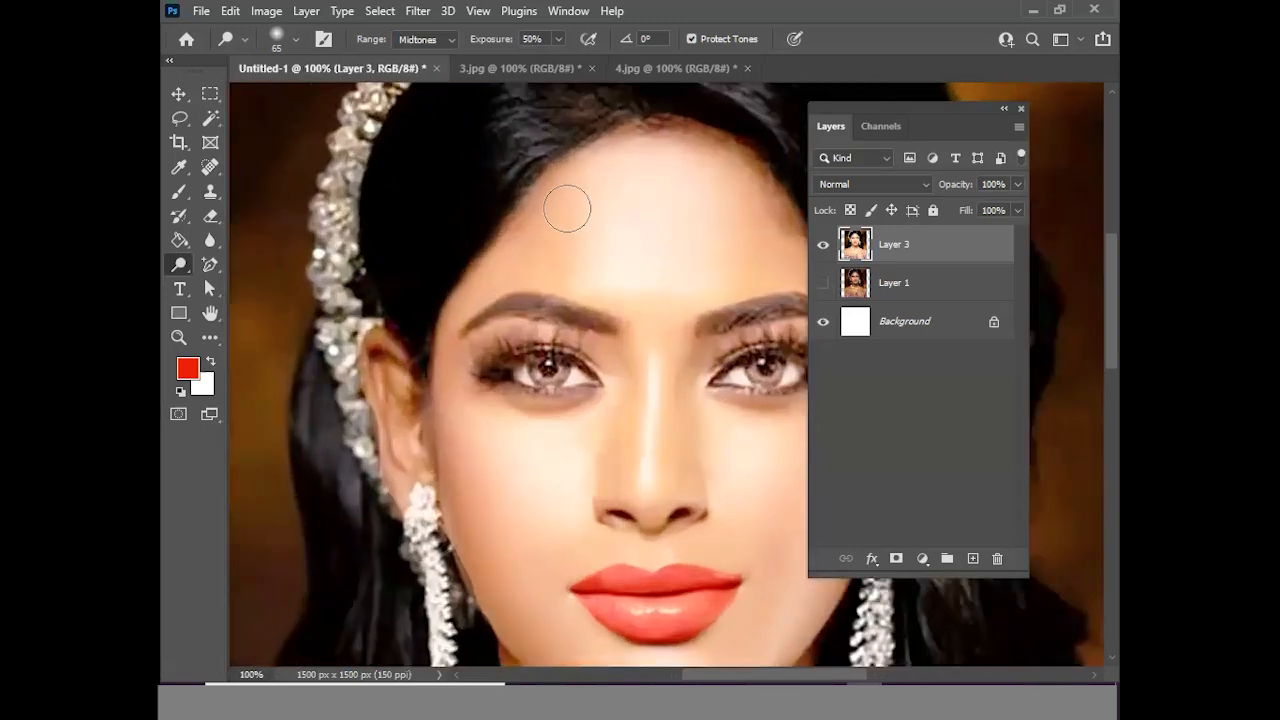
{"action": "mouse_move", "coordinate": [526, 224]}
{"action": "left_mouse_down"}
{"action": "mouse_move", "coordinate": [475, 278]}
{"action": "mouse_move", "coordinate": [533, 257]}
{"action": "mouse_move", "coordinate": [602, 254]}
{"action": "mouse_move", "coordinate": [537, 263]}
{"action": "mouse_move", "coordinate": [602, 267]}
{"action": "mouse_move", "coordinate": [638, 233]}
{"action": "mouse_move", "coordinate": [779, 210]}
{"action": "mouse_move", "coordinate": [782, 225]}
{"action": "mouse_move", "coordinate": [769, 205]}
{"action": "mouse_move", "coordinate": [787, 235]}
{"action": "mouse_move", "coordinate": [743, 184]}
{"action": "mouse_move", "coordinate": [689, 165]}
{"action": "mouse_move", "coordinate": [739, 155]}
{"action": "mouse_move", "coordinate": [642, 134]}
{"action": "mouse_move", "coordinate": [736, 156]}
{"action": "mouse_move", "coordinate": [787, 204]}
{"action": "left_mouse_up"}
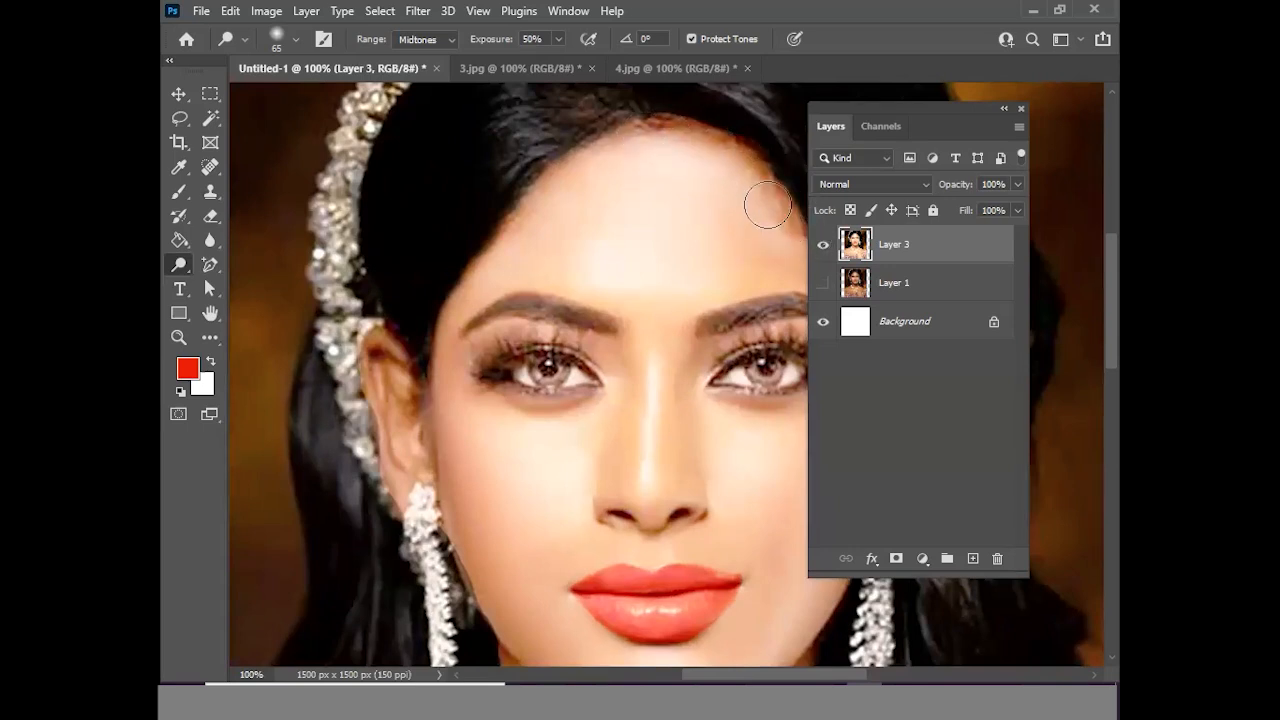
Dodge the lower cheek and jaw area beside the mouth, below the earring on the tiara side
{"action": "scroll", "coordinate": [679, 247], "scroll_direction": "down", "scroll_amount": 1}
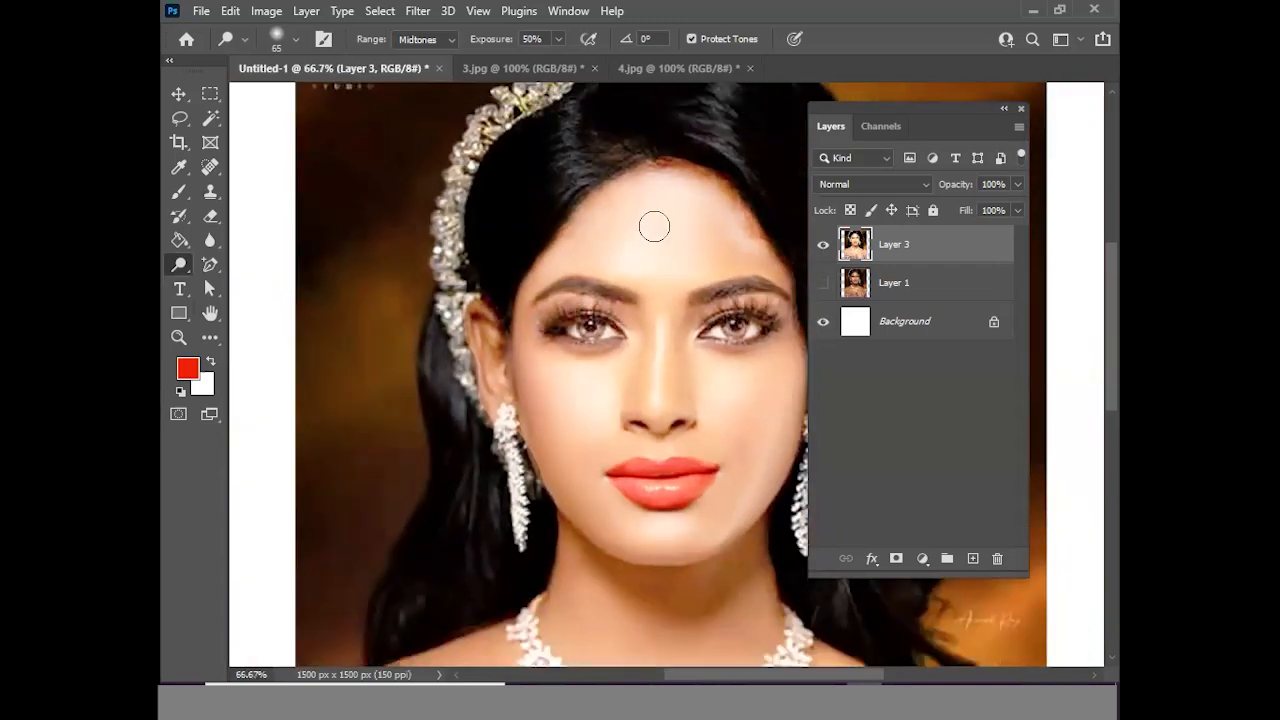
{"action": "scroll", "coordinate": [651, 214], "scroll_direction": "down", "scroll_amount": 1}
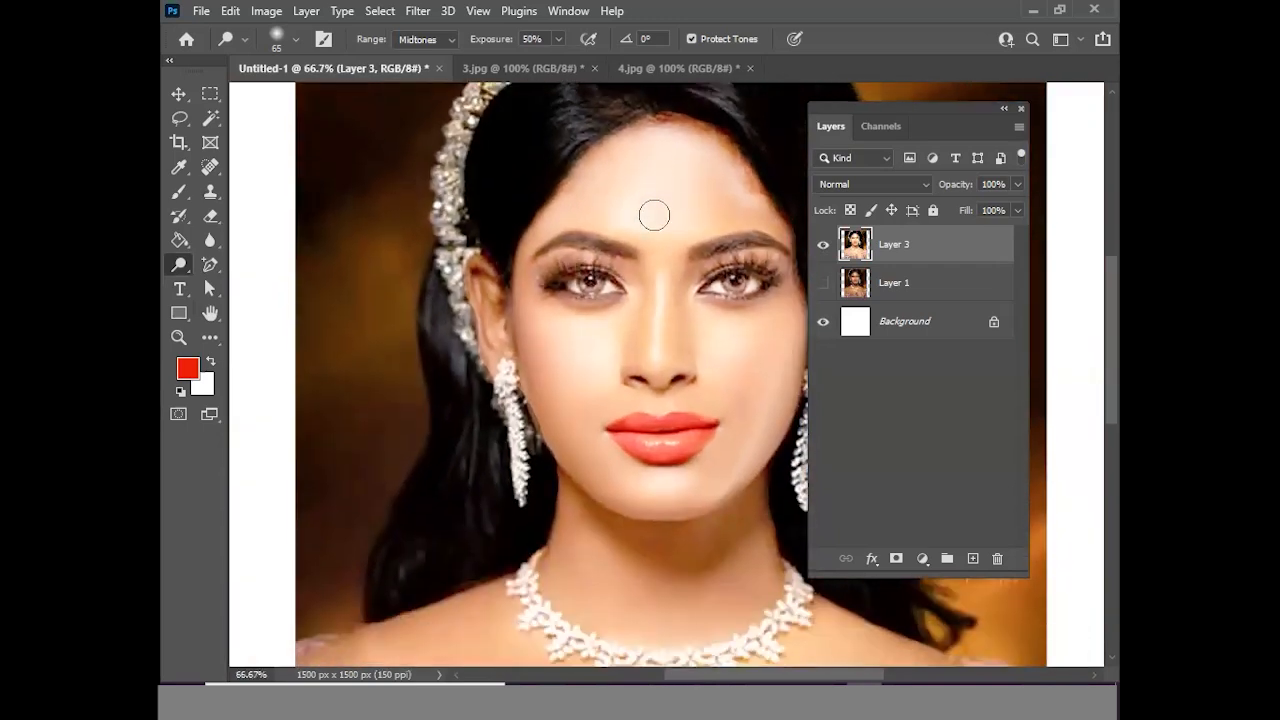
{"action": "mouse_move", "coordinate": [557, 434]}
{"action": "left_mouse_down"}
{"action": "mouse_move", "coordinate": [518, 405]}
{"action": "mouse_move", "coordinate": [538, 433]}
{"action": "mouse_move", "coordinate": [510, 398]}
{"action": "mouse_move", "coordinate": [545, 427]}
{"action": "mouse_move", "coordinate": [531, 397]}
{"action": "mouse_move", "coordinate": [541, 421]}
{"action": "left_mouse_up"}
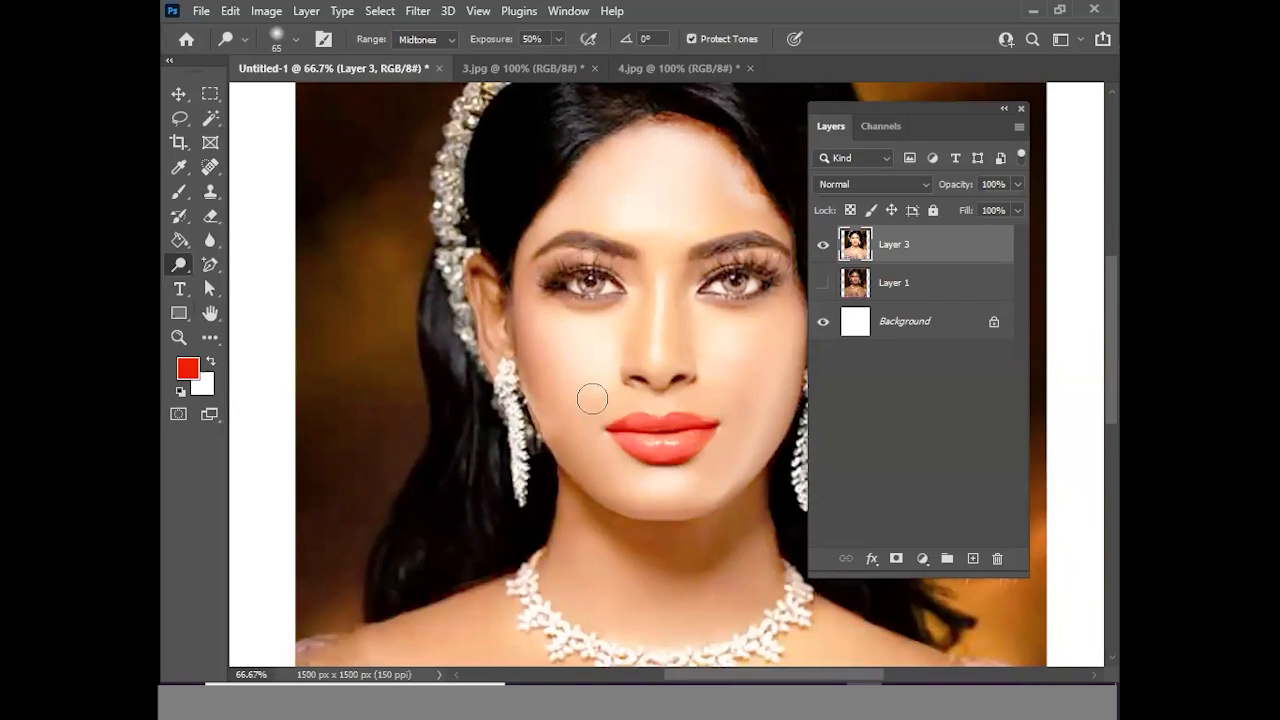
Darken the hair around the face and behind the ear using the Burn tool with a 175 px brush
{"action": "scroll", "coordinate": [590, 400], "scroll_direction": "up", "scroll_amount": 3}
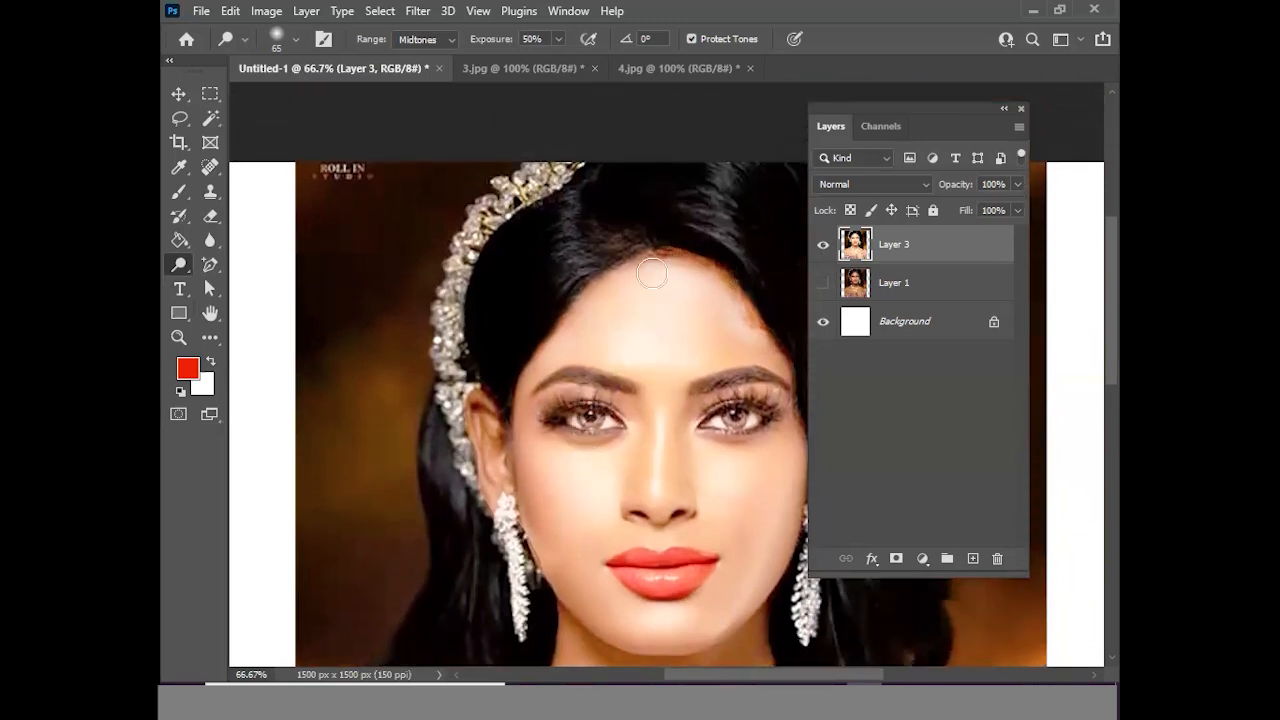
{"action": "left_click", "coordinate": [676, 359], "text": "alt"}
{"action": "scroll", "coordinate": [645, 330], "scroll_direction": "right", "scroll_amount": 2}
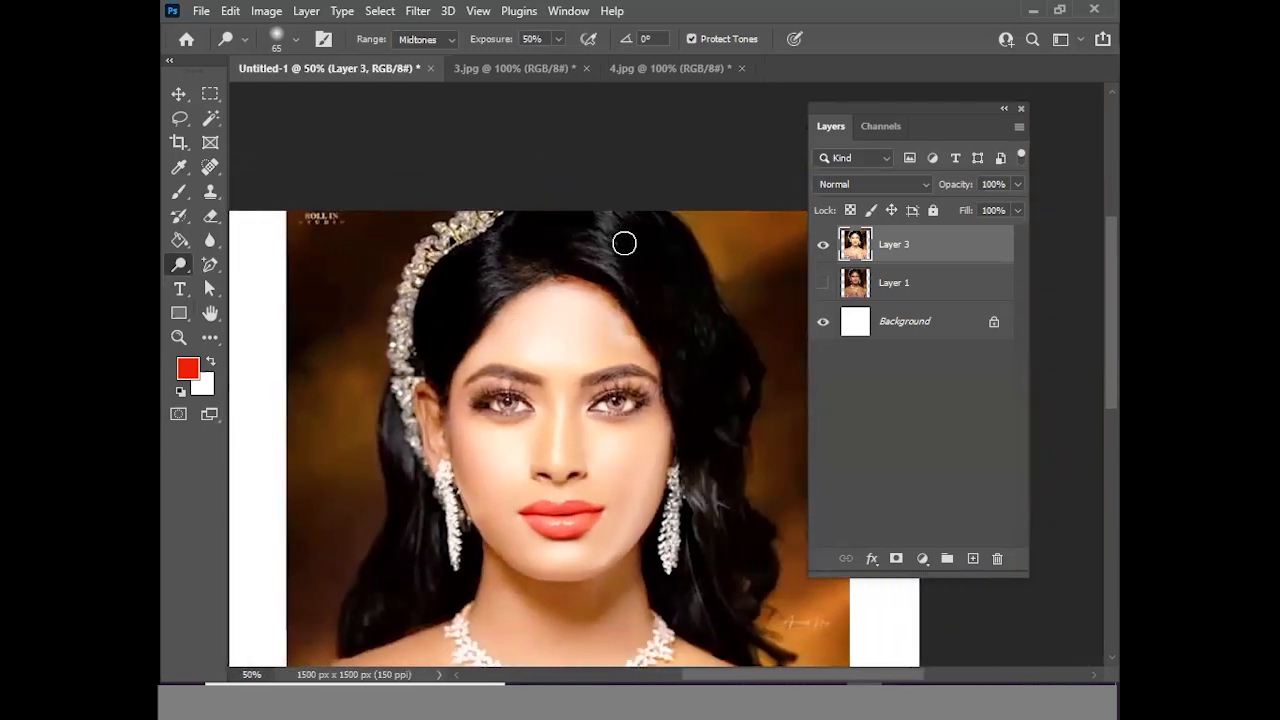
{"action": "right_click", "coordinate": [181, 265]}
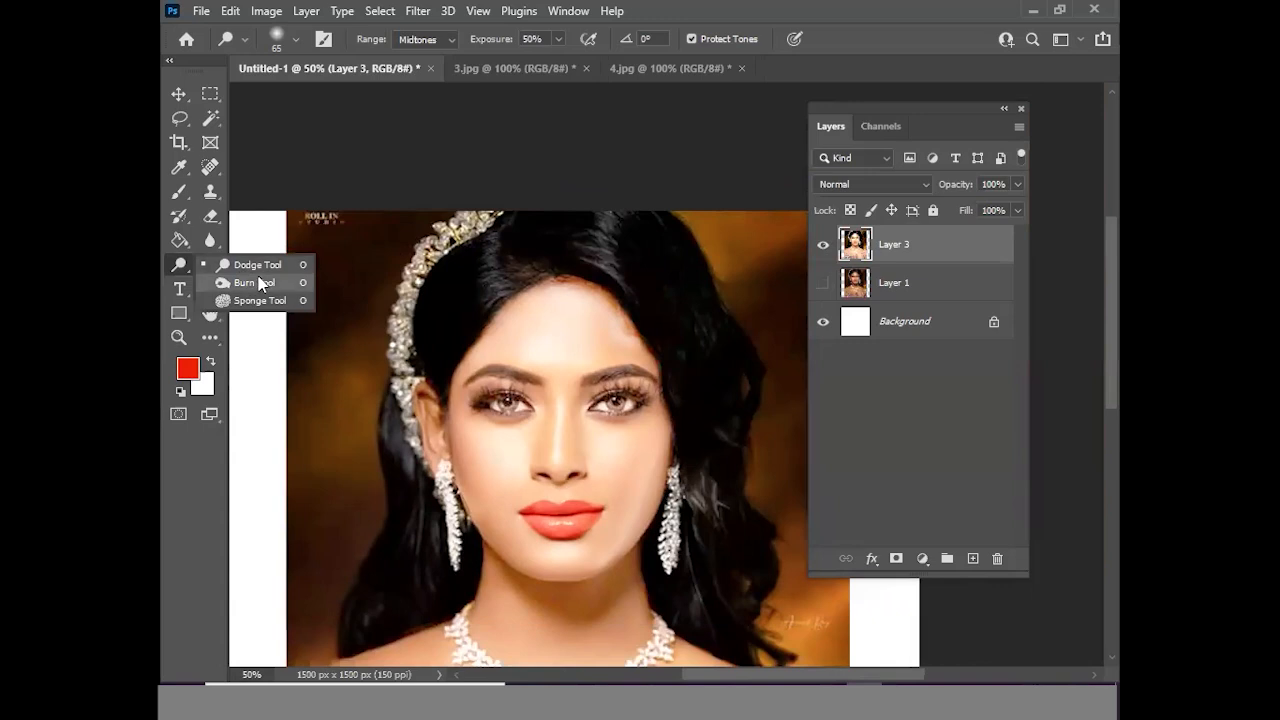
{"action": "left_click", "coordinate": [262, 282]}
{"action": "key", "text": "bracketright"}
{"action": "key", "text": "bracketright"}
{"action": "key", "text": "bracketright"}
{"action": "key", "text": "bracketright"}
{"action": "key", "text": "bracketright"}
{"action": "key", "text": "bracketright"}
{"action": "key", "text": "bracketright"}
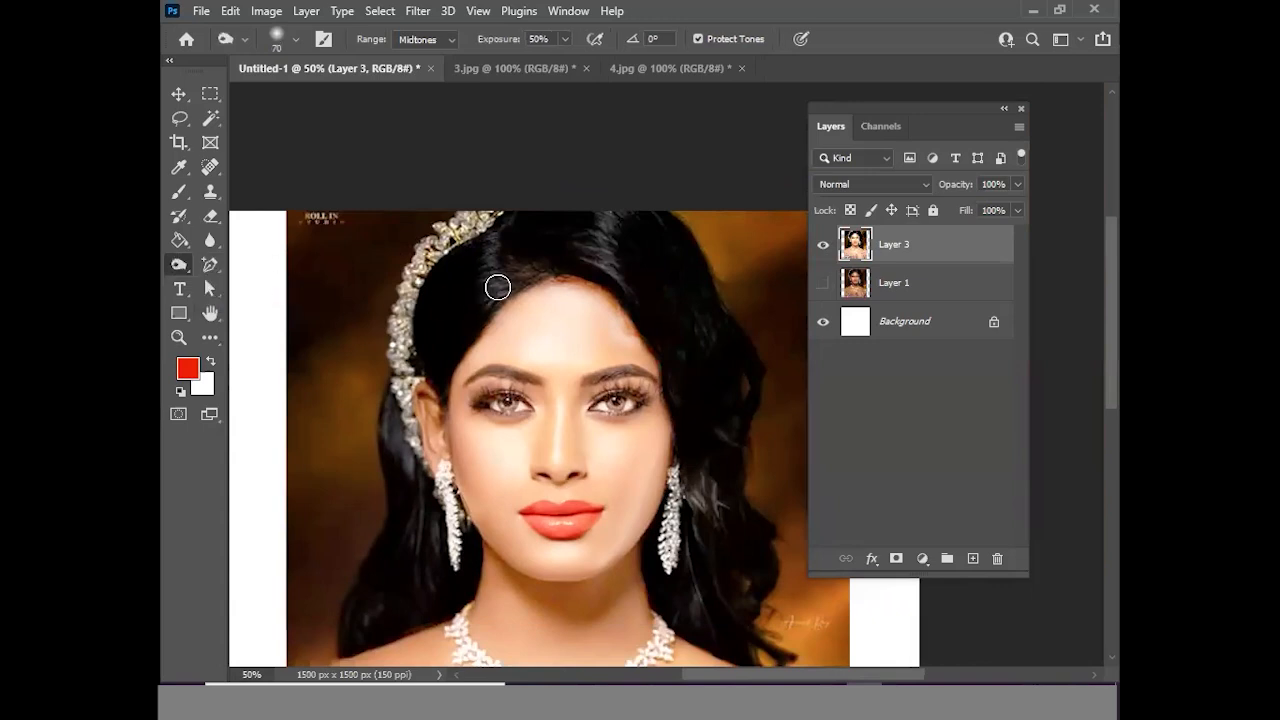
{"action": "mouse_move", "coordinate": [515, 259]}
{"action": "left_mouse_down"}
{"action": "mouse_move", "coordinate": [474, 283]}
{"action": "mouse_move", "coordinate": [532, 250]}
{"action": "mouse_move", "coordinate": [628, 248]}
{"action": "mouse_move", "coordinate": [588, 216]}
{"action": "mouse_move", "coordinate": [664, 269]}
{"action": "mouse_move", "coordinate": [709, 415]}
{"action": "mouse_move", "coordinate": [725, 556]}
{"action": "mouse_move", "coordinate": [700, 554]}
{"action": "mouse_move", "coordinate": [694, 475]}
{"action": "mouse_move", "coordinate": [712, 529]}
{"action": "mouse_move", "coordinate": [703, 457]}
{"action": "left_mouse_up"}
{"action": "scroll", "coordinate": [703, 457], "scroll_direction": "down", "scroll_amount": 2}
{"action": "mouse_move", "coordinate": [437, 405]}
{"action": "left_mouse_down"}
{"action": "mouse_move", "coordinate": [395, 331]}
{"action": "mouse_move", "coordinate": [419, 466]}
{"action": "mouse_move", "coordinate": [364, 541]}
{"action": "mouse_move", "coordinate": [396, 477]}
{"action": "mouse_move", "coordinate": [405, 498]}
{"action": "mouse_move", "coordinate": [373, 361]}
{"action": "mouse_move", "coordinate": [388, 356]}
{"action": "mouse_move", "coordinate": [412, 415]}
{"action": "mouse_move", "coordinate": [401, 341]}
{"action": "left_mouse_up"}
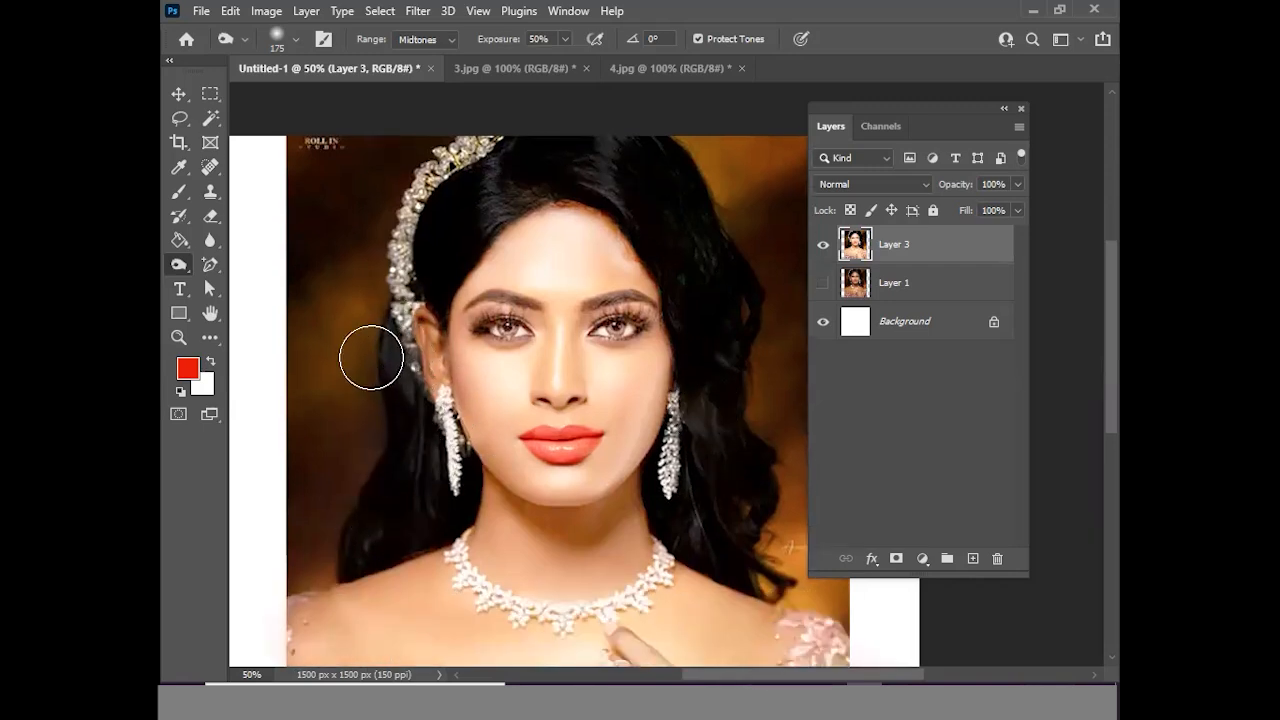
Darken the eyebrow on the tiara side of the face using the Burn tool with a 35 px brush
{"action": "scroll", "coordinate": [475, 343], "scroll_direction": "up", "scroll_amount": 1}
{"action": "left_click", "coordinate": [540, 348], "text": "ctrl"}
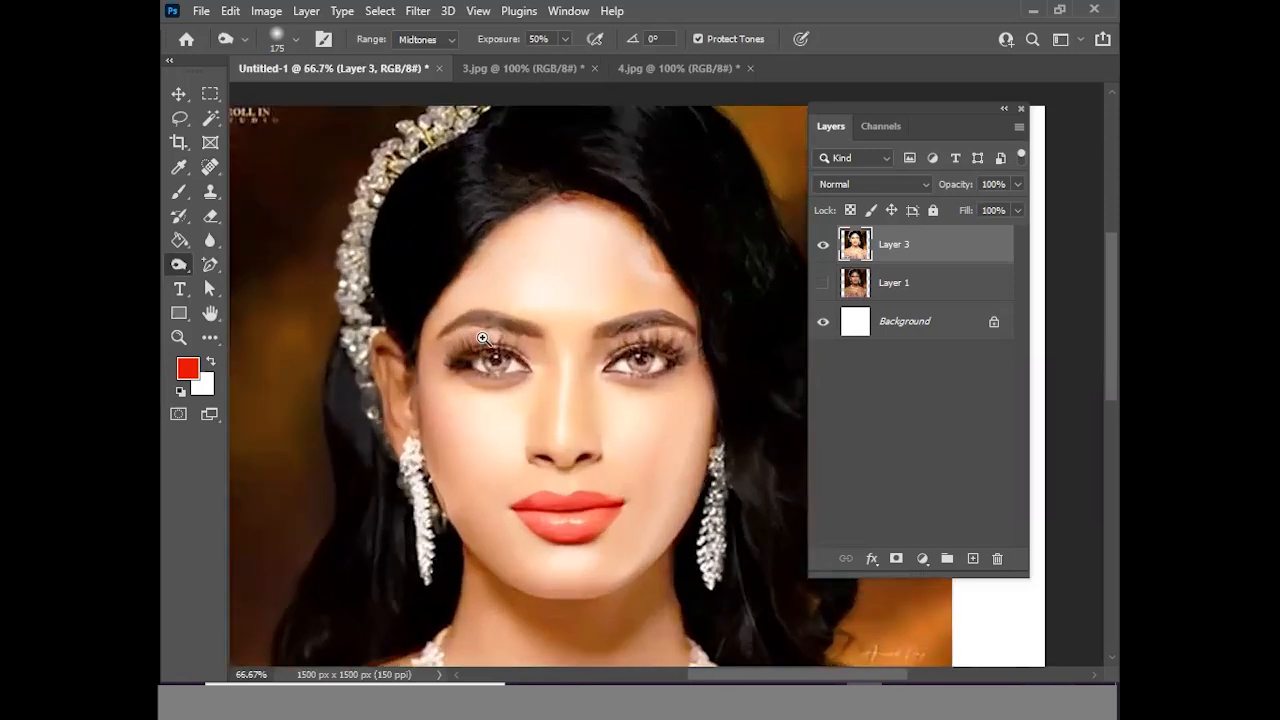
{"action": "left_click", "coordinate": [515, 338], "text": "ctrl"}
{"action": "left_click", "coordinate": [514, 337], "text": "ctrl"}
{"action": "left_click_drag", "start_coordinate": [514, 337], "coordinate": [512, 351]}
{"action": "key", "text": "bracketleft"}
{"action": "key", "text": "bracketleft"}
{"action": "key", "text": "bracketleft"}
{"action": "key", "text": "bracketleft"}
{"action": "key", "text": "bracketleft"}
{"action": "key", "text": "bracketleft"}
{"action": "key", "text": "bracketleft"}
{"action": "key", "text": "bracketleft"}
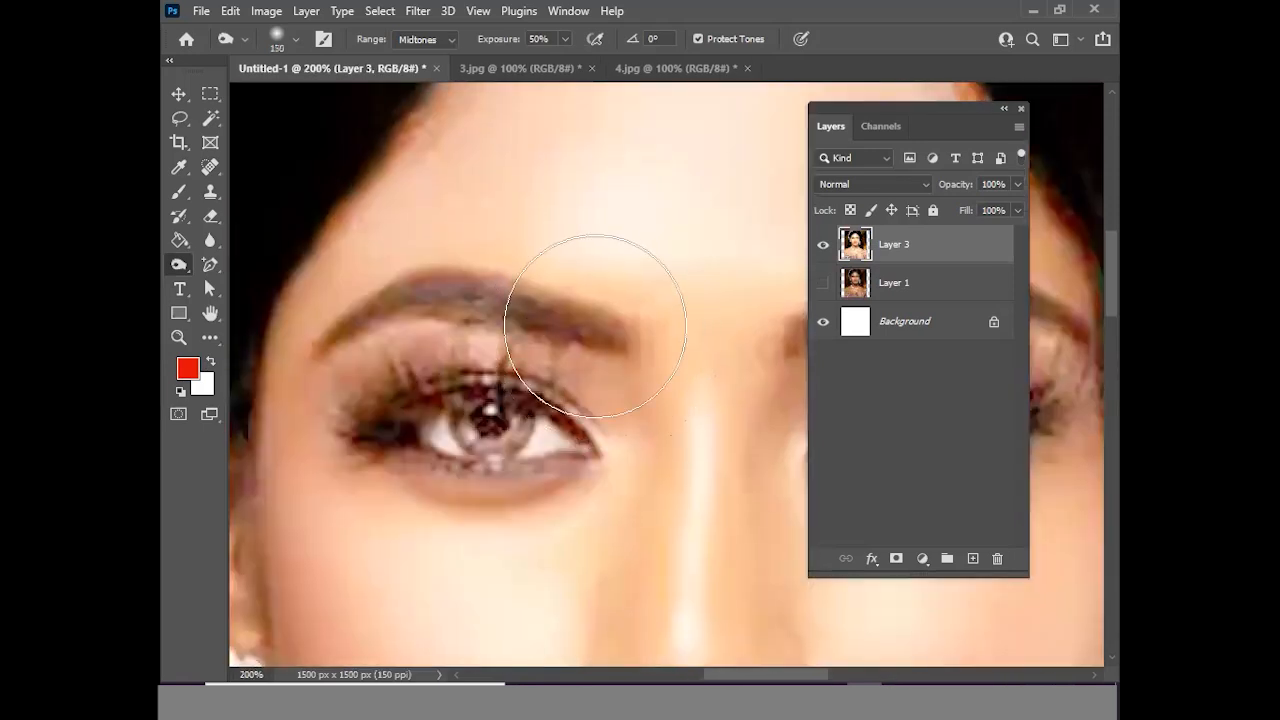
{"action": "key", "text": "bracketleft"}
{"action": "key", "text": "bracketleft"}
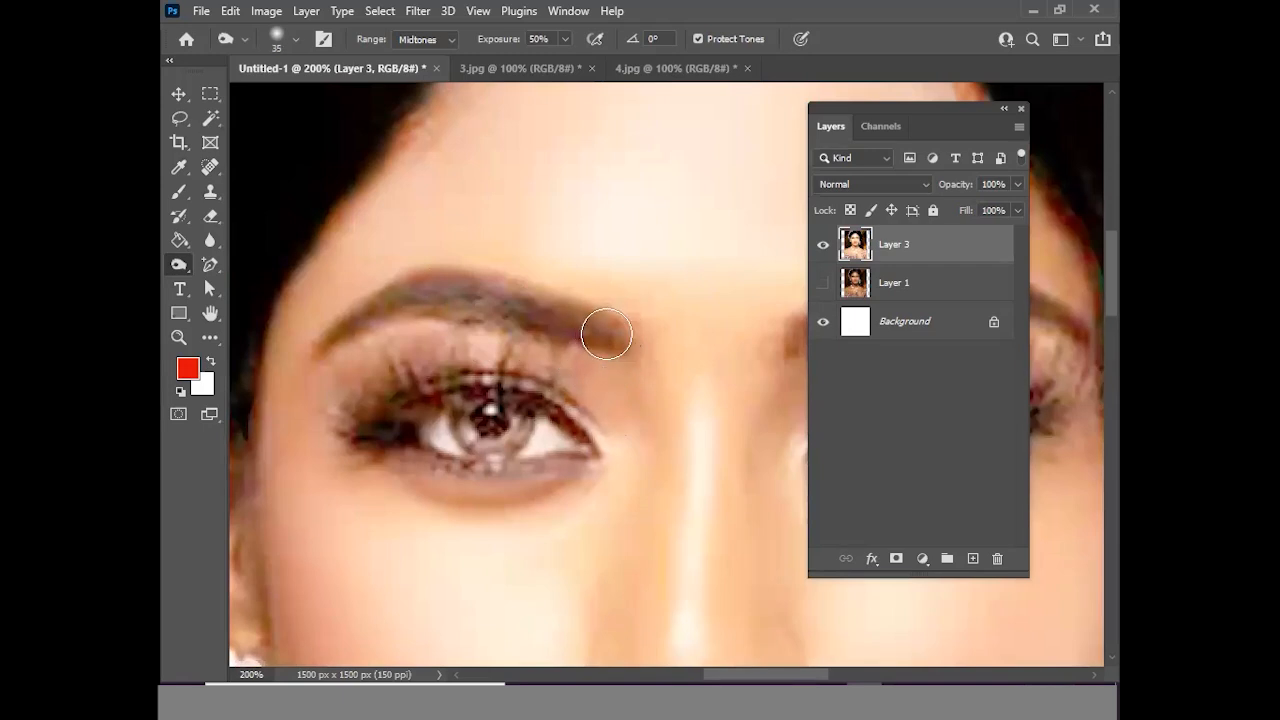
{"action": "mouse_move", "coordinate": [589, 323]}
{"action": "left_mouse_down"}
{"action": "mouse_move", "coordinate": [469, 289]}
{"action": "mouse_move", "coordinate": [406, 295]}
{"action": "mouse_move", "coordinate": [528, 308]}
{"action": "mouse_move", "coordinate": [406, 292]}
{"action": "mouse_move", "coordinate": [361, 308]}
{"action": "mouse_move", "coordinate": [342, 330]}
{"action": "mouse_move", "coordinate": [398, 304]}
{"action": "mouse_move", "coordinate": [332, 341]}
{"action": "mouse_move", "coordinate": [364, 313]}
{"action": "mouse_move", "coordinate": [441, 305]}
{"action": "mouse_move", "coordinate": [499, 319]}
{"action": "mouse_move", "coordinate": [400, 300]}
{"action": "mouse_move", "coordinate": [376, 306]}
{"action": "mouse_move", "coordinate": [511, 303]}
{"action": "mouse_move", "coordinate": [599, 327]}
{"action": "mouse_move", "coordinate": [548, 309]}
{"action": "mouse_move", "coordinate": [490, 362]}
{"action": "left_mouse_up"}
Burn the lower and upper lash lines of the eye on the tiara side, reducing the brush to 7 px
{"action": "key", "text": "bracketleft"}
{"action": "scroll", "coordinate": [520, 335], "scroll_direction": "down", "scroll_amount": 1}
{"action": "key", "text": "bracketleft"}
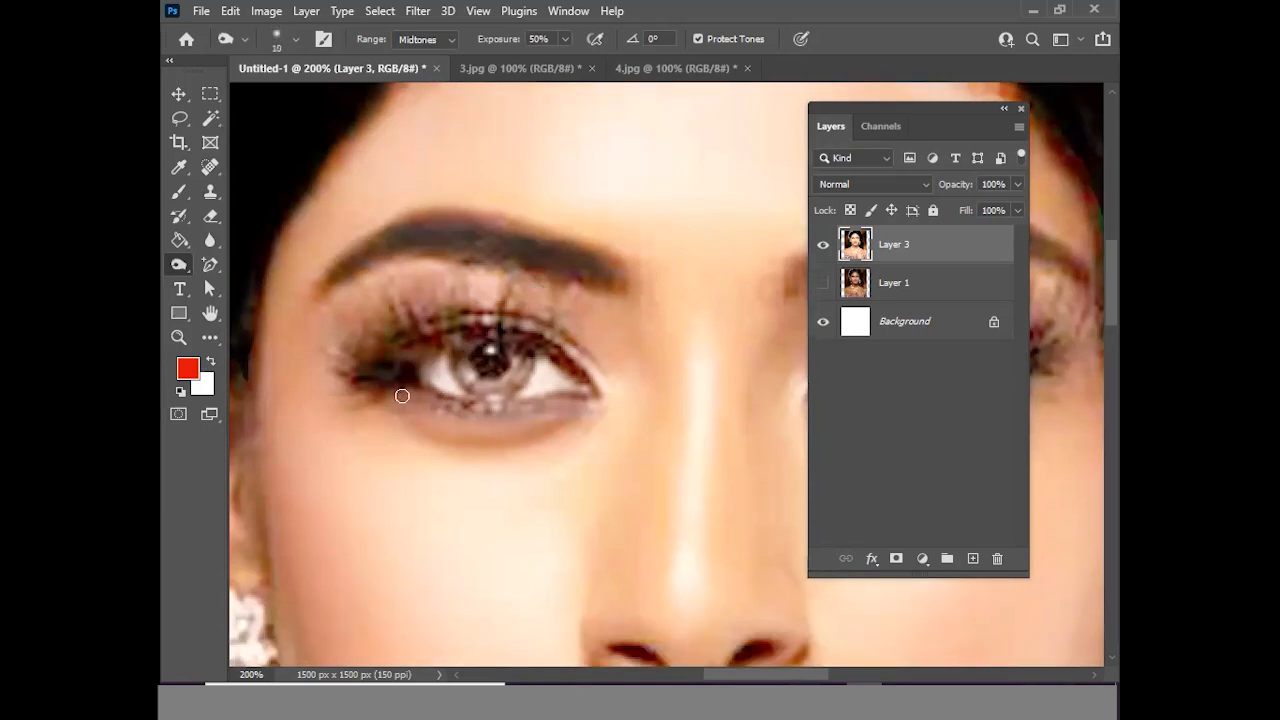
{"action": "mouse_move", "coordinate": [374, 386]}
{"action": "left_mouse_down"}
{"action": "mouse_move", "coordinate": [482, 407]}
{"action": "mouse_move", "coordinate": [590, 390]}
{"action": "left_mouse_up"}
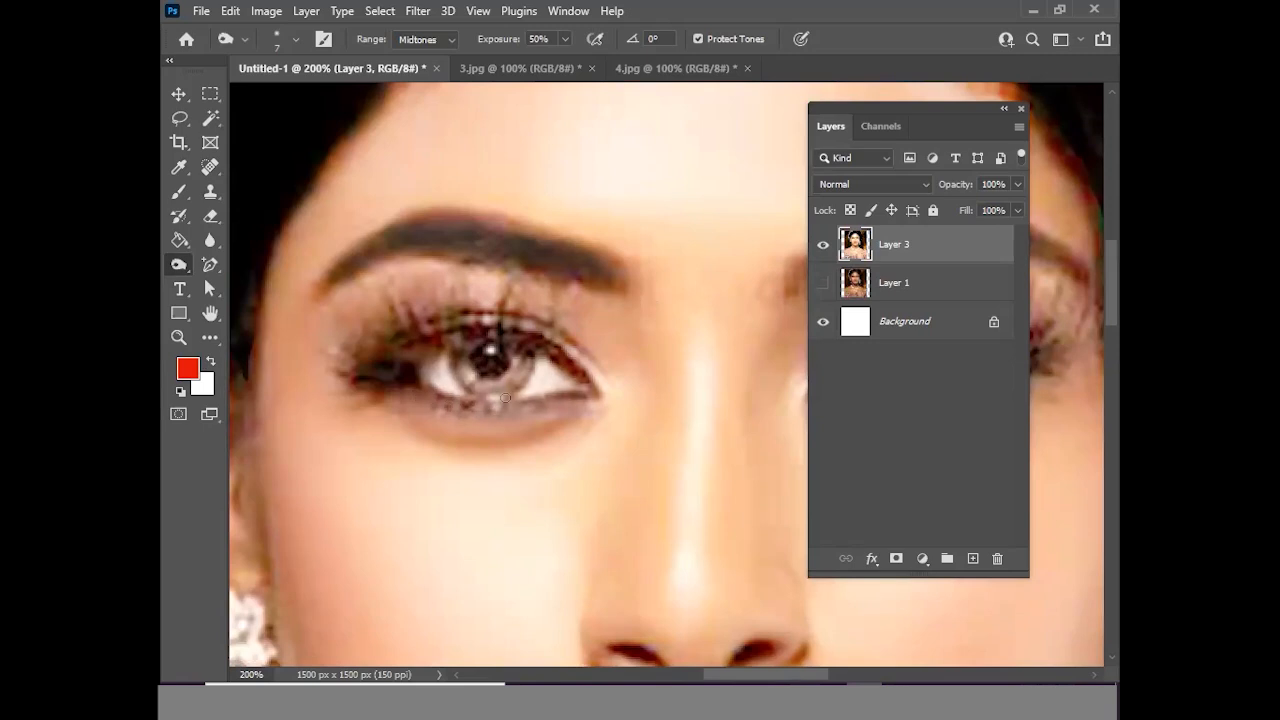
{"action": "left_click_drag", "start_coordinate": [458, 401], "coordinate": [544, 402]}
{"action": "left_click_drag", "start_coordinate": [445, 328], "coordinate": [541, 326]}
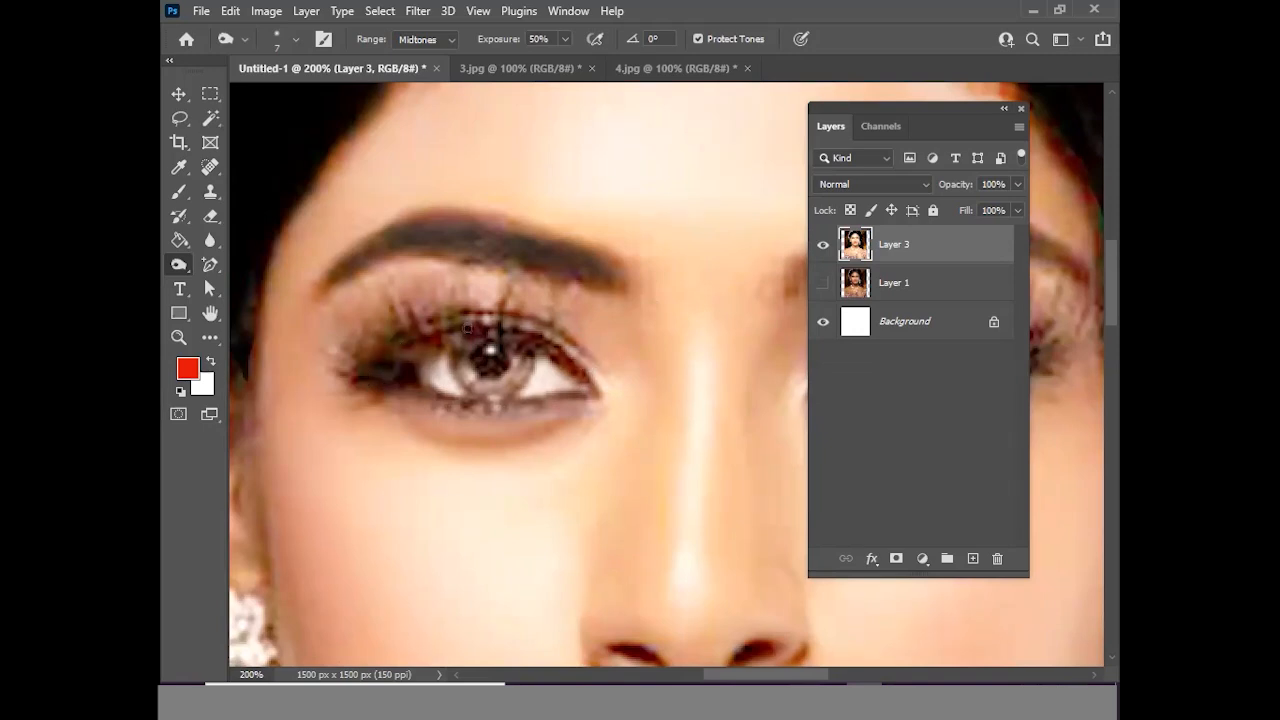
Darken the inner corner and upper lash line of the other eye with the 7 px Burn brush
{"action": "scroll", "coordinate": [593, 359], "scroll_direction": "right", "scroll_amount": 5}
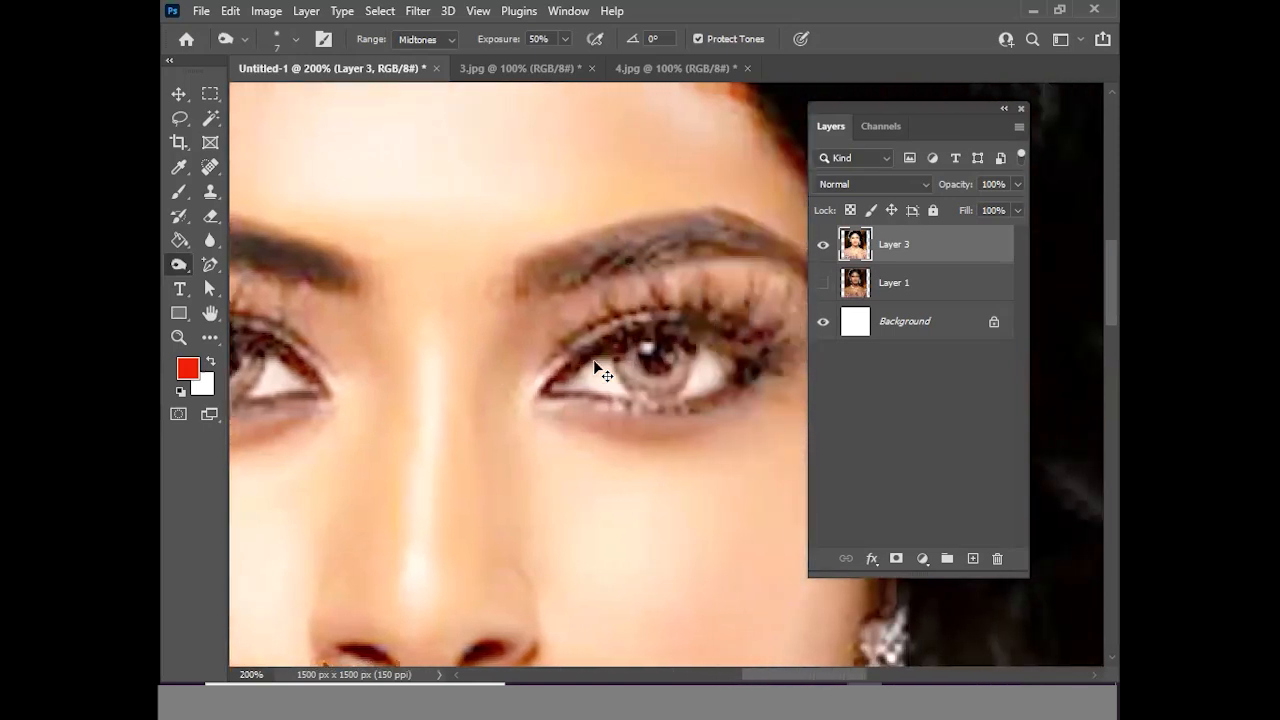
{"action": "mouse_move", "coordinate": [527, 398]}
{"action": "left_mouse_down"}
{"action": "mouse_move", "coordinate": [648, 401]}
{"action": "mouse_move", "coordinate": [693, 382]}
{"action": "mouse_move", "coordinate": [559, 400]}
{"action": "left_mouse_up"}
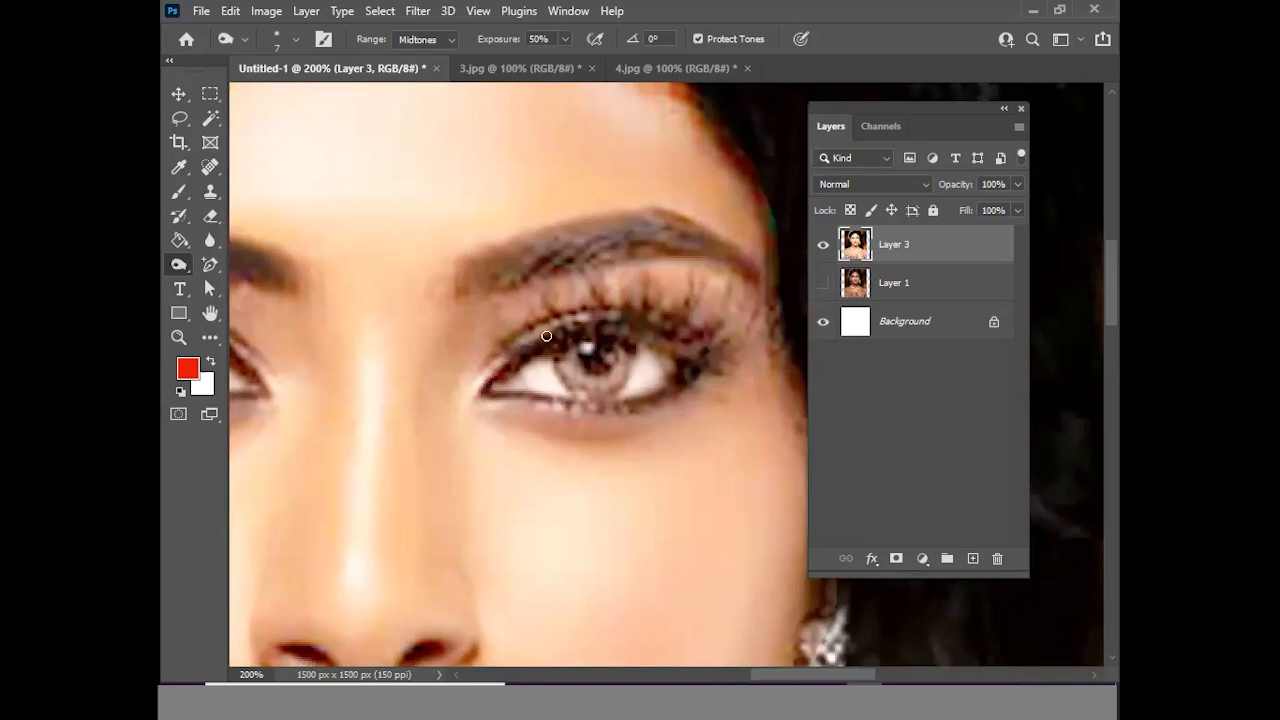
{"action": "left_click_drag", "start_coordinate": [588, 321], "coordinate": [510, 357]}
Burn the iris of the same eye with a brush enlarged to 25 px and darken the eyebrow above it
{"action": "key", "text": "bracketright"}
{"action": "key", "text": "bracketright"}
{"action": "key", "text": "bracketright"}
{"action": "key", "text": "bracketright"}
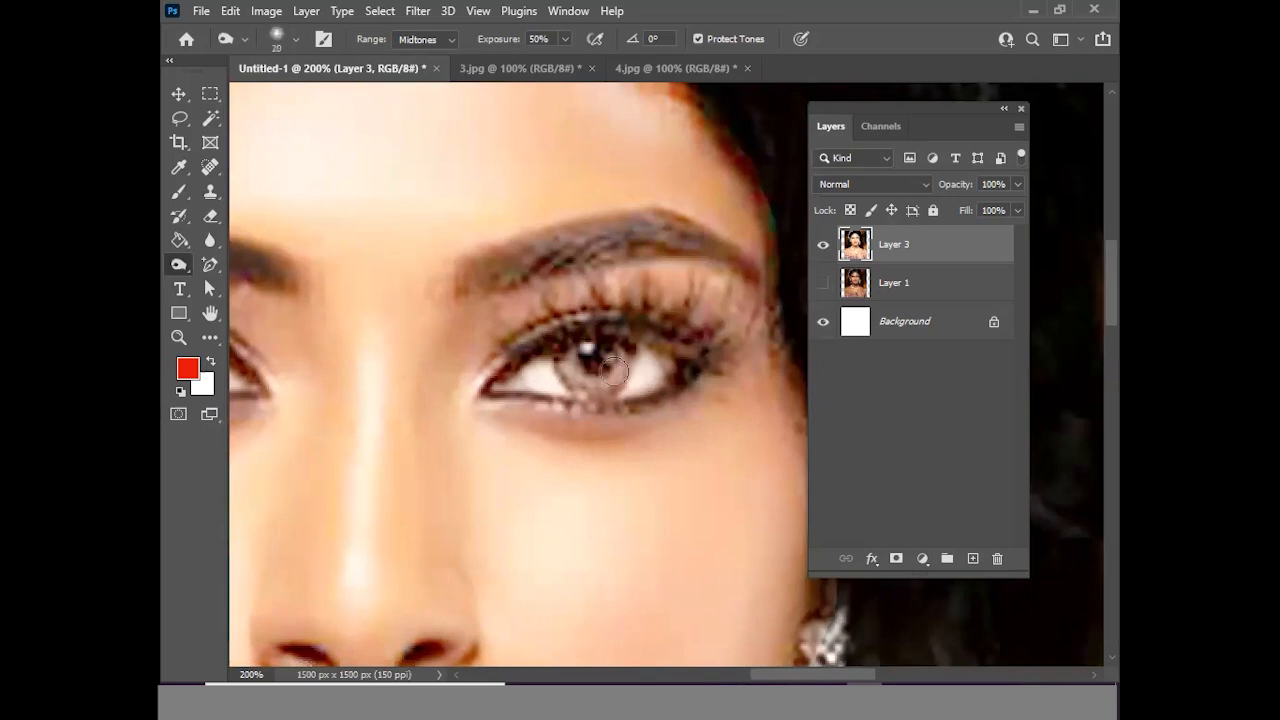
{"action": "mouse_move", "coordinate": [617, 373]}
{"action": "left_mouse_down"}
{"action": "mouse_move", "coordinate": [570, 374]}
{"action": "mouse_move", "coordinate": [608, 374]}
{"action": "mouse_move", "coordinate": [570, 366]}
{"action": "mouse_move", "coordinate": [597, 380]}
{"action": "left_mouse_up"}
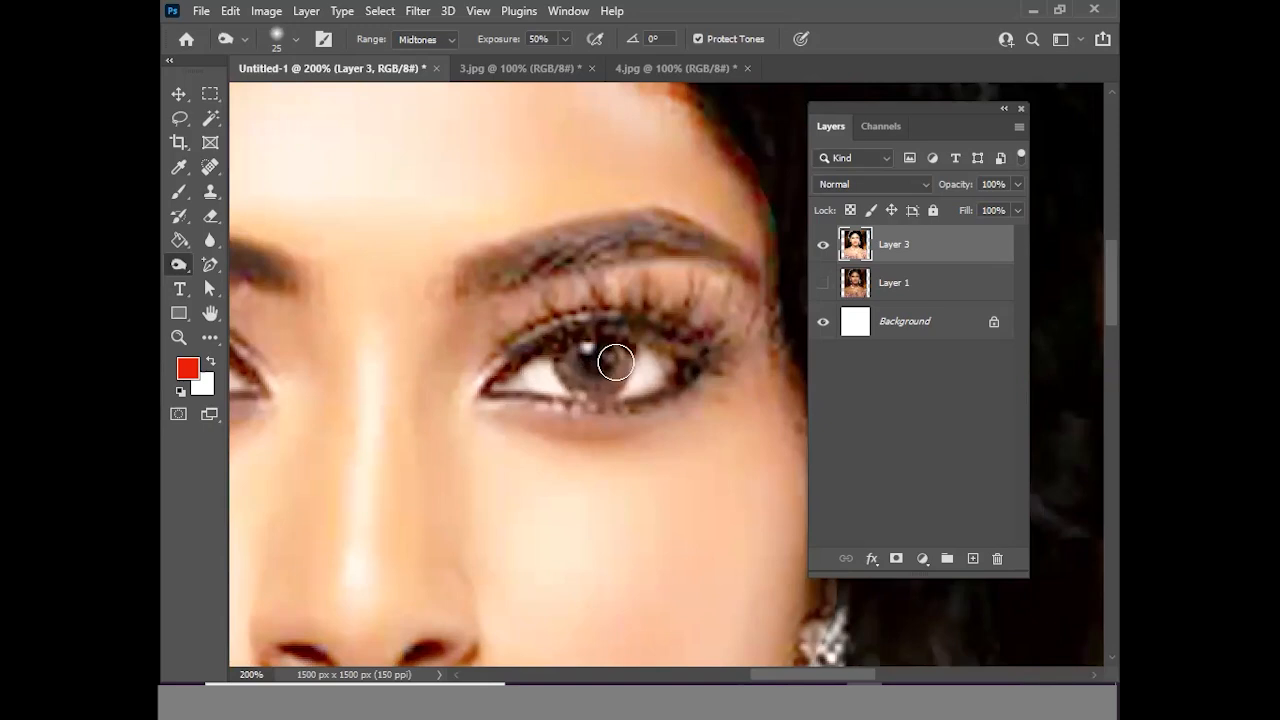
{"action": "mouse_move", "coordinate": [491, 274]}
{"action": "left_mouse_down"}
{"action": "mouse_move", "coordinate": [625, 245]}
{"action": "mouse_move", "coordinate": [578, 242]}
{"action": "mouse_move", "coordinate": [475, 279]}
{"action": "mouse_move", "coordinate": [589, 238]}
{"action": "mouse_move", "coordinate": [706, 240]}
{"action": "mouse_move", "coordinate": [633, 237]}
{"action": "mouse_move", "coordinate": [560, 249]}
{"action": "left_mouse_up"}
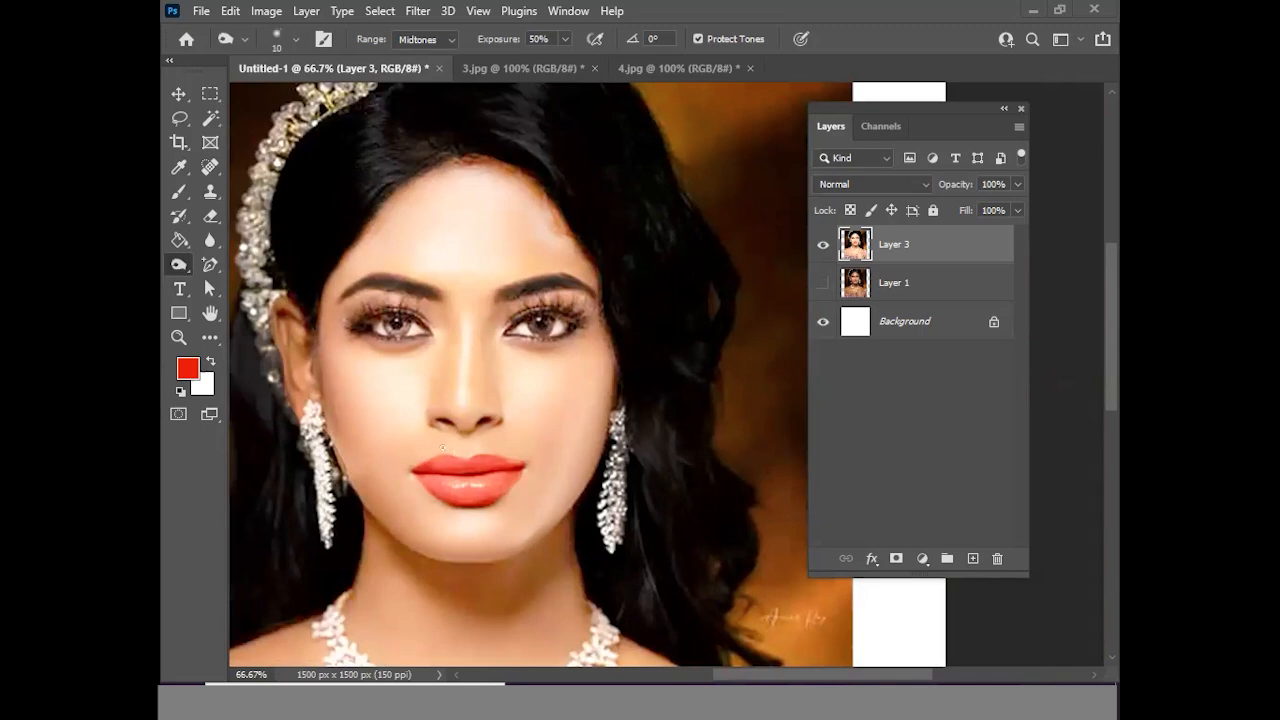
Switch to the Brush tool with the foreground color set to 000000, and undo a test dab on the forehead
{"action": "left_click", "coordinate": [179, 193]}
{"action": "left_click", "coordinate": [270, 191]}
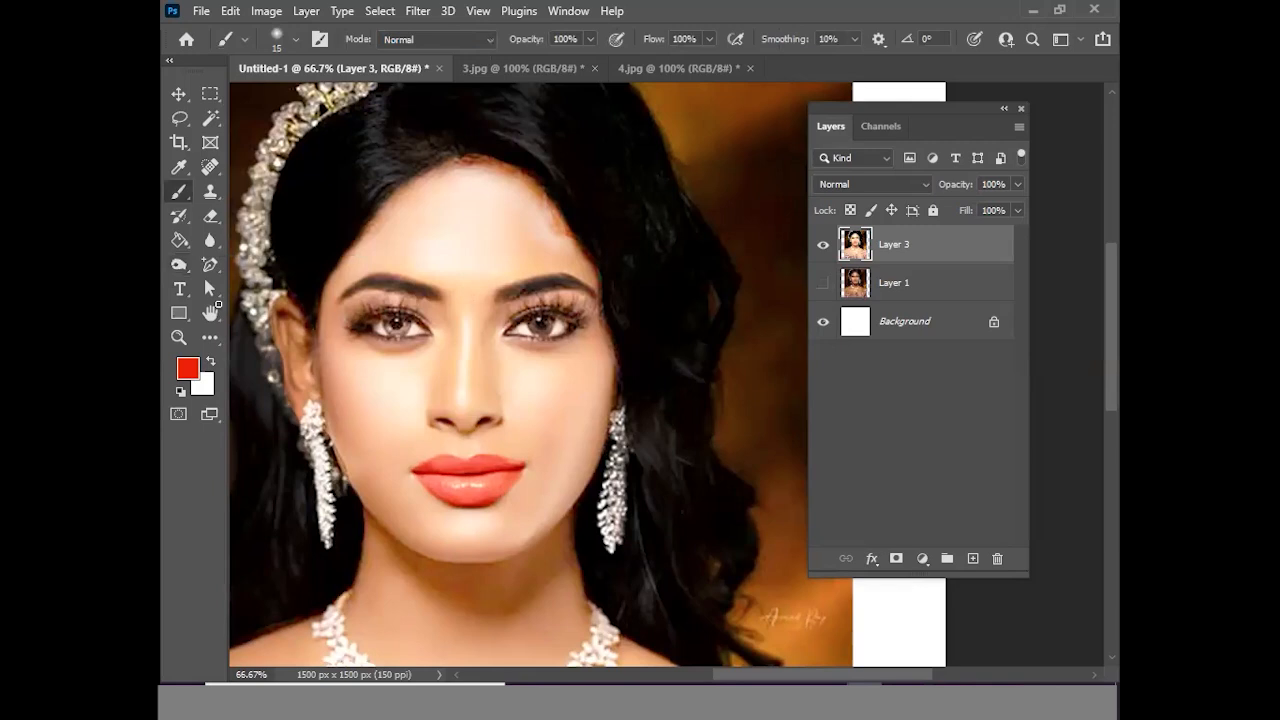
{"action": "left_click", "coordinate": [188, 370]}
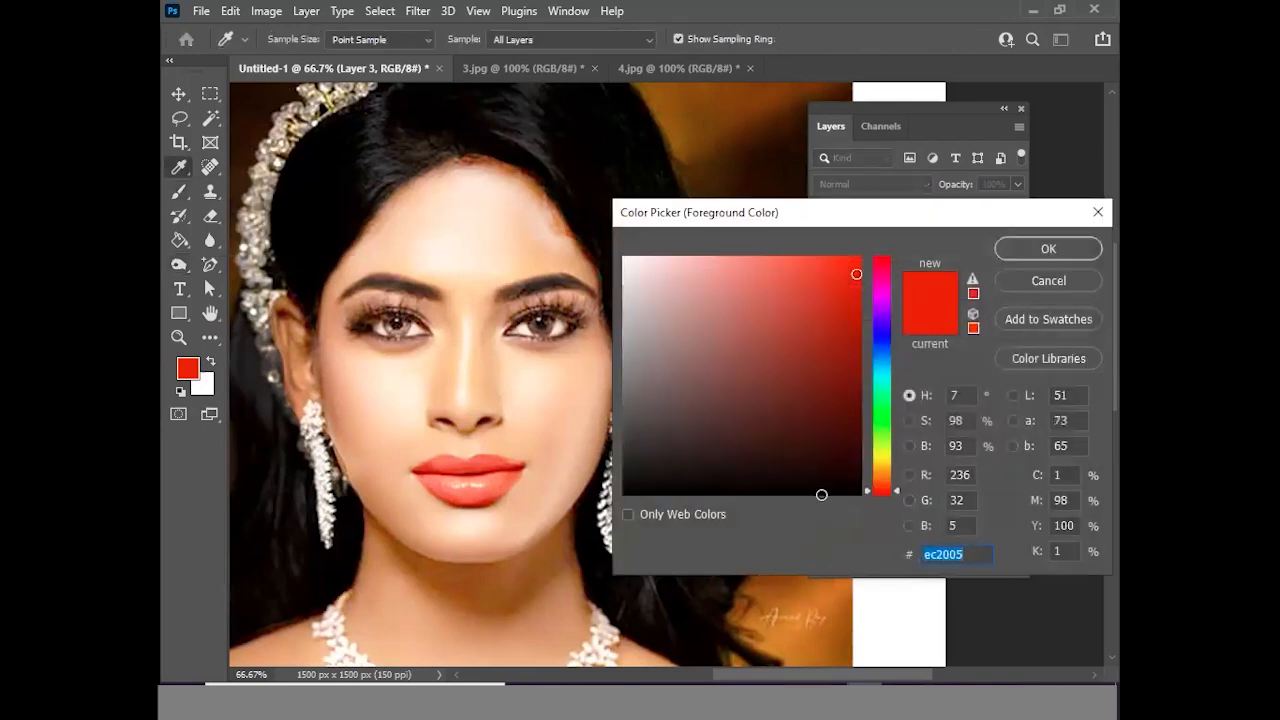
{"action": "type", "text": "000000"}
{"action": "left_click", "coordinate": [1032, 242]}
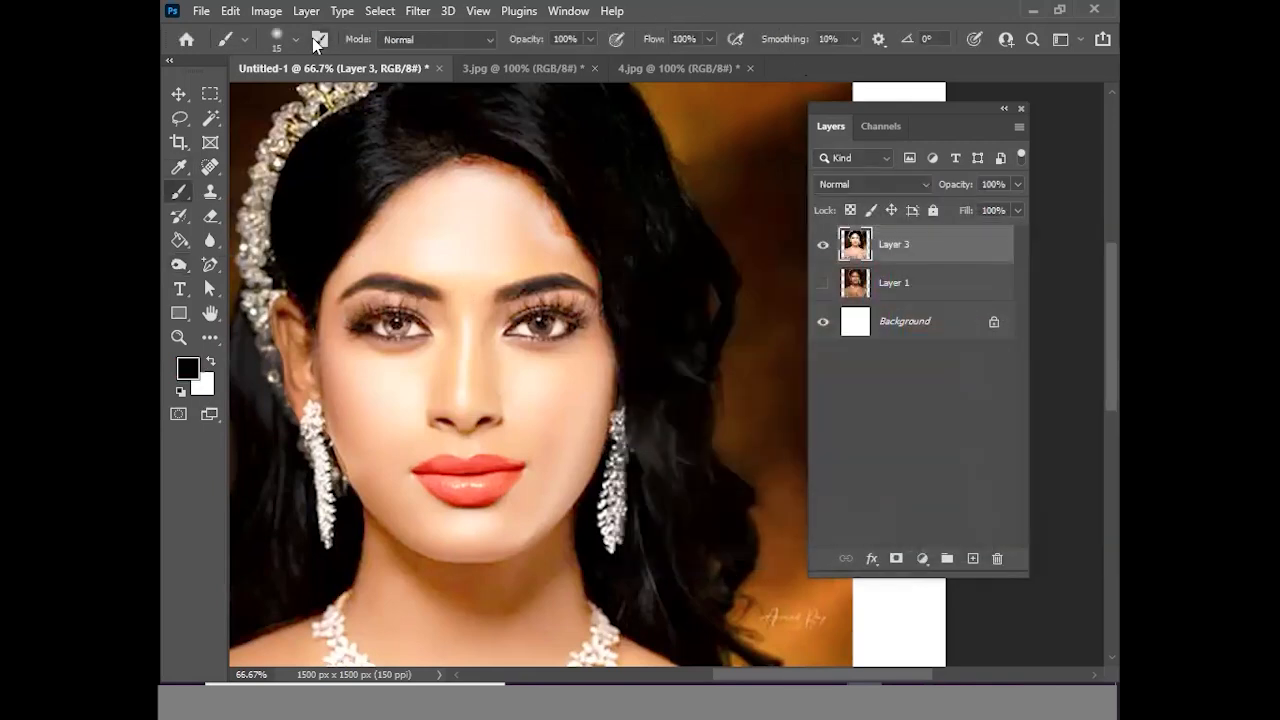
{"action": "left_click", "coordinate": [474, 286]}
{"action": "key", "text": "ctrl+z"}
Brighten Layer 3 with a Curves adjustment, raising the RGB midtones from input 121 to output 141
{"action": "scroll", "coordinate": [501, 419], "scroll_direction": "down", "scroll_amount": 3}
{"action": "scroll", "coordinate": [510, 413], "scroll_direction": "down", "scroll_amount": 3}
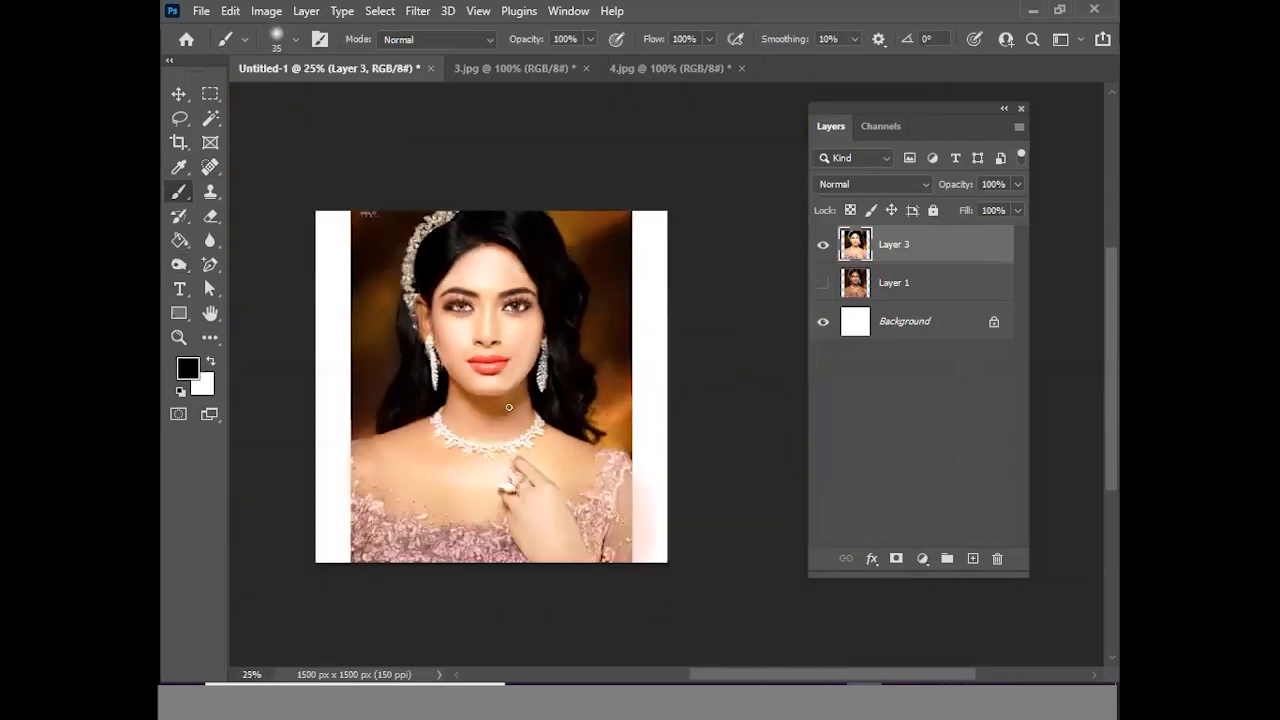
{"action": "scroll", "coordinate": [510, 407], "scroll_direction": "up", "scroll_amount": 1}
{"action": "scroll", "coordinate": [513, 393], "scroll_direction": "up", "scroll_amount": 1}
{"action": "scroll", "coordinate": [513, 393], "scroll_direction": "up", "scroll_amount": 1}
{"action": "scroll", "coordinate": [515, 392], "scroll_direction": "down", "scroll_amount": 2}
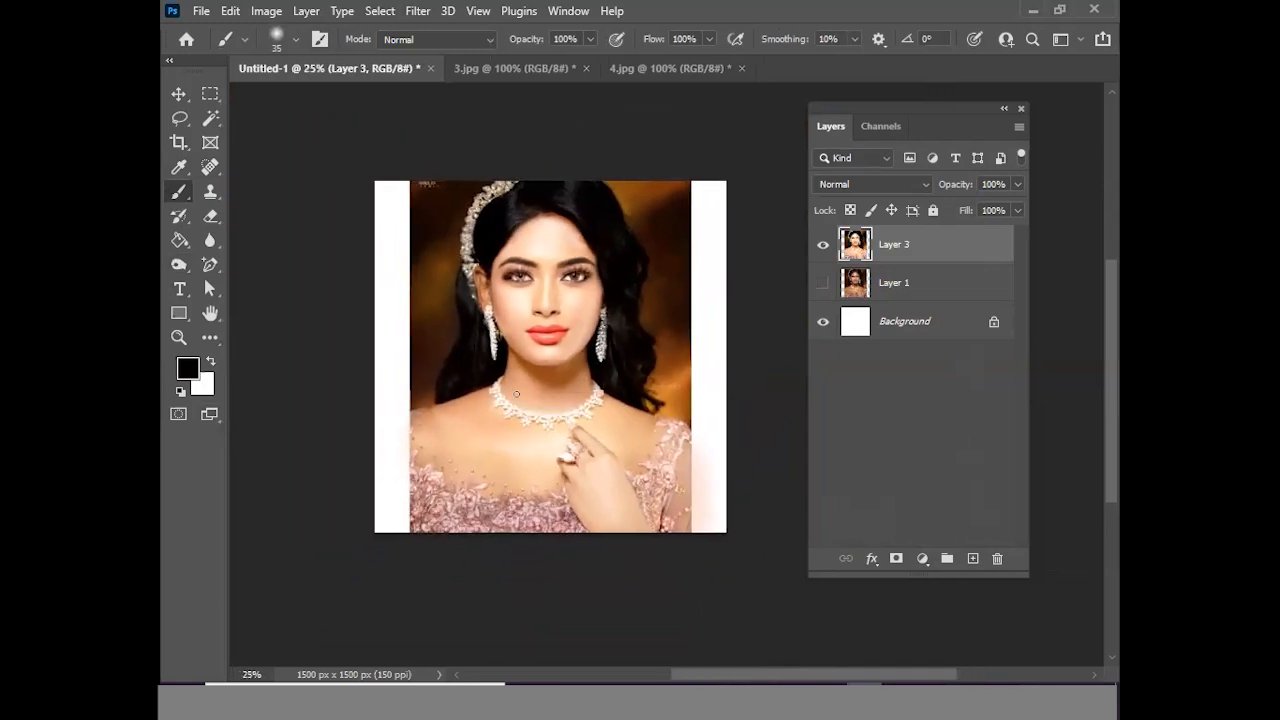
{"action": "key", "text": "ctrl+m"}
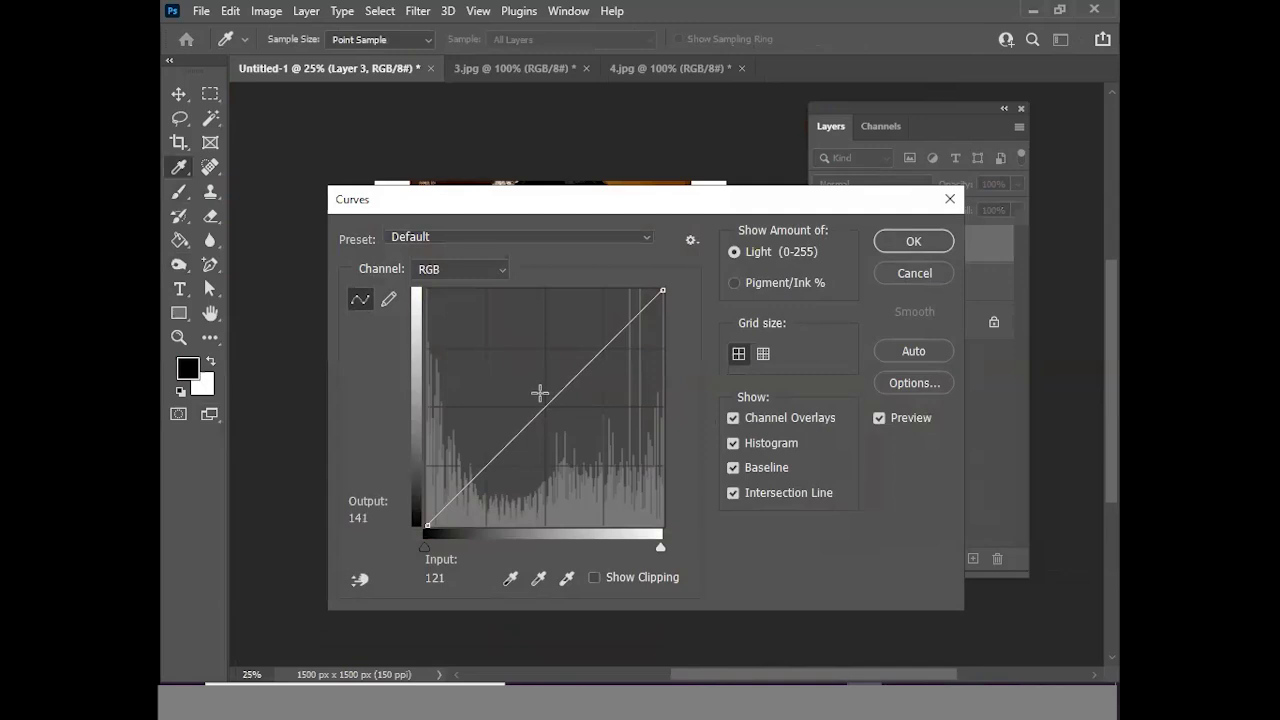
{"action": "left_click", "coordinate": [540, 393]}
{"action": "left_click", "coordinate": [905, 242]}
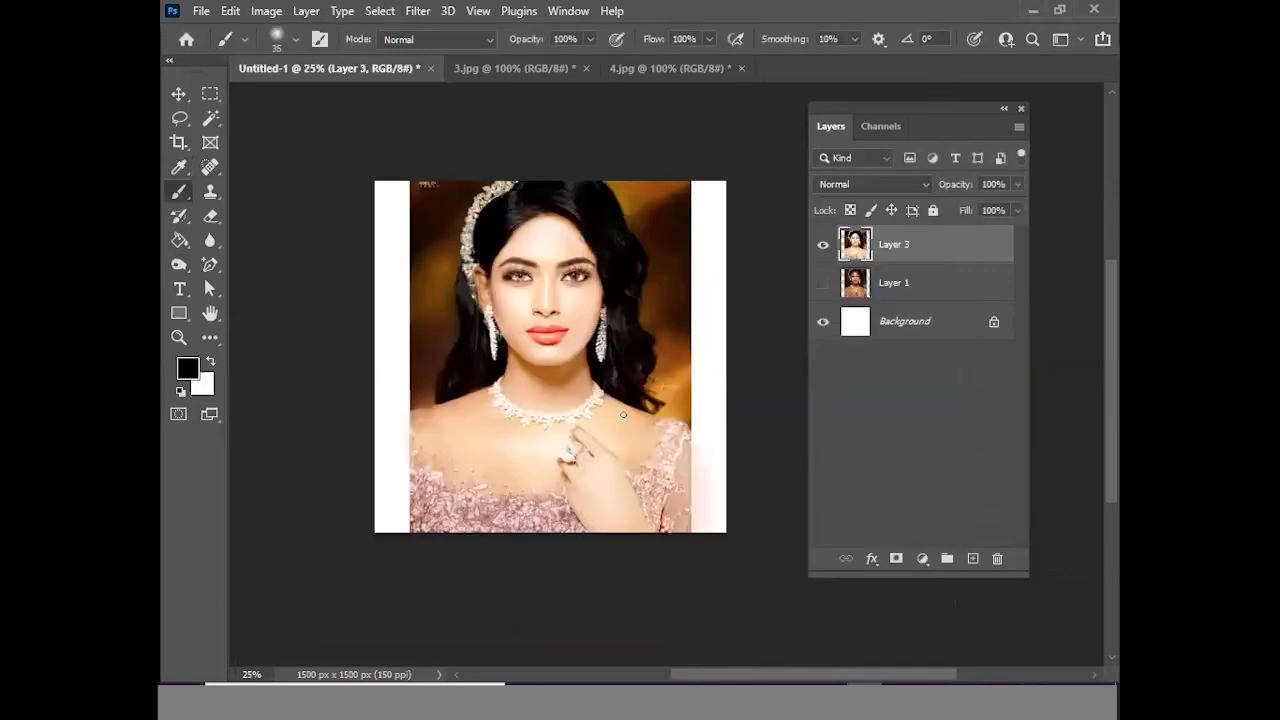
Try raising the Red channel midtones of Layer 3 with Curves from input 131 to output 142, and undo the adjustment
{"action": "key", "text": "ctrl+m"}
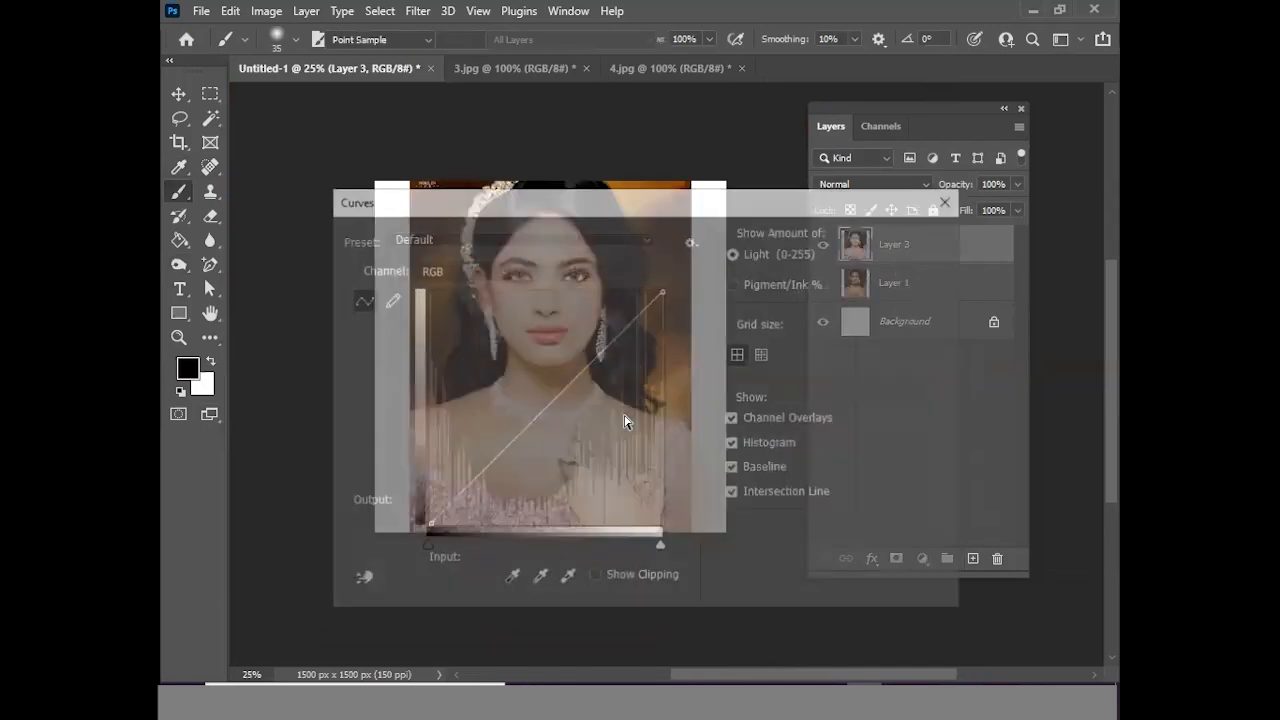
{"action": "left_click", "coordinate": [494, 272]}
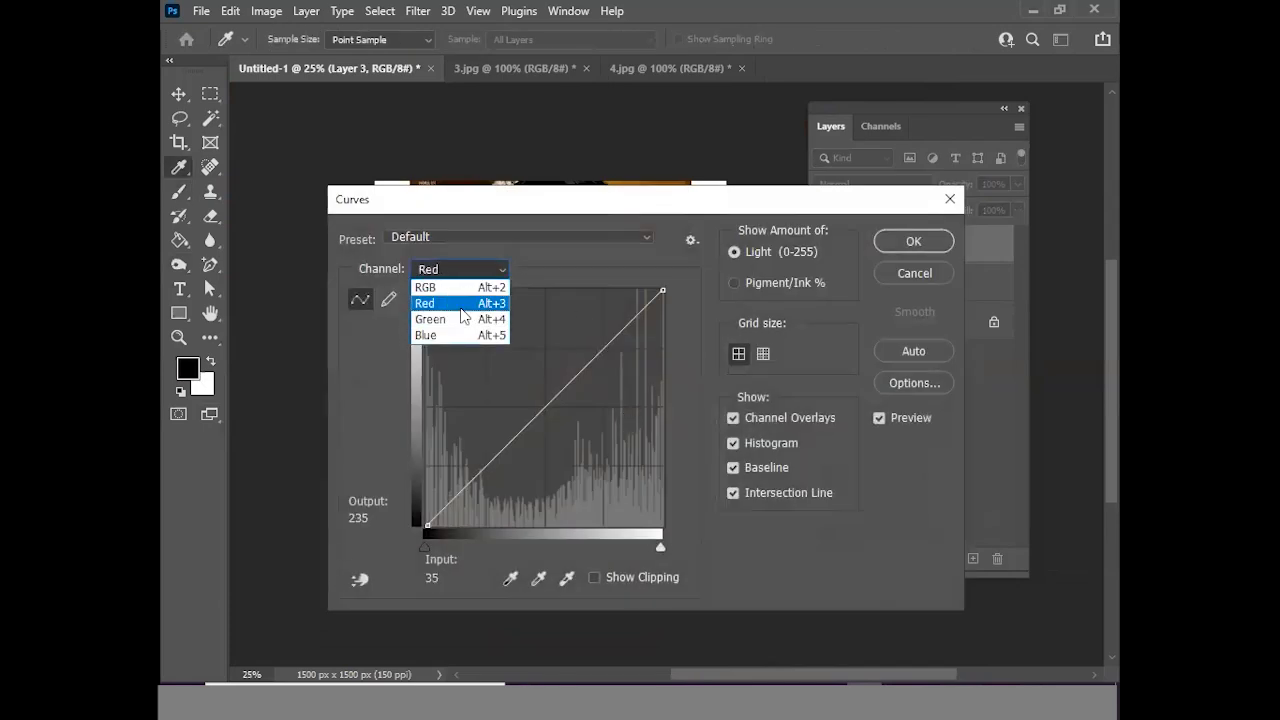
{"action": "left_click", "coordinate": [455, 303]}
{"action": "left_click_drag", "start_coordinate": [600, 214], "coordinate": [889, 227]}
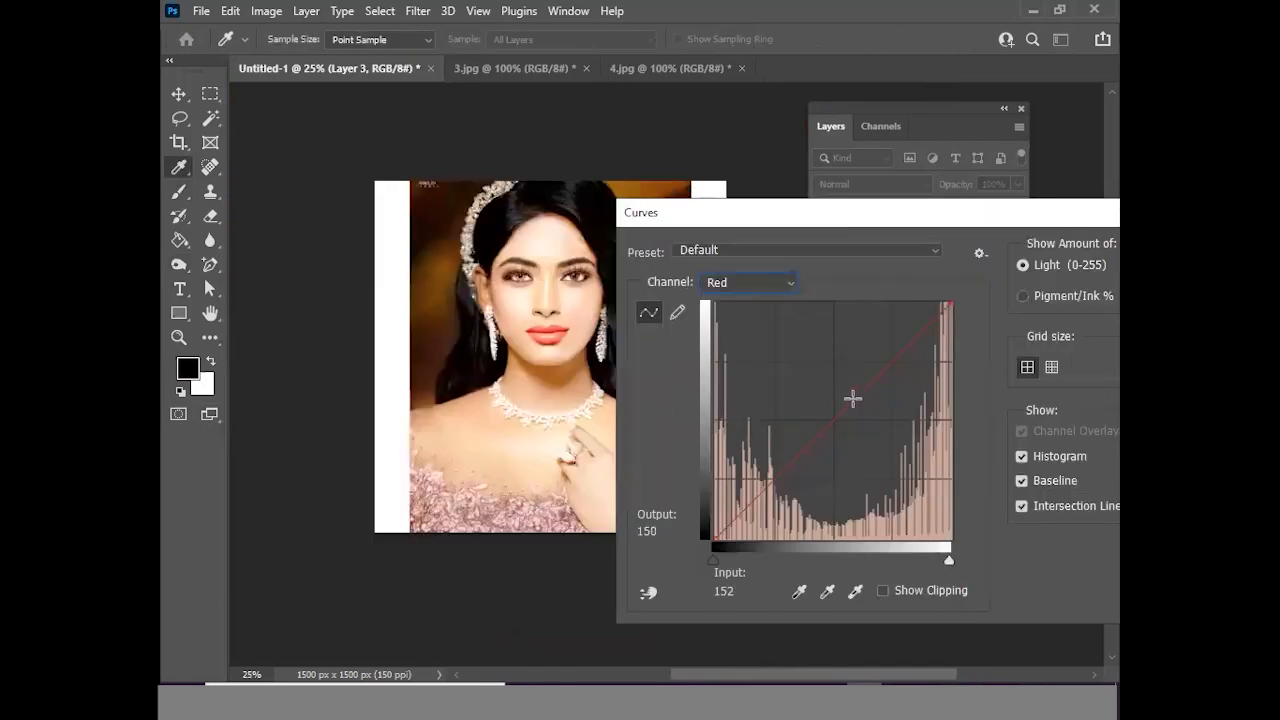
{"action": "left_click", "coordinate": [836, 406]}
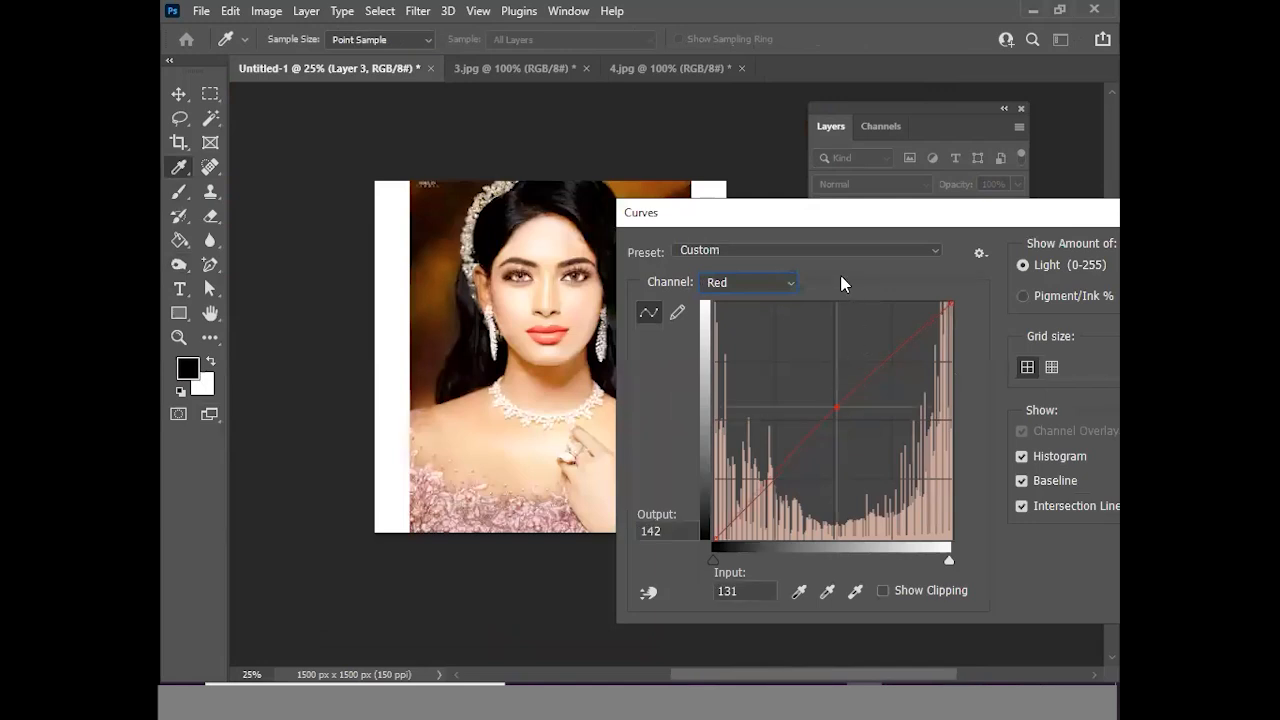
{"action": "left_click_drag", "start_coordinate": [820, 230], "coordinate": [650, 289]}
{"action": "left_click", "coordinate": [1034, 313]}
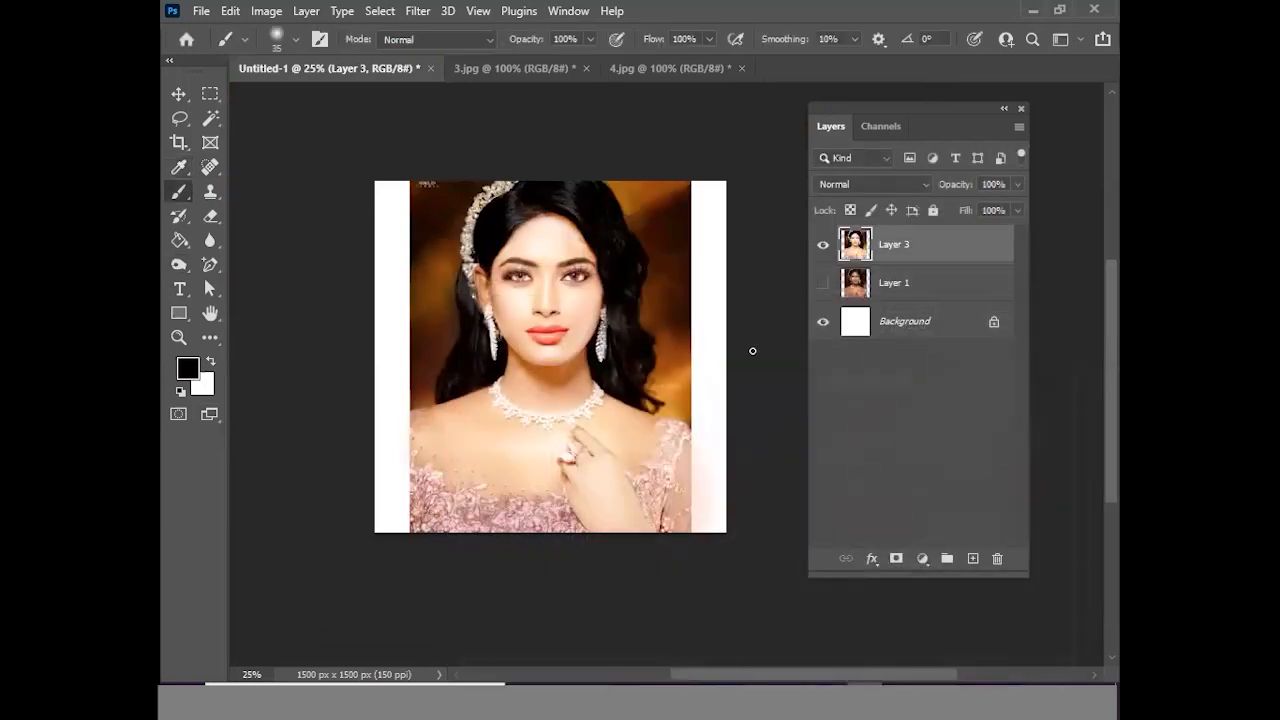
{"action": "key", "text": "ctrl+z"}
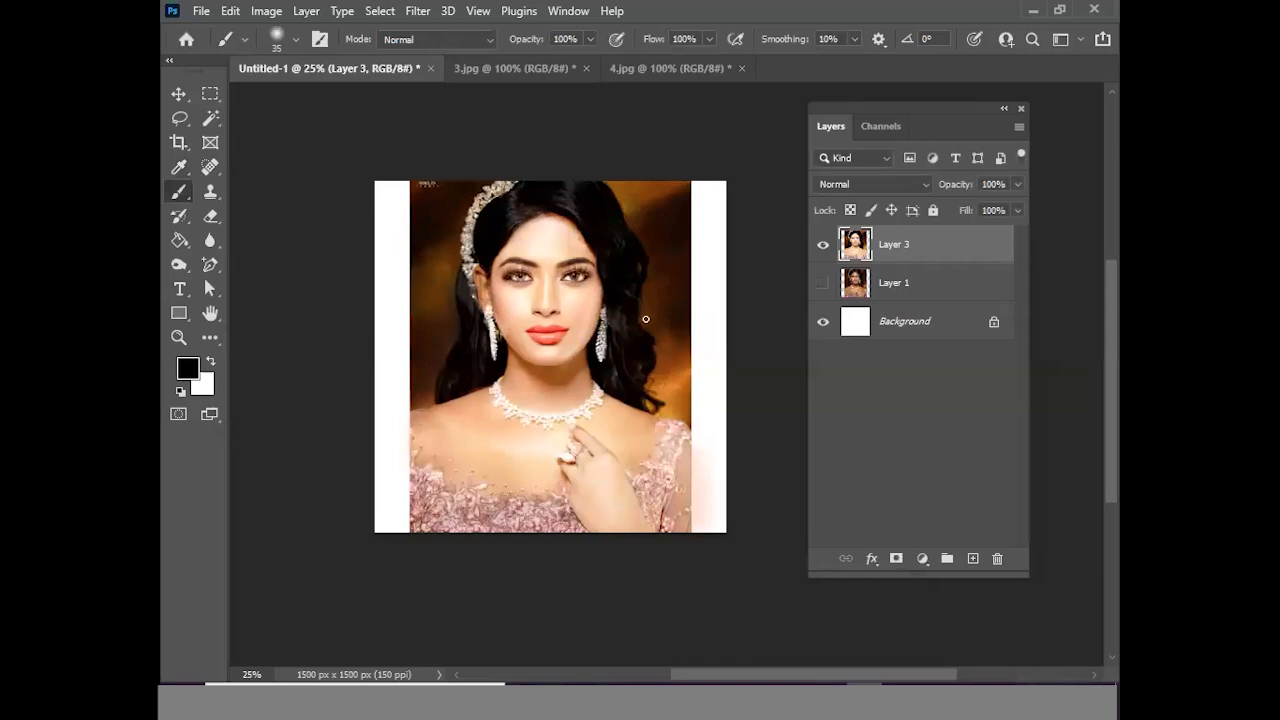
Compare the retouched Layer 3 with the original Layer 1 by toggling their visibility, leaving only Layer 3 shown above the background
{"action": "left_click", "coordinate": [571, 315], "text": "ctrl"}
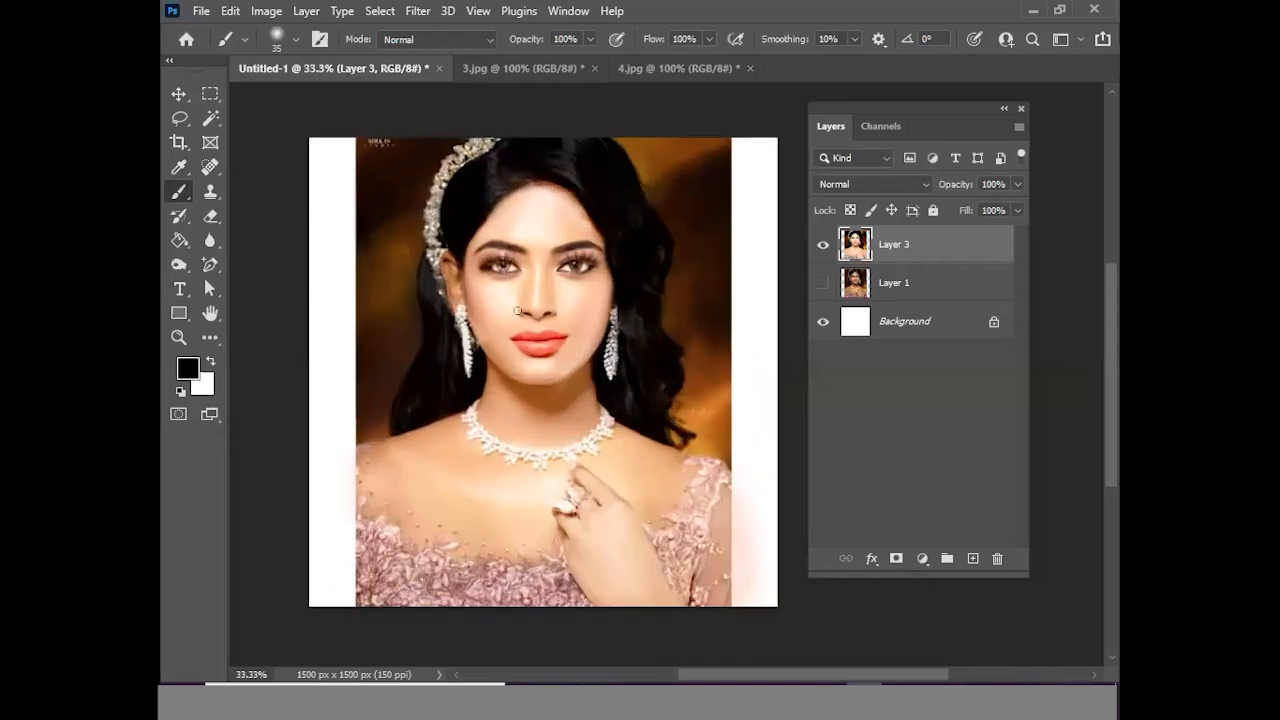
{"action": "left_click", "coordinate": [179, 95]}
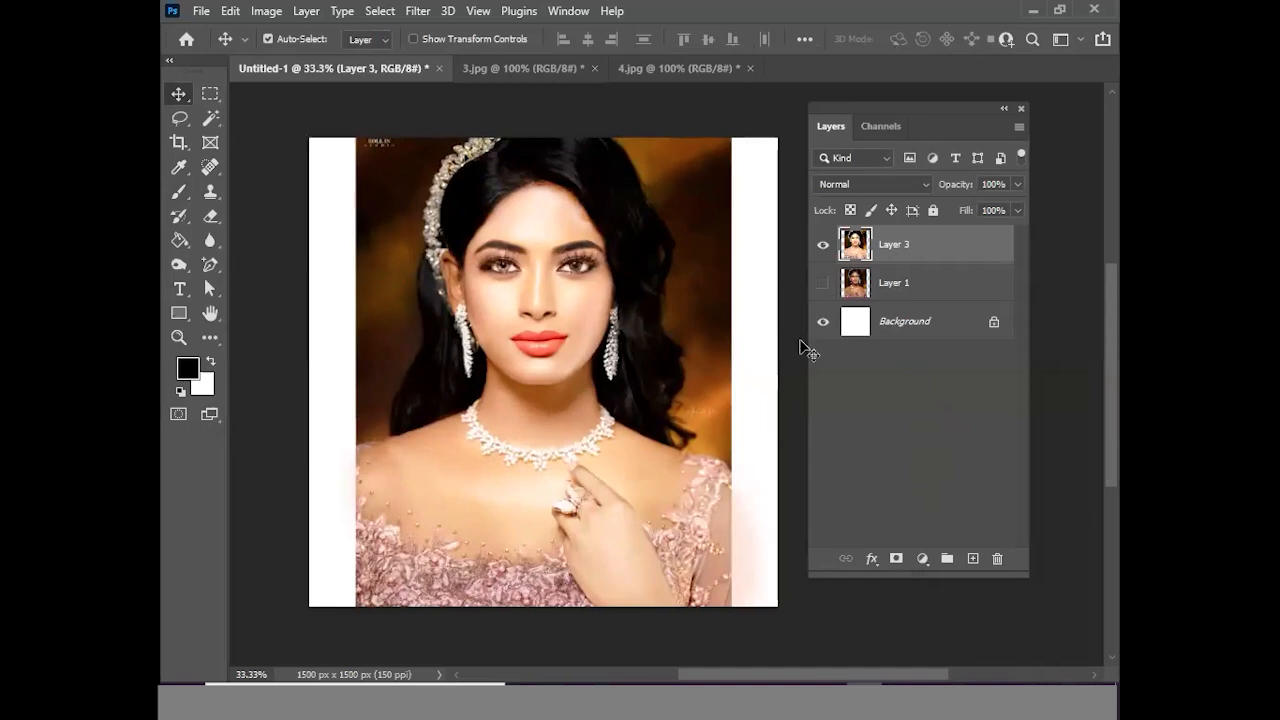
{"action": "left_click", "coordinate": [822, 246]}
{"action": "left_click", "coordinate": [823, 283]}
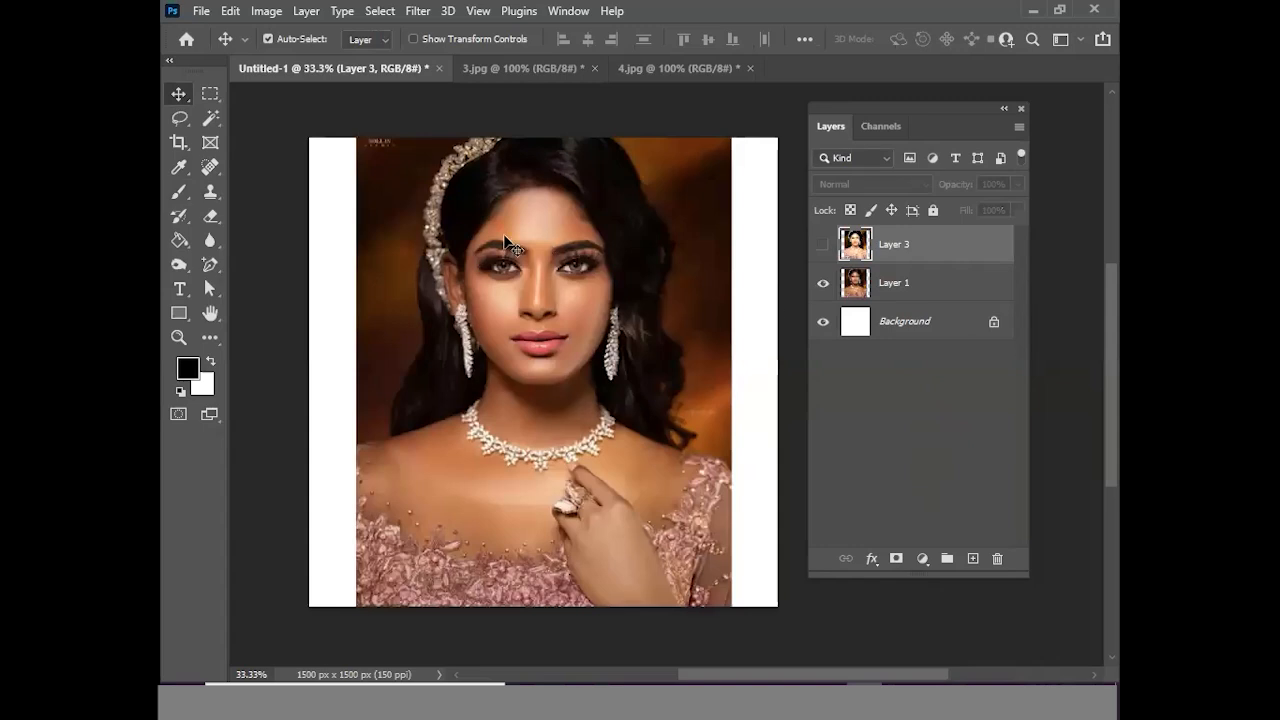
{"action": "left_click", "coordinate": [822, 246]}
{"action": "left_click", "coordinate": [822, 248]}
{"action": "left_click", "coordinate": [822, 248]}
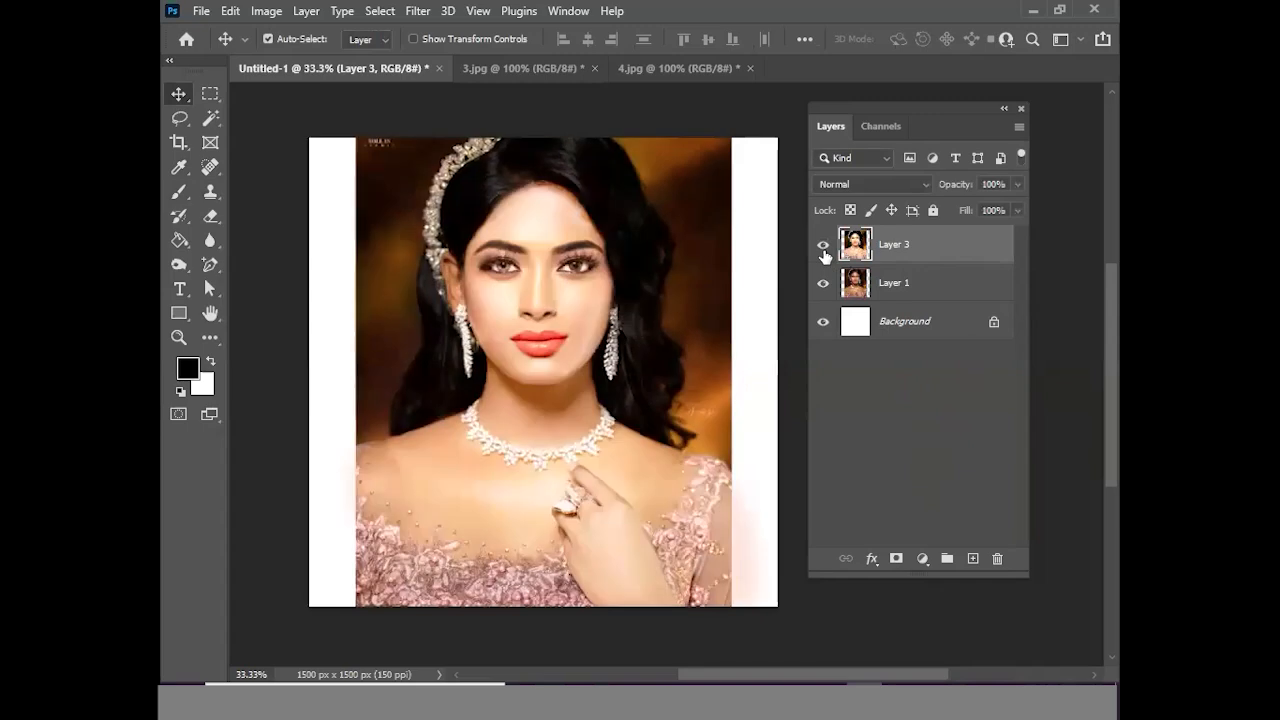
{"action": "left_click", "coordinate": [822, 248]}
{"action": "left_click", "coordinate": [822, 248]}
{"action": "left_click", "coordinate": [822, 248]}
{"action": "left_click", "coordinate": [822, 248]}
{"action": "left_click", "coordinate": [822, 248]}
{"action": "left_click", "coordinate": [823, 283]}
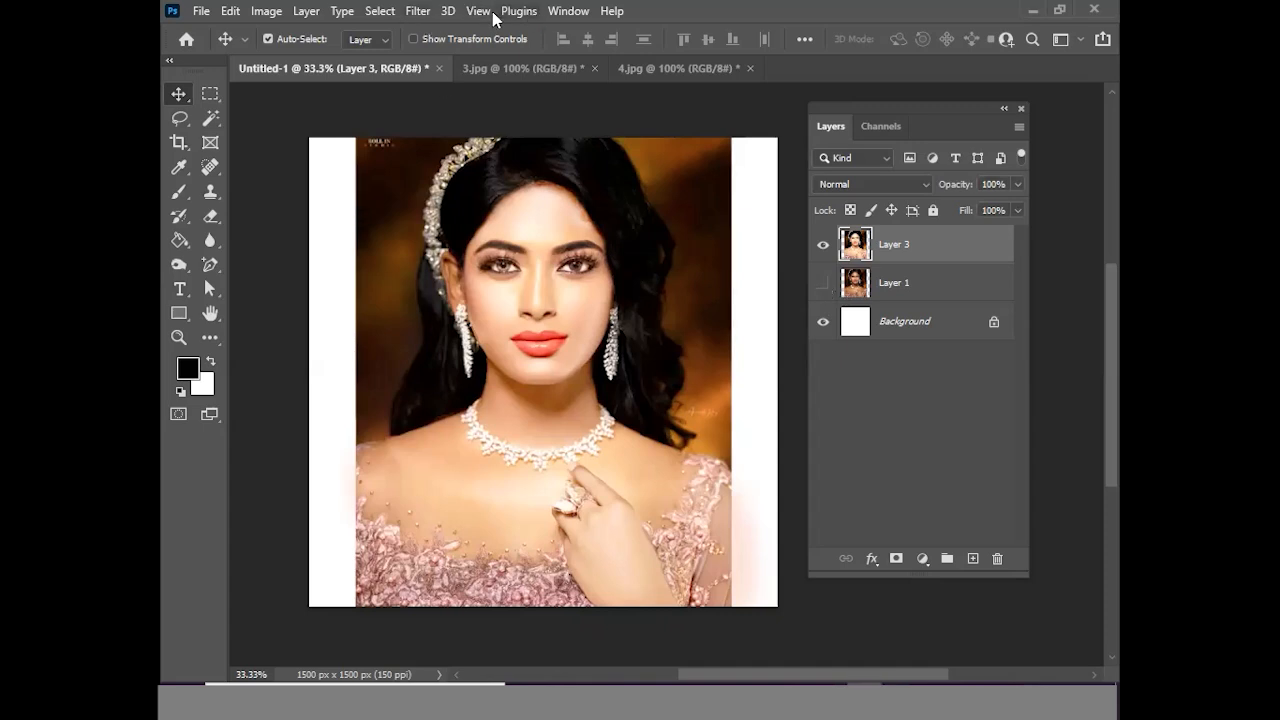
Open Layer 3 in the Liquify filter and activate the Face tool, with the face enlarged to 50%
{"action": "left_click", "coordinate": [415, 12]}
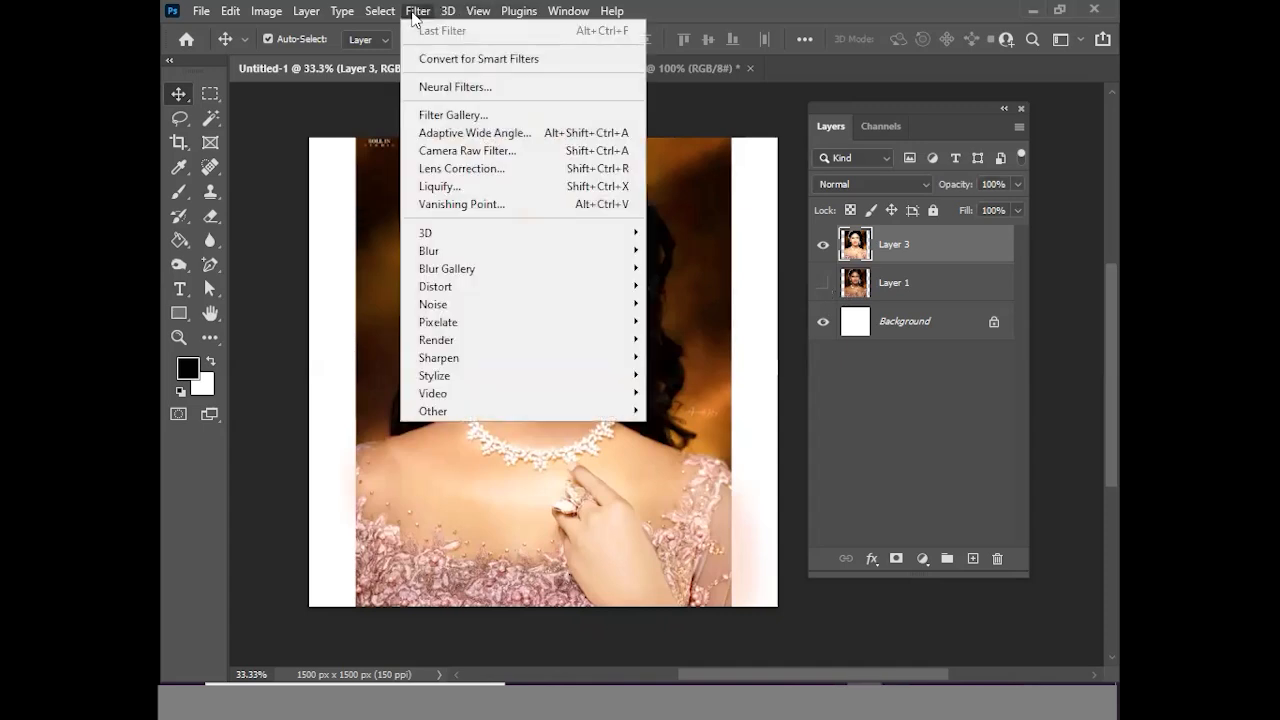
{"action": "left_click", "coordinate": [477, 190]}
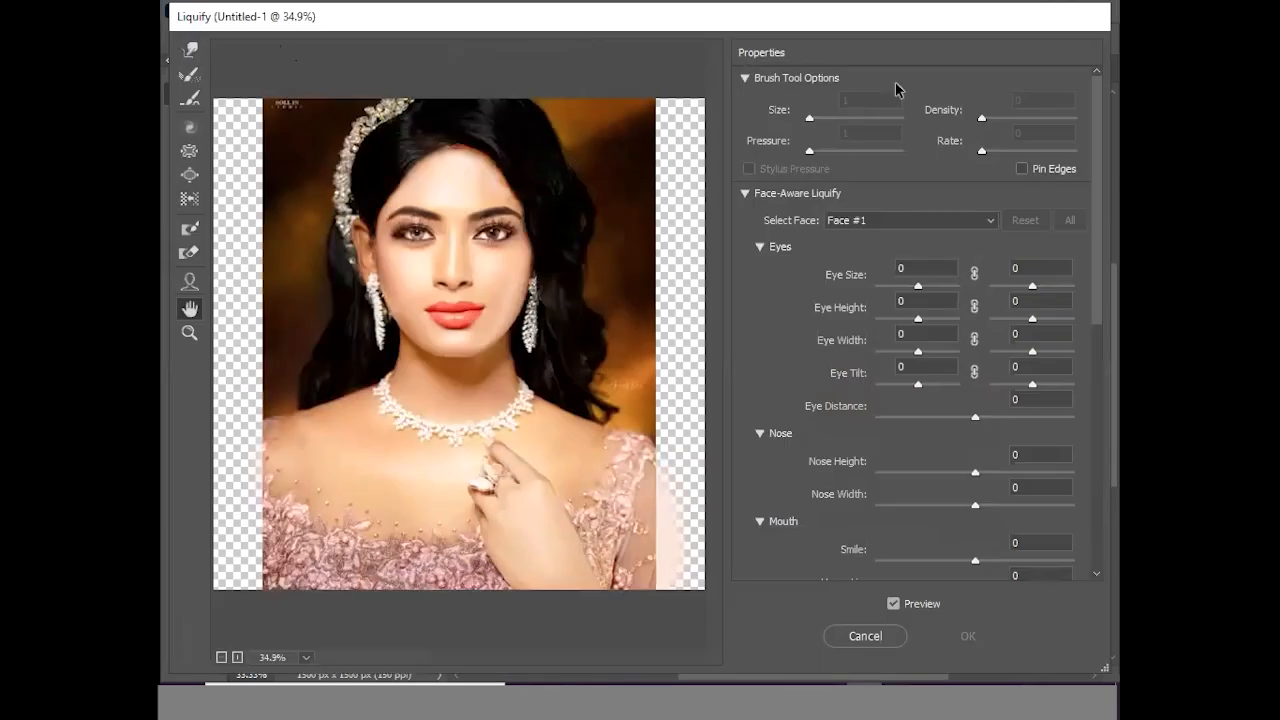
{"action": "left_click", "coordinate": [190, 285]}
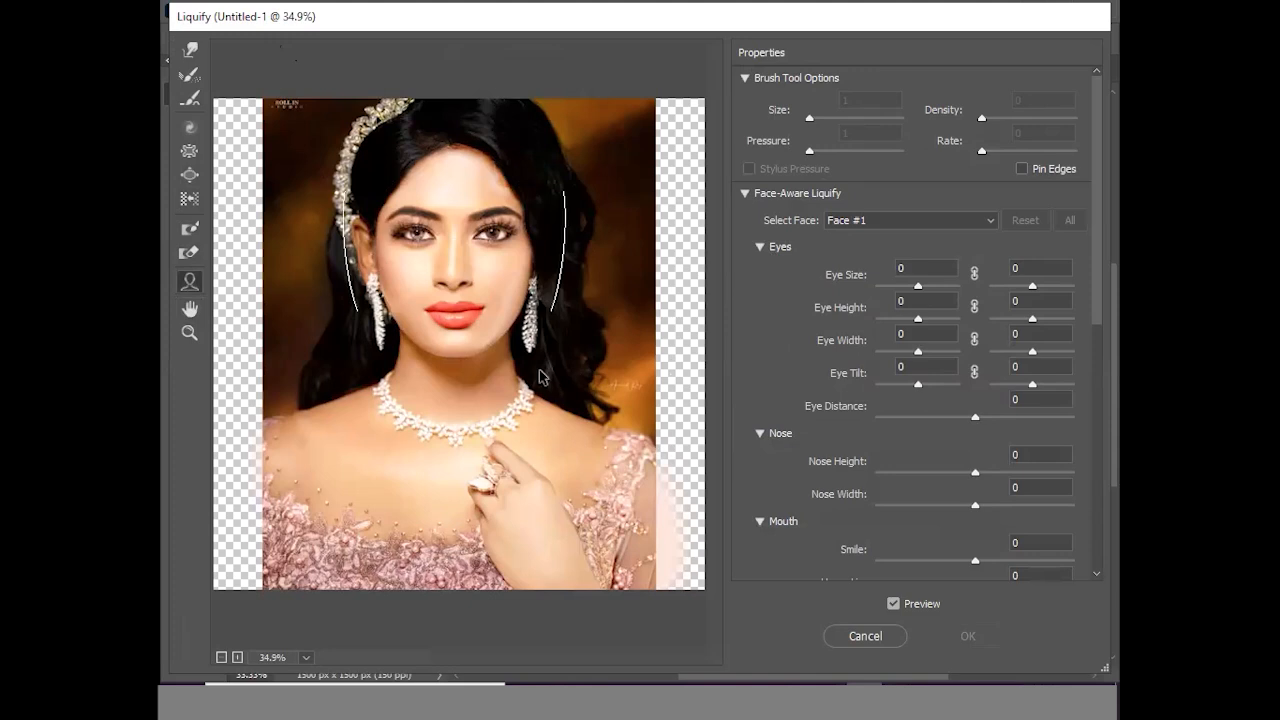
{"action": "key", "text": "ctrl+plus"}
{"action": "scroll", "coordinate": [458, 331], "scroll_direction": "up", "scroll_amount": 1}
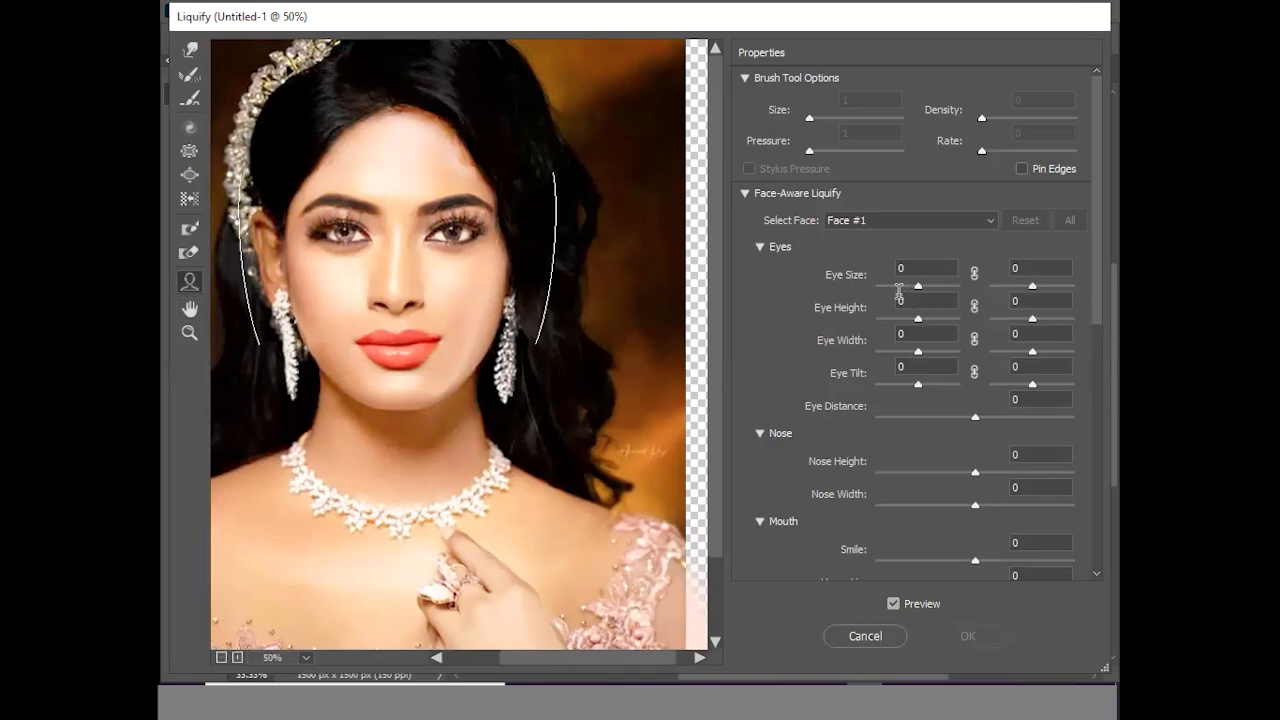
Link the Eye Size values of both eyes and set them to -8
{"action": "left_click_drag", "start_coordinate": [920, 290], "coordinate": [953, 290]}
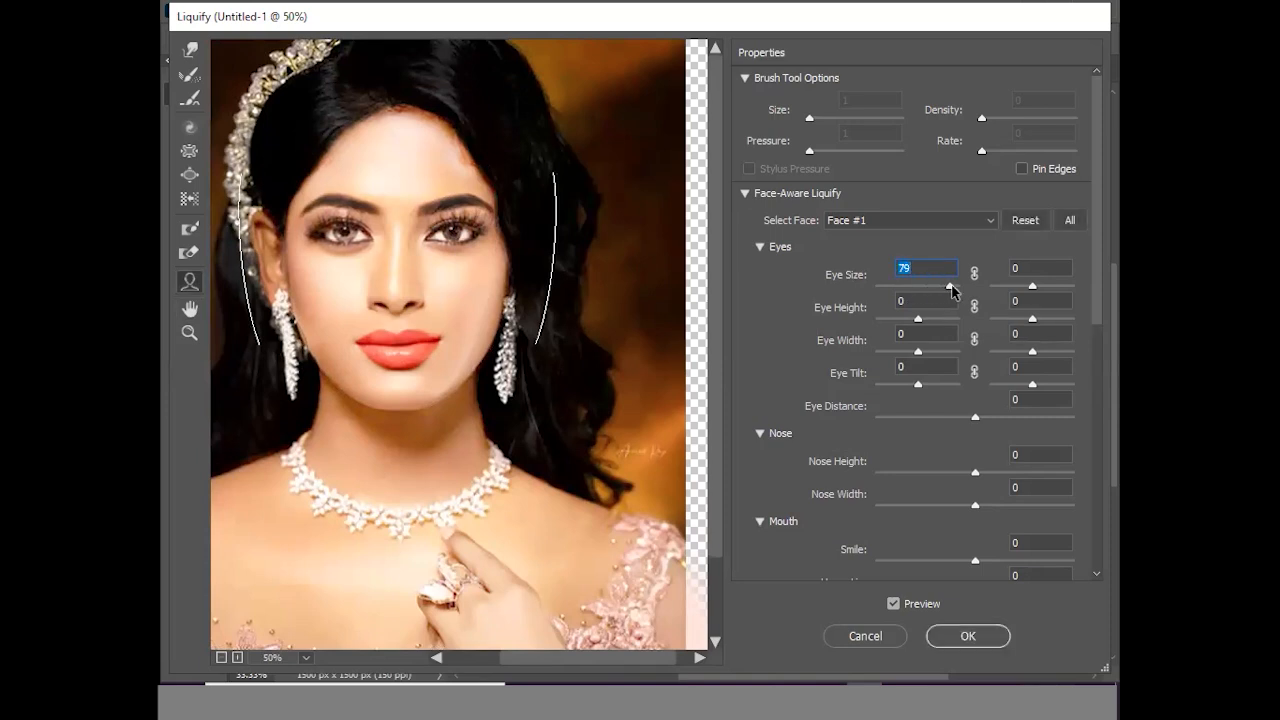
{"action": "mouse_move", "coordinate": [327, 211]}
{"action": "left_click_drag", "start_coordinate": [949, 287], "coordinate": [913, 286]}
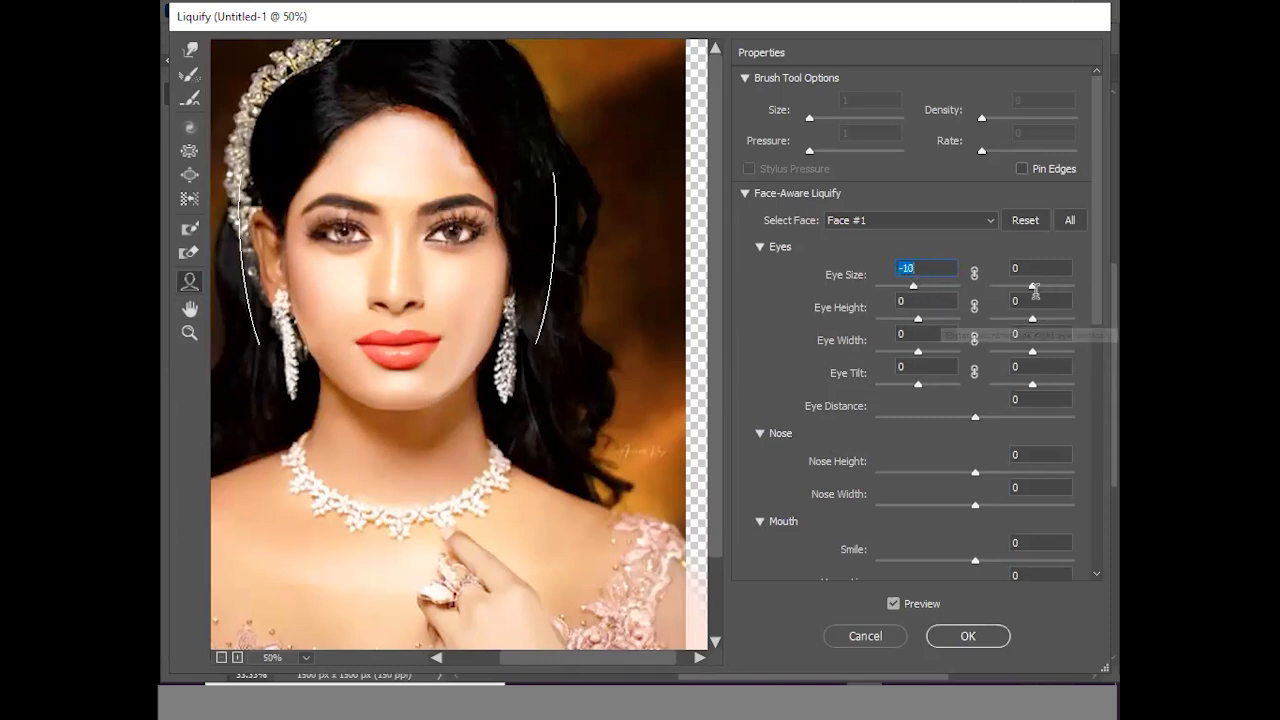
{"action": "mouse_move", "coordinate": [1032, 290]}
{"action": "left_mouse_down"}
{"action": "mouse_move", "coordinate": [1062, 292]}
{"action": "mouse_move", "coordinate": [1046, 287]}
{"action": "left_mouse_up"}
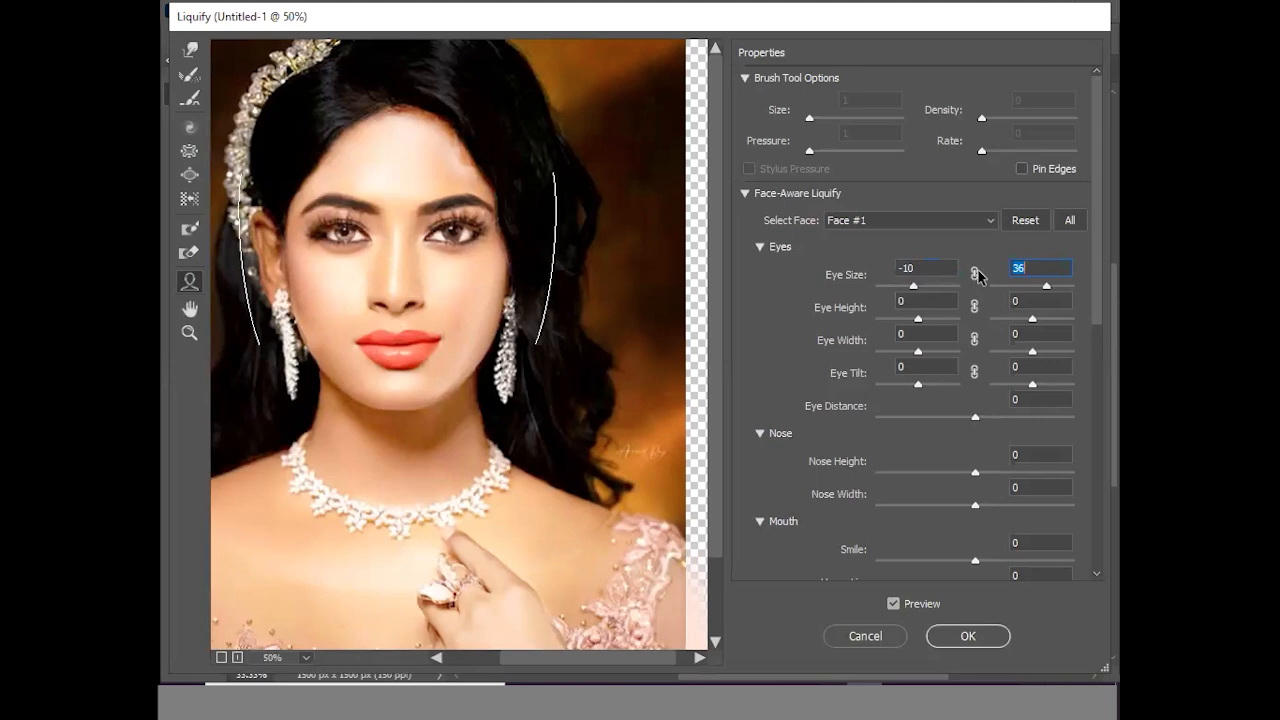
{"action": "left_click", "coordinate": [976, 273]}
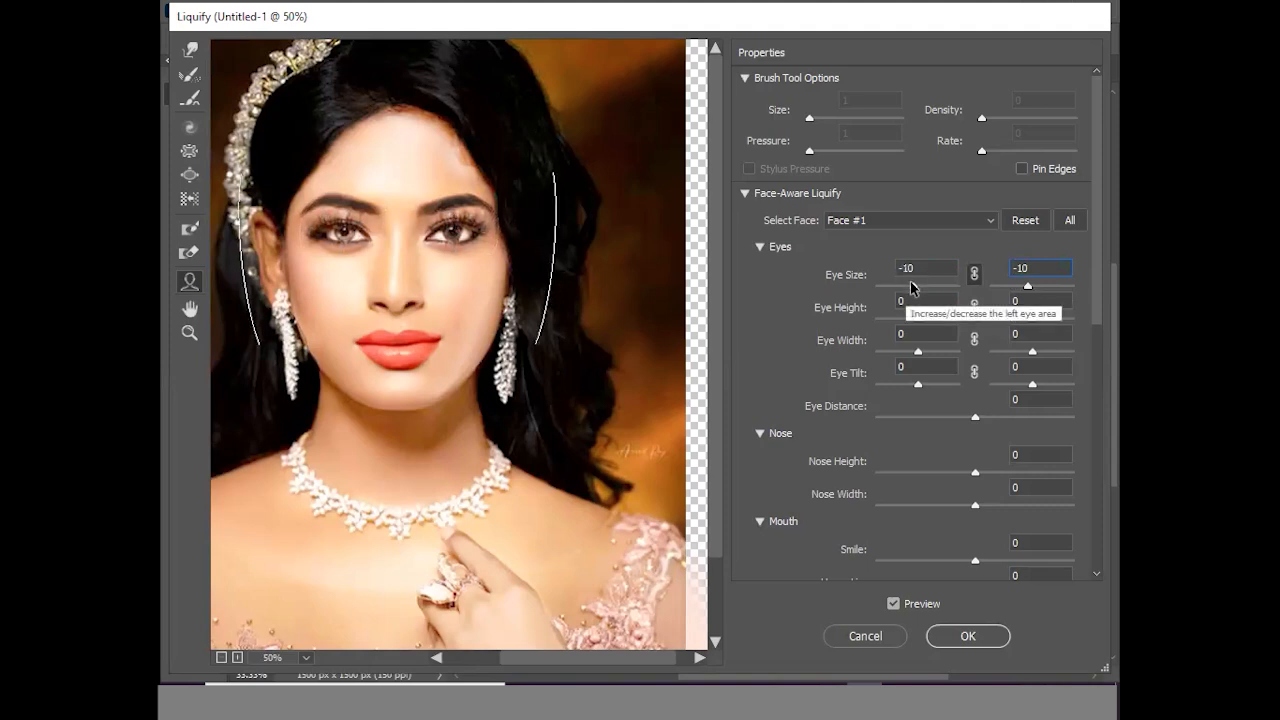
{"action": "left_click_drag", "start_coordinate": [913, 289], "coordinate": [914, 289]}
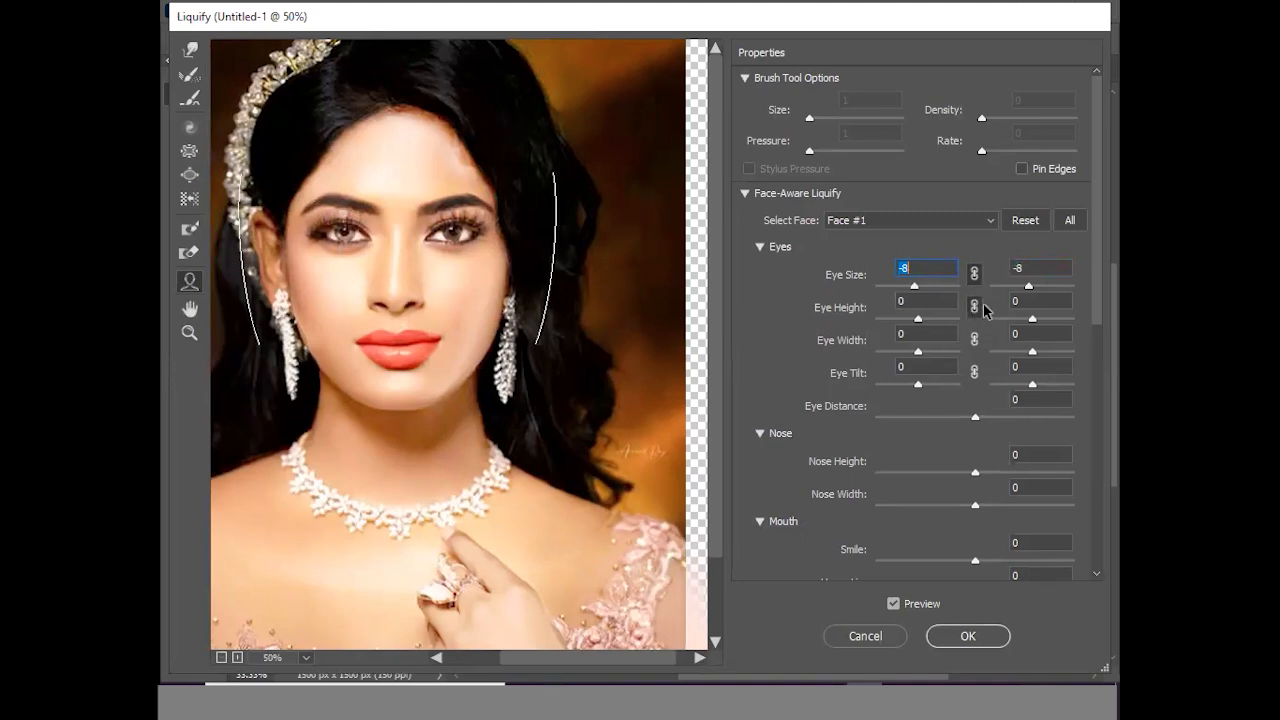
Set the linked Eye Height of both eyes to 13 and the linked Eye Width to 17
{"action": "left_click", "coordinate": [922, 323]}
{"action": "left_click_drag", "start_coordinate": [922, 323], "coordinate": [956, 323]}
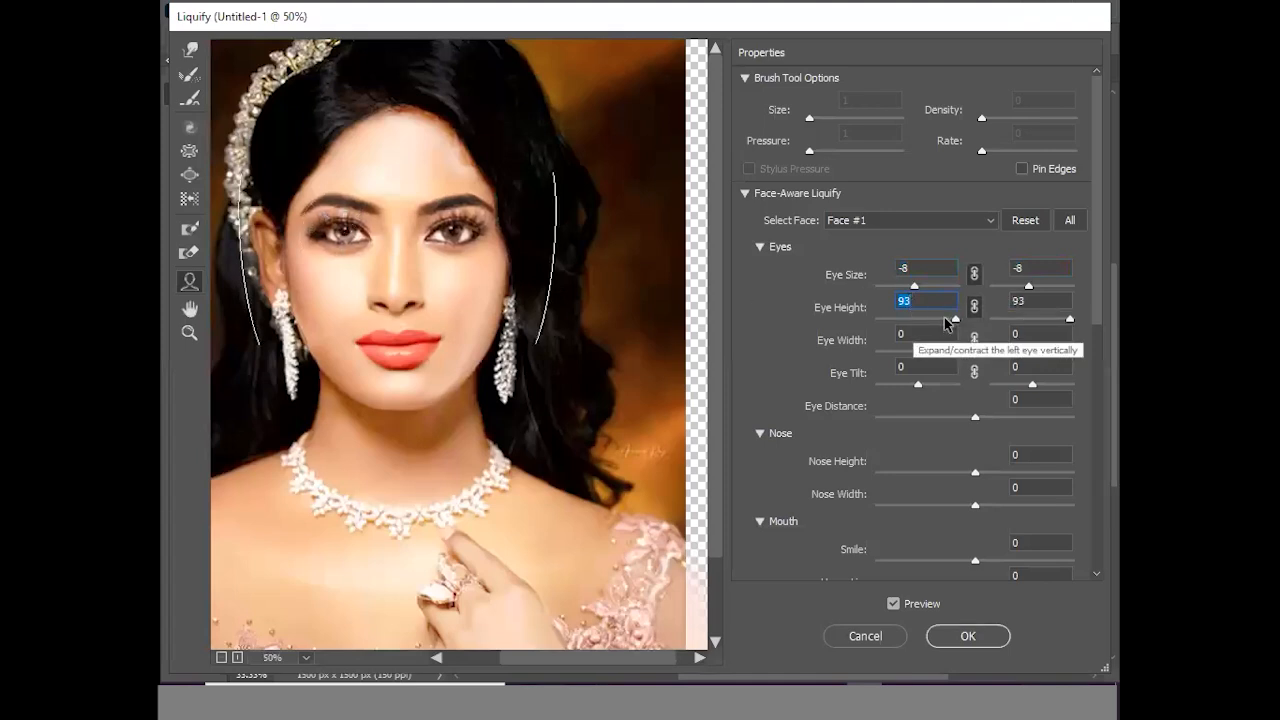
{"action": "left_click_drag", "start_coordinate": [952, 320], "coordinate": [920, 321]}
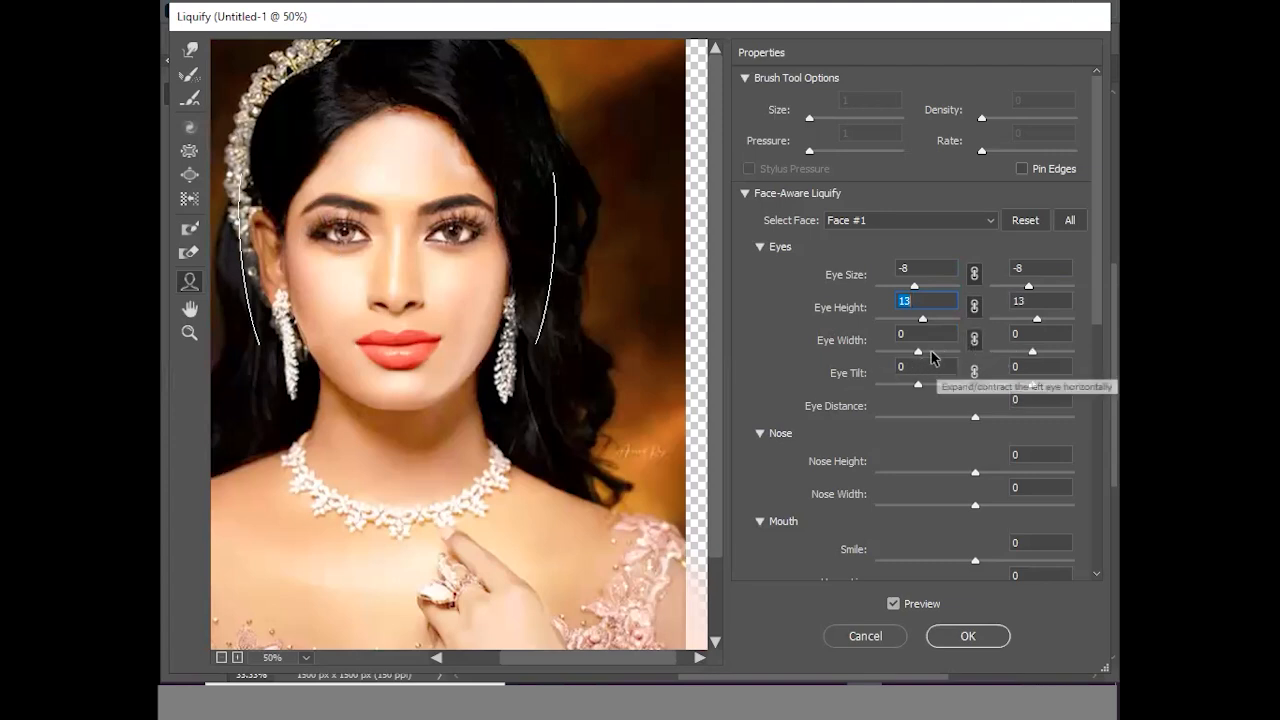
{"action": "left_click_drag", "start_coordinate": [918, 352], "coordinate": [922, 386]}
Set the left eye's Eye Tilt to -17, without linking it to the right eye
{"action": "mouse_move", "coordinate": [366, 241]}
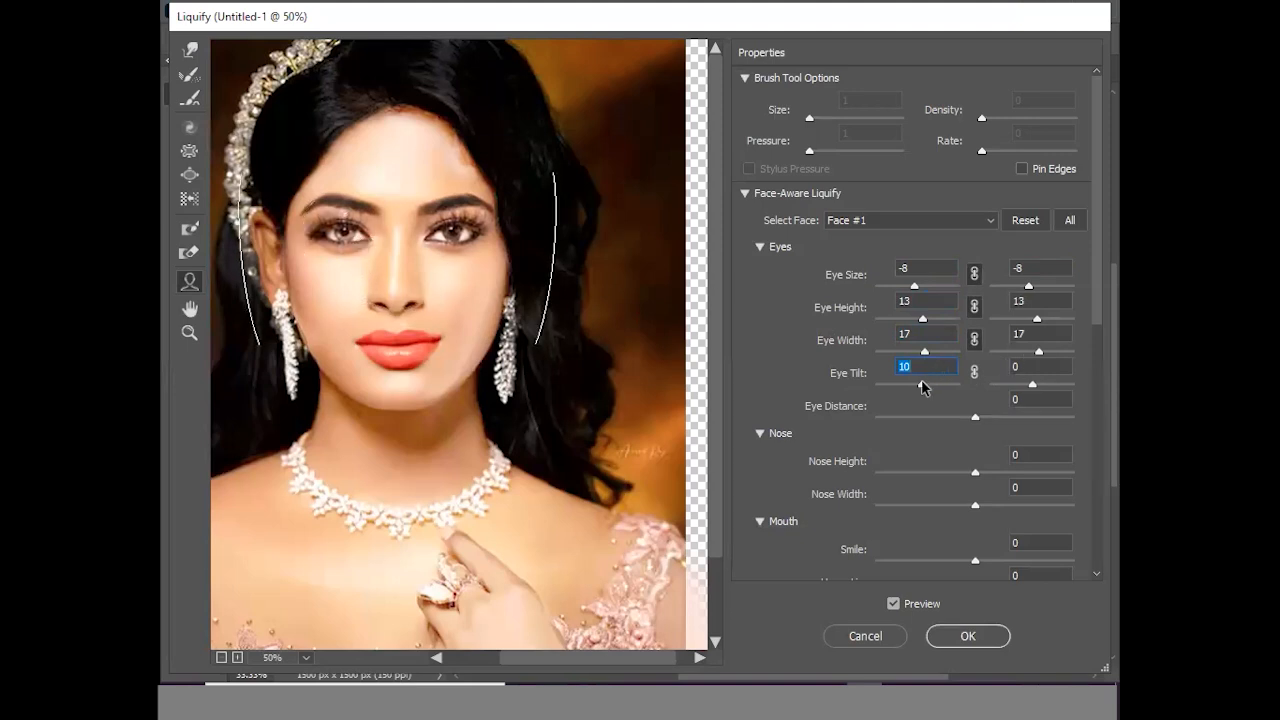
{"action": "left_click_drag", "start_coordinate": [918, 388], "coordinate": [819, 394]}
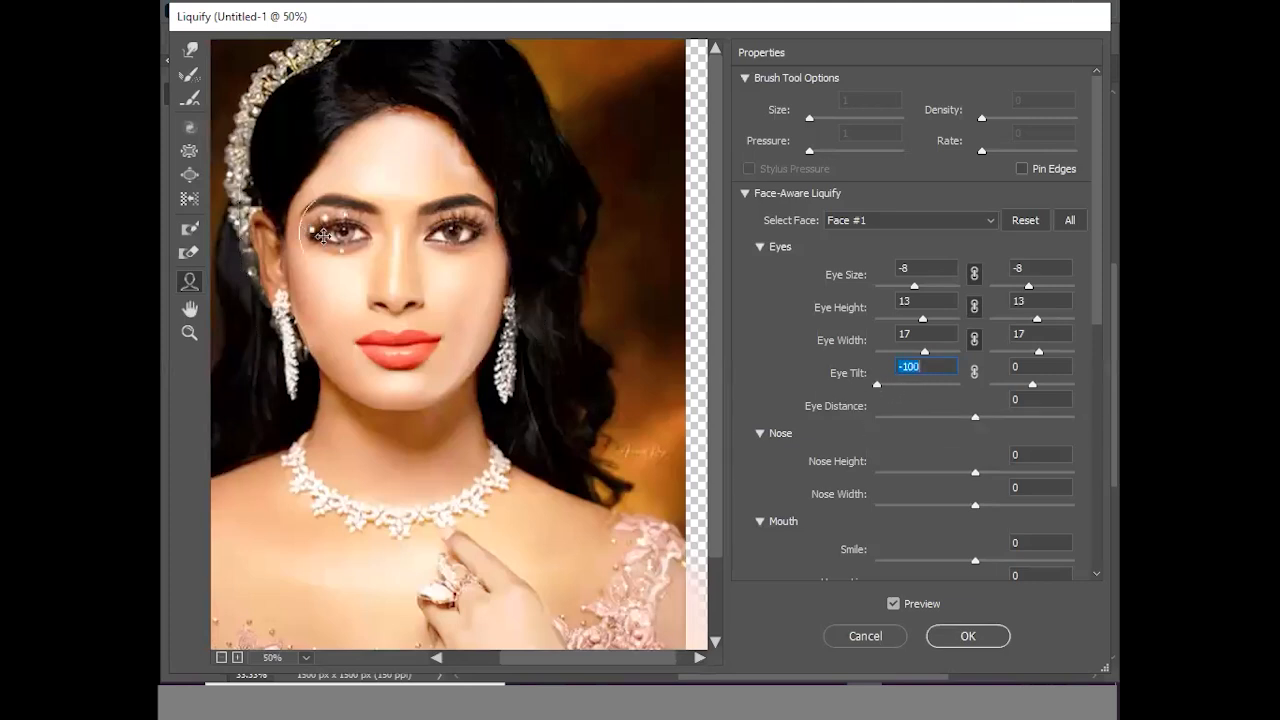
{"action": "left_click", "coordinate": [884, 387]}
{"action": "left_click", "coordinate": [895, 388]}
{"action": "mouse_move", "coordinate": [903, 390]}
{"action": "left_mouse_down"}
{"action": "mouse_move", "coordinate": [882, 390]}
{"action": "mouse_move", "coordinate": [909, 391]}
{"action": "left_mouse_up"}
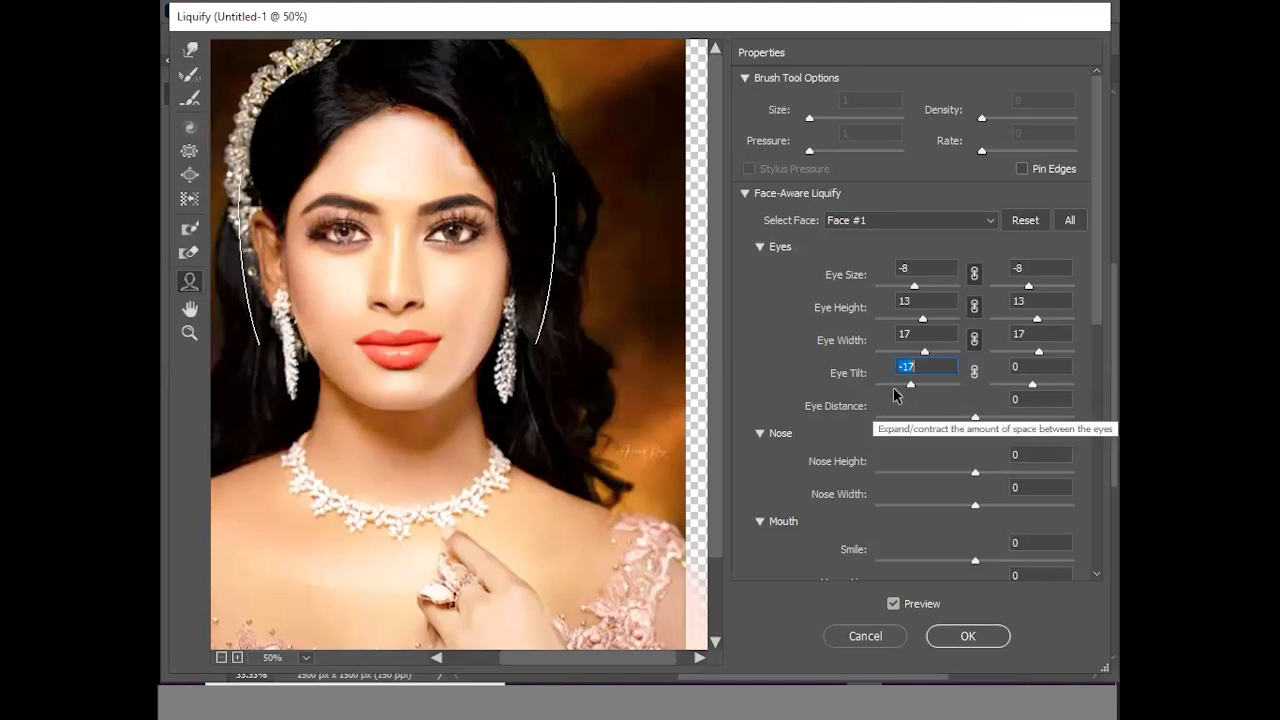
Reshape the nose by keeping Nose Height at 0 and setting Nose Width to 24
{"action": "scroll", "coordinate": [880, 392], "scroll_direction": "down", "scroll_amount": 2}
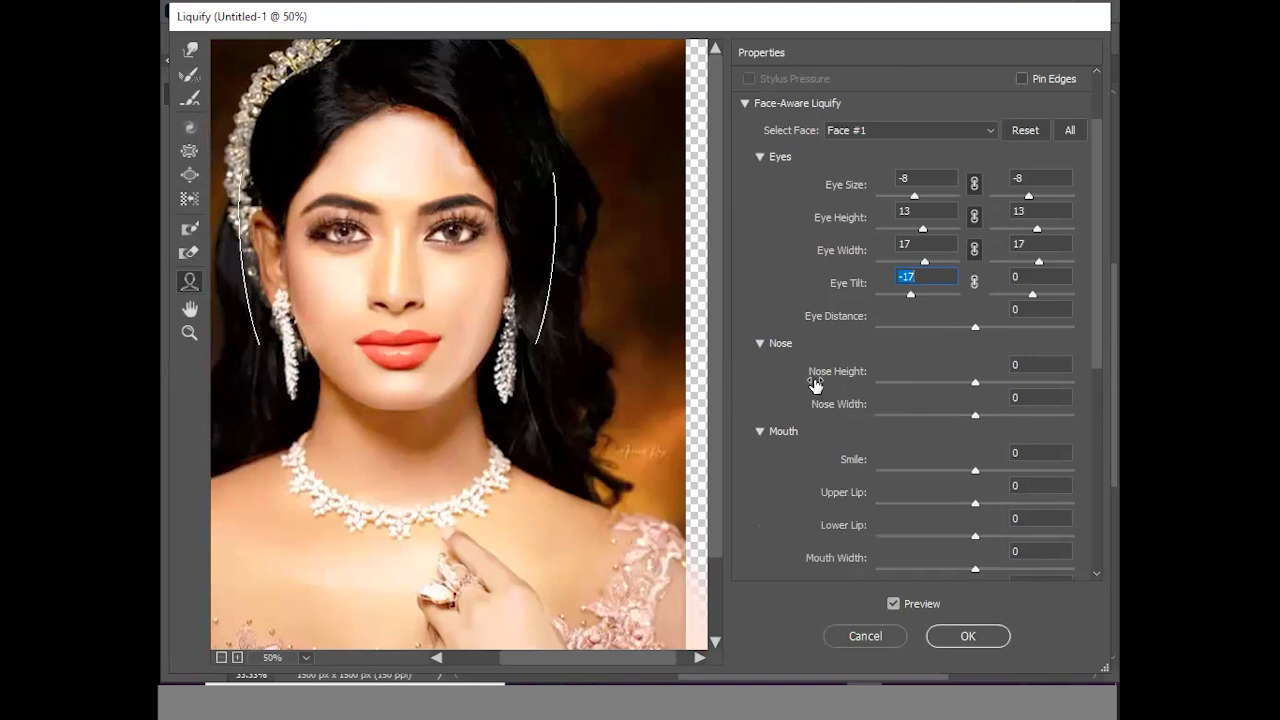
{"action": "scroll", "coordinate": [826, 382], "scroll_direction": "down", "scroll_amount": 1}
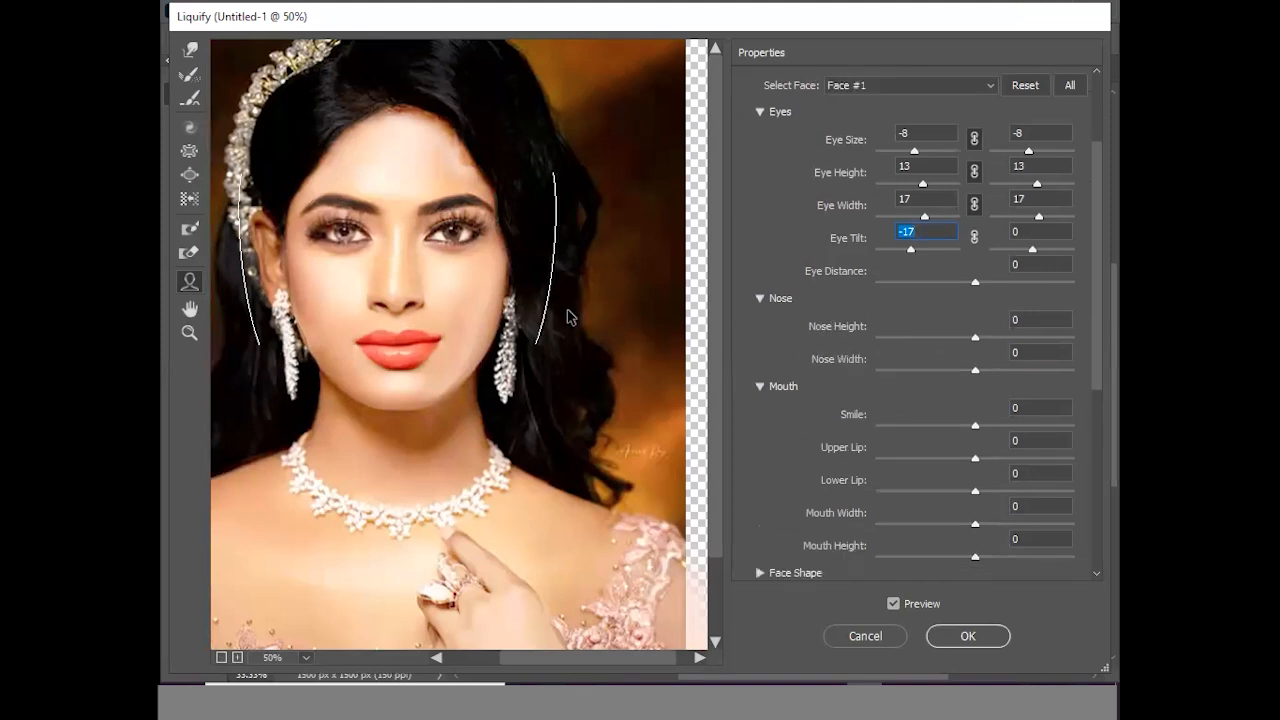
{"action": "mouse_move", "coordinate": [977, 343]}
{"action": "left_mouse_down"}
{"action": "mouse_move", "coordinate": [1071, 338]}
{"action": "mouse_move", "coordinate": [935, 342]}
{"action": "mouse_move", "coordinate": [975, 342]}
{"action": "left_mouse_up"}
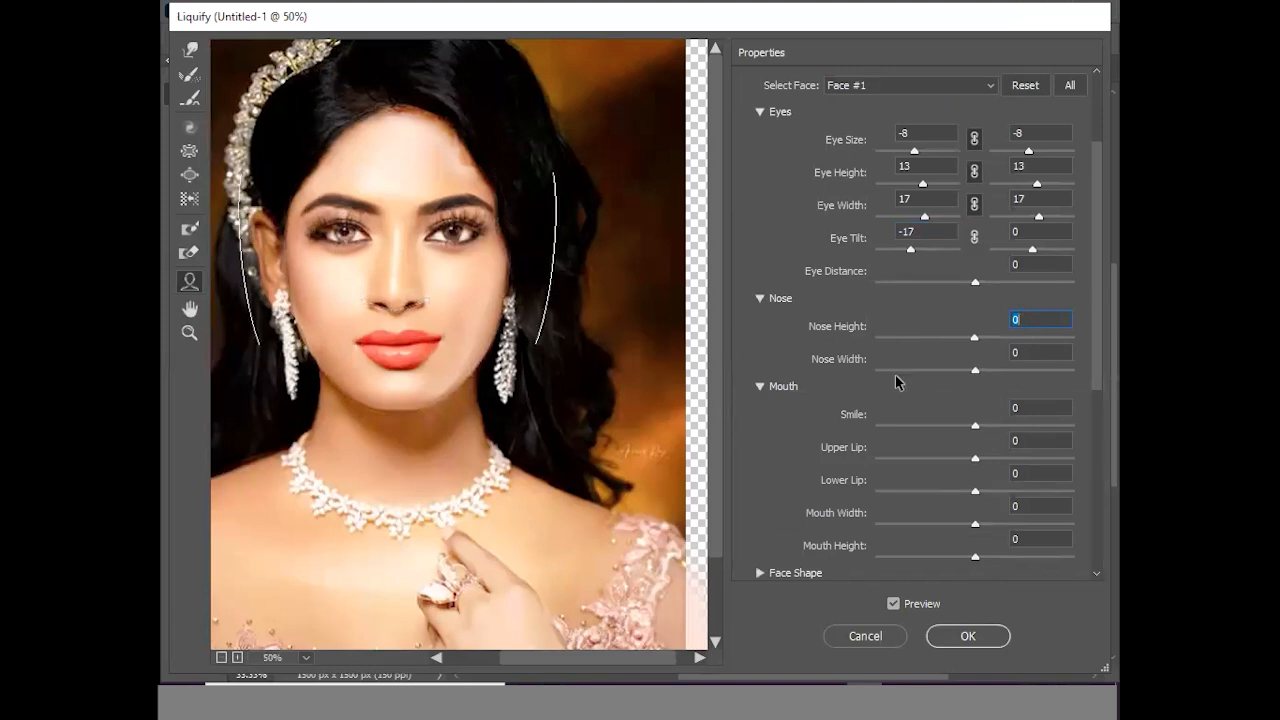
{"action": "mouse_move", "coordinate": [975, 370]}
{"action": "left_mouse_down"}
{"action": "mouse_move", "coordinate": [943, 374]}
{"action": "mouse_move", "coordinate": [997, 370]}
{"action": "left_mouse_up"}
Reshape the mouth with Smile at 39, Upper Lip at 4 and Mouth Width at 25
{"action": "scroll", "coordinate": [909, 397], "scroll_direction": "down", "scroll_amount": 3}
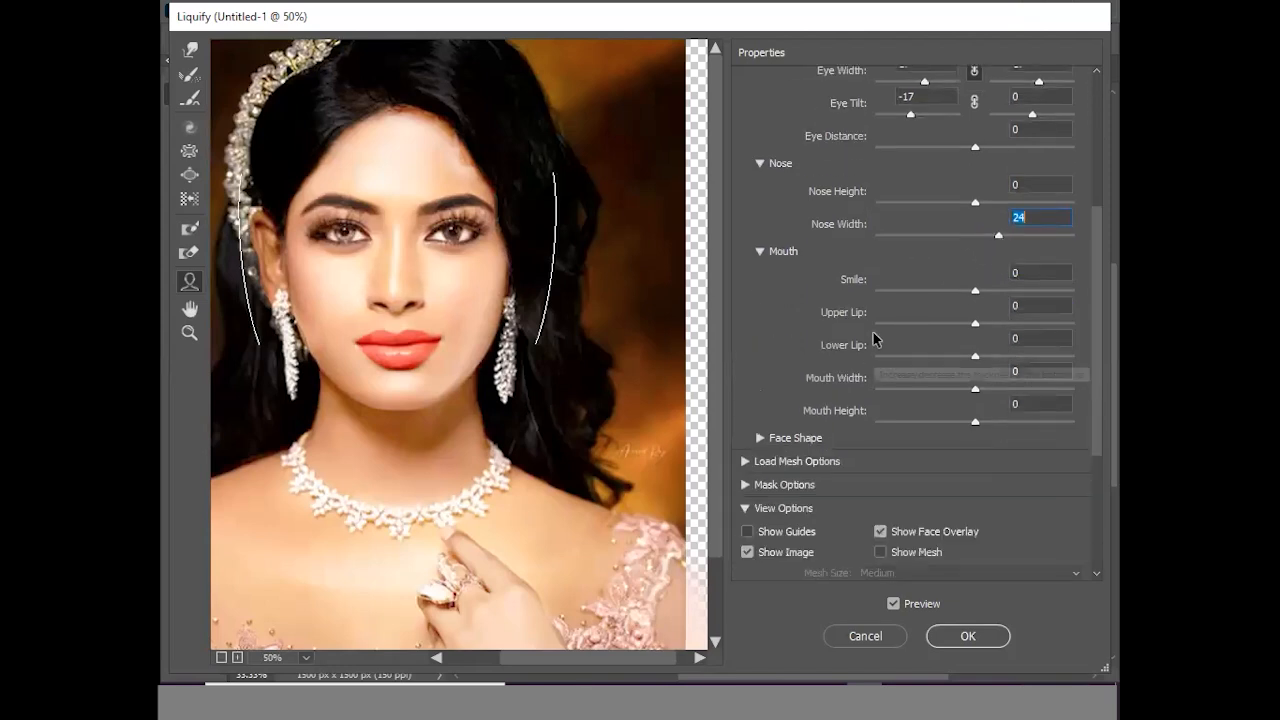
{"action": "mouse_move", "coordinate": [478, 366]}
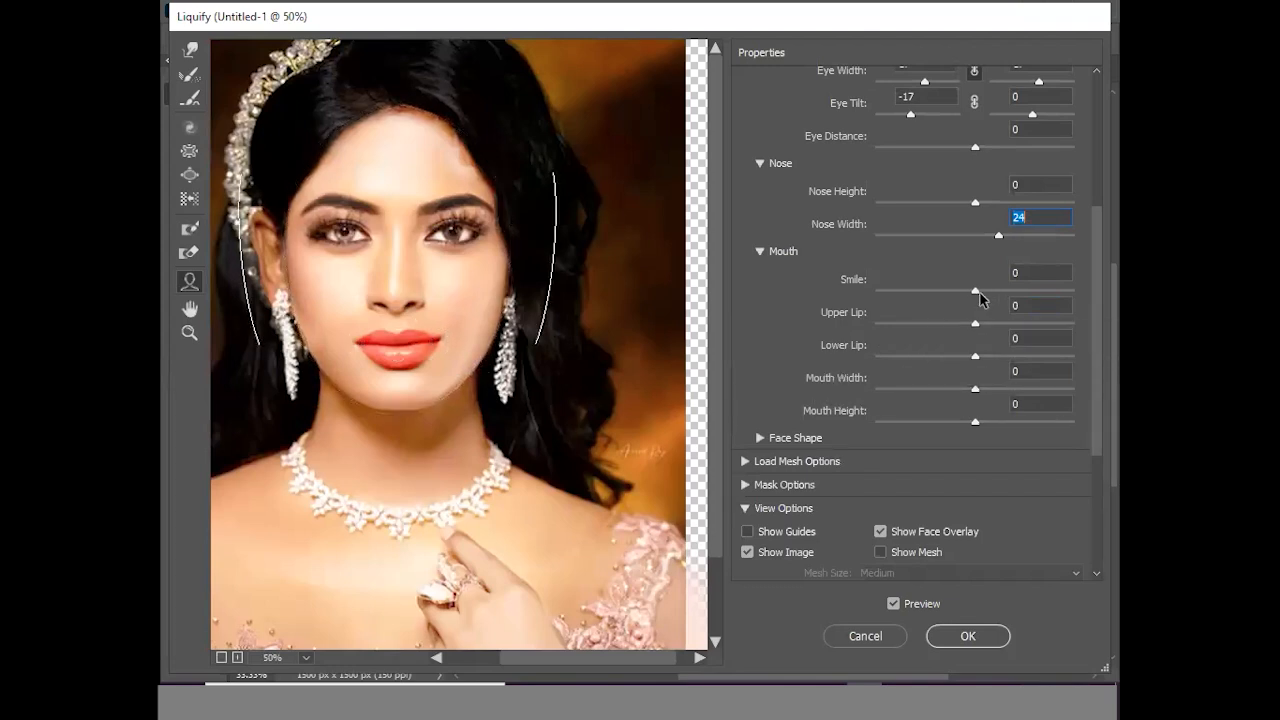
{"action": "left_click_drag", "start_coordinate": [976, 296], "coordinate": [876, 297]}
{"action": "left_click", "coordinate": [910, 291]}
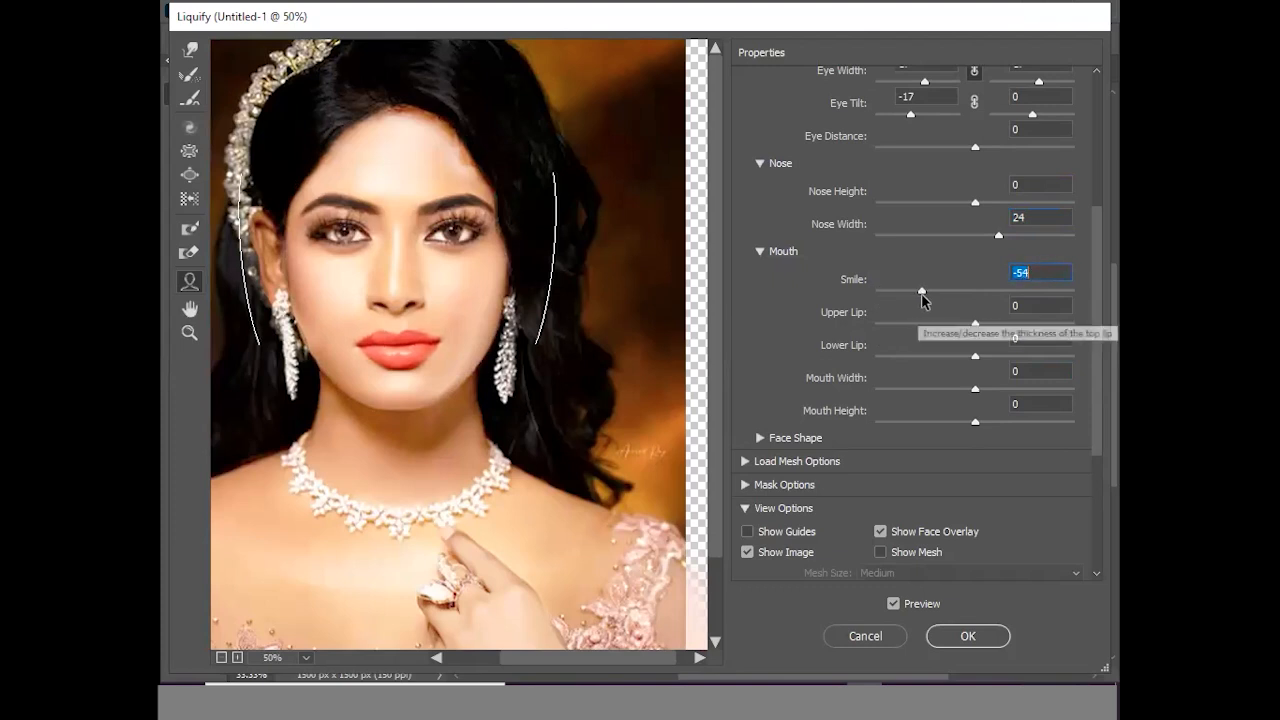
{"action": "left_click_drag", "start_coordinate": [968, 298], "coordinate": [1013, 297]}
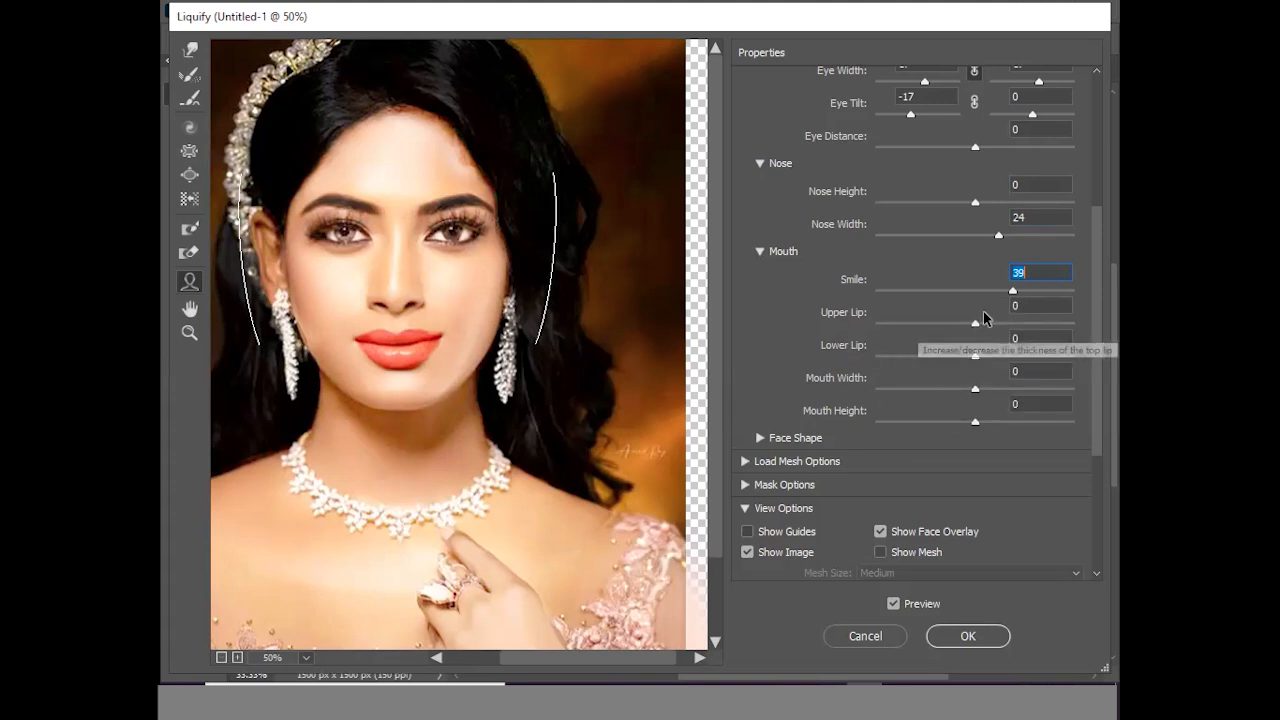
{"action": "left_click_drag", "start_coordinate": [974, 324], "coordinate": [1013, 324]}
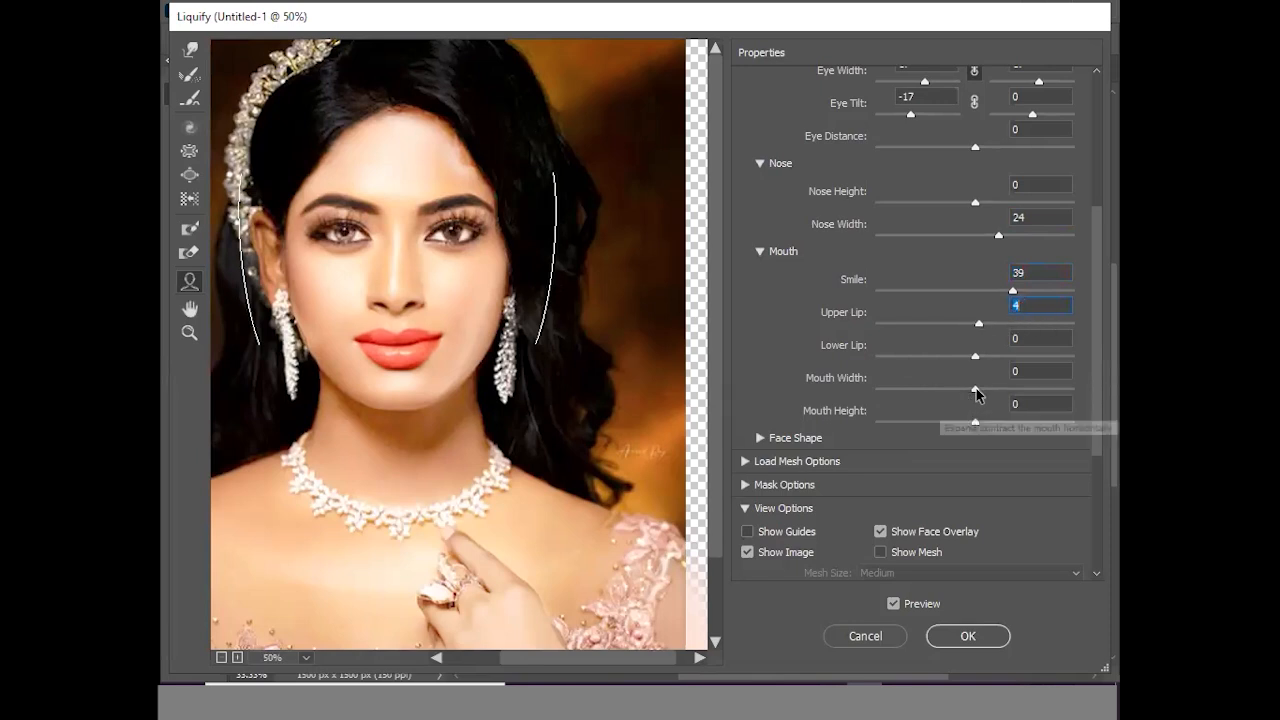
{"action": "left_click_drag", "start_coordinate": [975, 389], "coordinate": [1015, 388]}
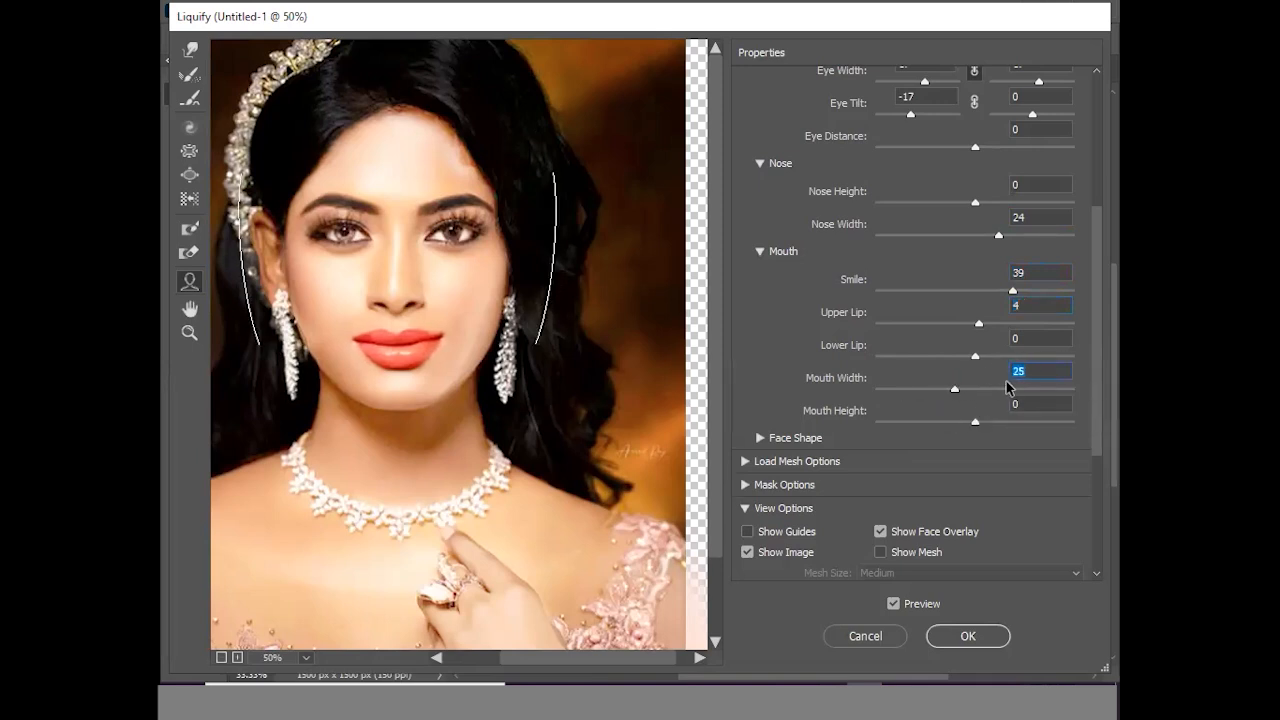